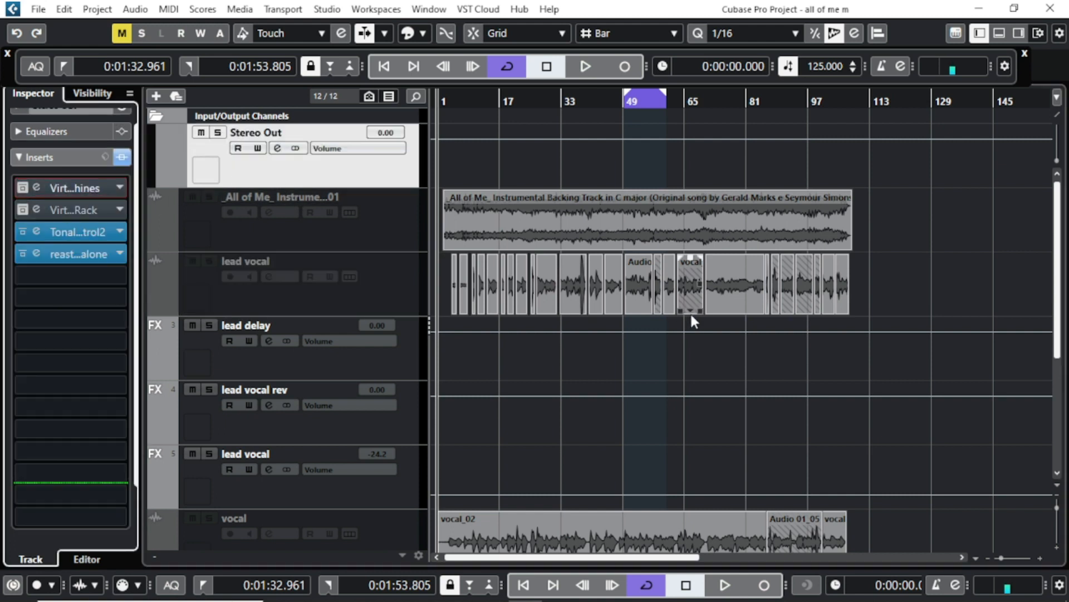
# - Look through the project's tracks, from Stereo Out and the lead vocal down to the Samara Joy reference and the all of me 1 mix
pyautogui.scroll(-4, 685, 311)
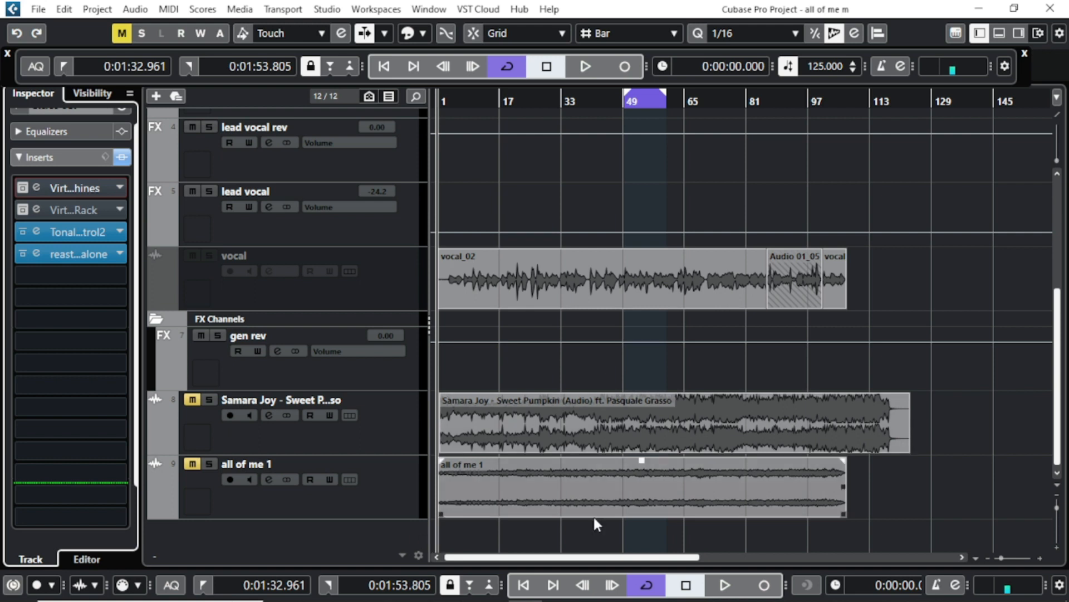
pyautogui.click(397, 497)
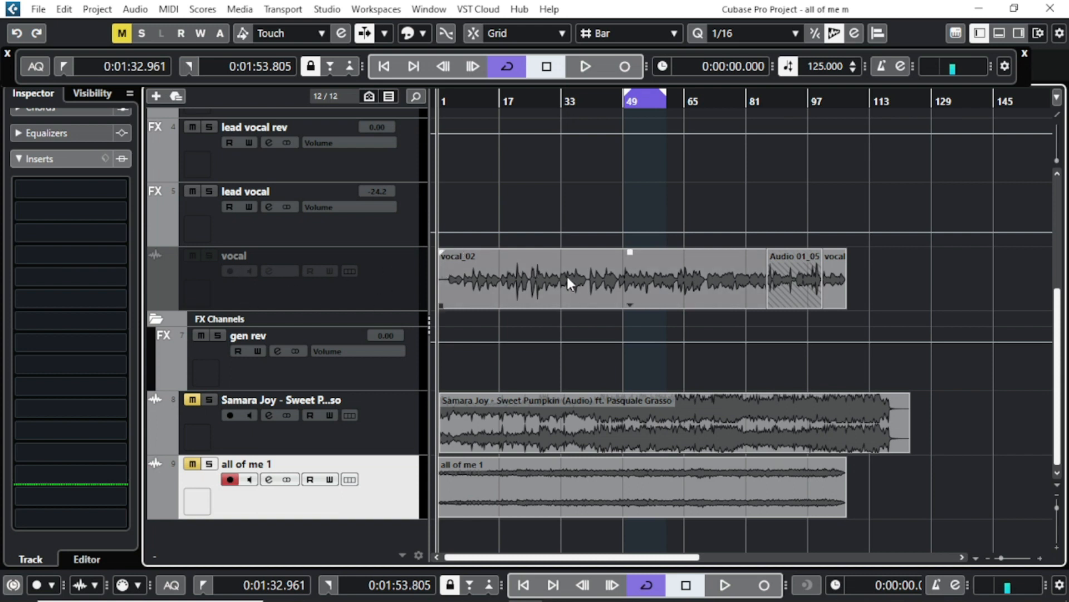
pyautogui.scroll(4, 570, 280)
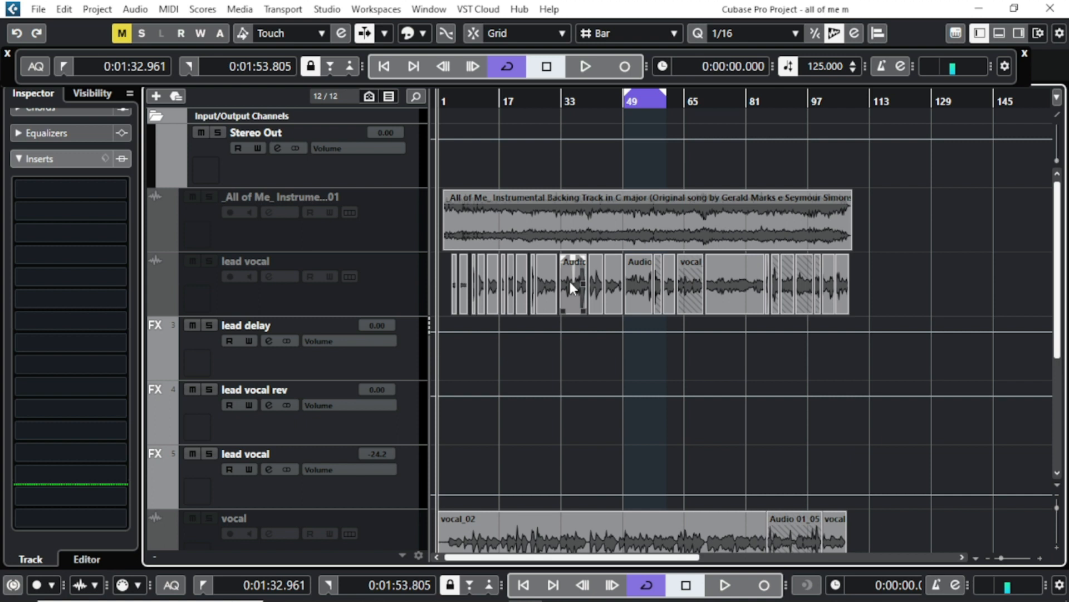
pyautogui.scroll(-4, 570, 278)
pyautogui.scroll(4, 569, 279)
pyautogui.scroll(-4, 569, 278)
pyautogui.scroll(4, 569, 278)
# - Check the full name of the All of Me instrumental backing track without changing it, and look over the tracks below
pyautogui.doubleClick(324, 199)
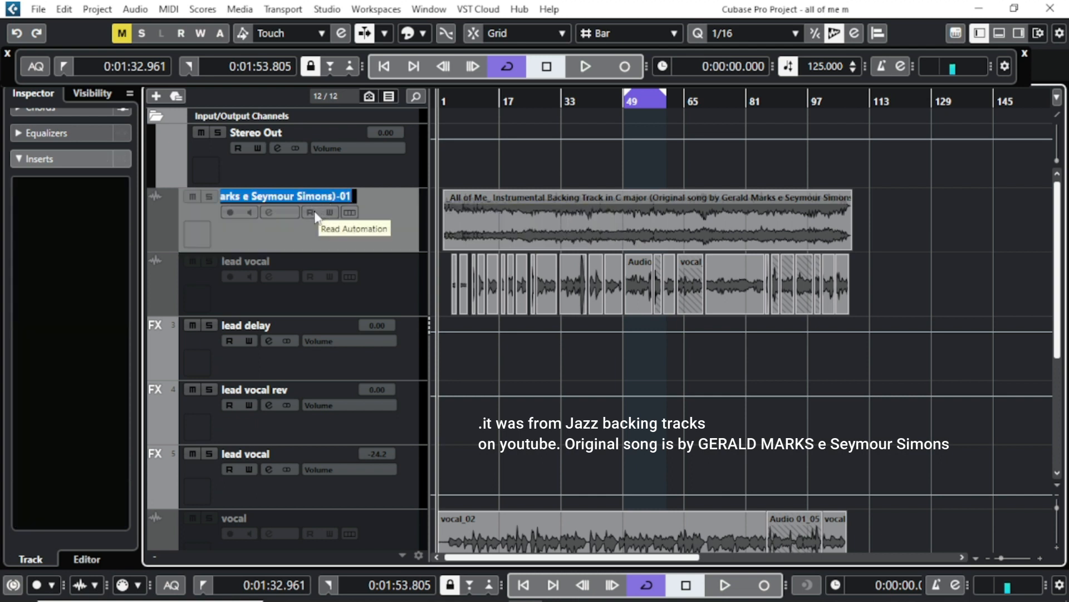
pyautogui.click(390, 229)
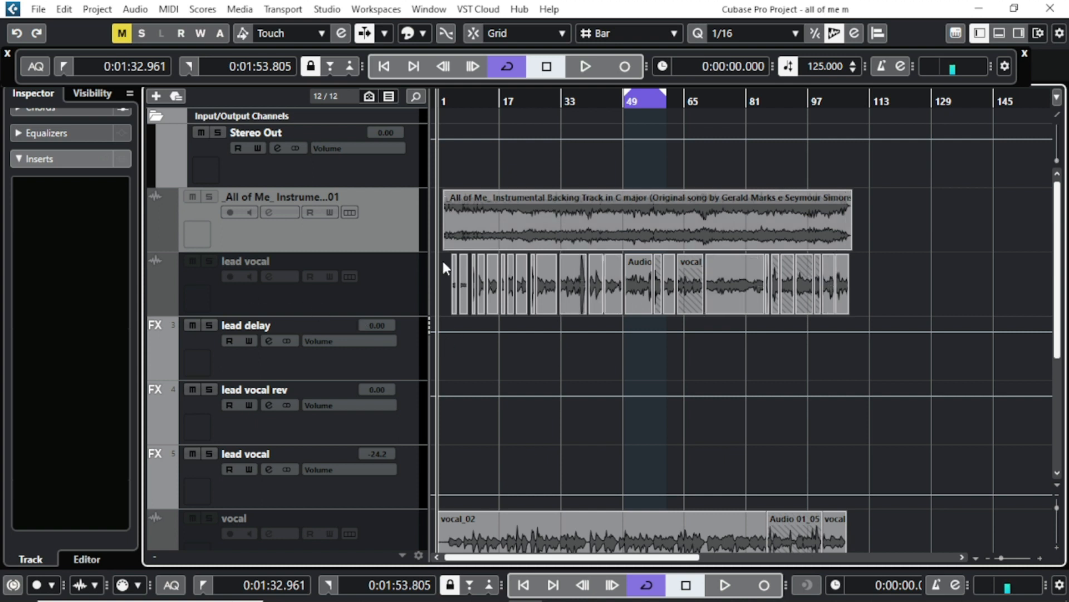
pyautogui.scroll(-3, 601, 212)
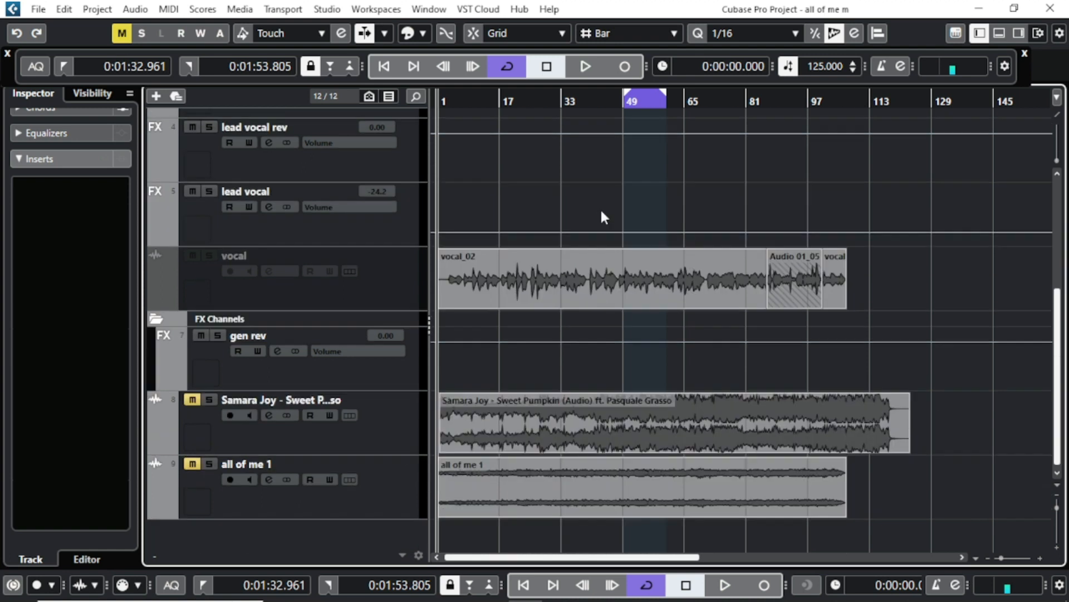
pyautogui.scroll(1, 599, 207)
pyautogui.scroll(3, 599, 206)
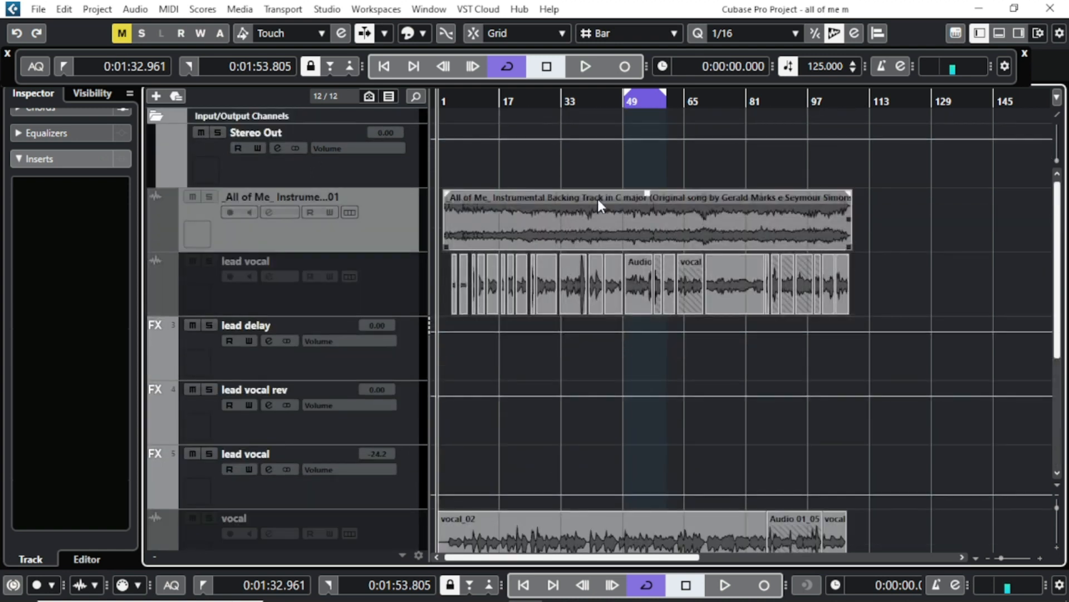
# - Unmute the all of me 1 track, glance at the inserts on Stereo Out, and select the all of me 1 track
pyautogui.scroll(-4, 598, 205)
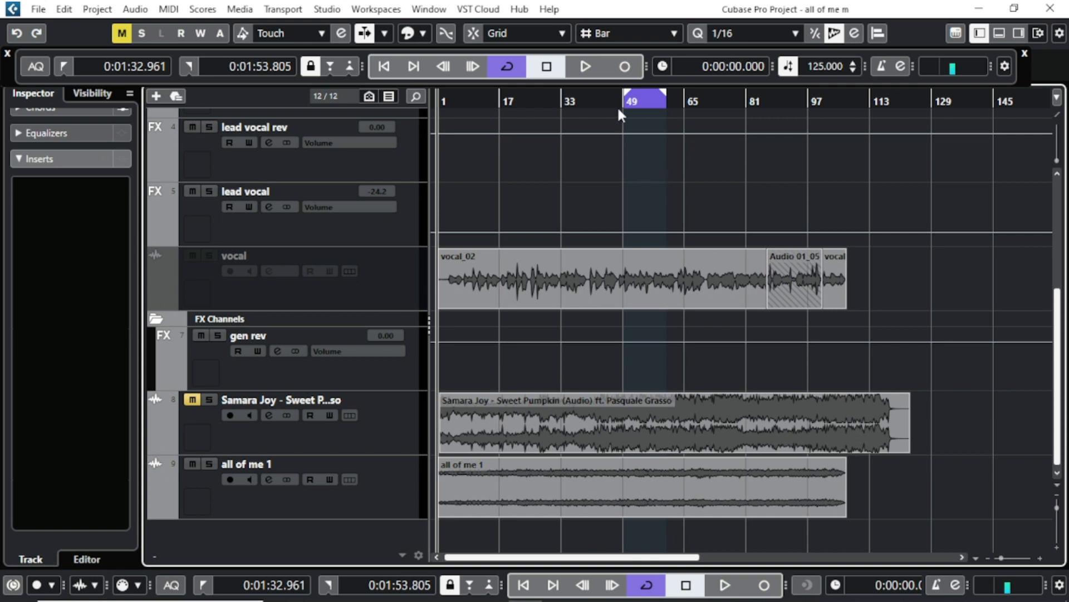
pyautogui.click(397, 468)
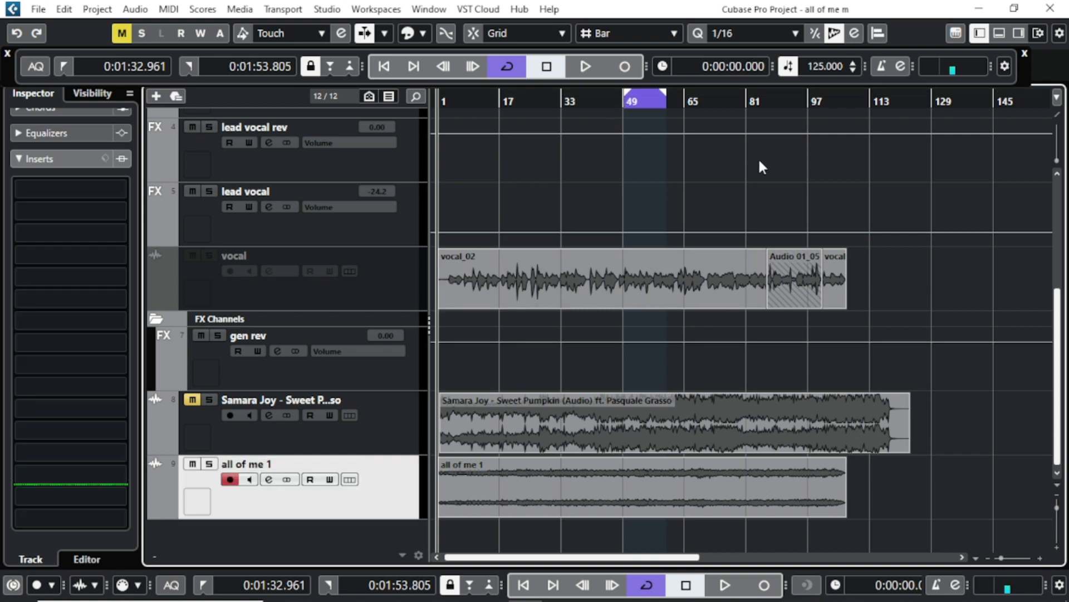
pyautogui.scroll(5, 605, 171)
pyautogui.click(366, 161)
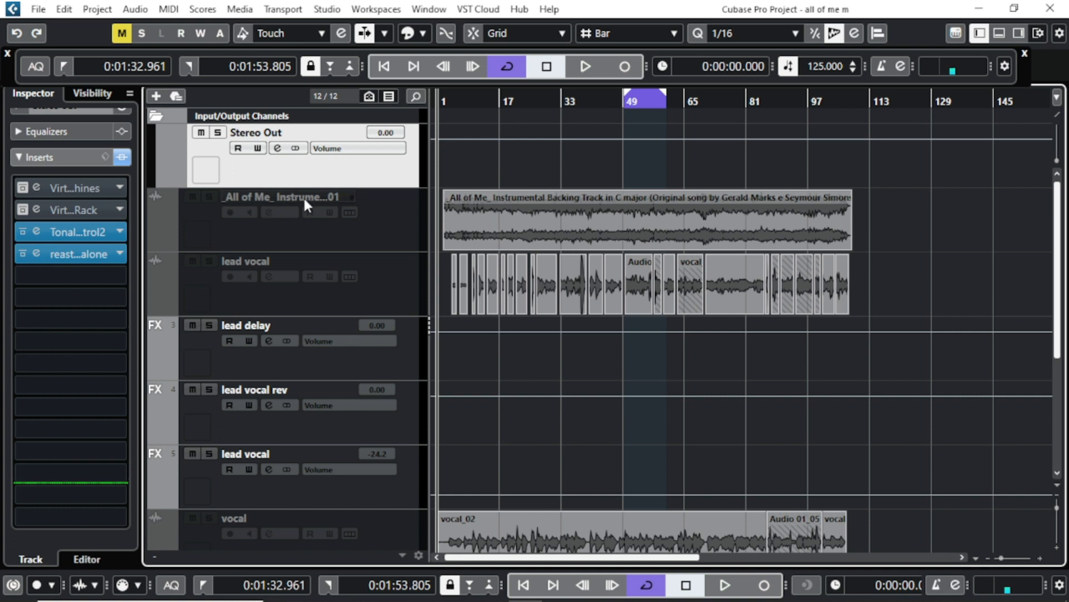
pyautogui.scroll(-2, 449, 149)
pyautogui.scroll(-4, 449, 147)
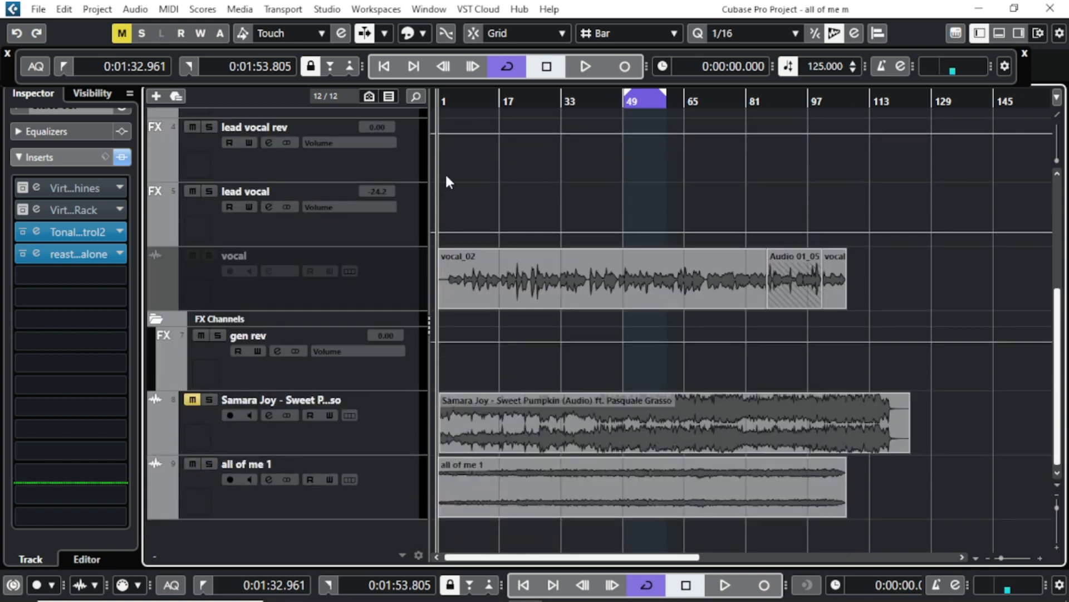
pyautogui.click(362, 483)
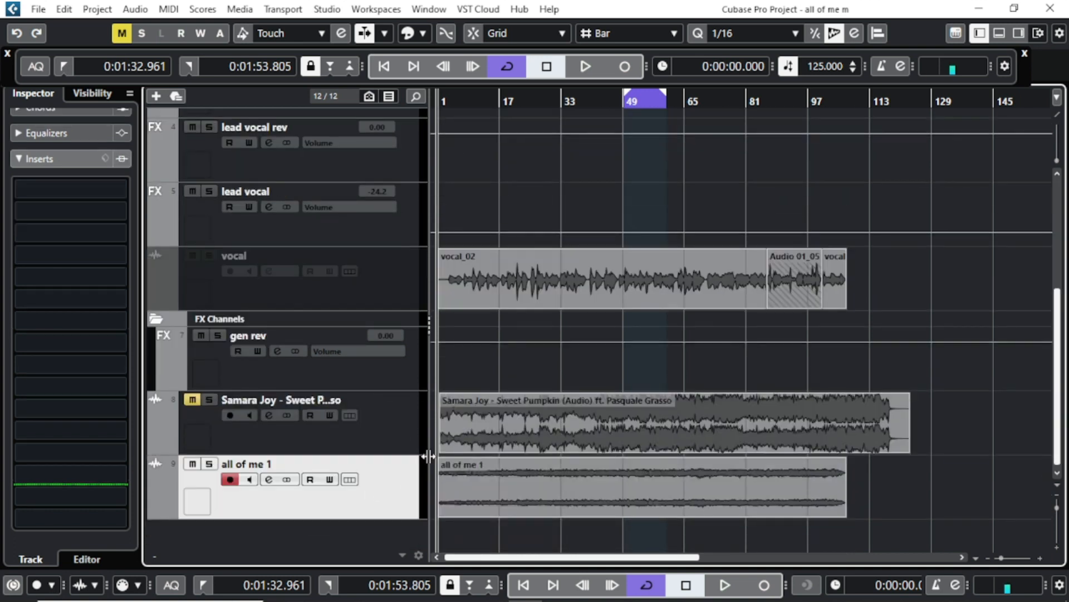
# - Play the all of me 1 mix through to its end with cycle mode turned off, checking the audio meters in OBS, and stop playback
pyautogui.click(582, 70)
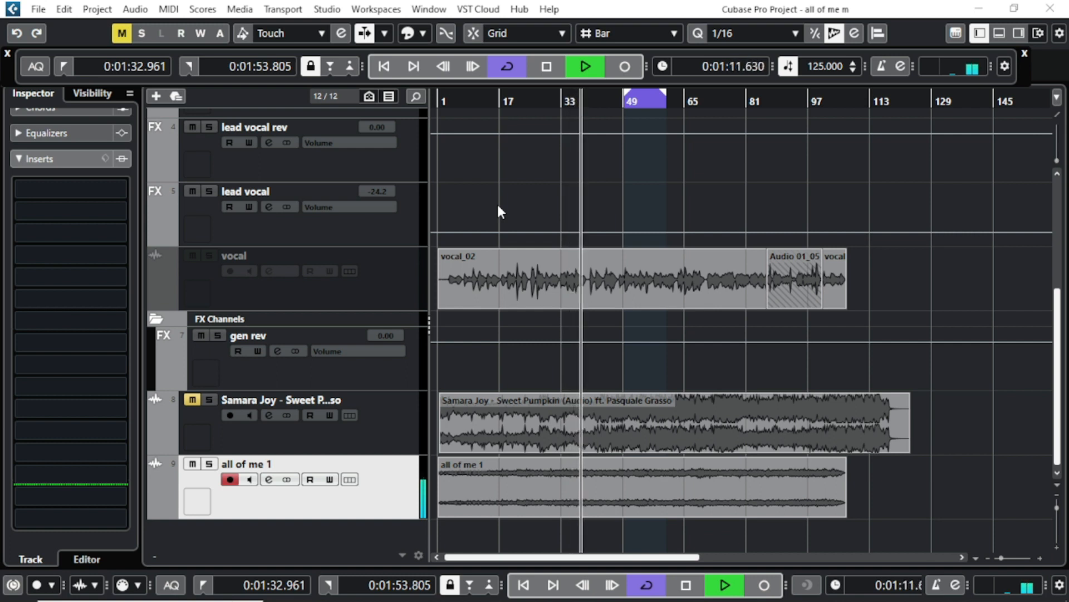
pyautogui.click(504, 68)
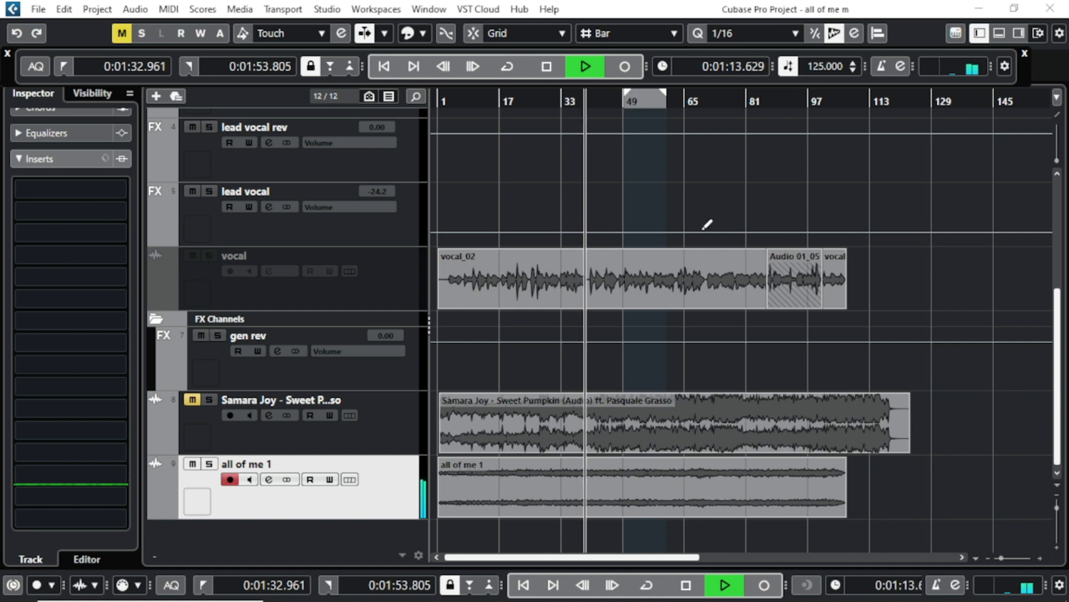
pyautogui.moveTo(691, 599)
pyautogui.click(729, 590)
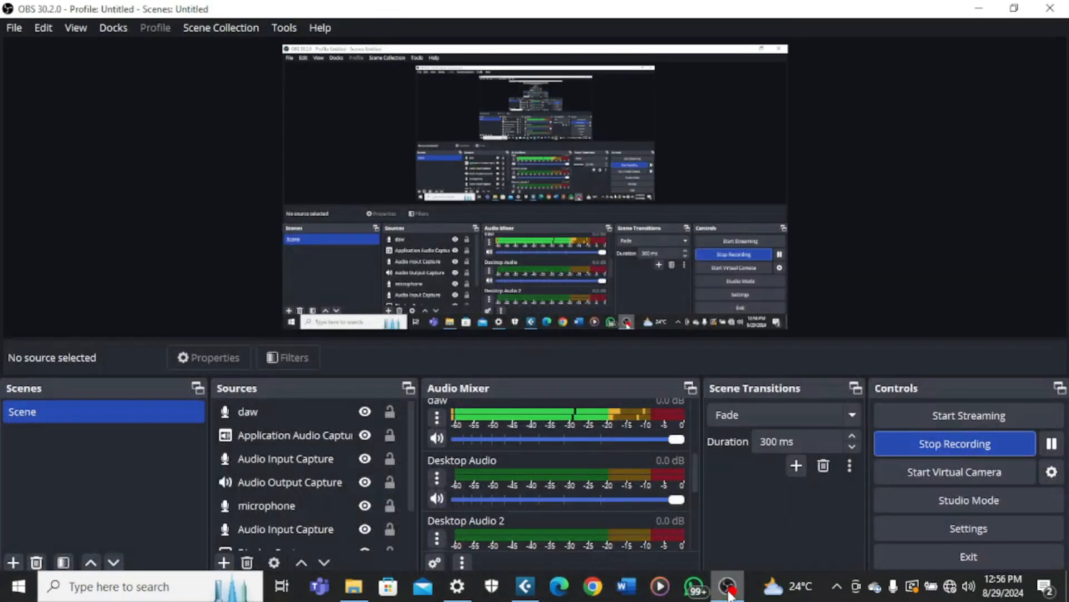
pyautogui.click(728, 589)
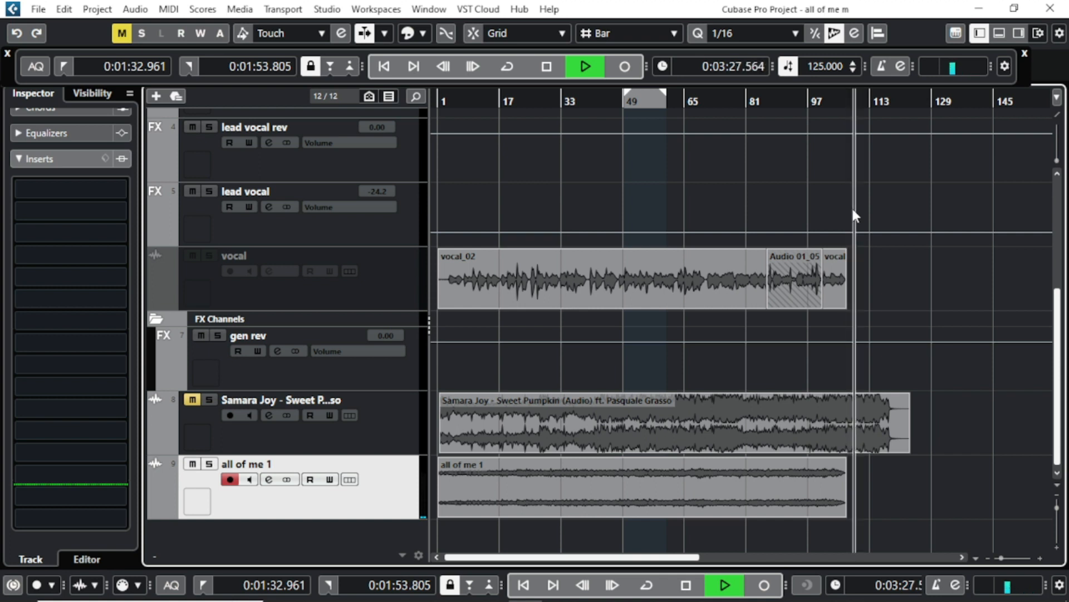
pyautogui.click(543, 67)
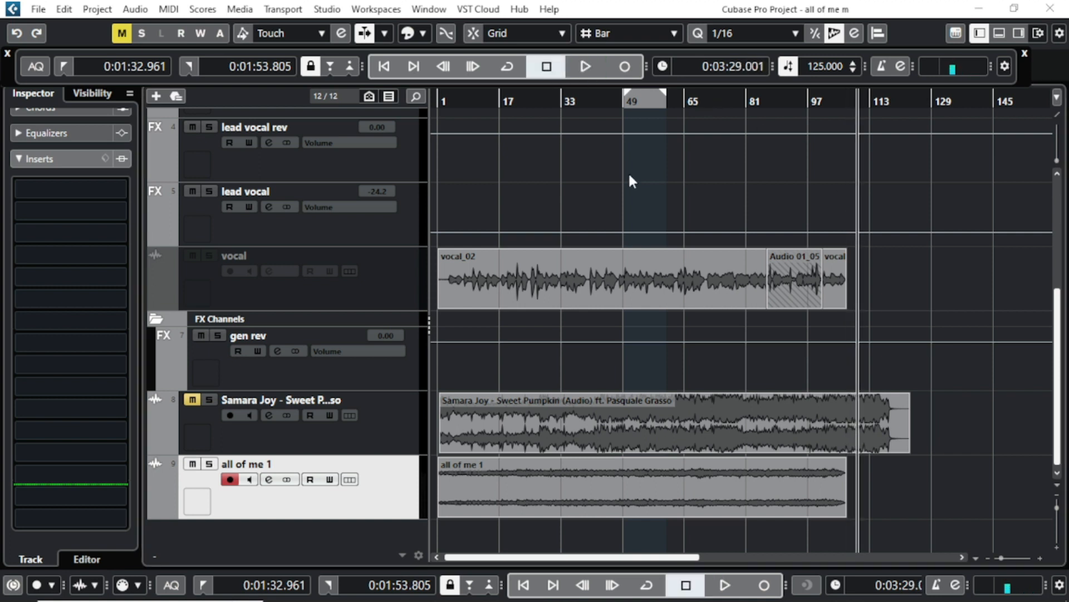
# - Review the backing, vocal and FX tracks across the arrangement, placing the playhead inside the range that starts at bar 49
pyautogui.scroll(5, 702, 161)
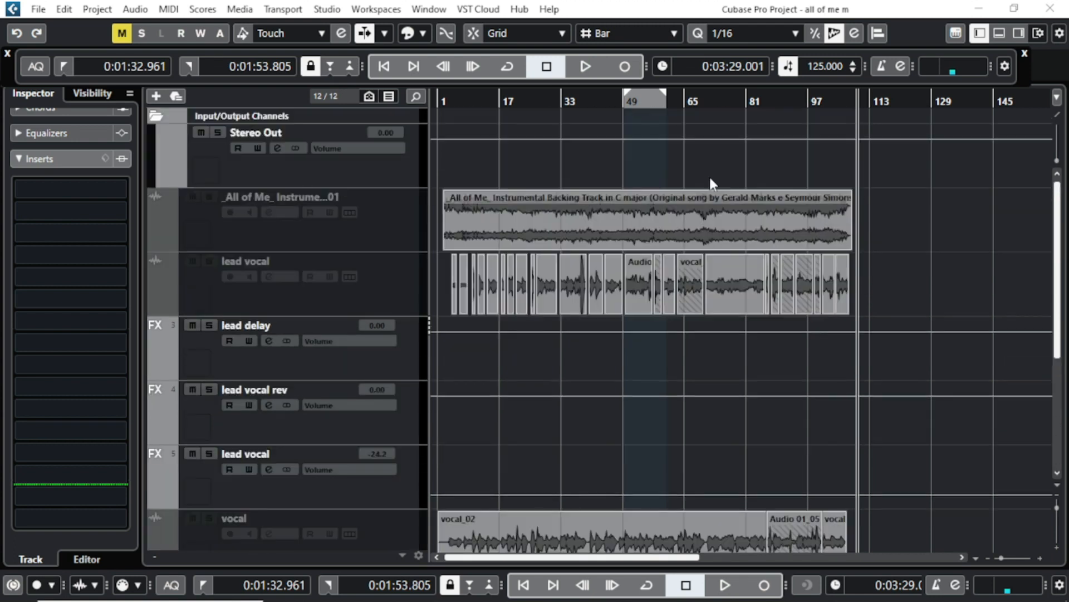
pyautogui.scroll(-5, 710, 175)
pyautogui.scroll(4, 714, 179)
pyautogui.scroll(-4, 717, 170)
pyautogui.scroll(4, 719, 171)
pyautogui.click(647, 100)
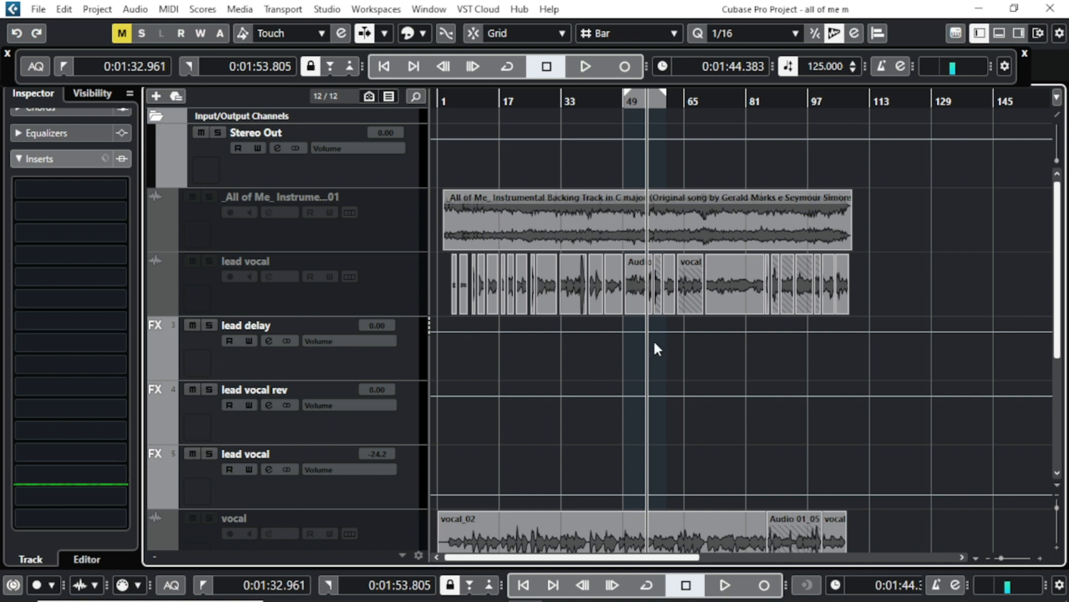
pyautogui.scroll(-4, 658, 283)
pyautogui.scroll(4, 661, 288)
pyautogui.scroll(-4, 658, 287)
pyautogui.scroll(4, 655, 287)
pyautogui.scroll(-1, 657, 284)
pyautogui.scroll(2, 658, 293)
# - Enable the disabled lead vocal audio track and display its volume, pan and routing settings
pyautogui.click(366, 177)
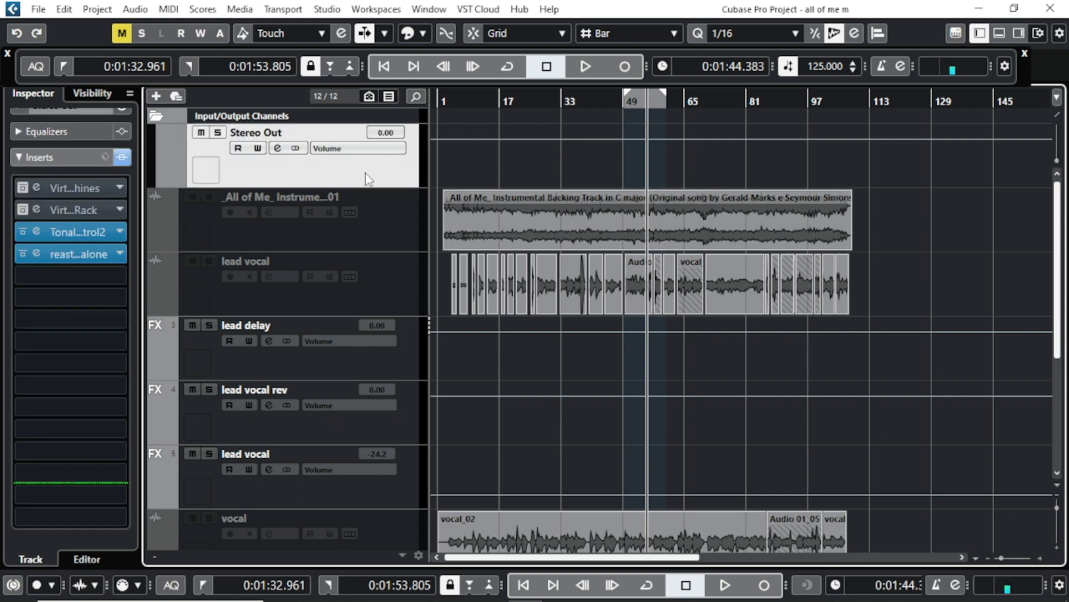
pyautogui.click(389, 280)
pyautogui.rightClick(389, 276)
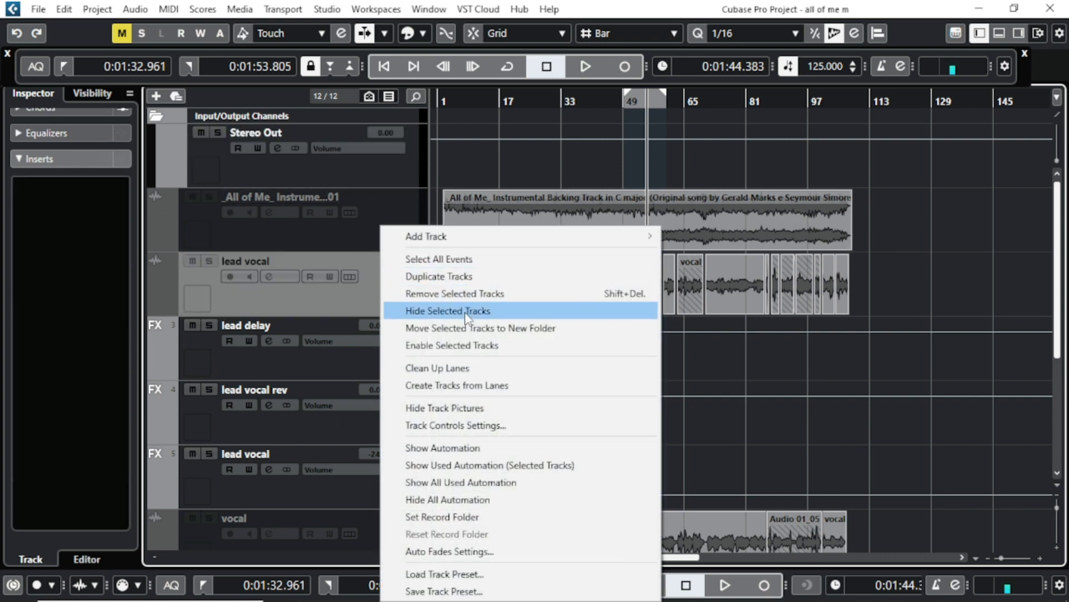
pyautogui.click(479, 347)
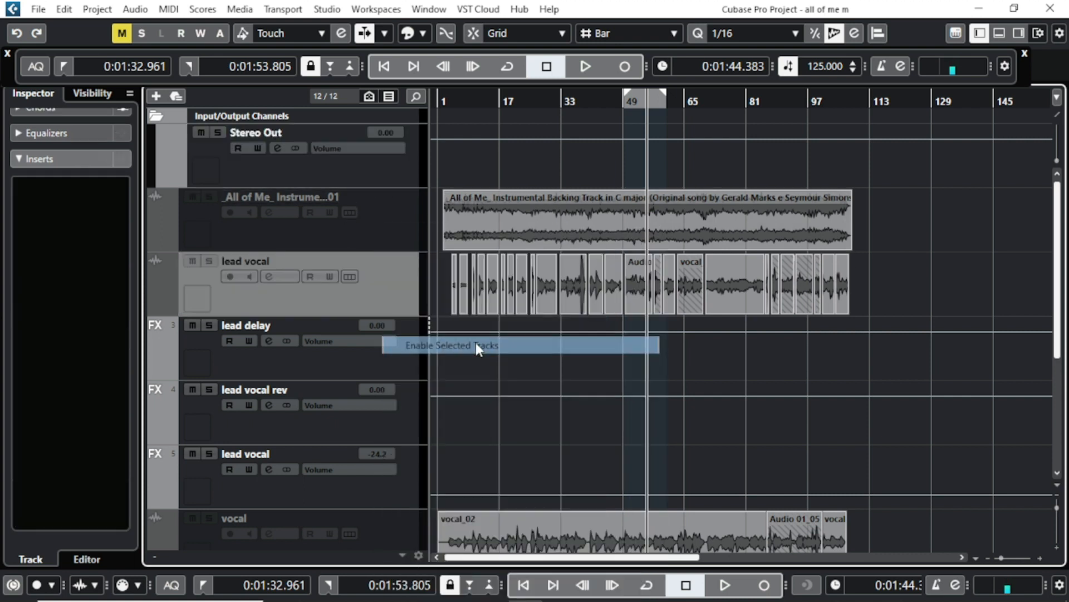
pyautogui.click(640, 284)
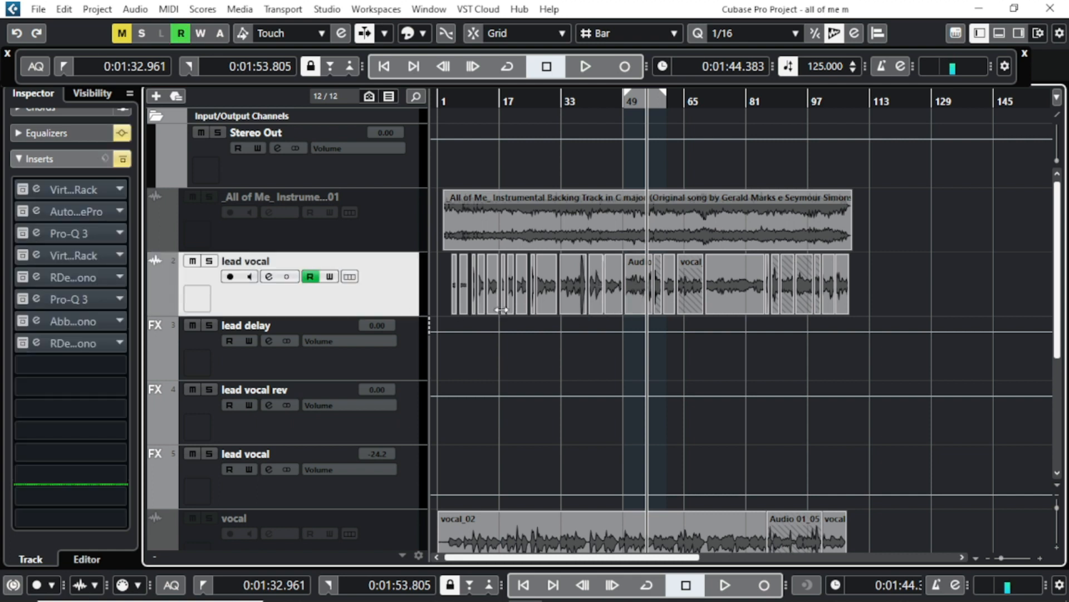
pyautogui.scroll(2, 78, 145)
pyautogui.click(79, 120)
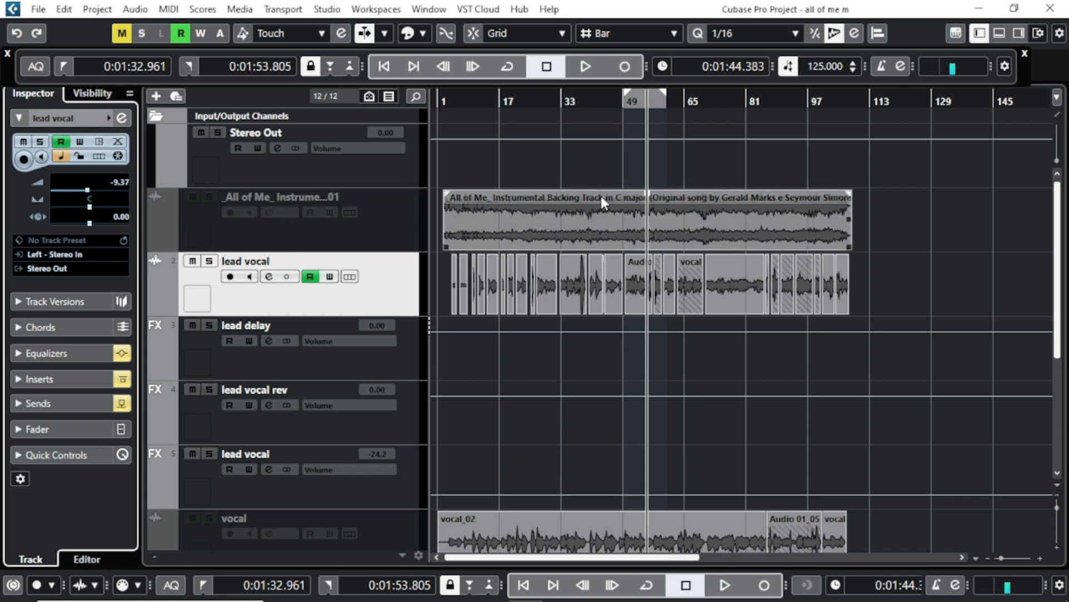
# - Inspect the Tonal Balance Control 2 insert on Stereo Out with its Jazz target curve, and close it
pyautogui.click(365, 171)
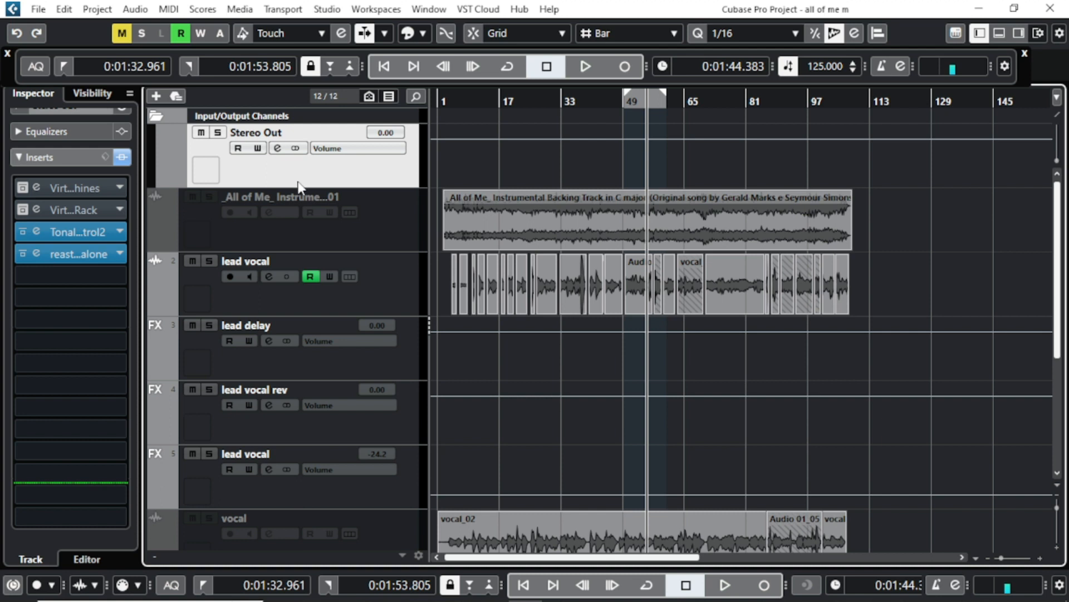
pyautogui.click(39, 159)
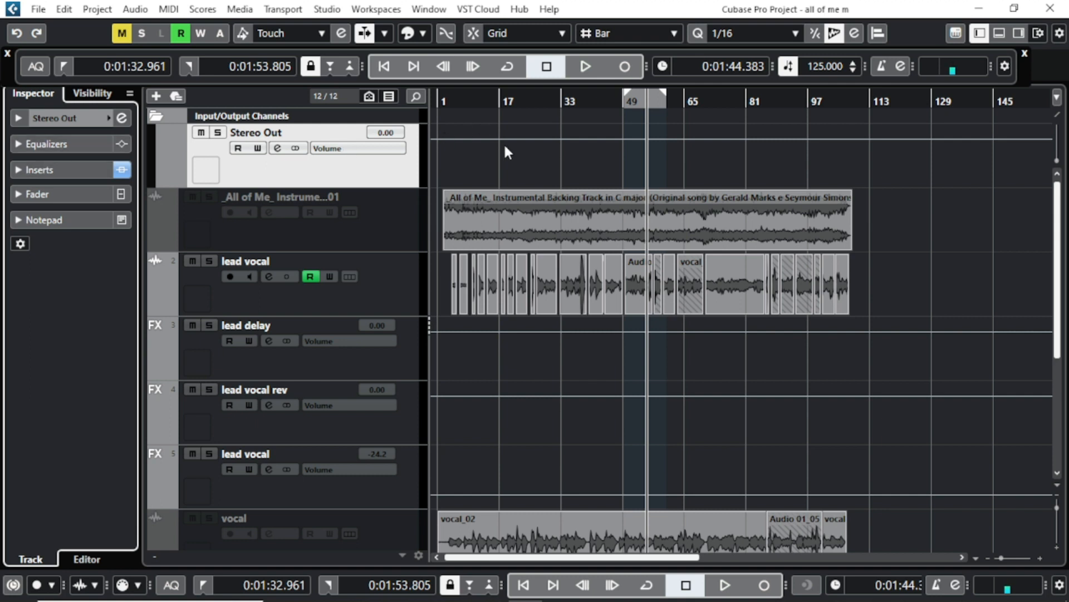
pyautogui.click(41, 169)
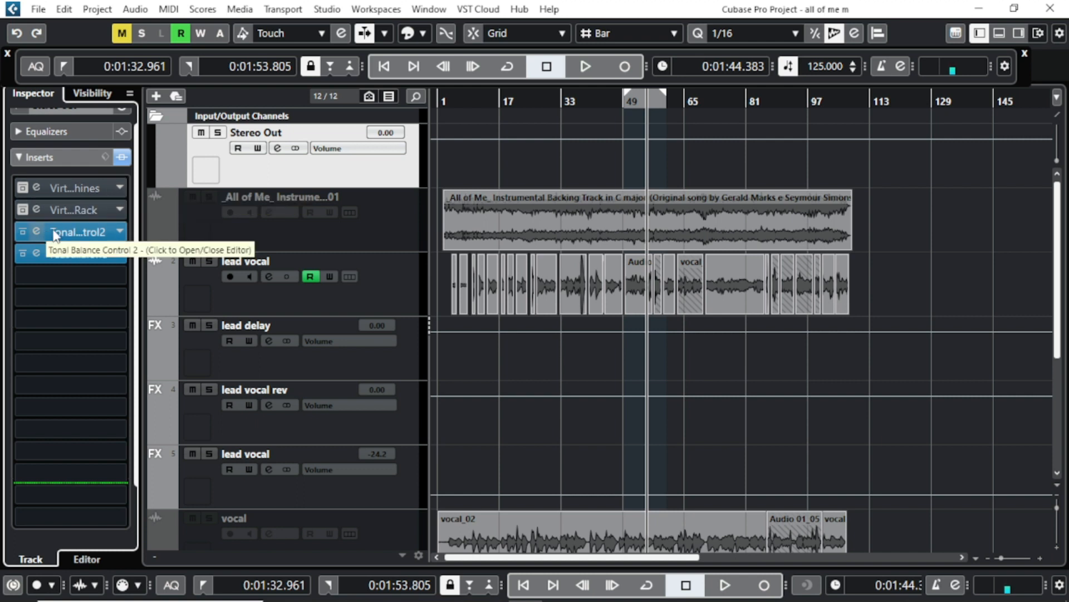
pyautogui.click(120, 230)
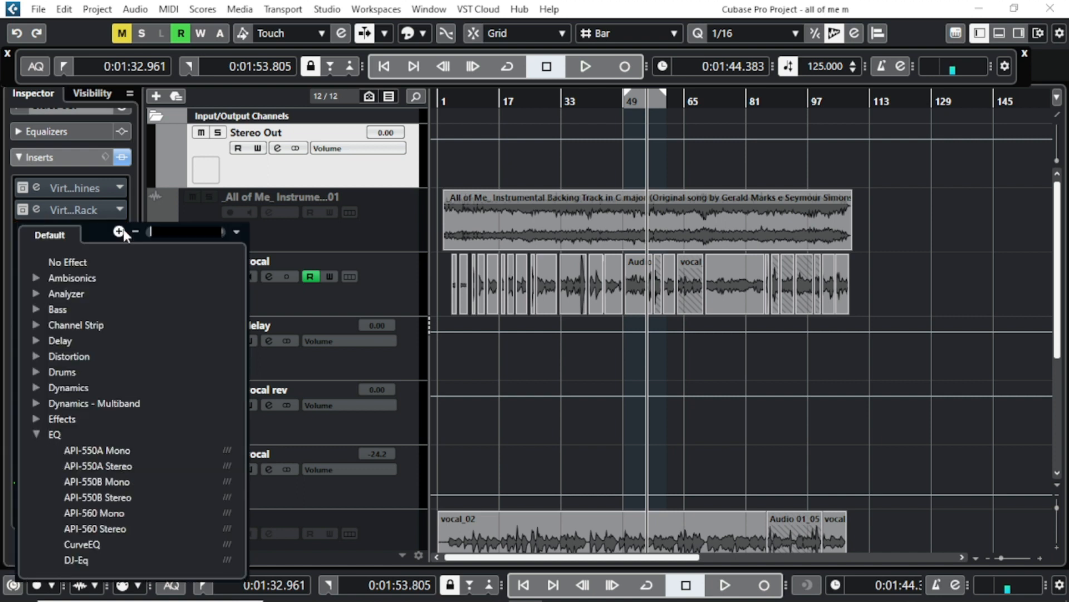
pyautogui.click(301, 196)
pyautogui.click(78, 233)
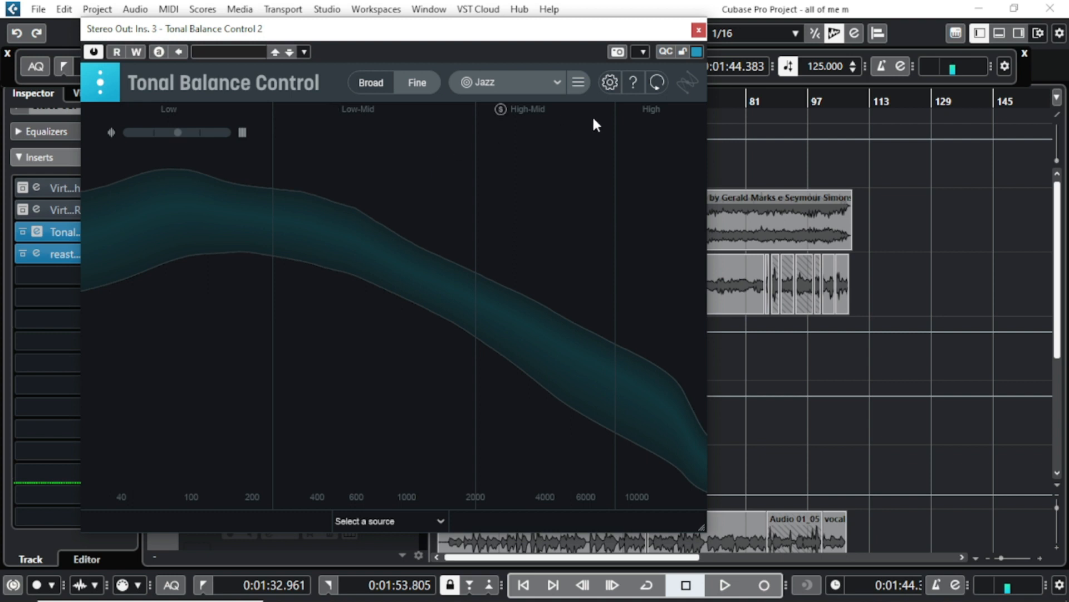
pyautogui.click(698, 31)
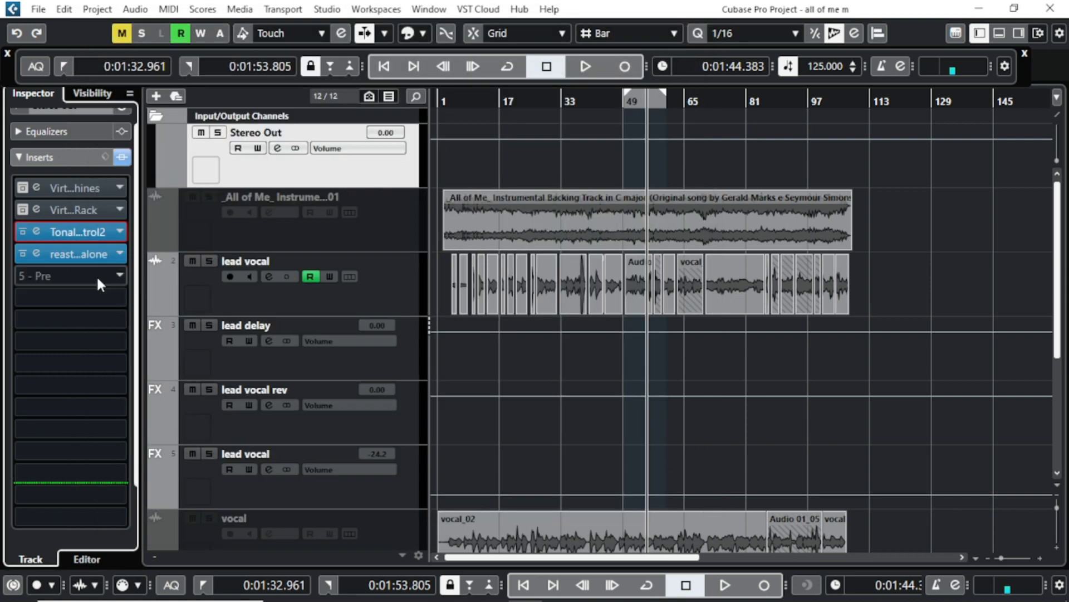
# - Inspect the reastream-standalone insert's send settings on Stereo Out, check the daw source's meter in OBS, and close the plug-in
pyautogui.click(72, 254)
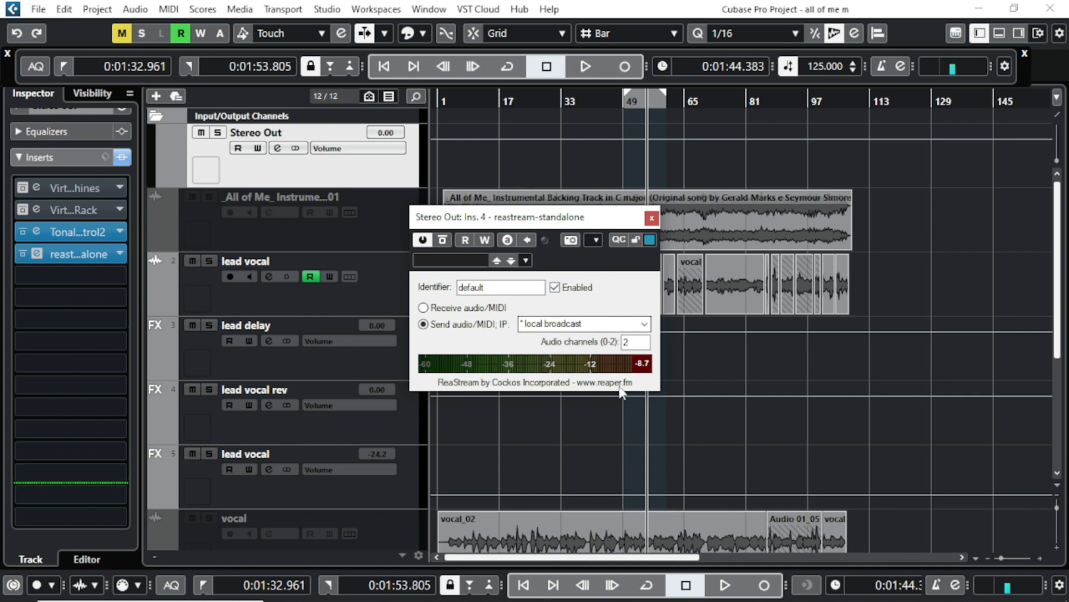
pyautogui.moveTo(626, 600)
pyautogui.click(728, 587)
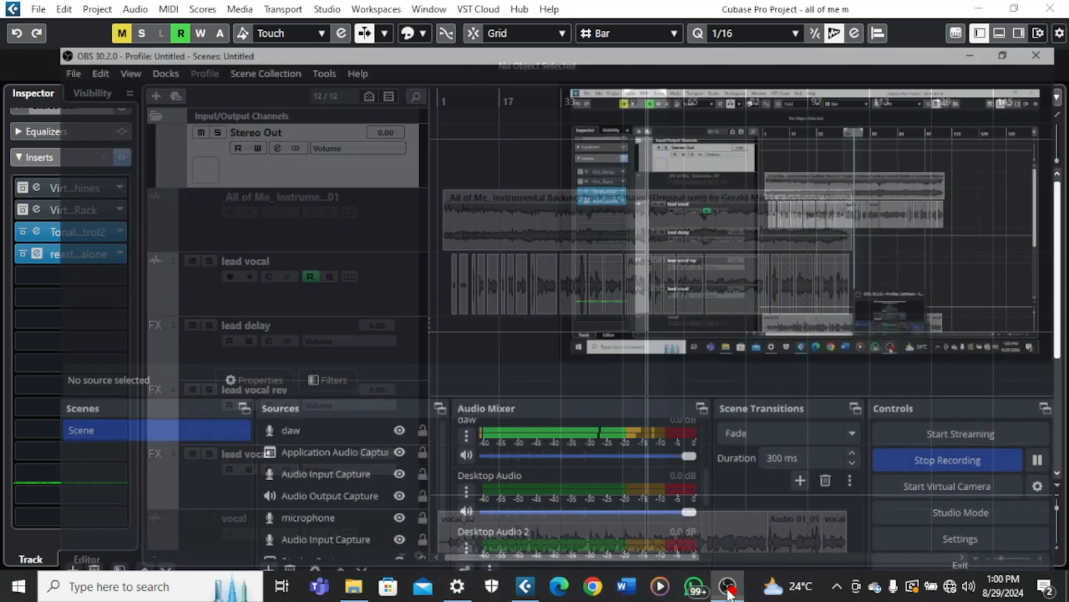
pyautogui.moveTo(727, 598)
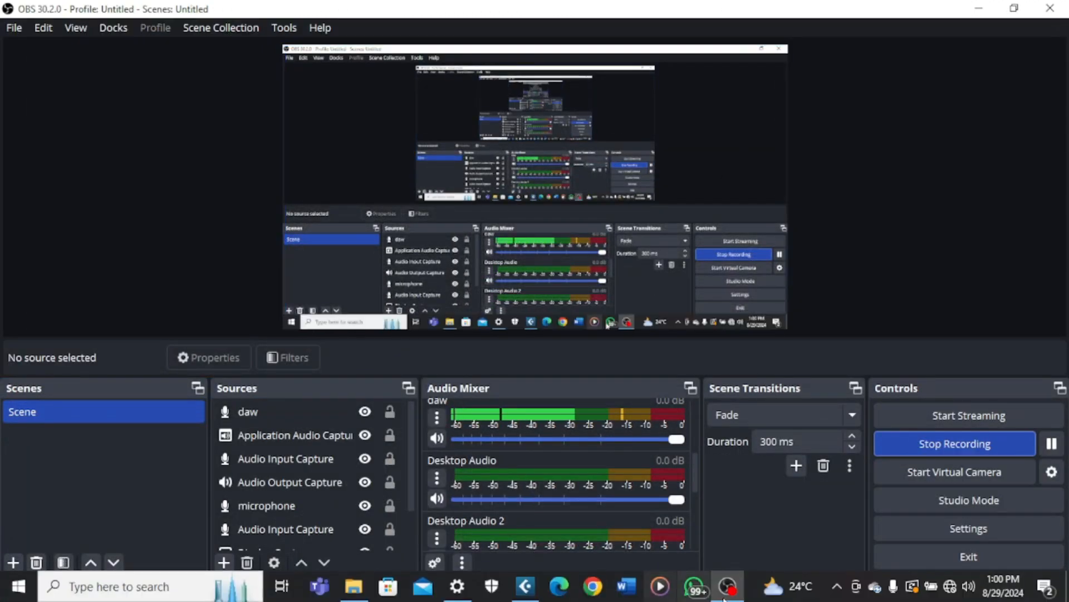
pyautogui.click(730, 593)
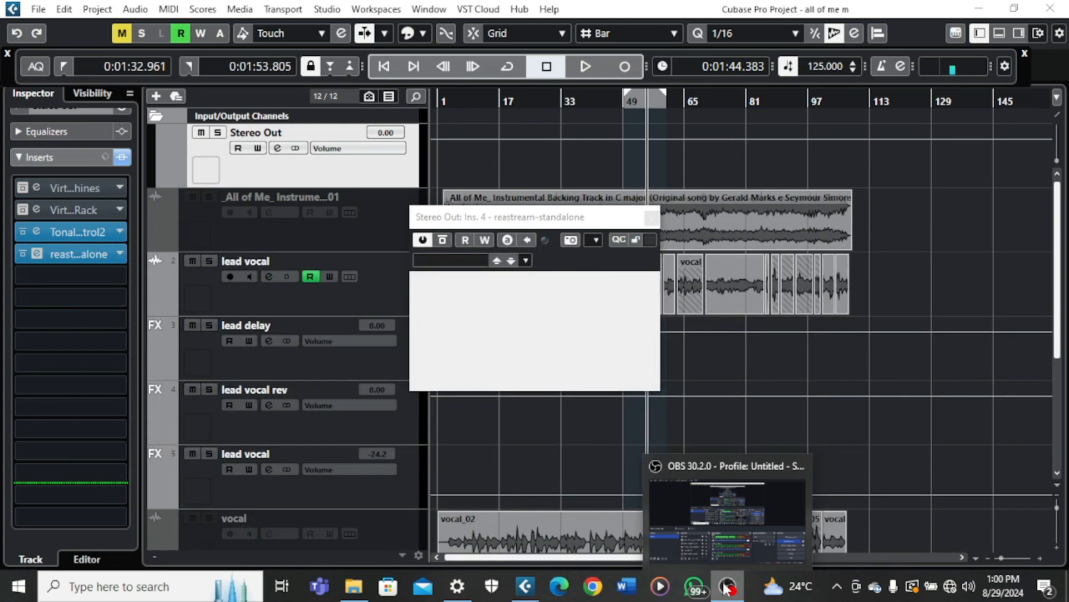
pyautogui.click(651, 218)
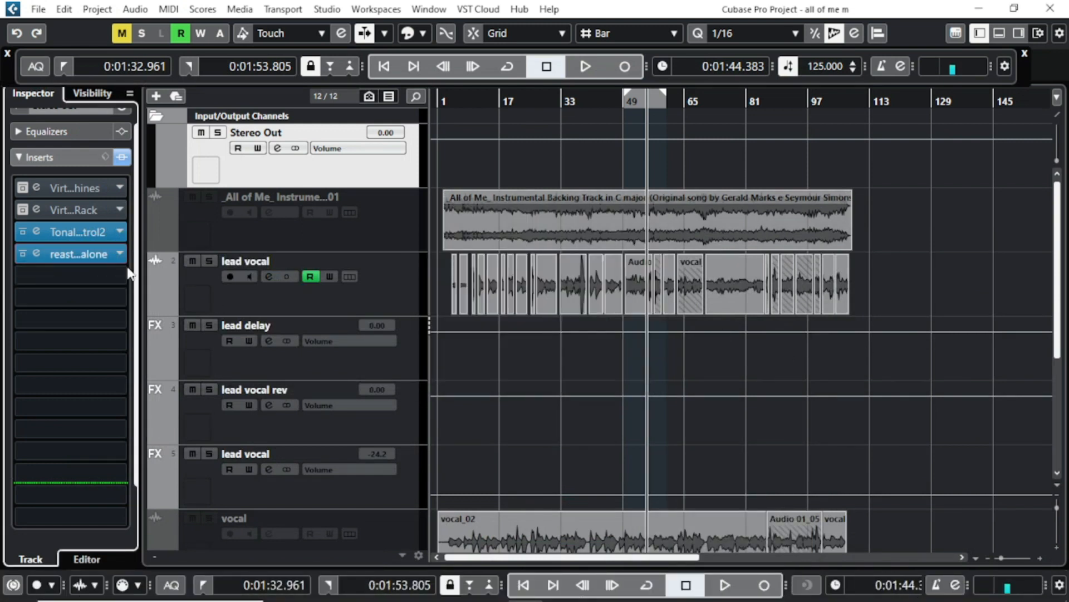
# - Activate the bypassed Virtual Tape Machines insert on Stereo Out, try the 30 ips speed, return it to 15 ips, and close the plug-in
pyautogui.click(23, 188)
pyautogui.click(81, 190)
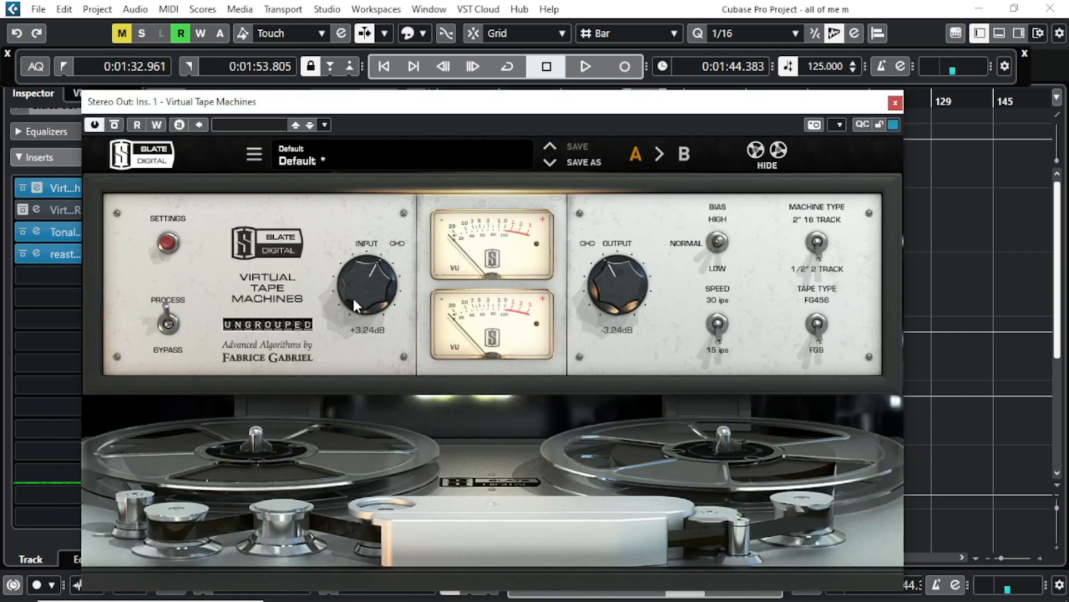
pyautogui.moveTo(513, 110); pyautogui.dragTo(485, 86)
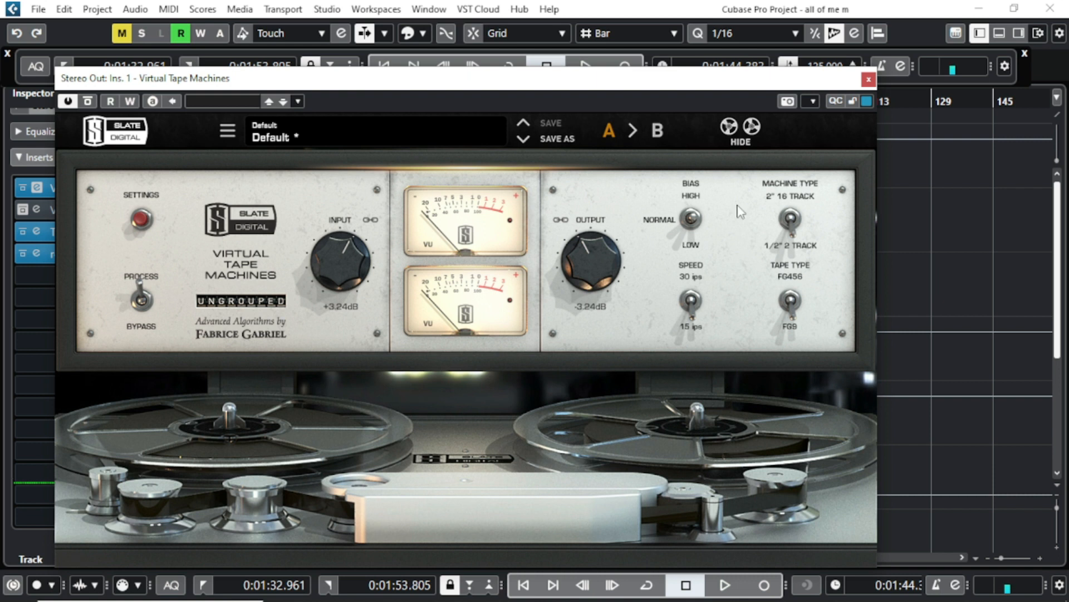
pyautogui.click(695, 308)
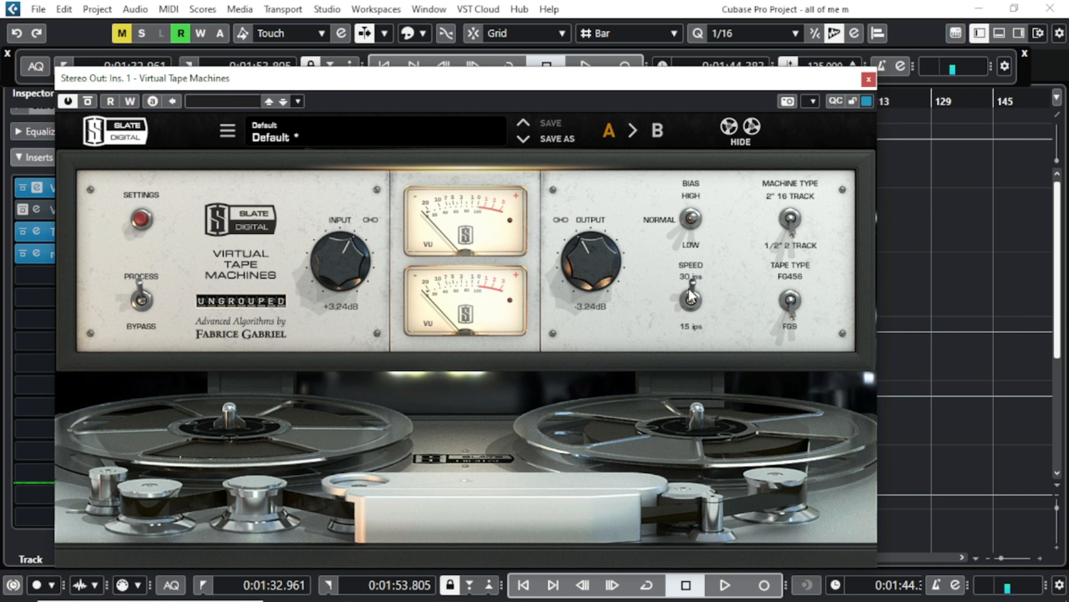
pyautogui.click(690, 295)
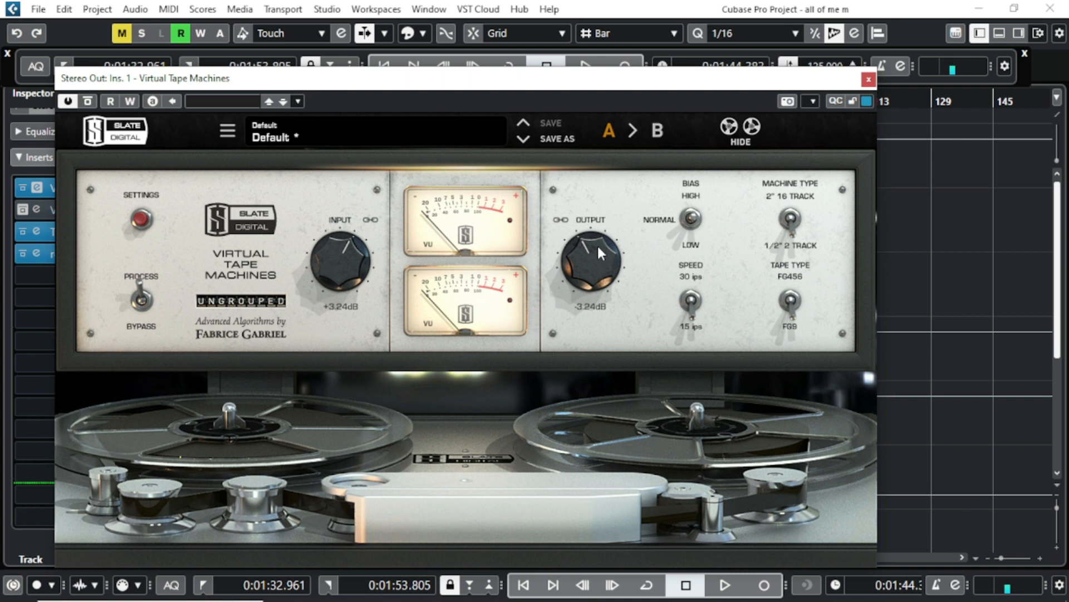
pyautogui.click(868, 81)
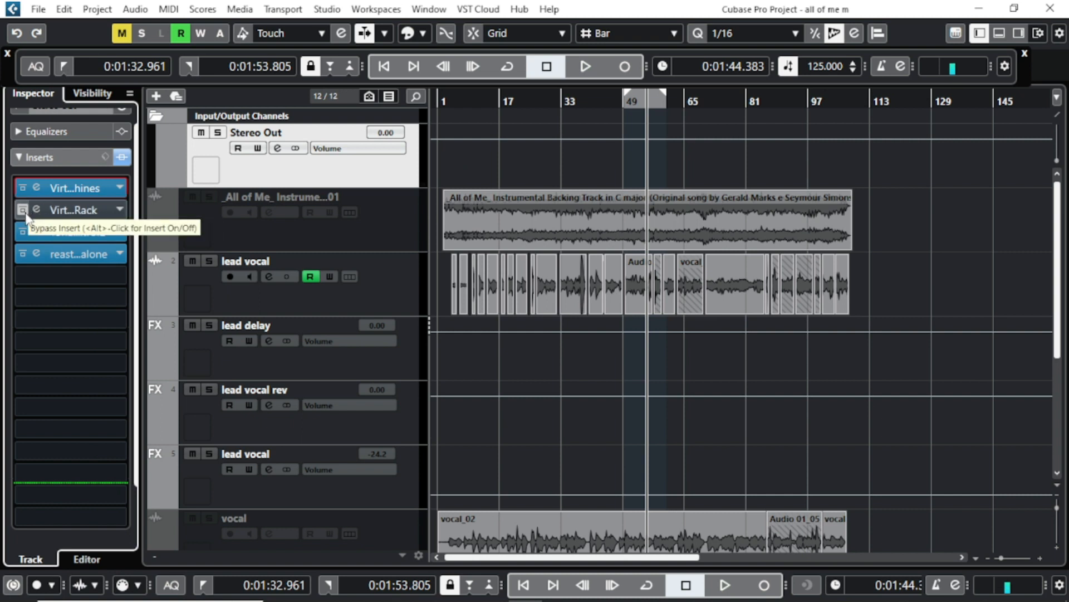
# - Open the Virtual Mix Rack insert on Stereo Out, take it out of bypass, and close its window
pyautogui.click(65, 207)
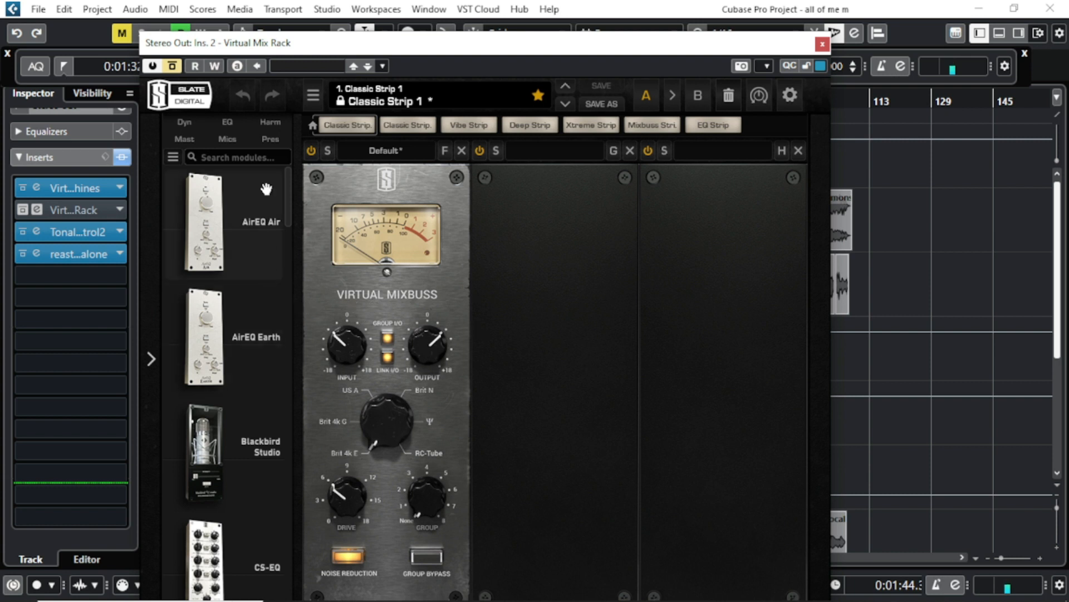
pyautogui.click(174, 67)
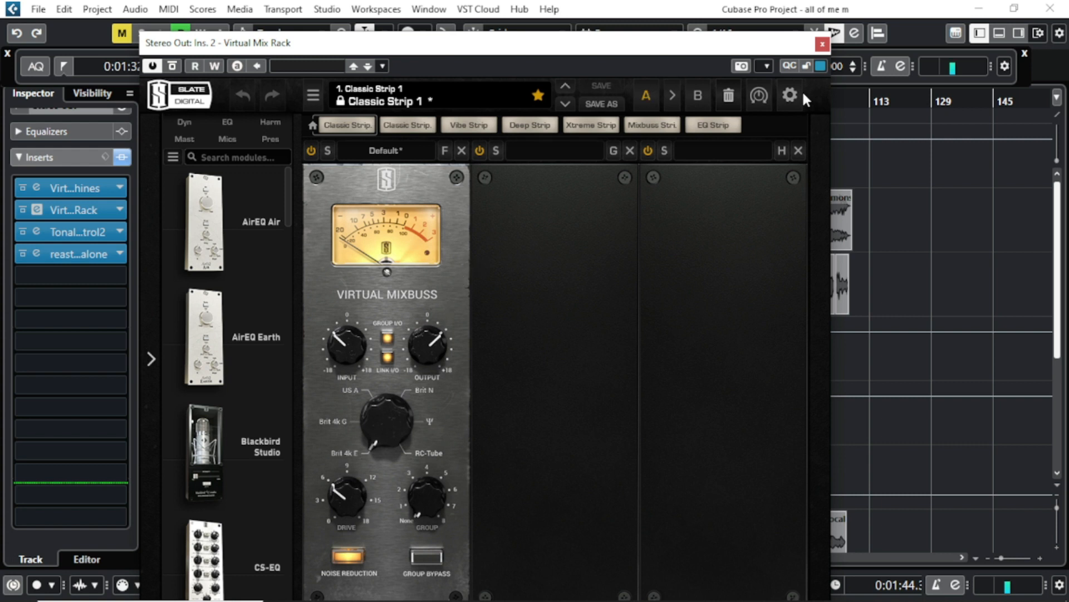
pyautogui.click(821, 44)
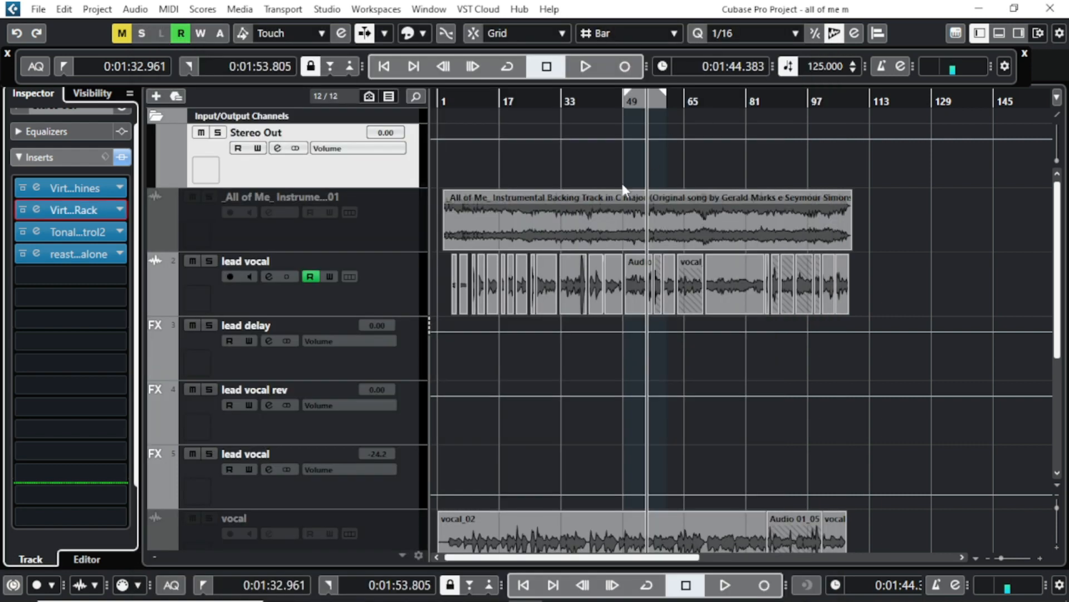
# - Turn on cycle playback for the range starting at bar 49 and display the lead vocal track's inserts
pyautogui.click(508, 68)
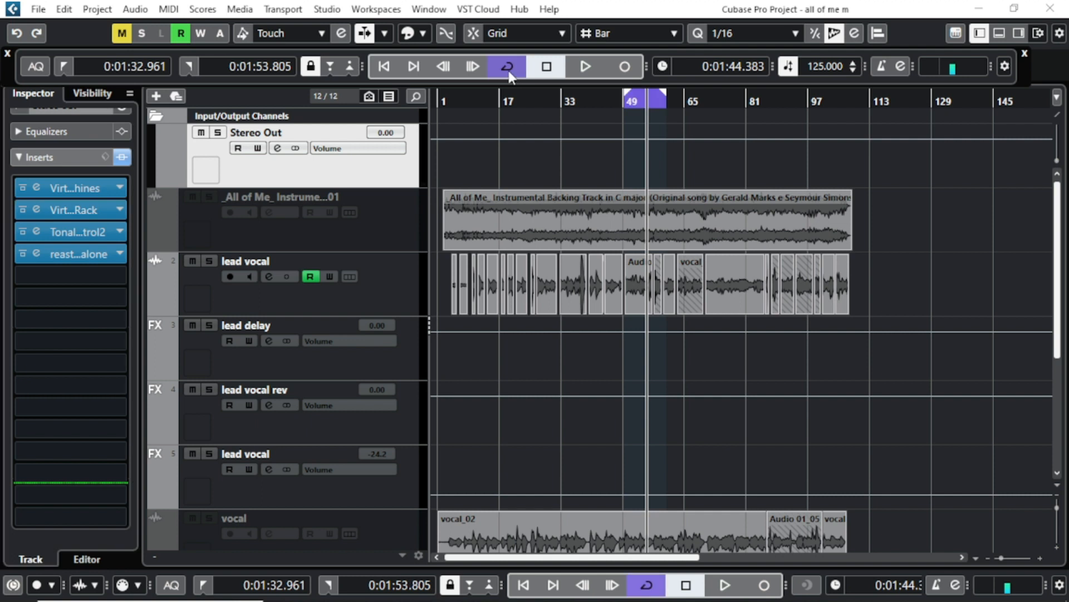
pyautogui.click(390, 311)
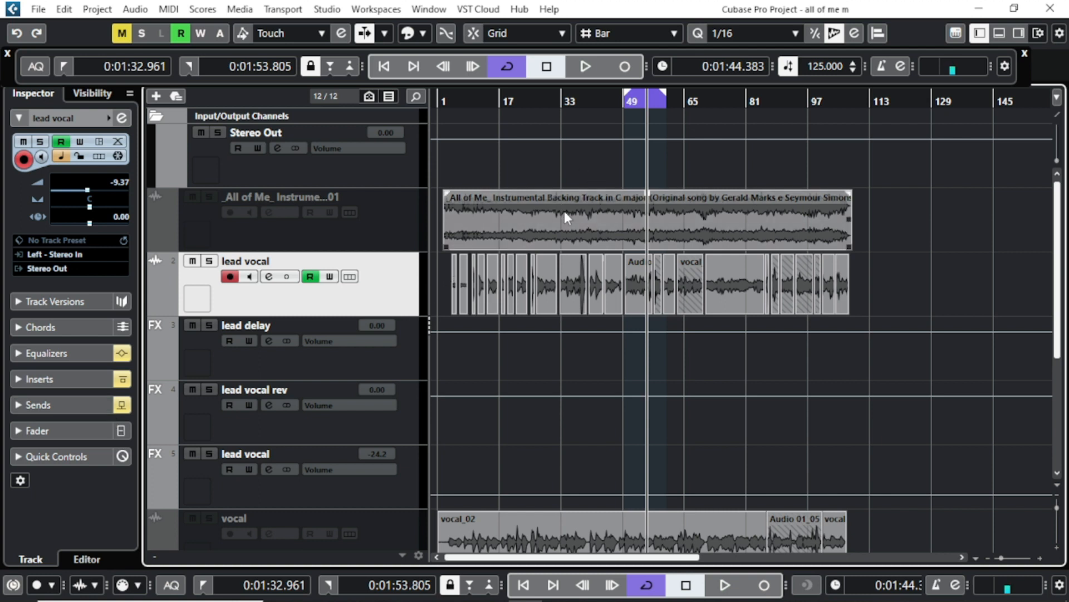
pyautogui.click(21, 378)
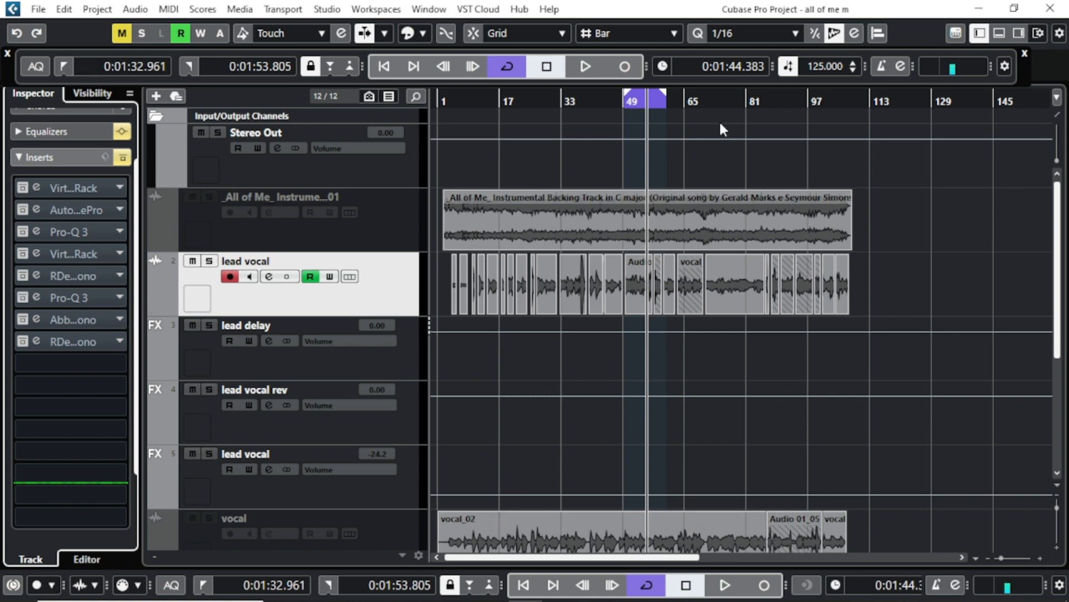
# - Play the mix briefly, mute the all of me 1 reference track, and restart playback to hear the unprocessed lead vocal
pyautogui.click(591, 69)
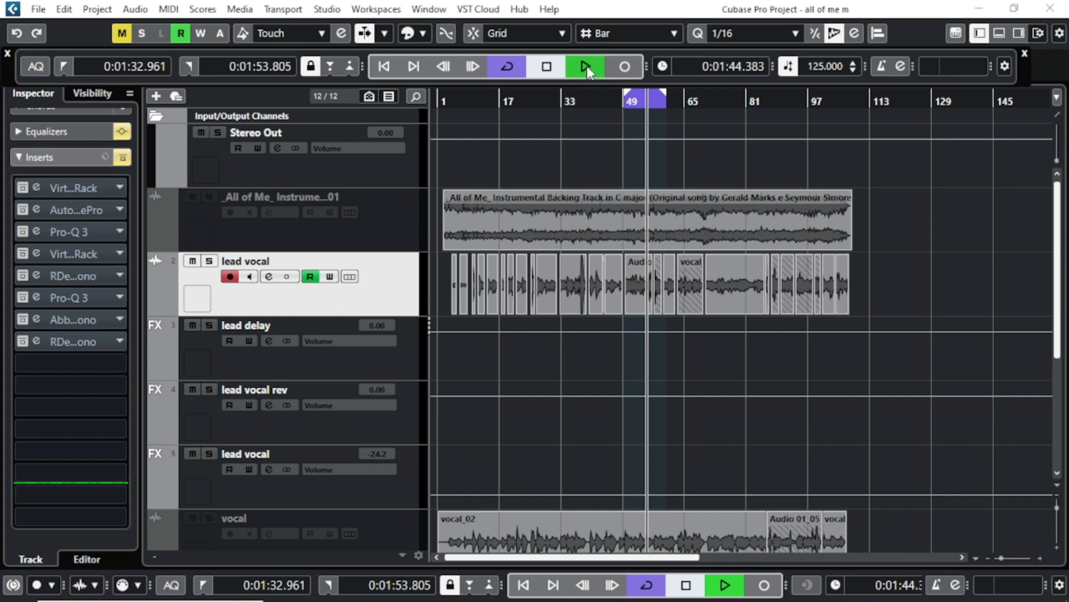
pyautogui.click(554, 69)
pyautogui.scroll(-4, 569, 207)
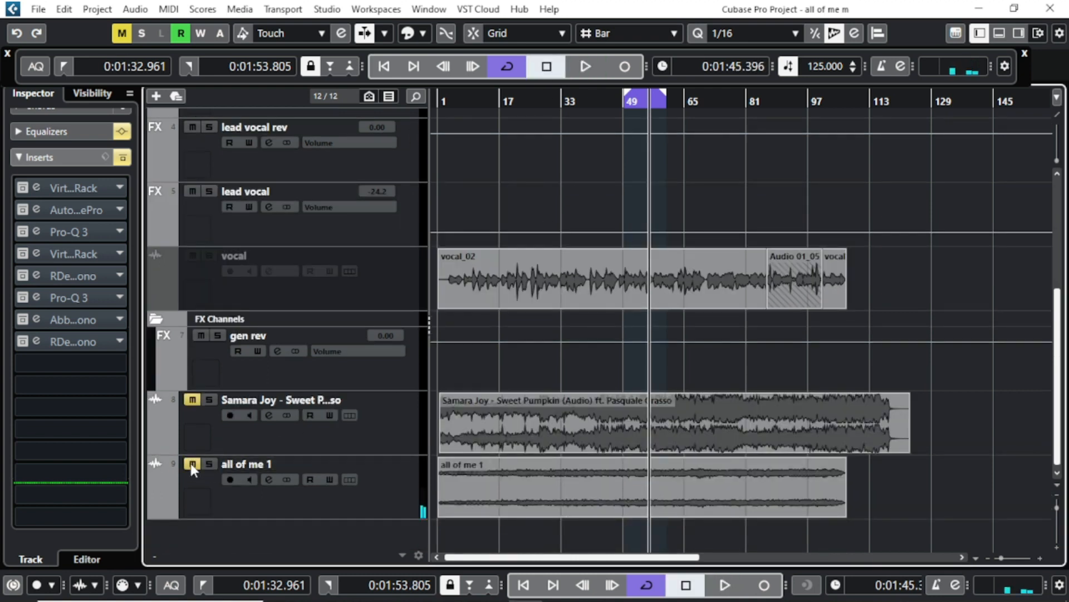
pyautogui.scroll(4, 582, 296)
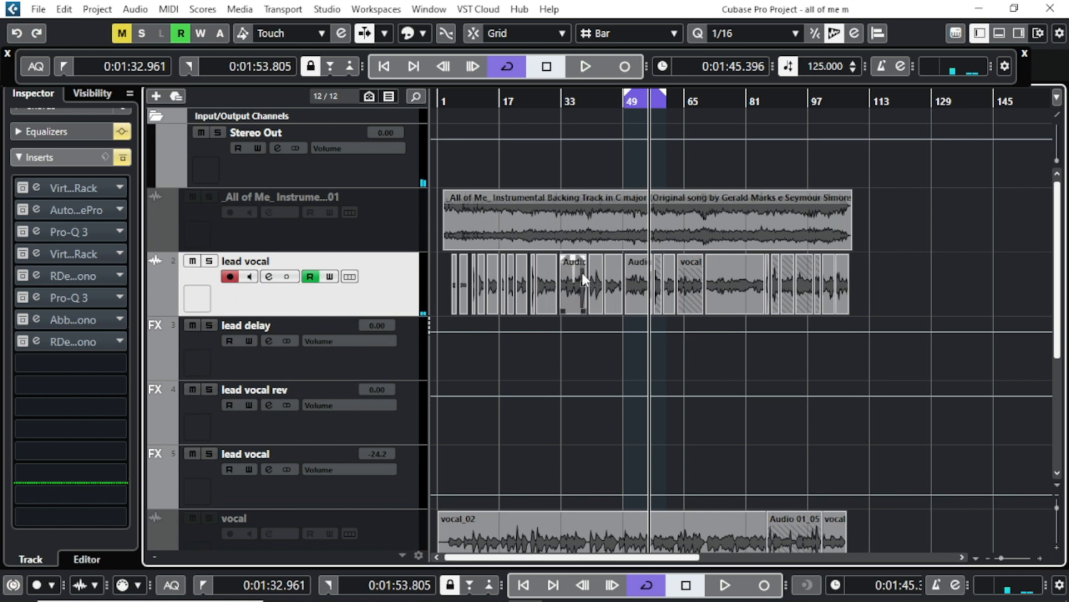
pyautogui.click(585, 67)
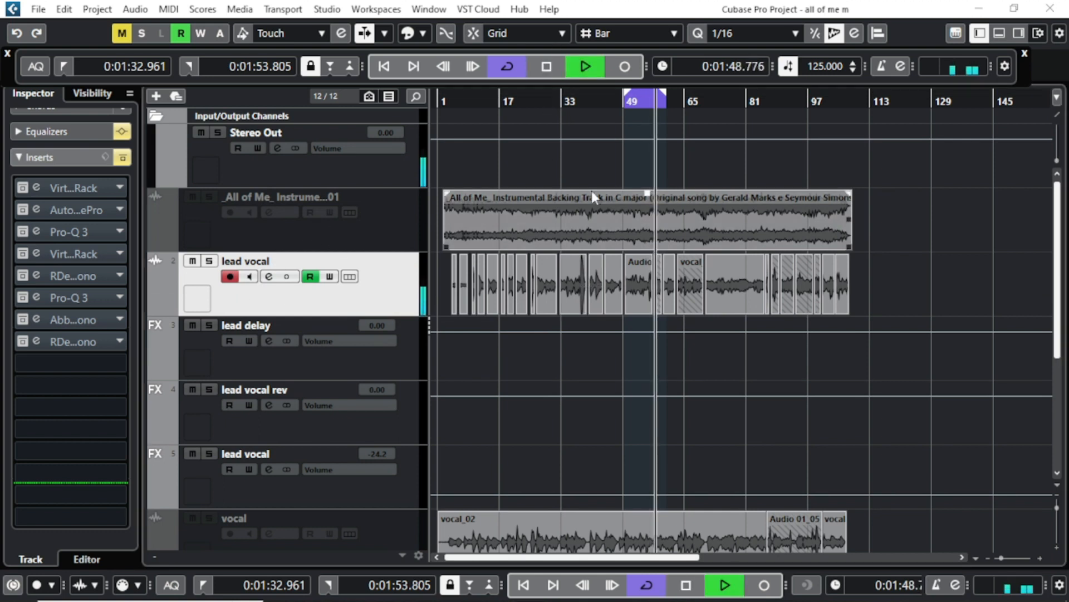
# - Listen to the looped lead vocal while checking the first Stereo Out insert, reselect the lead vocal track, and stop playback
pyautogui.click(249, 174)
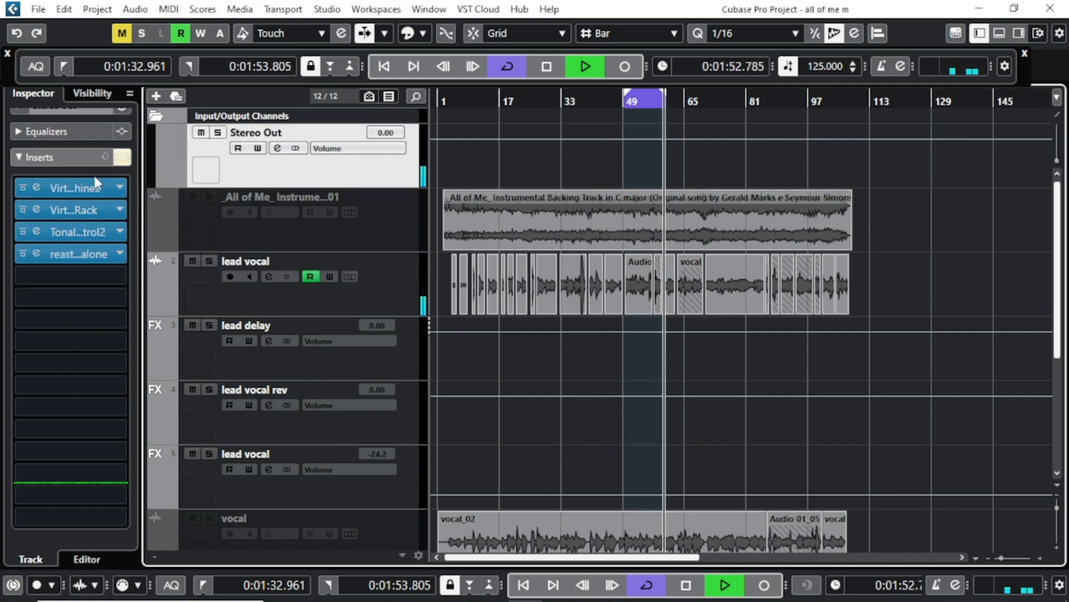
pyautogui.click(20, 188)
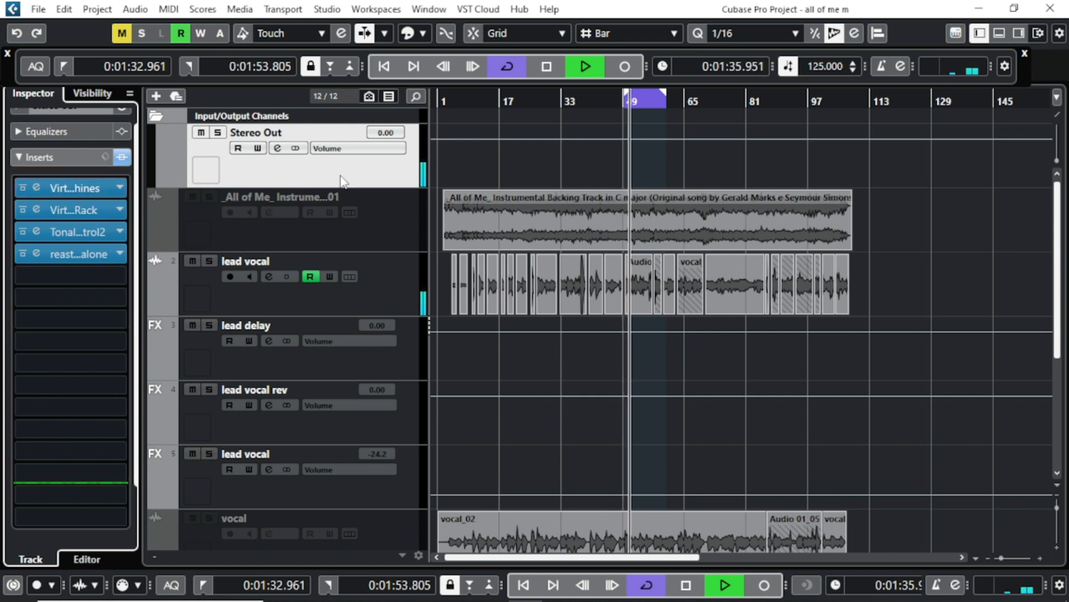
pyautogui.click(410, 290)
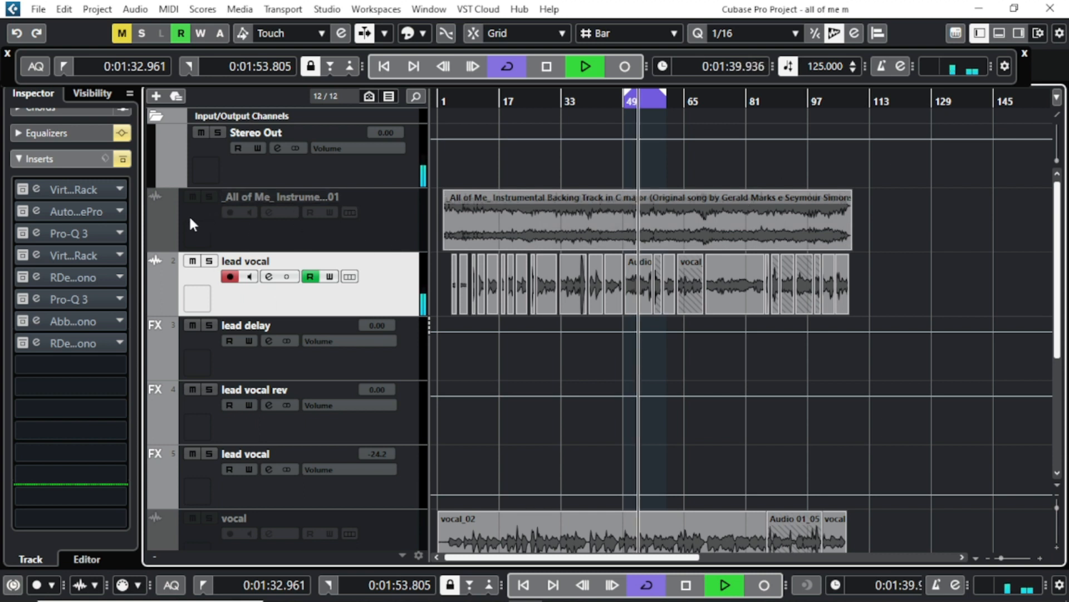
pyautogui.press('space')
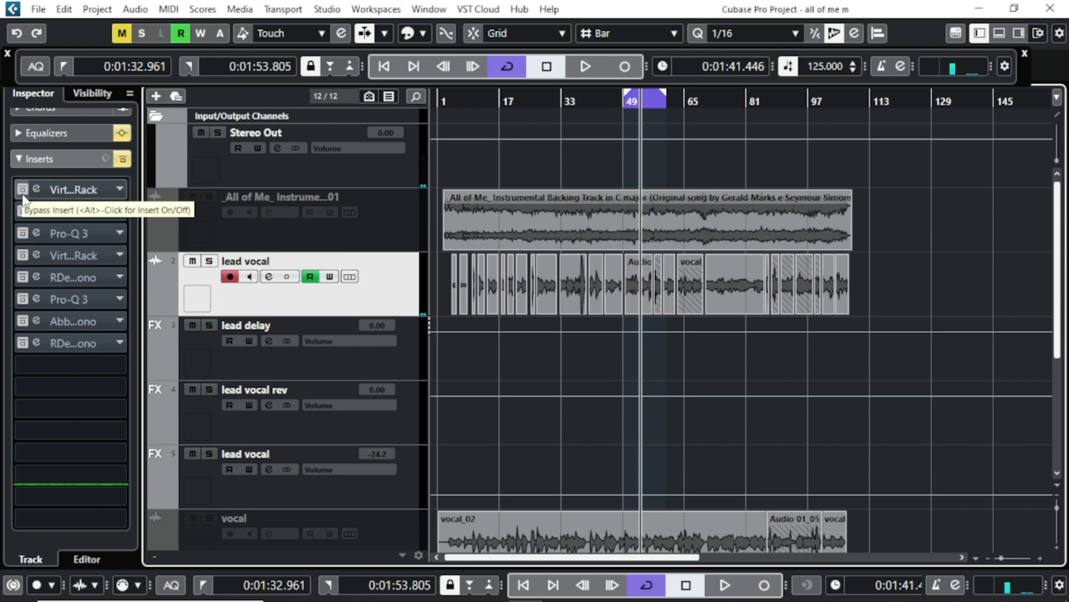
# - Activate the bypassed Virtual Mix Rack in the first lead vocal insert slot and examine its Virtual Channel and FG-73 settings
pyautogui.click(60, 191)
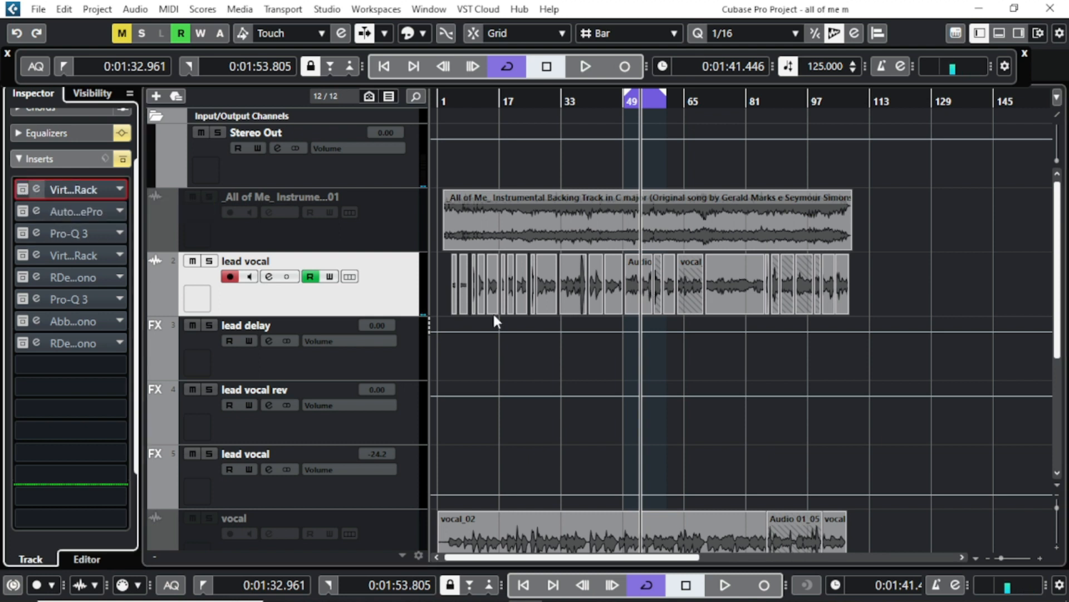
pyautogui.moveTo(429, 61)
pyautogui.mouseDown()
pyautogui.moveTo(437, 57)
pyautogui.moveTo(426, 58)
pyautogui.mouseUp()
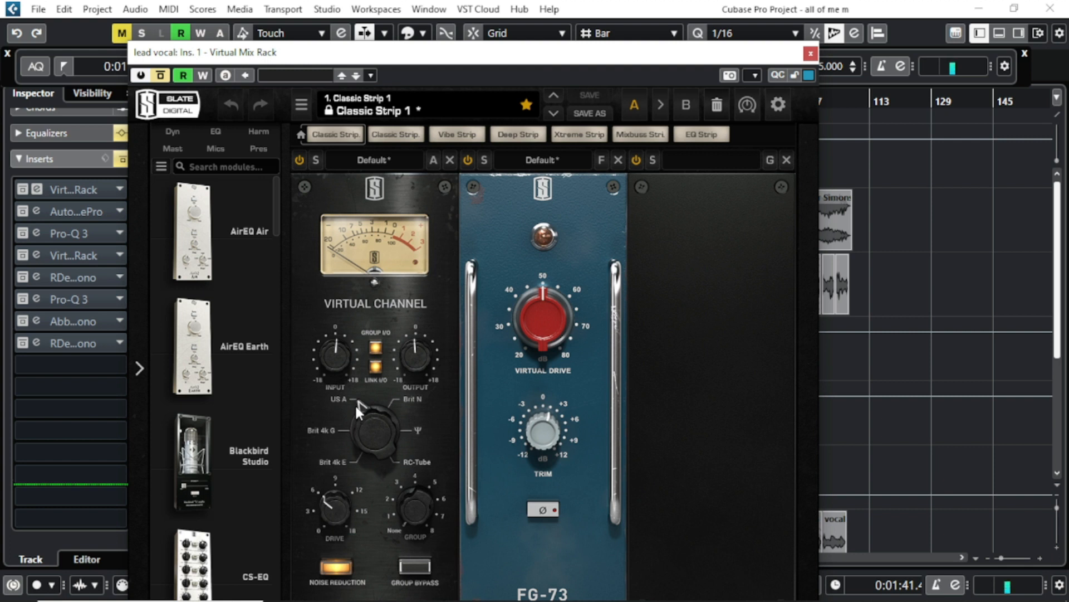
pyautogui.click(161, 77)
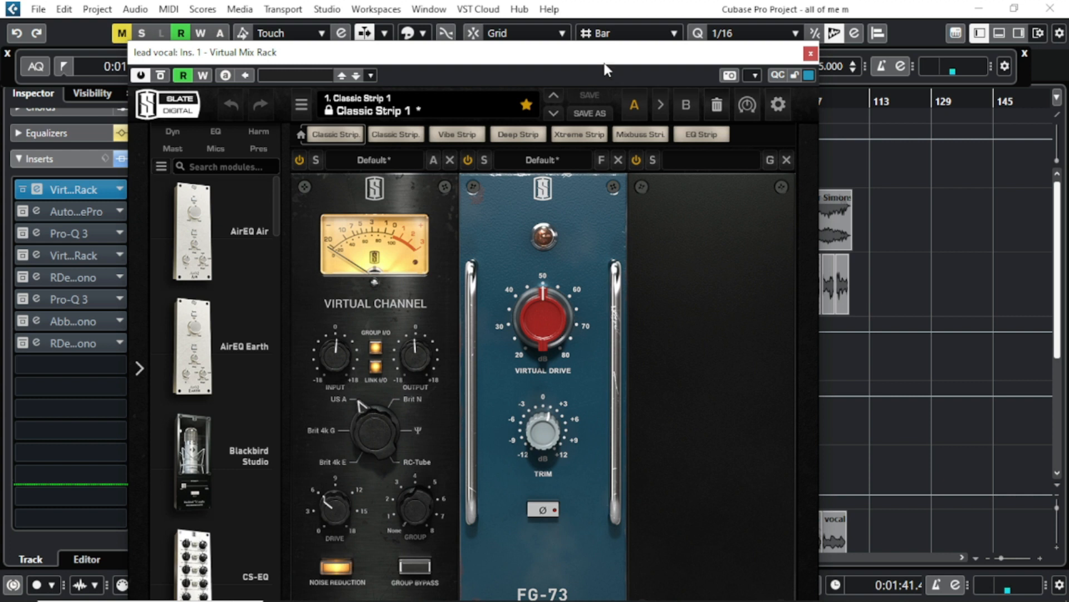
pyautogui.moveTo(603, 60); pyautogui.dragTo(601, 25)
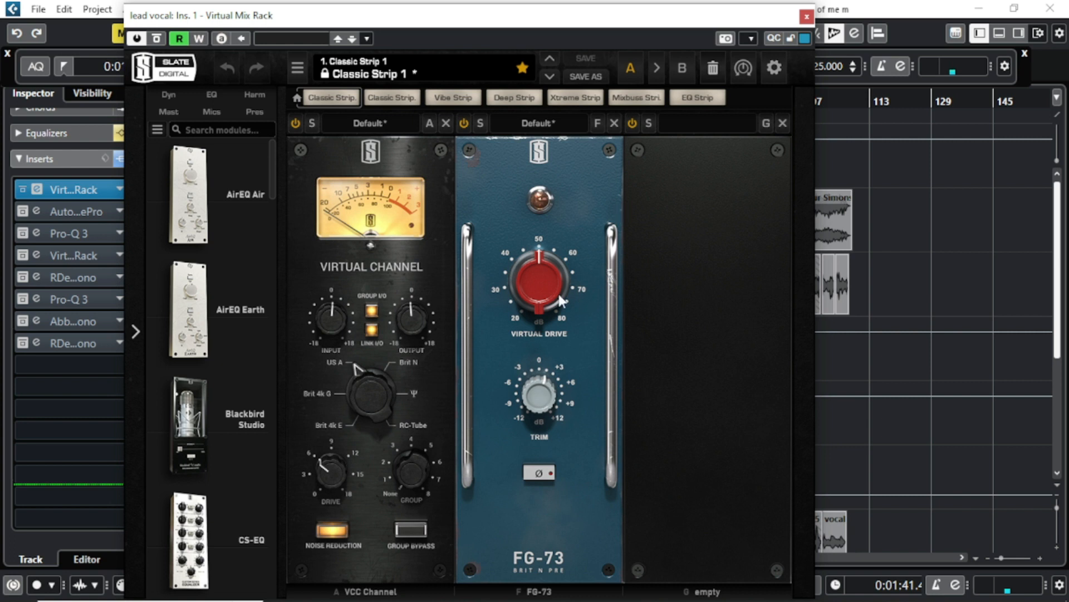
pyautogui.moveTo(539, 303)
pyautogui.moveTo(563, 24); pyautogui.dragTo(492, 54)
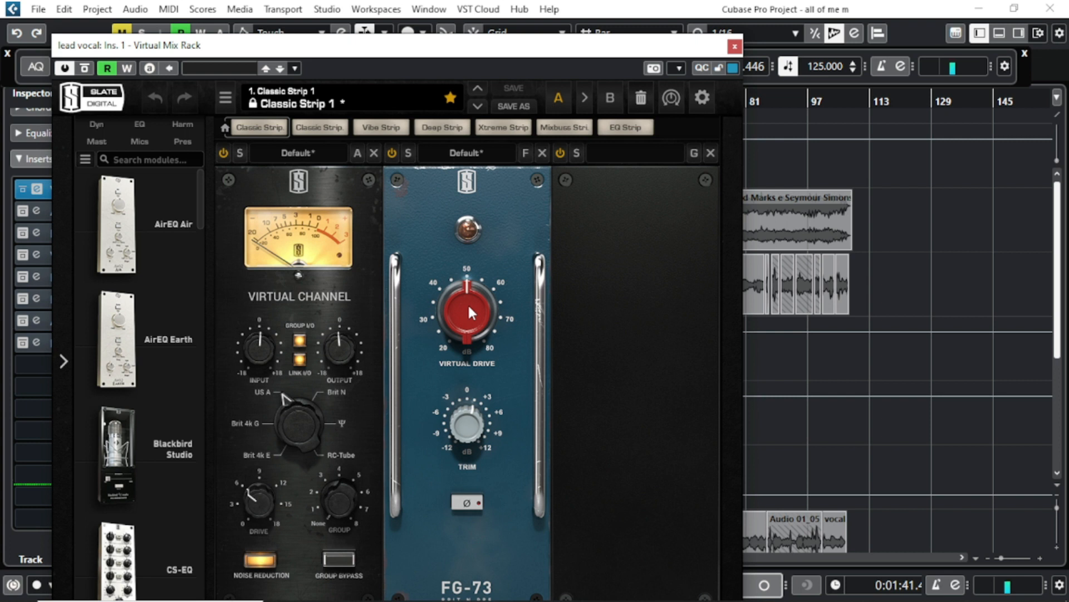
pyautogui.moveTo(531, 48); pyautogui.dragTo(553, 116)
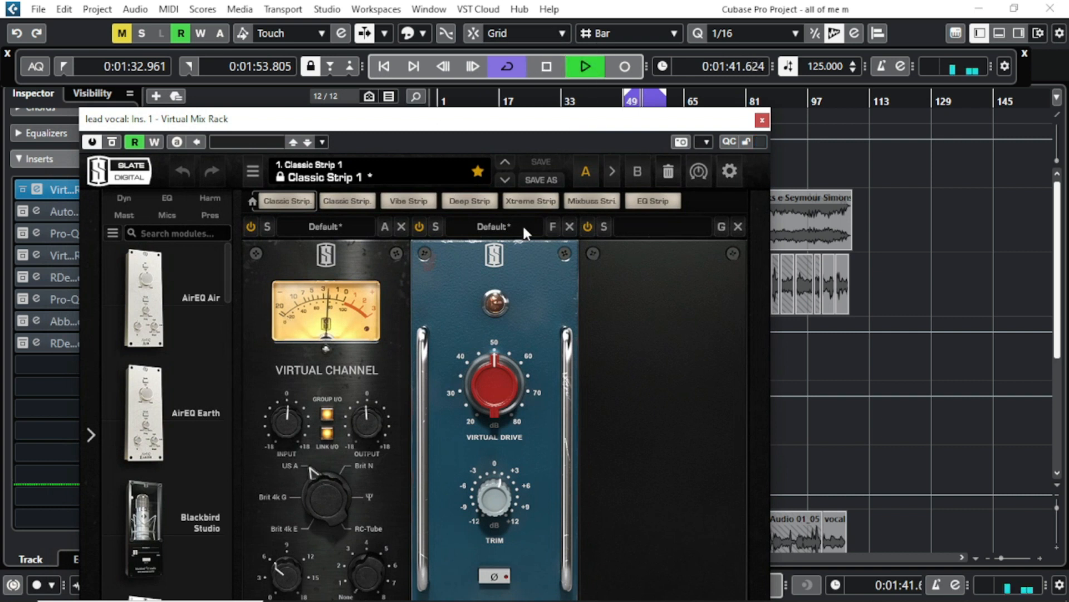
# - Audition the FG-73 Virtual Drive near 80 dB on the looped lead vocal, stop playback, and return the drive to 50 dB
pyautogui.moveTo(494, 372); pyautogui.dragTo(509, 176)
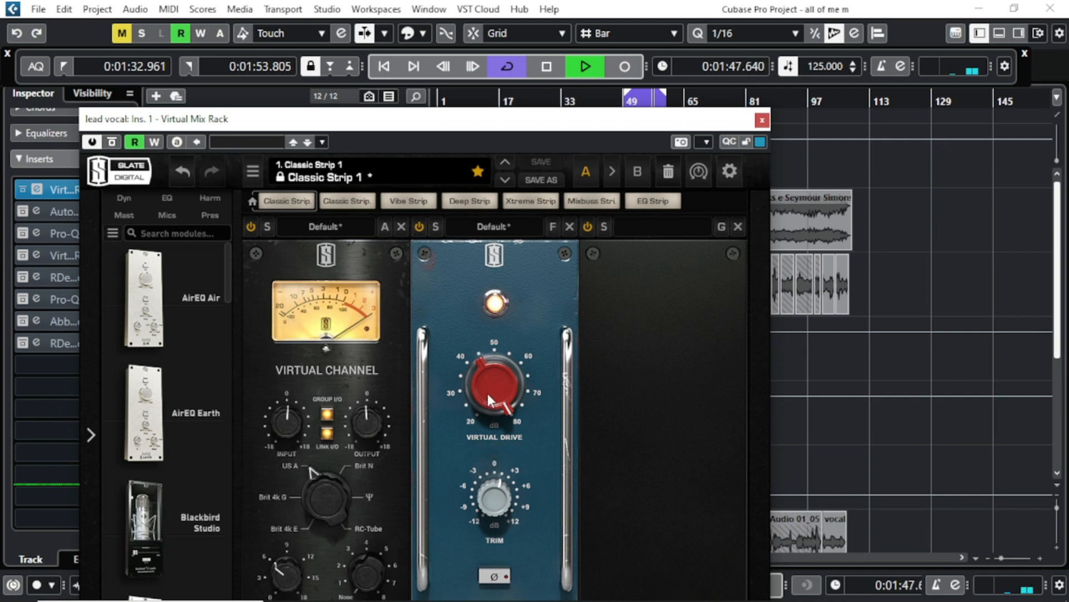
pyautogui.moveTo(487, 394); pyautogui.dragTo(493, 493)
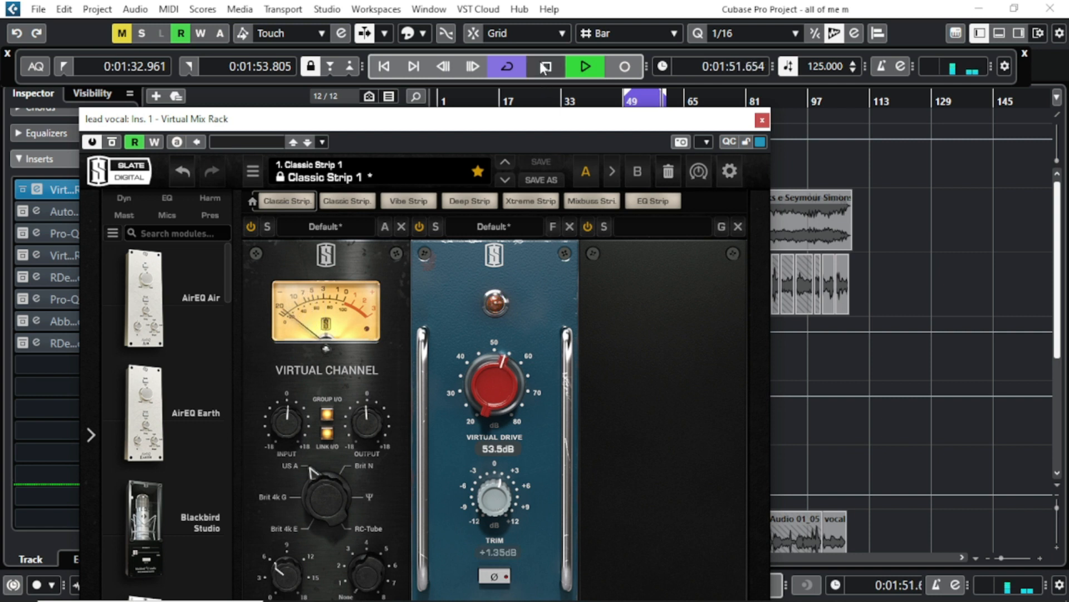
pyautogui.press('space')
pyautogui.moveTo(498, 373); pyautogui.dragTo(501, 386)
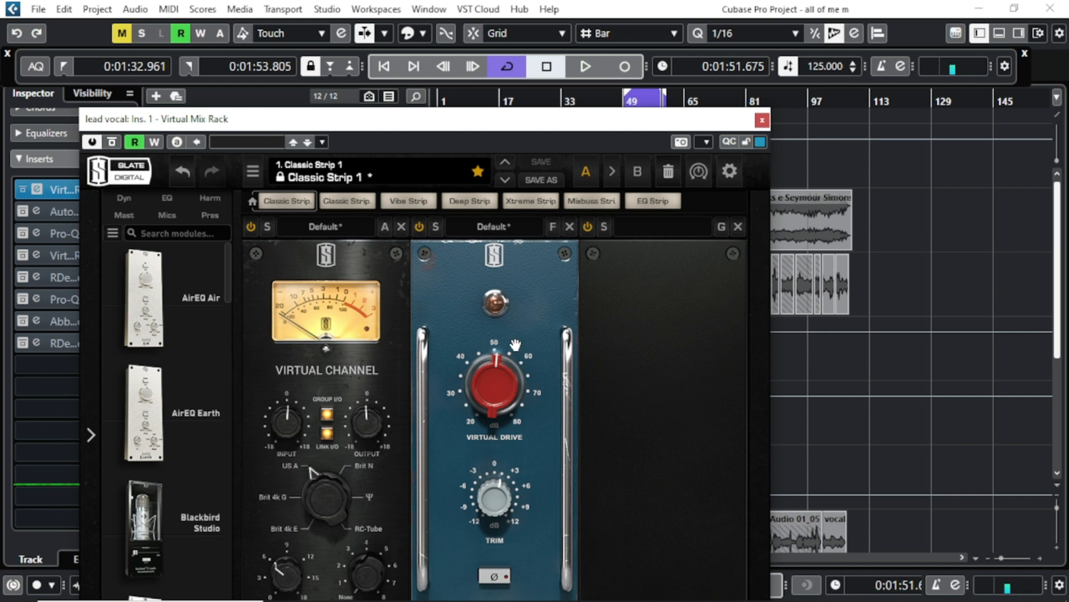
pyautogui.moveTo(500, 376); pyautogui.dragTo(500, 383)
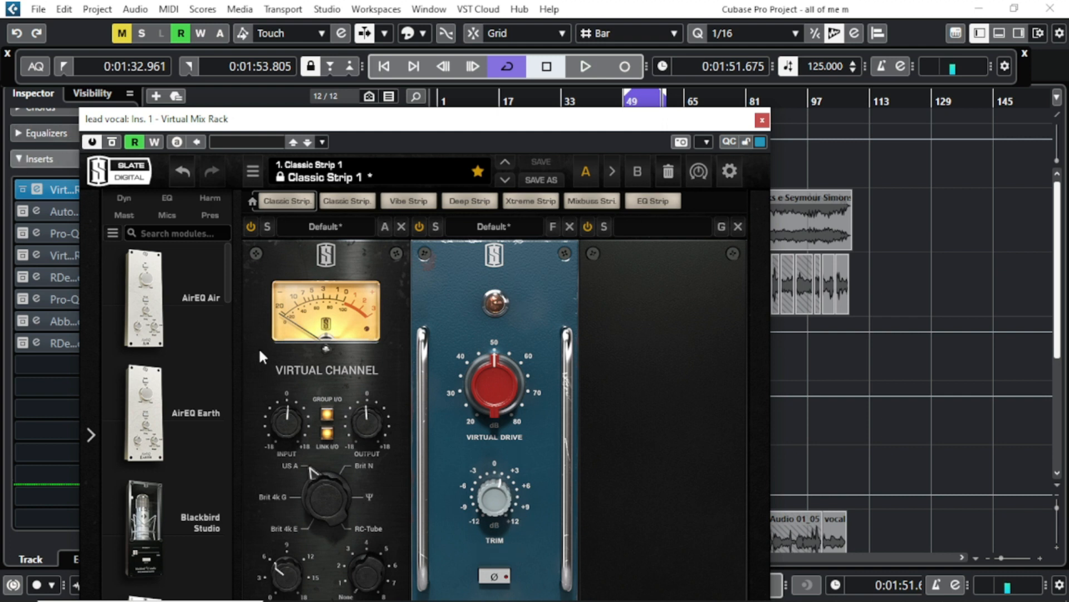
# - Compare the lead vocal with Virtual Mix Rack switched off and on during loop playback, leave it on, and close the plug-in
pyautogui.click(91, 142)
pyautogui.press('space')
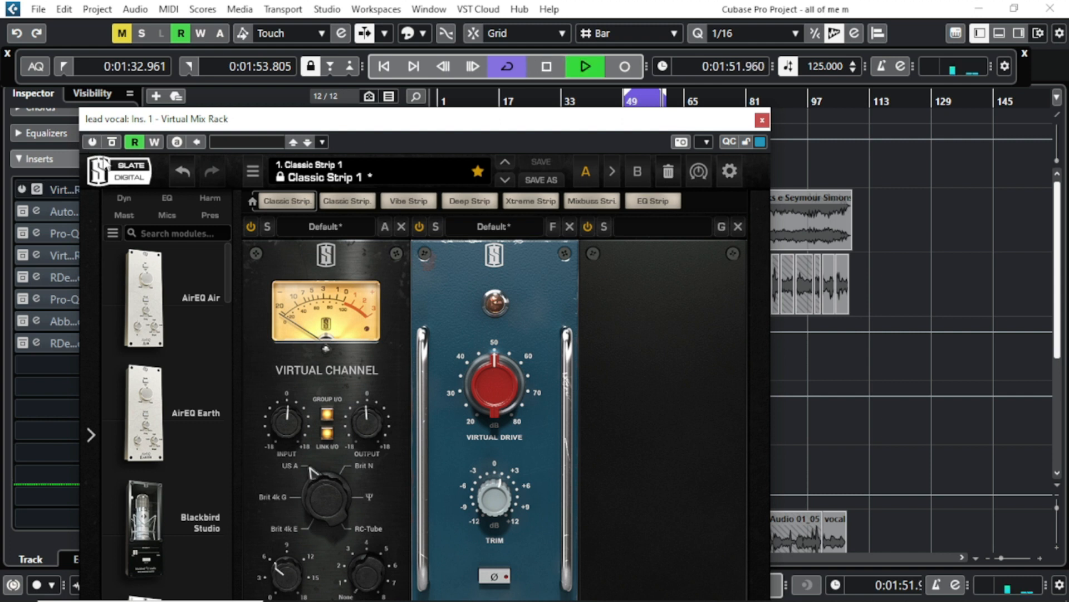
pyautogui.click(92, 142)
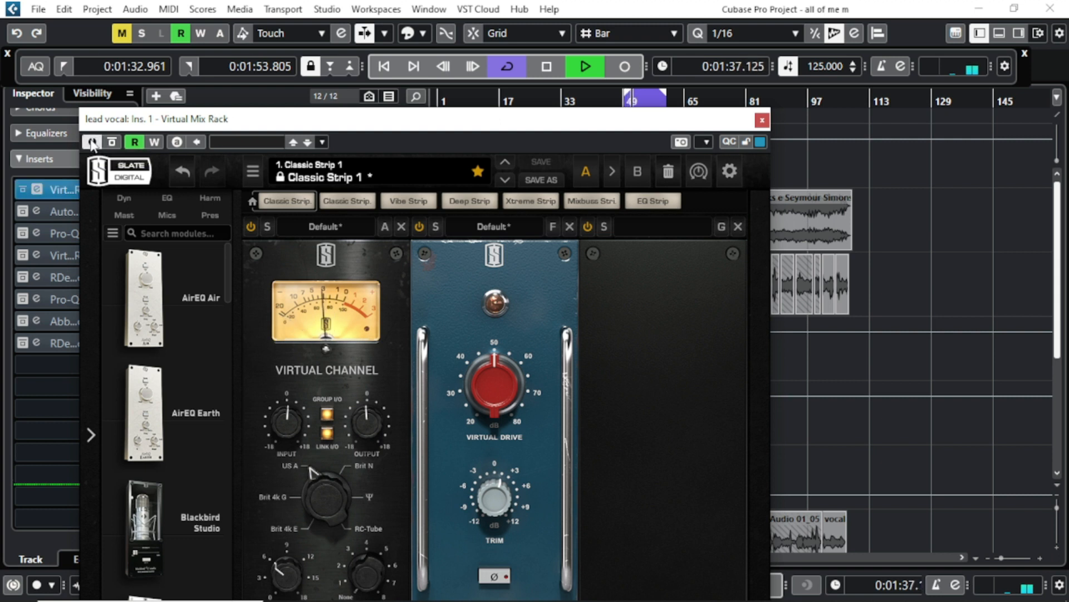
pyautogui.press('space')
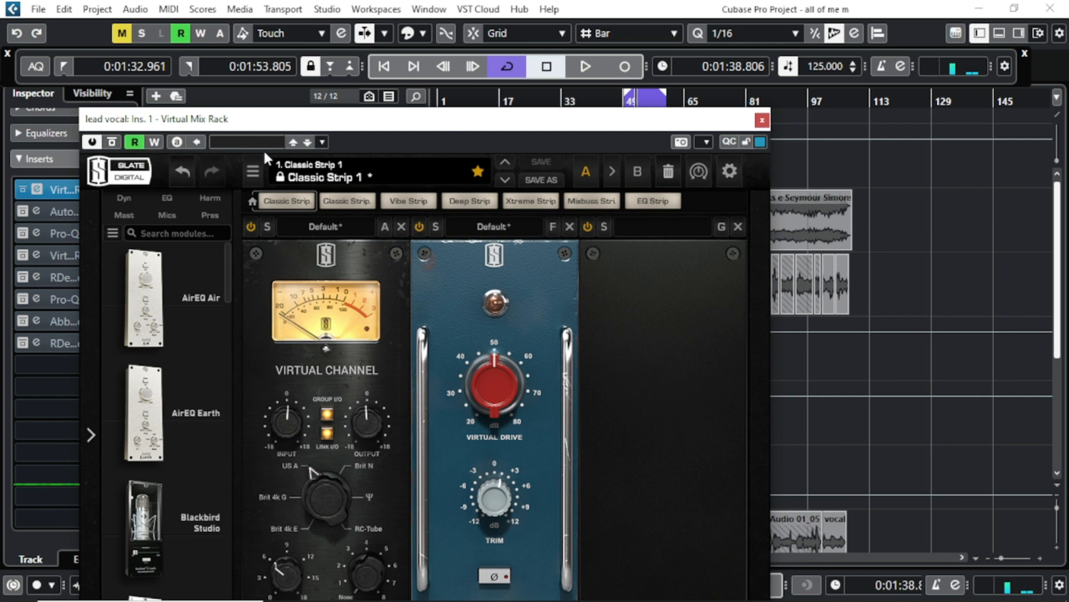
pyautogui.moveTo(452, 126)
pyautogui.mouseDown()
pyautogui.moveTo(388, 154)
pyautogui.moveTo(459, 140)
pyautogui.mouseUp()
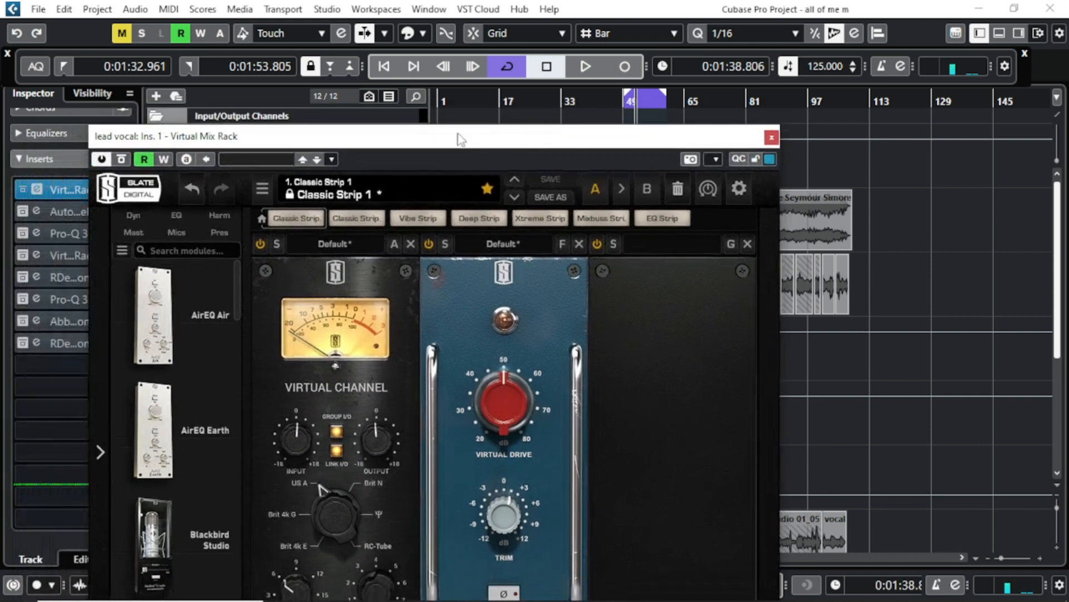
pyautogui.click(772, 138)
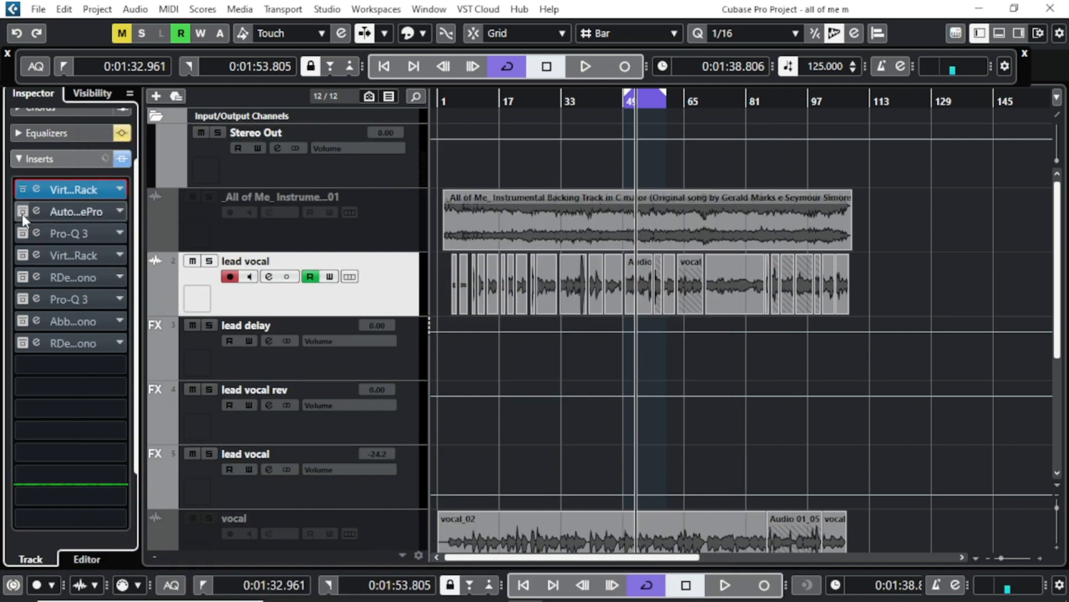
# - Open Auto-Tune Pro in the second lead vocal insert slot, take it out of bypass, and audition the looped vocal briefly
pyautogui.click(78, 211)
pyautogui.moveTo(411, 174); pyautogui.dragTo(429, 268)
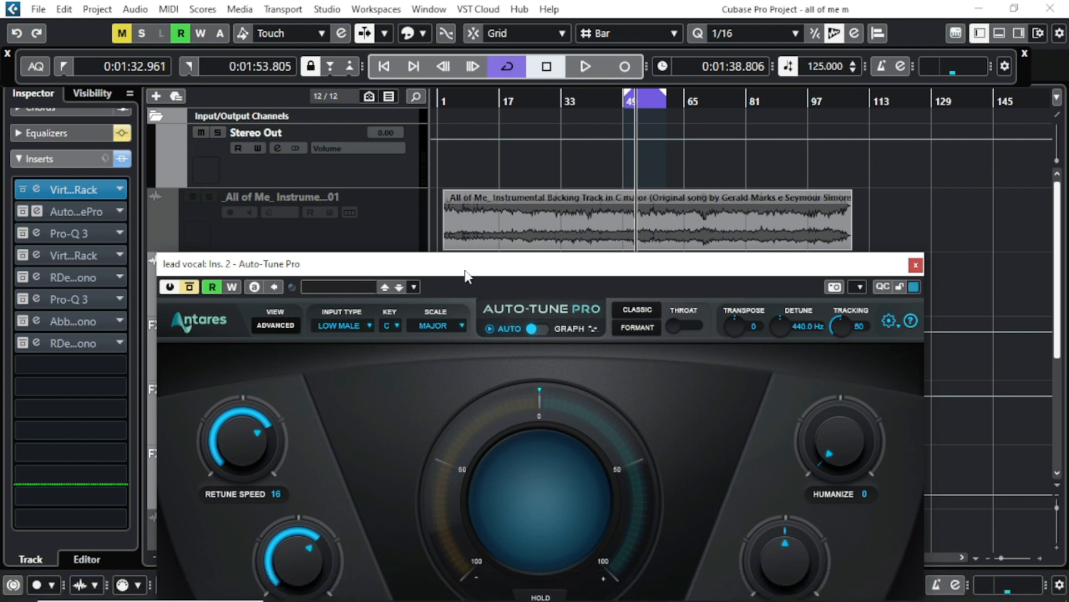
pyautogui.moveTo(466, 272); pyautogui.dragTo(457, 240)
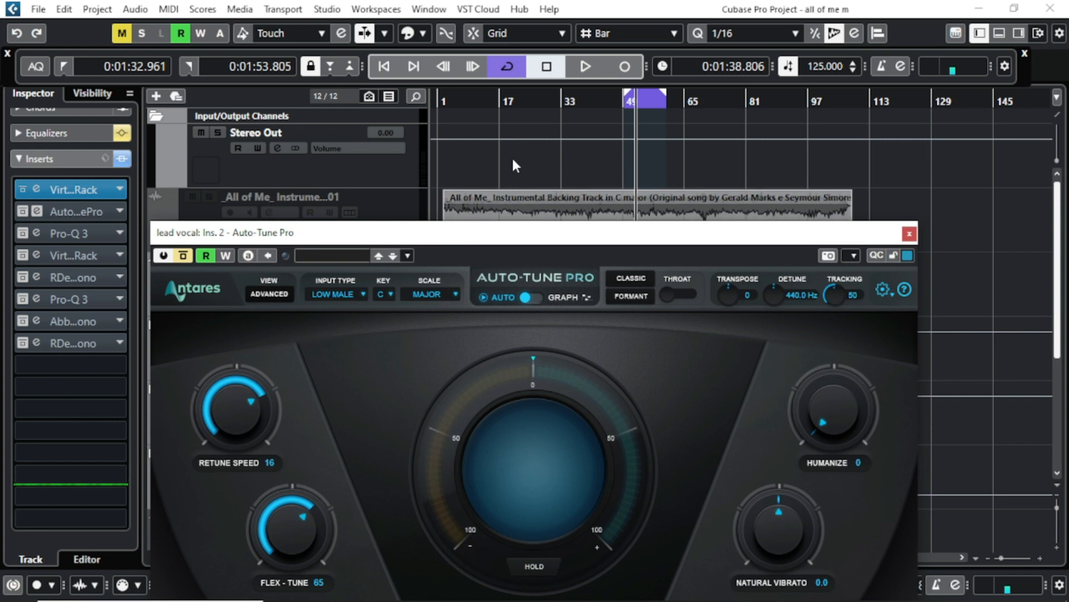
pyautogui.moveTo(508, 237); pyautogui.dragTo(503, 194)
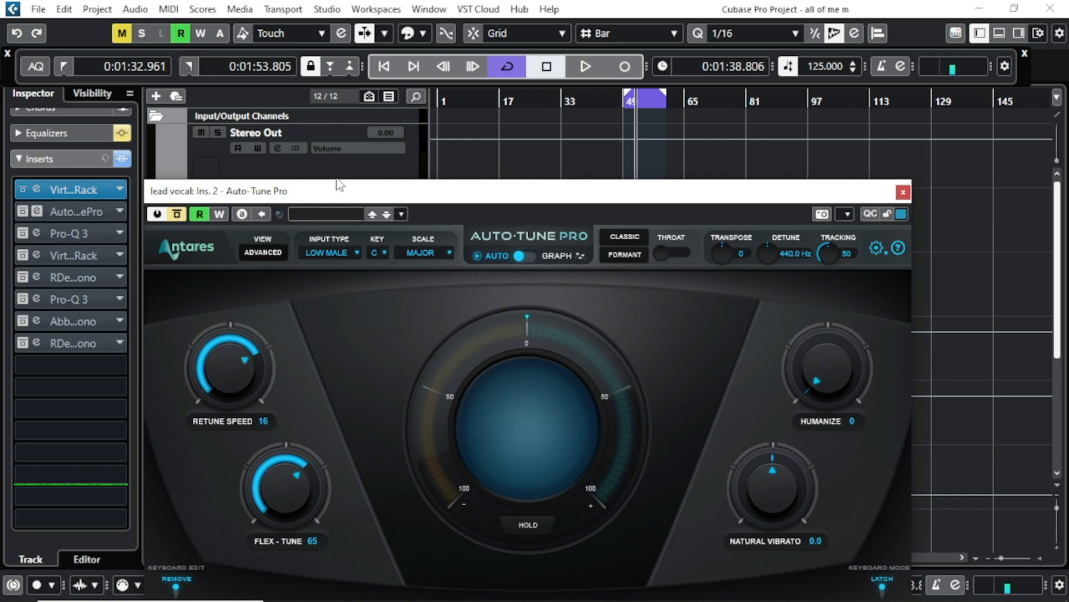
pyautogui.click(178, 215)
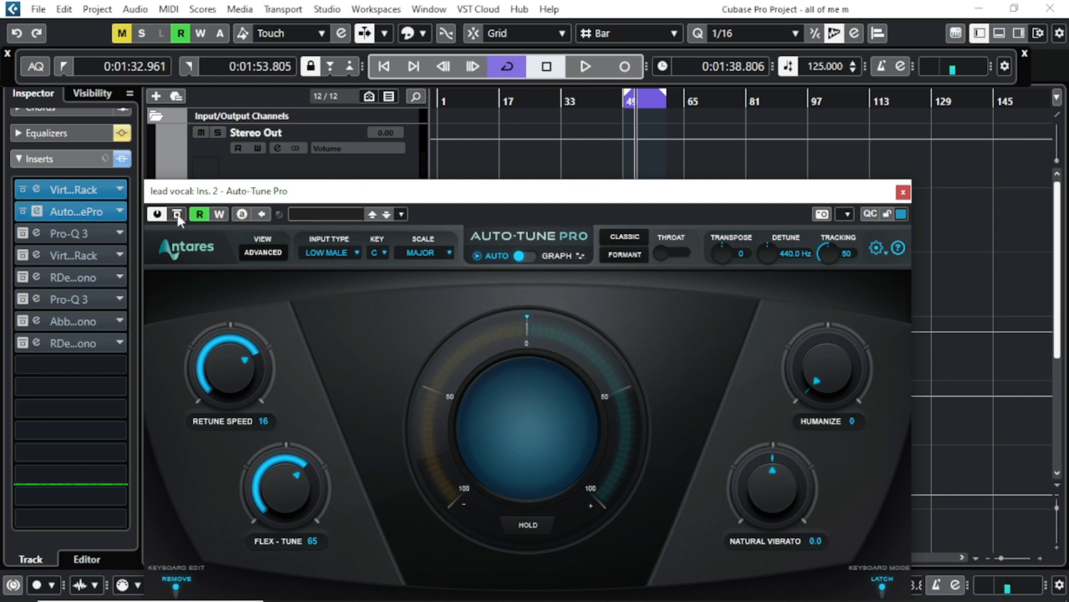
pyautogui.press('space')
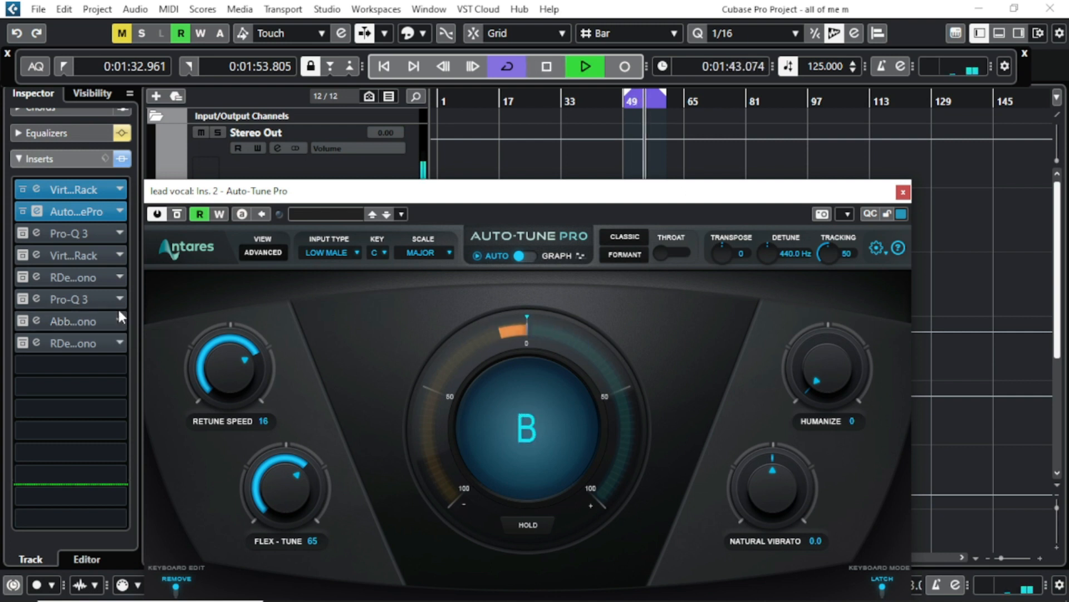
pyautogui.press('space')
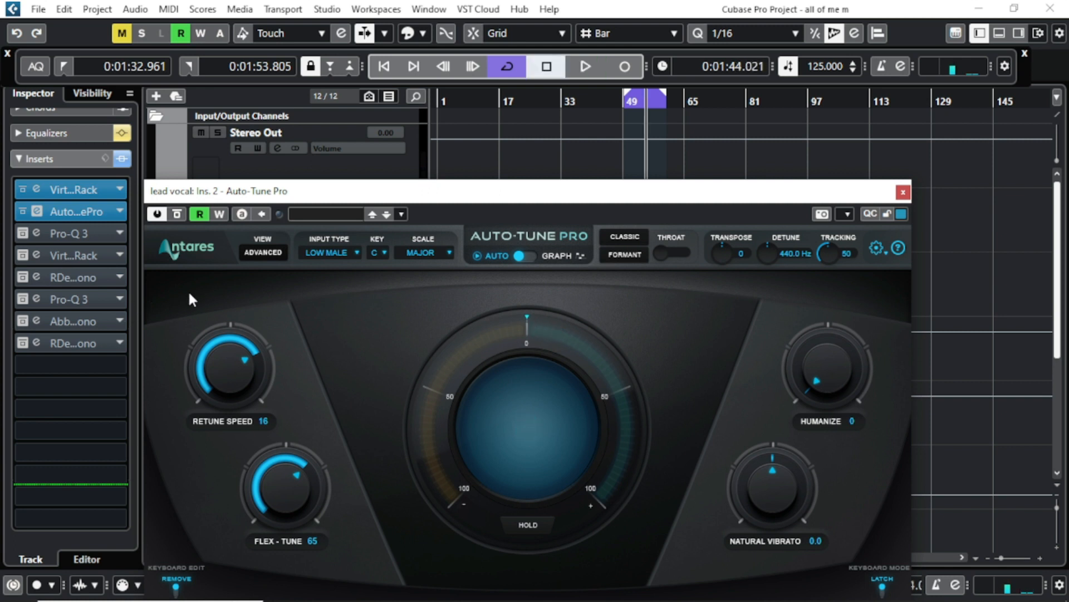
# - Choose Low Male as the Auto-Tune Pro input type and review the scale options, keeping Major
pyautogui.click(338, 251)
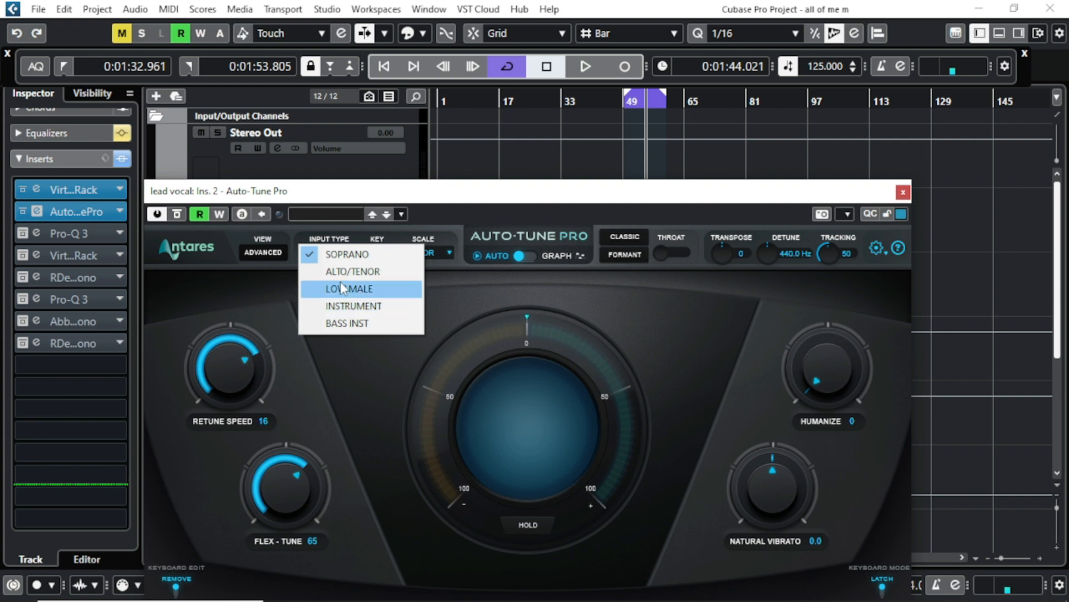
pyautogui.click(340, 287)
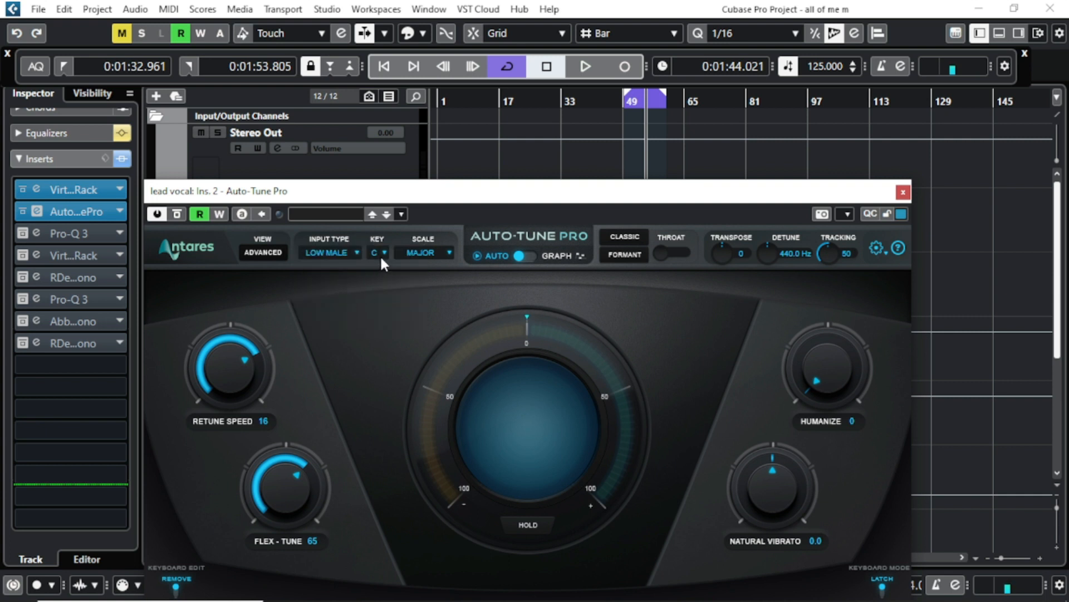
pyautogui.click(431, 255)
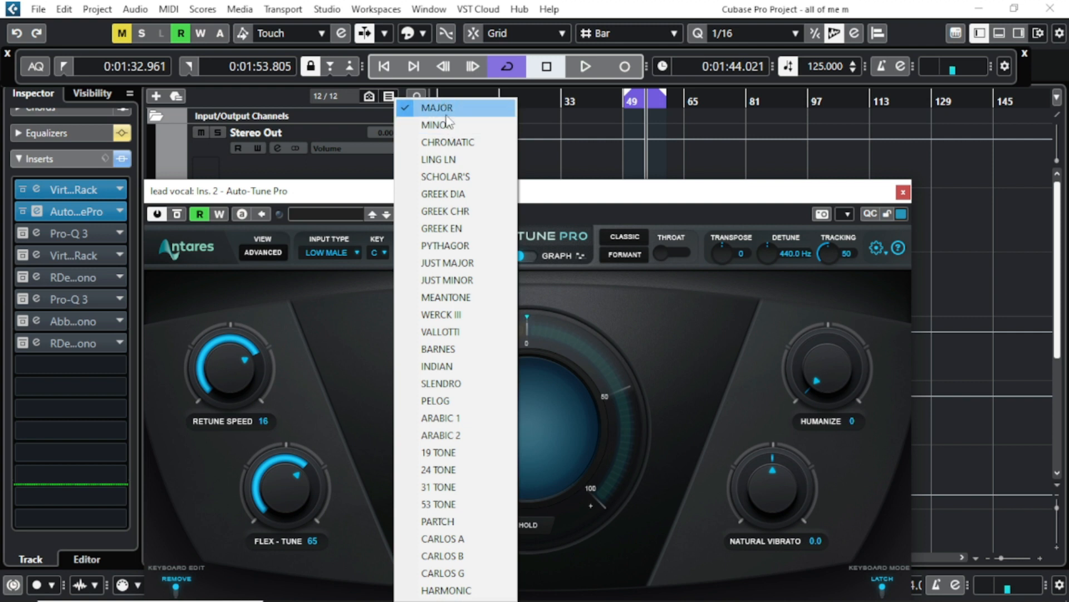
pyautogui.click(332, 324)
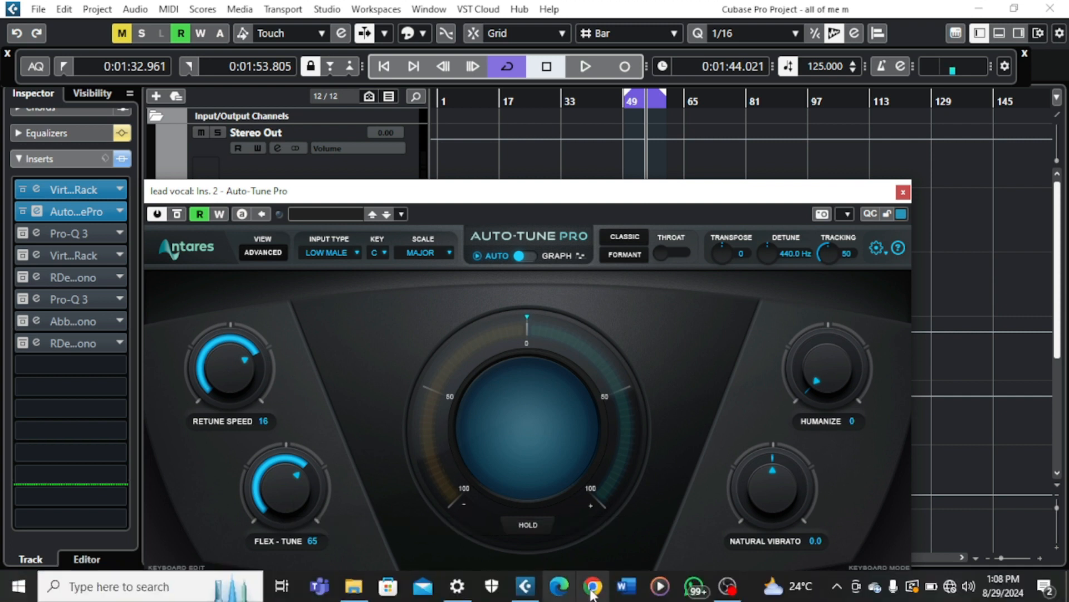
# - Switch to OBS to check the running recording and return to the Cubase project
pyautogui.click(730, 591)
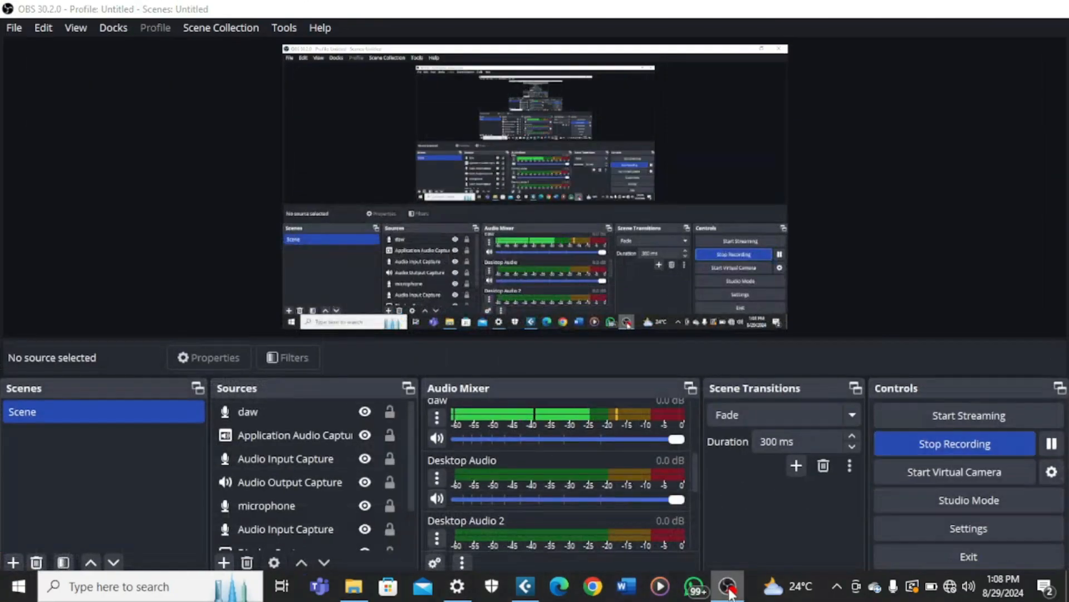
pyautogui.click(728, 588)
# - Lower Auto-Tune Pro's Flex-Tune to 0, audition the looped lead vocal, and stop playback
pyautogui.moveTo(579, 192); pyautogui.dragTo(560, 85)
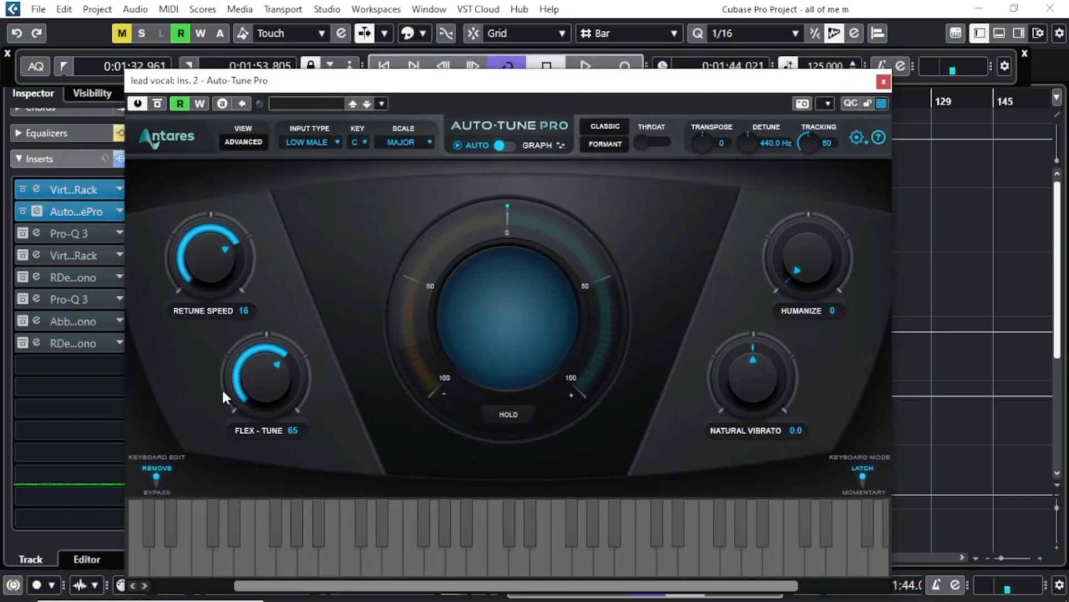
pyautogui.moveTo(454, 91); pyautogui.dragTo(445, 178)
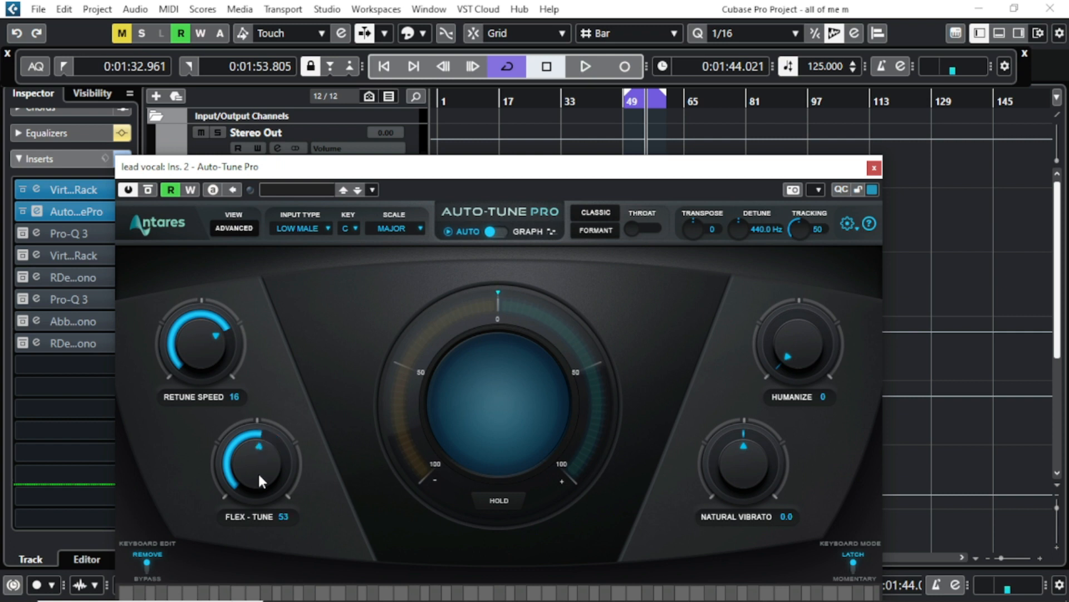
pyautogui.moveTo(259, 472); pyautogui.dragTo(259, 530)
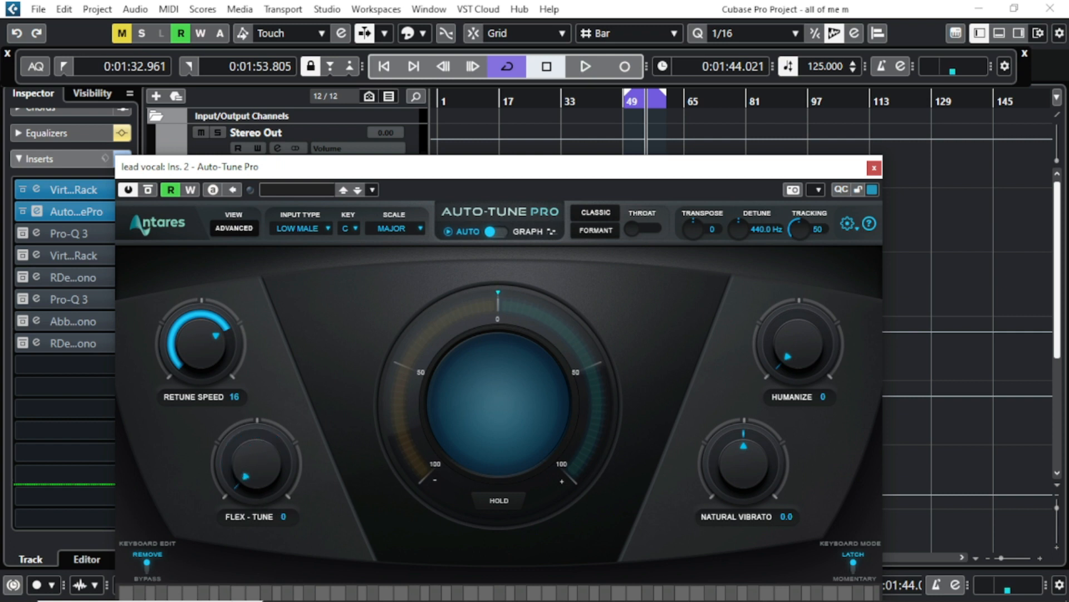
pyautogui.click(590, 70)
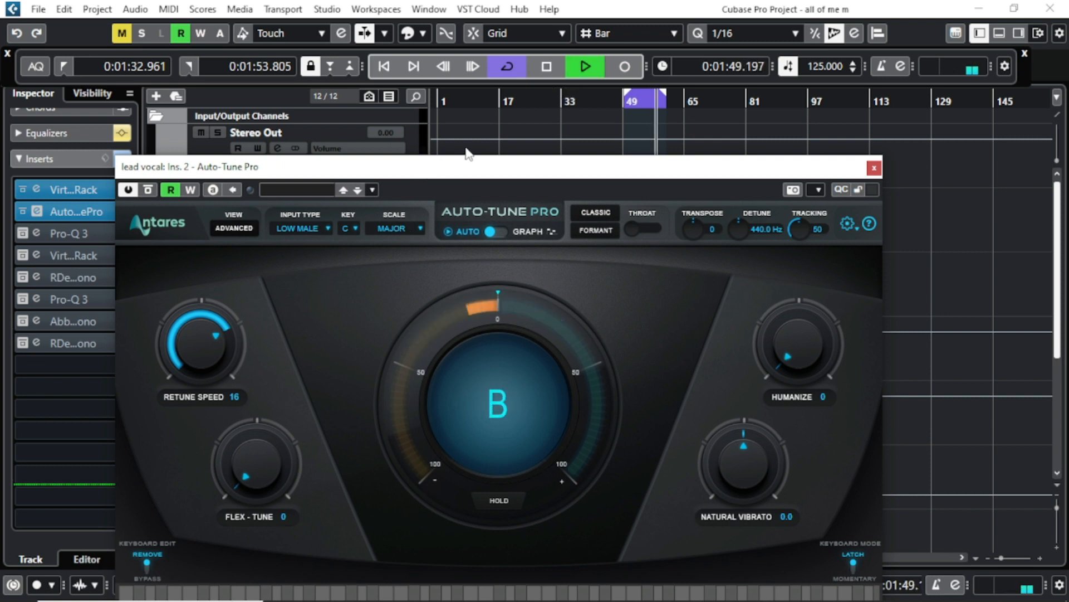
pyautogui.click(550, 67)
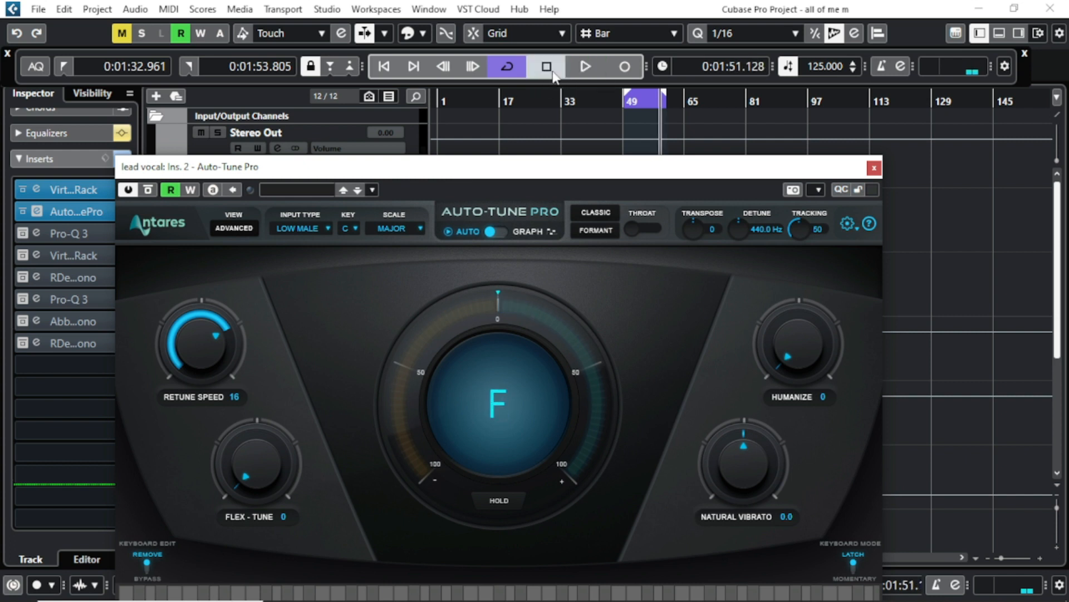
# - Set Flex-Tune to 64, listen to the looped lead vocal again, stop playback, and close Auto-Tune Pro
pyautogui.moveTo(268, 475); pyautogui.dragTo(270, 412)
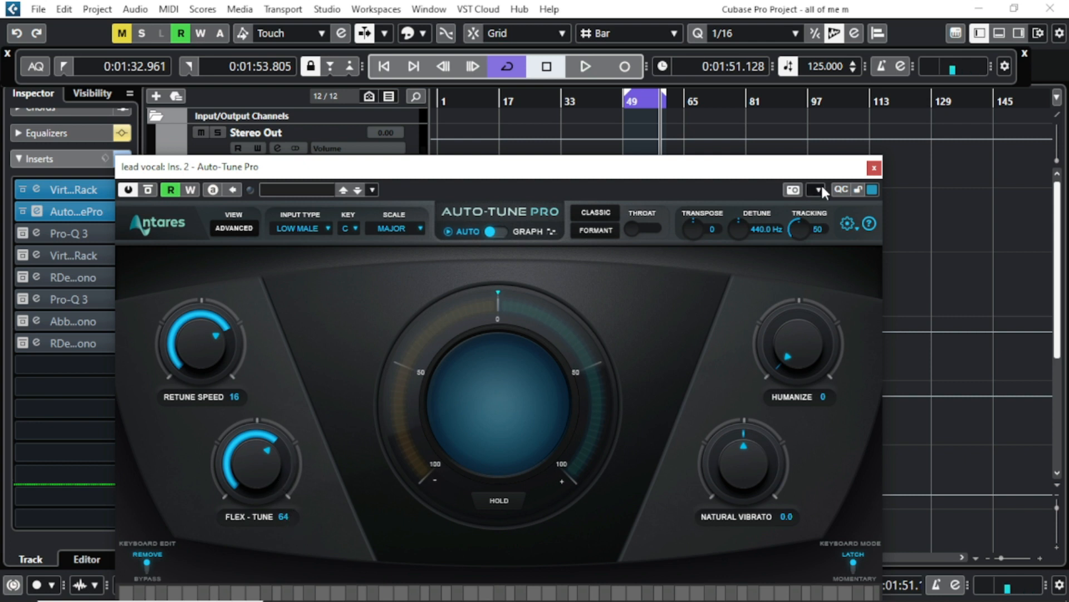
pyautogui.click(585, 67)
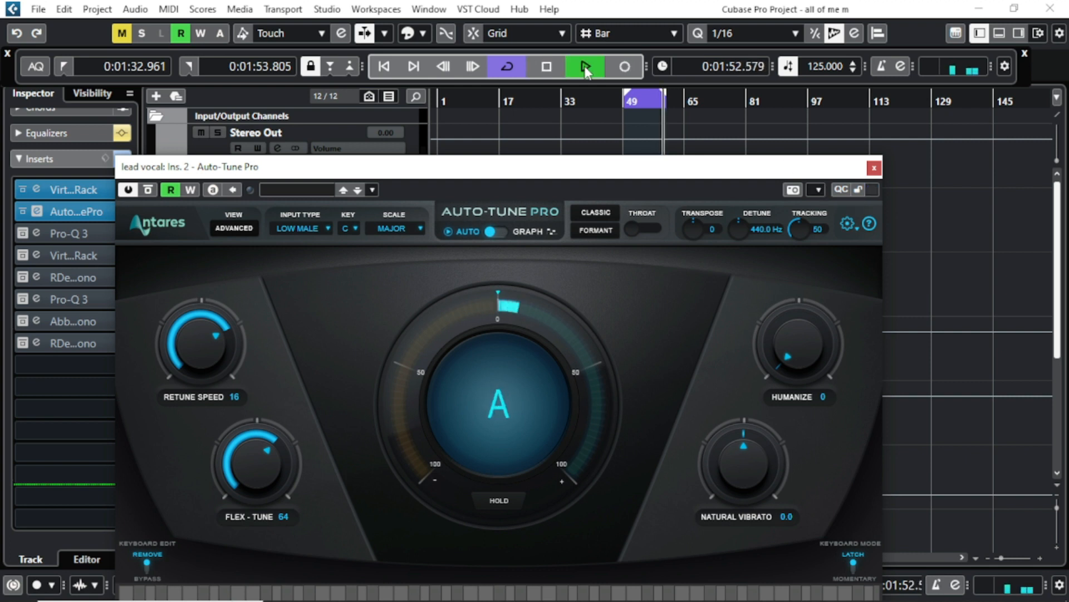
pyautogui.click(548, 66)
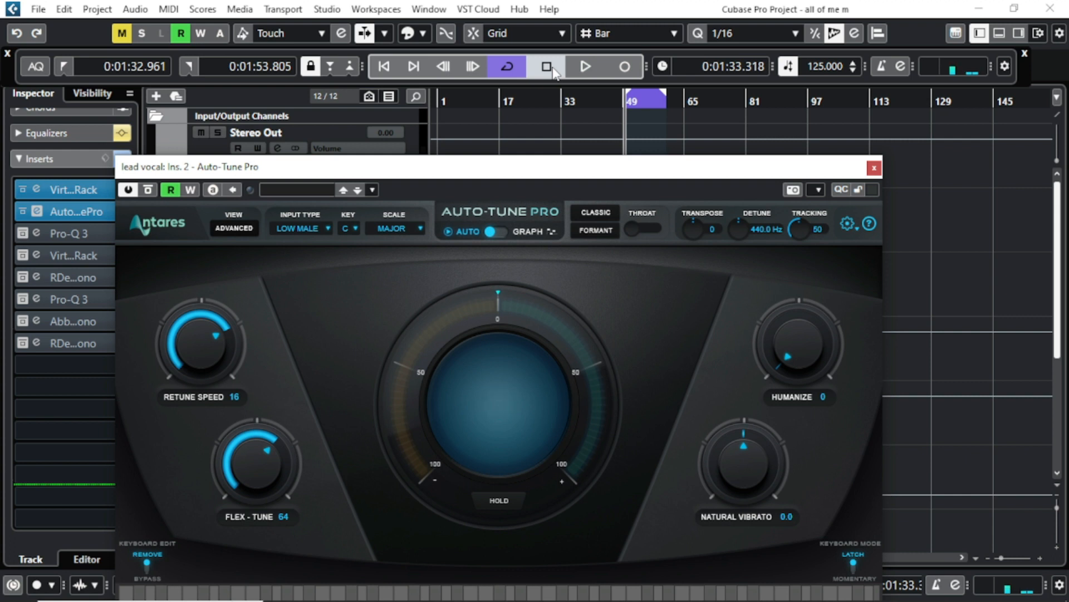
pyautogui.press('space')
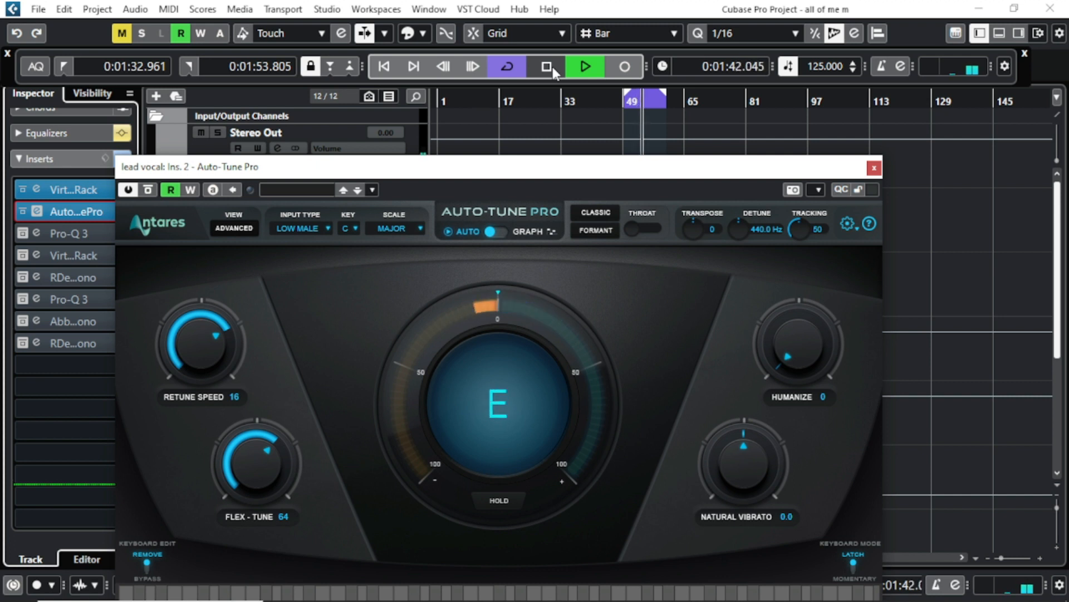
pyautogui.click(553, 68)
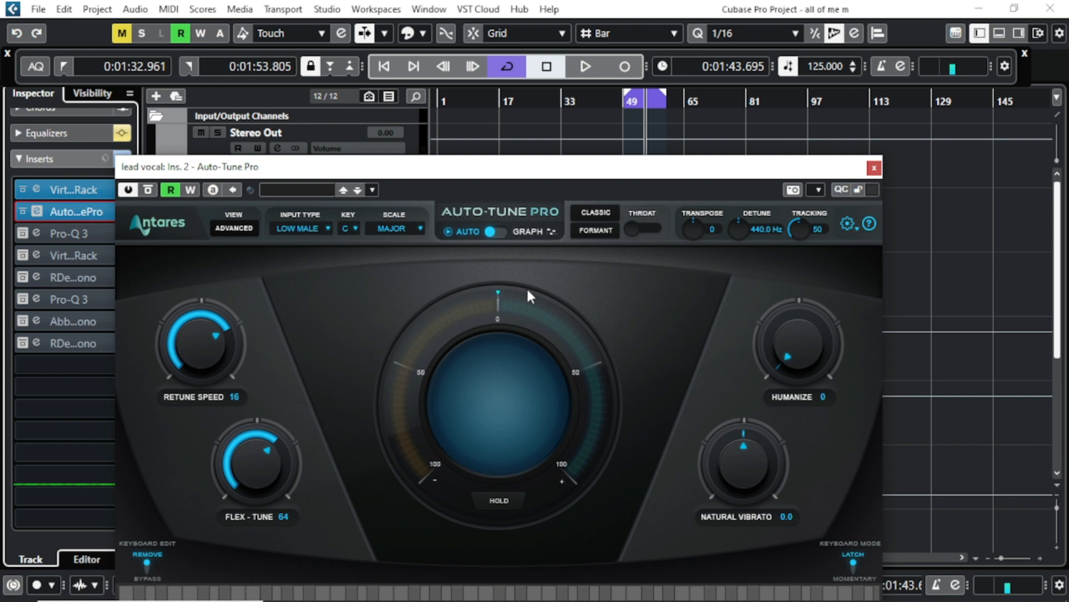
pyautogui.click(874, 168)
# - Activate the bypassed Pro-Q 3 in the third lead vocal insert slot and open it to examine its EQ curve
pyautogui.click(21, 233)
pyautogui.click(78, 233)
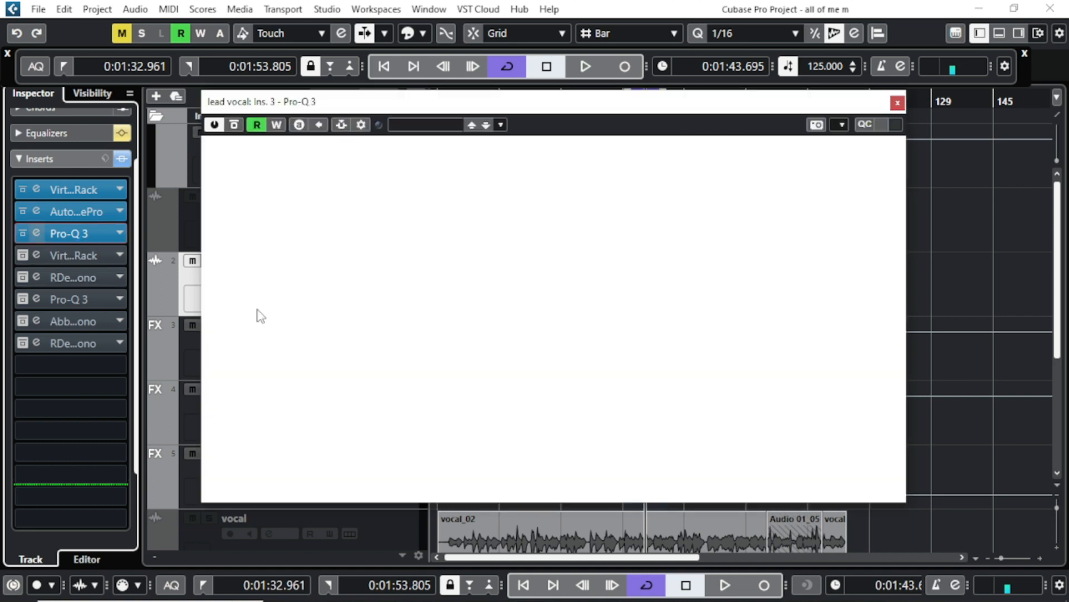
pyautogui.moveTo(564, 116); pyautogui.dragTo(533, 169)
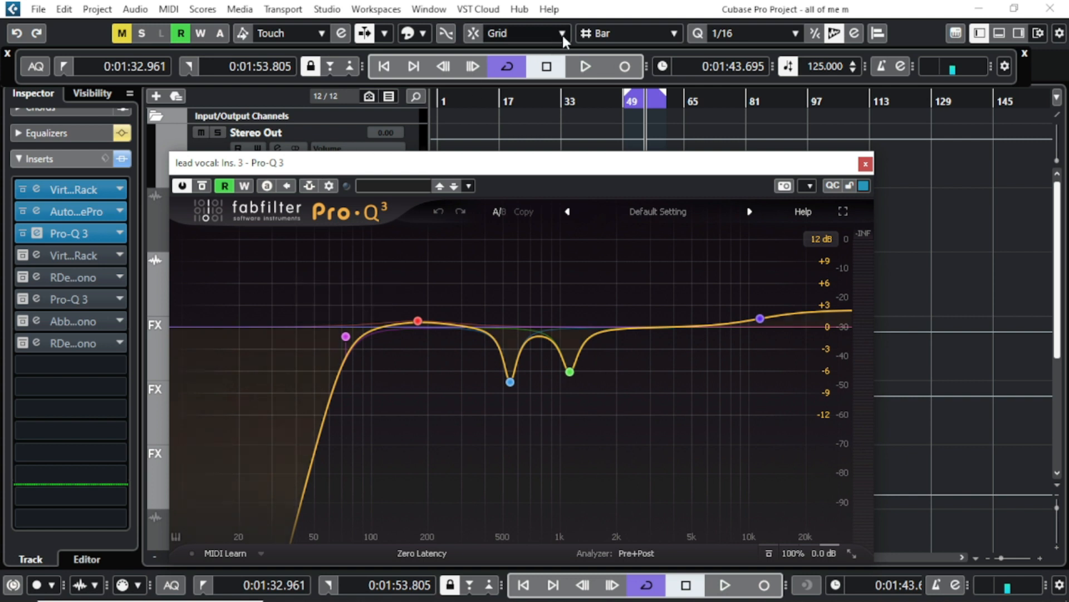
# - Compare the looped lead vocal with Pro-Q 3 switched off and on, leave it on, and stop playback
pyautogui.click(586, 67)
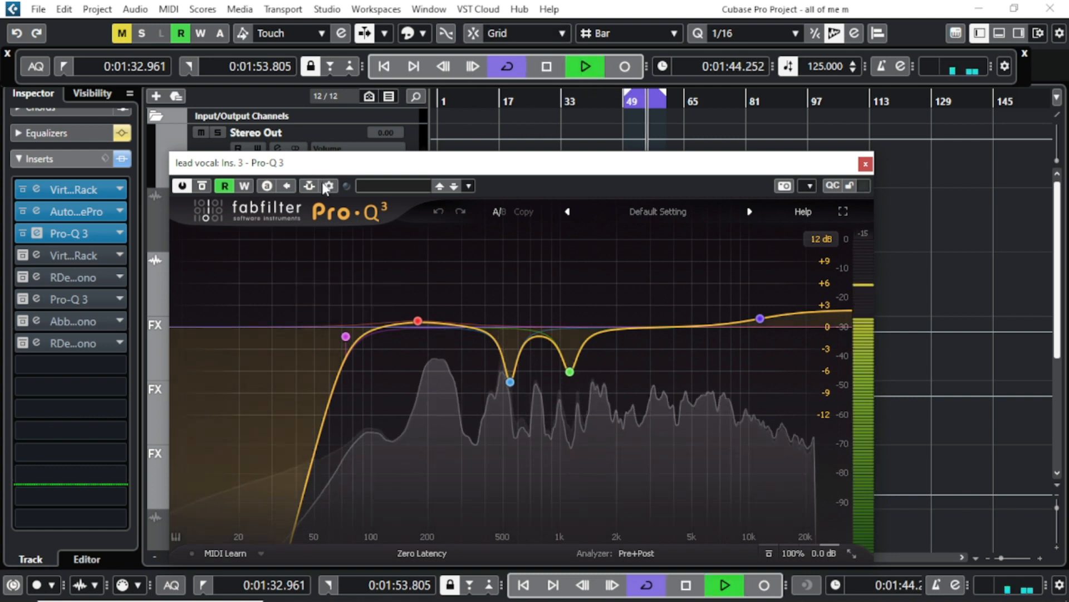
pyautogui.click(187, 186)
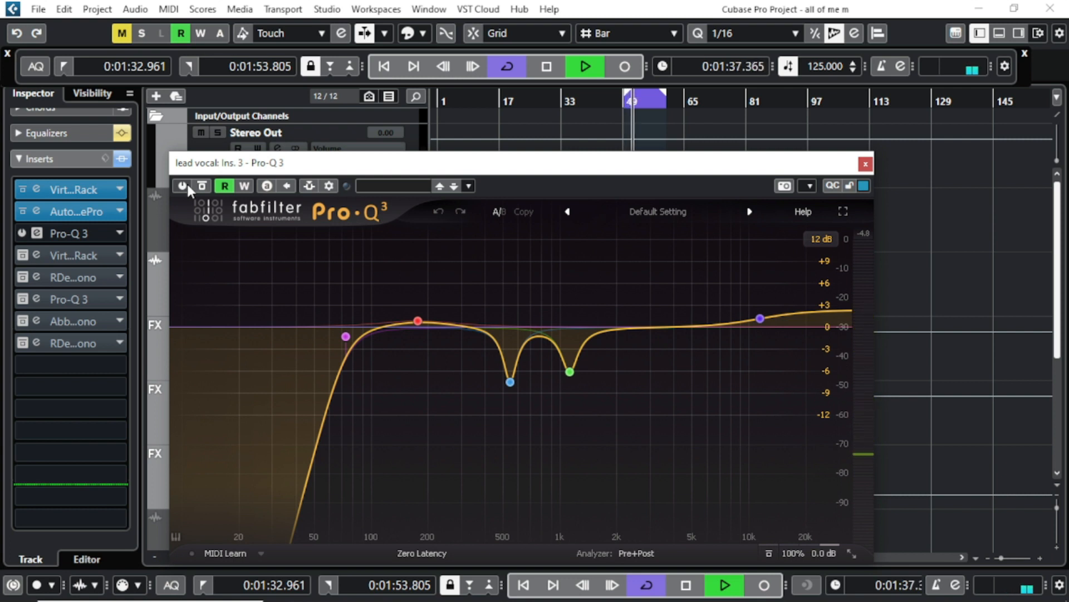
pyautogui.click(187, 186)
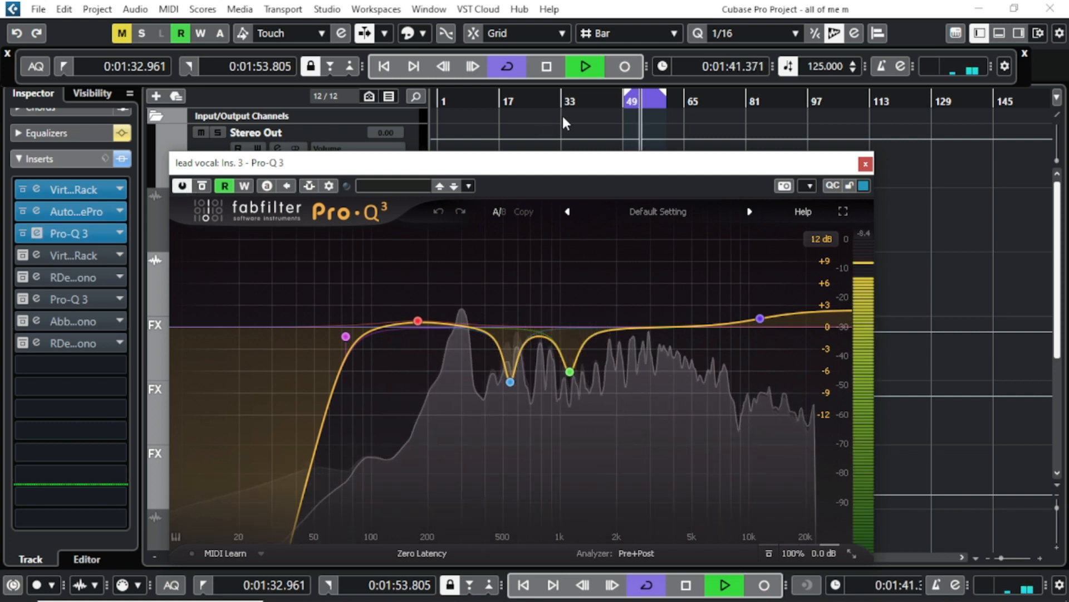
pyautogui.click(615, 106)
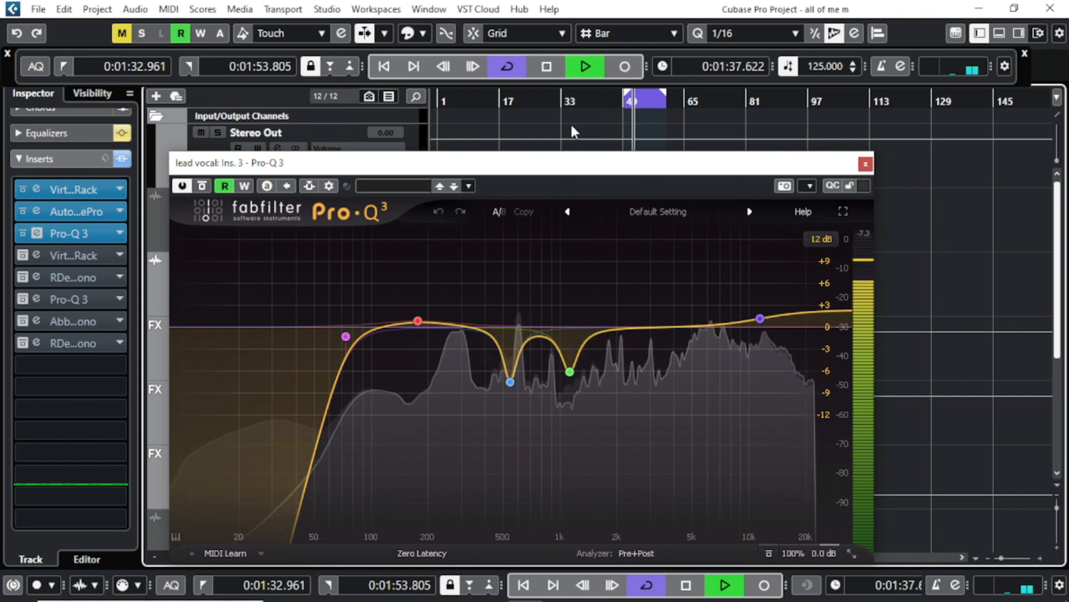
pyautogui.click(630, 101)
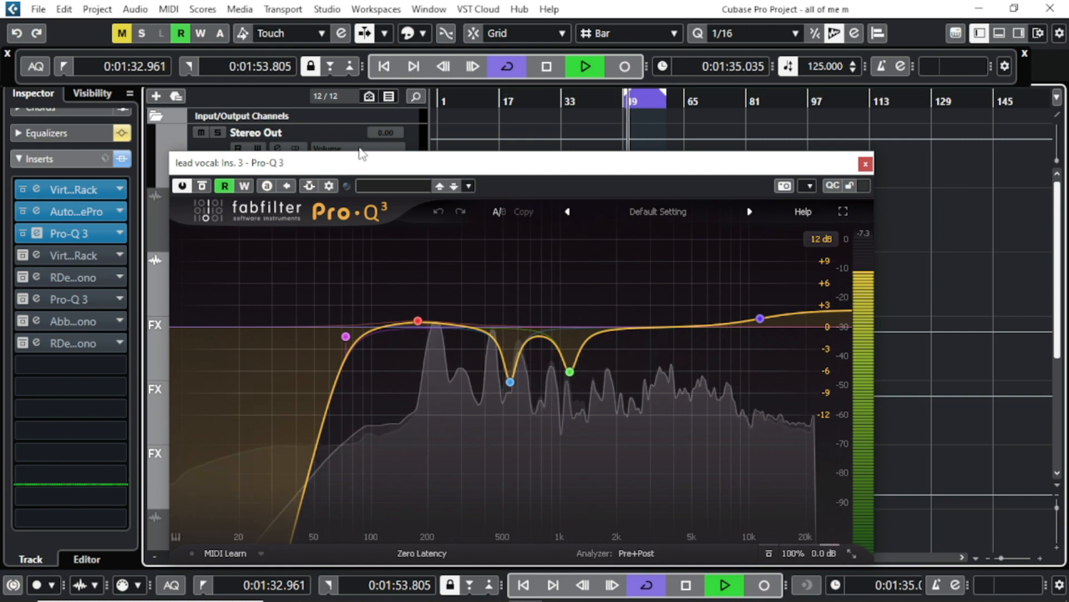
pyautogui.click(182, 185)
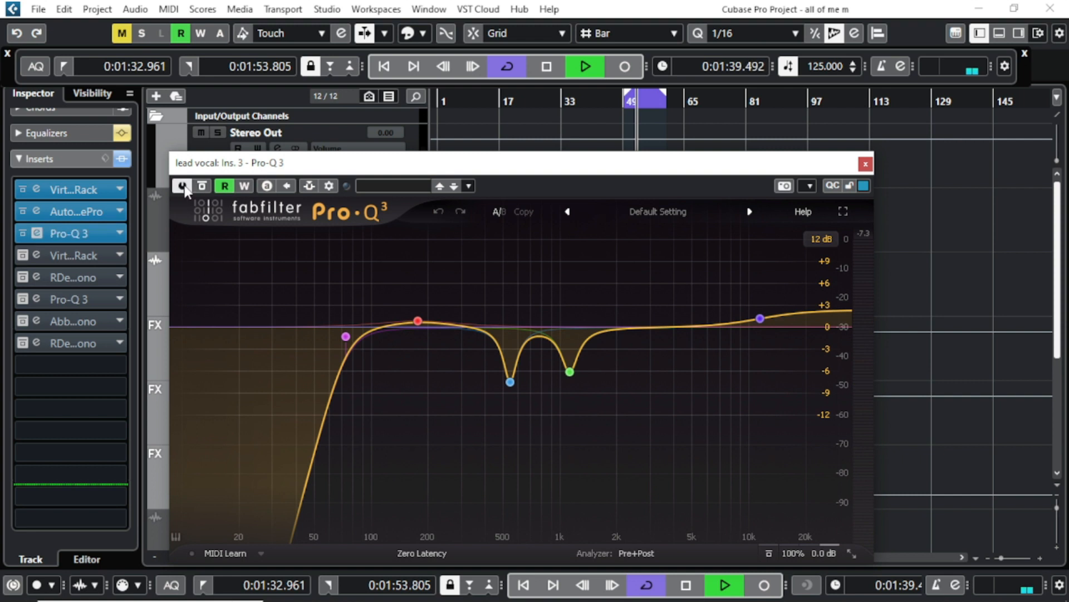
pyautogui.click(547, 67)
# - Play the looped lead vocal, solo and unsolo Pro-Q 3's 1125.8 Hz bell cut, select the neighbouring lower-frequency cut, and stop playback
pyautogui.moveTo(540, 351)
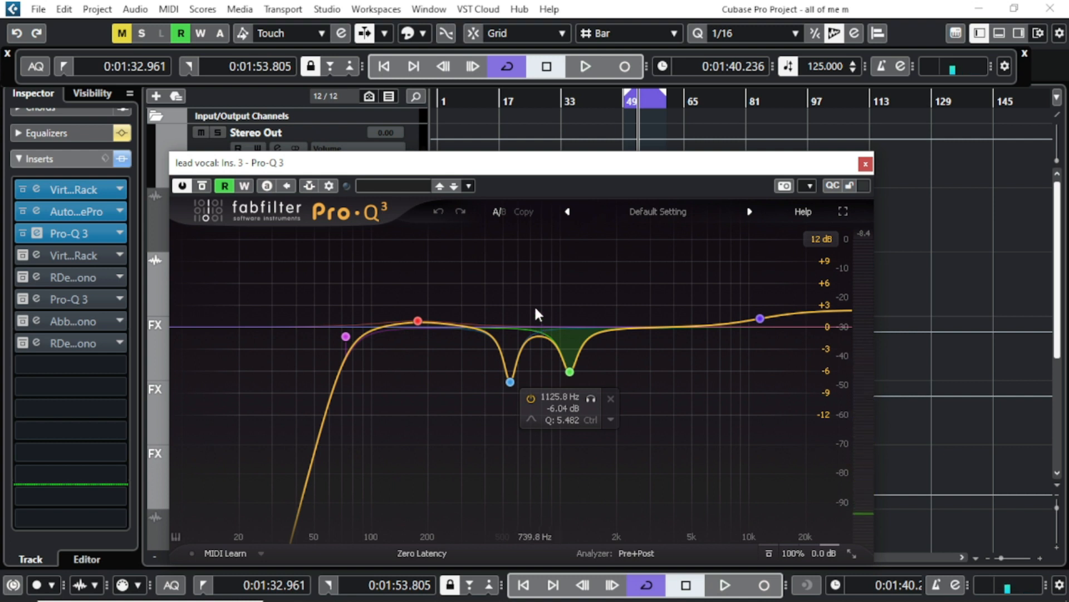
pyautogui.click(629, 99)
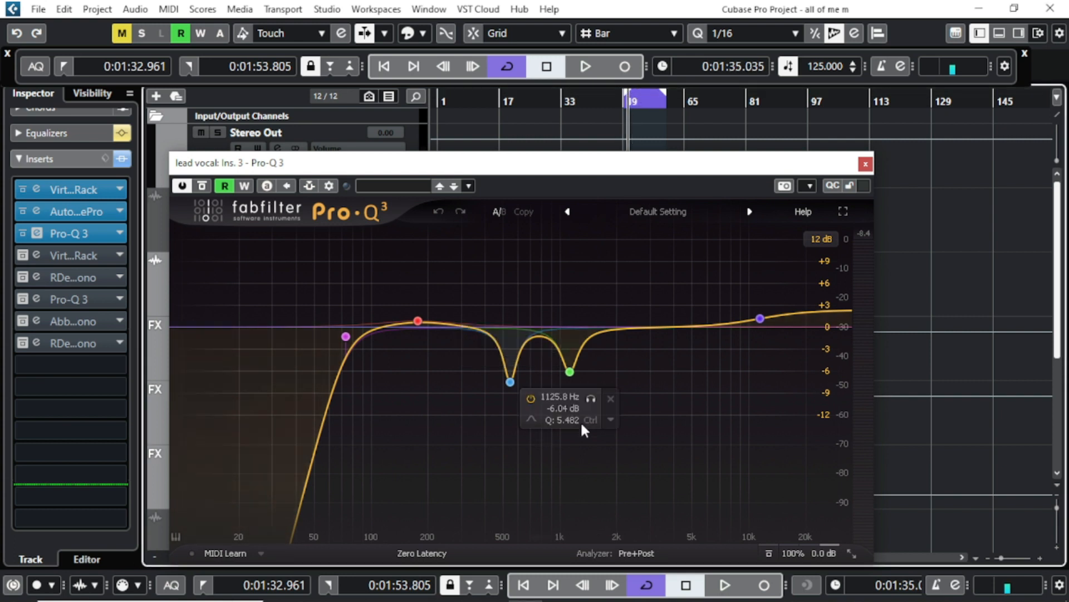
pyautogui.click(572, 372)
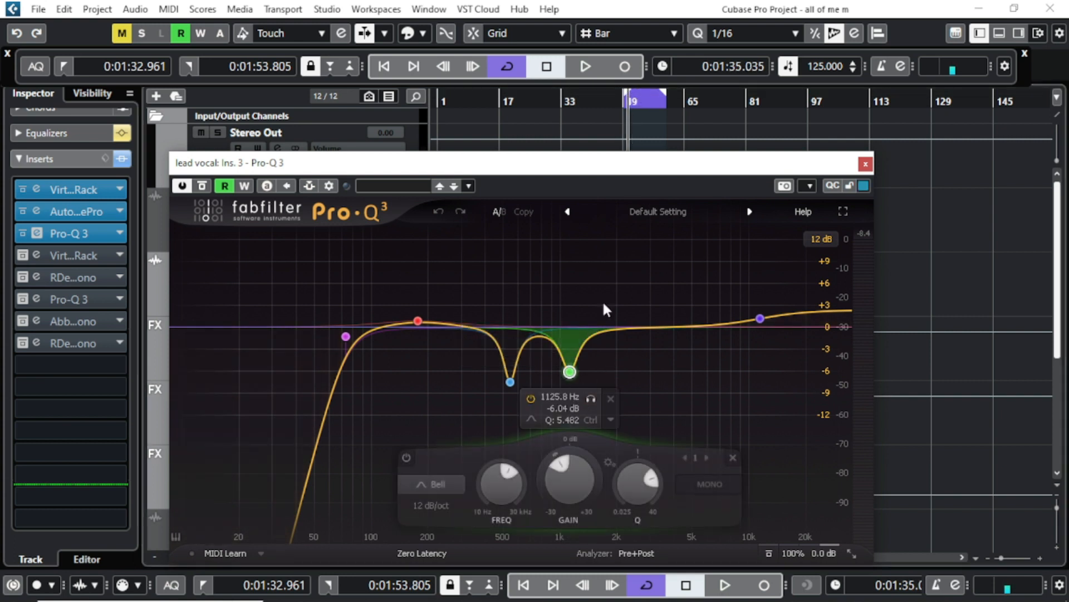
pyautogui.click(593, 67)
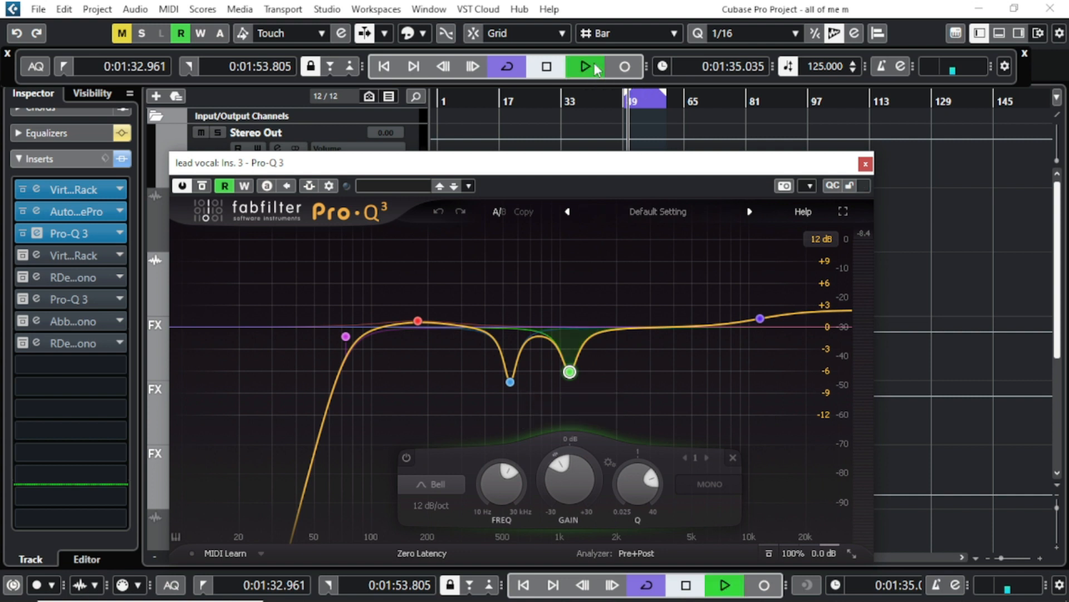
pyautogui.press('space')
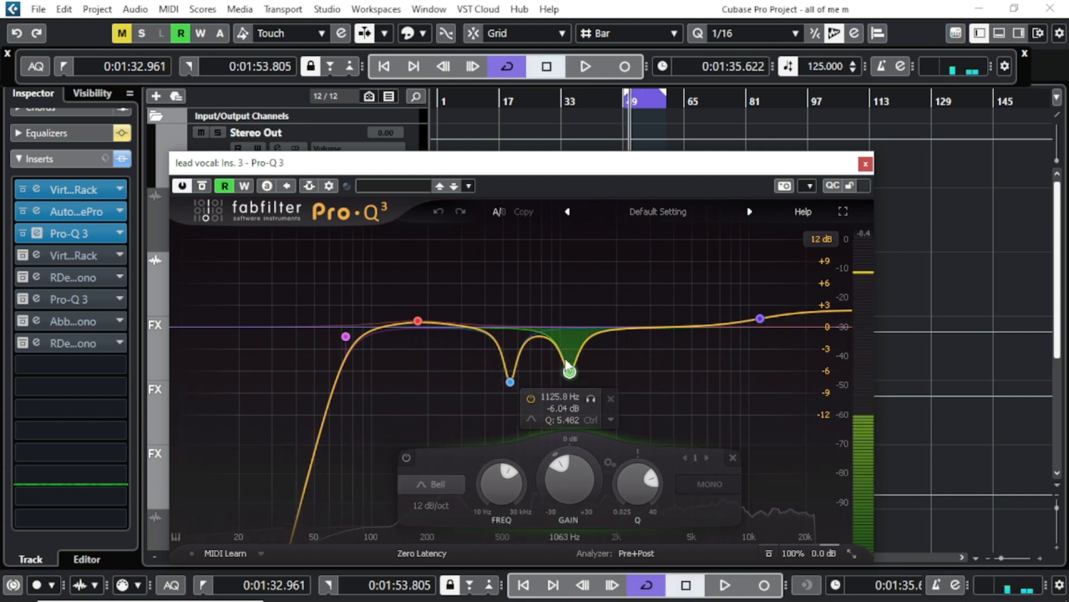
pyautogui.click(591, 74)
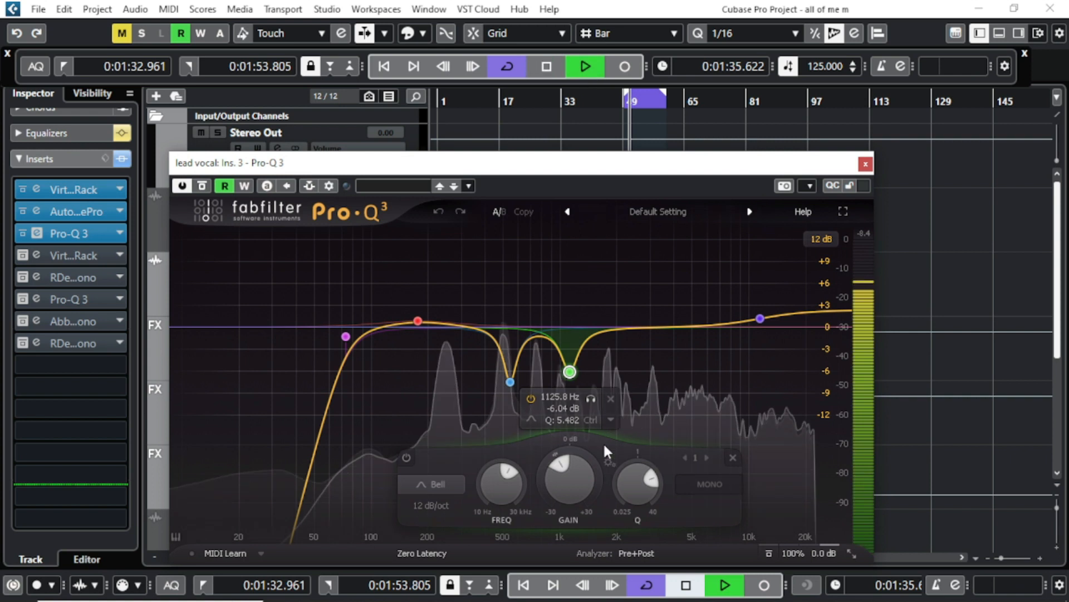
pyautogui.click(591, 398)
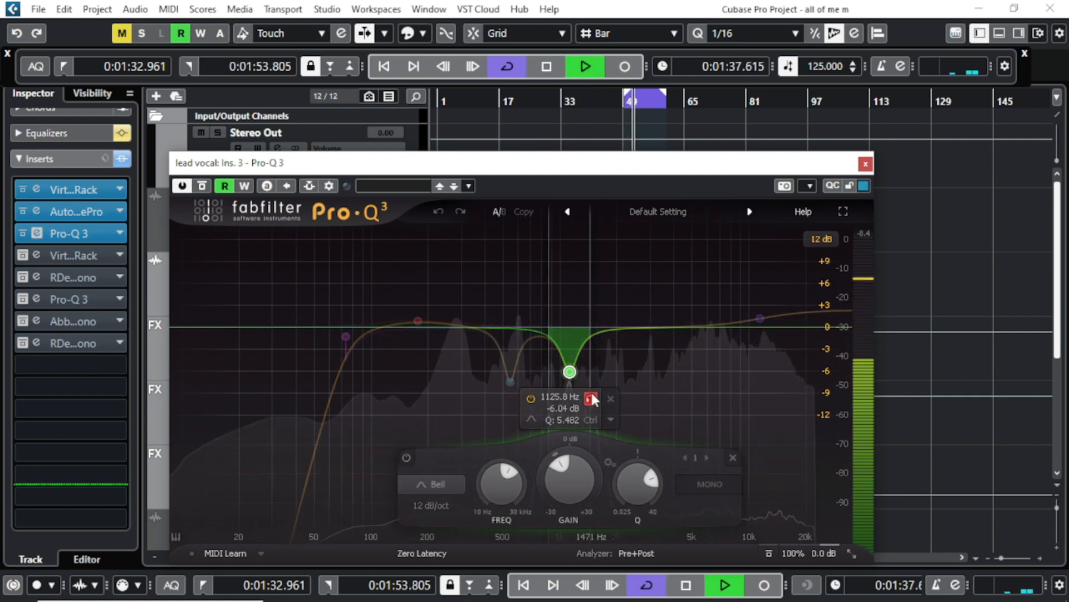
pyautogui.click(591, 399)
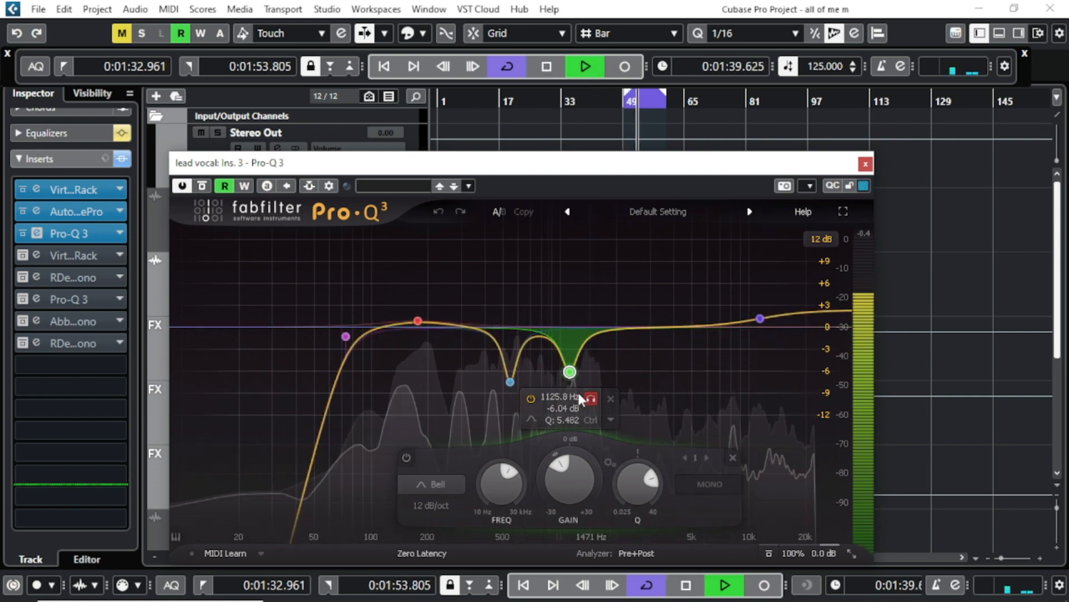
pyautogui.click(510, 380)
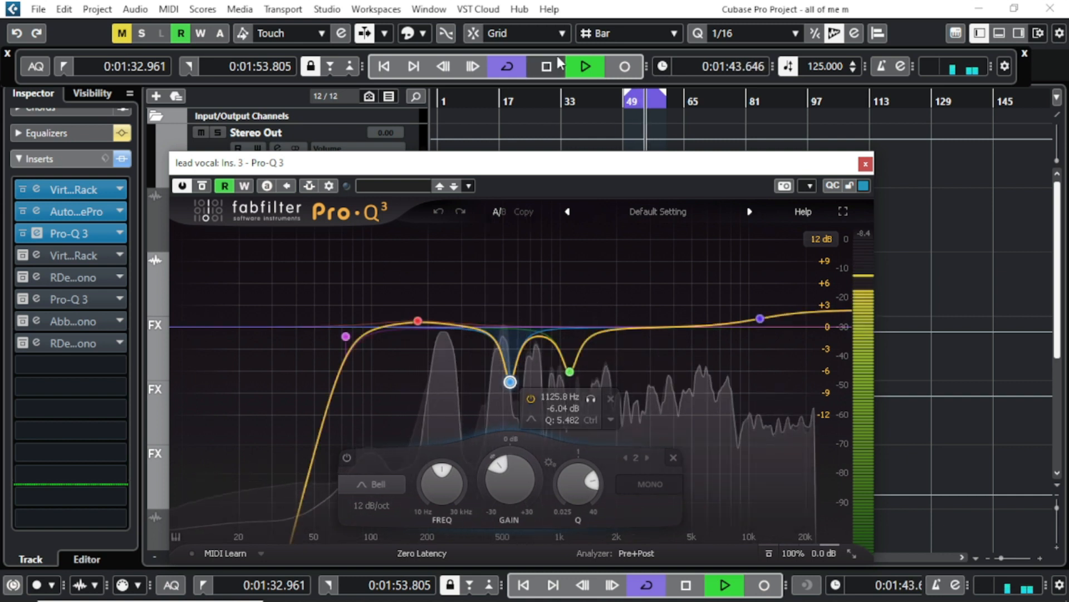
pyautogui.press('space')
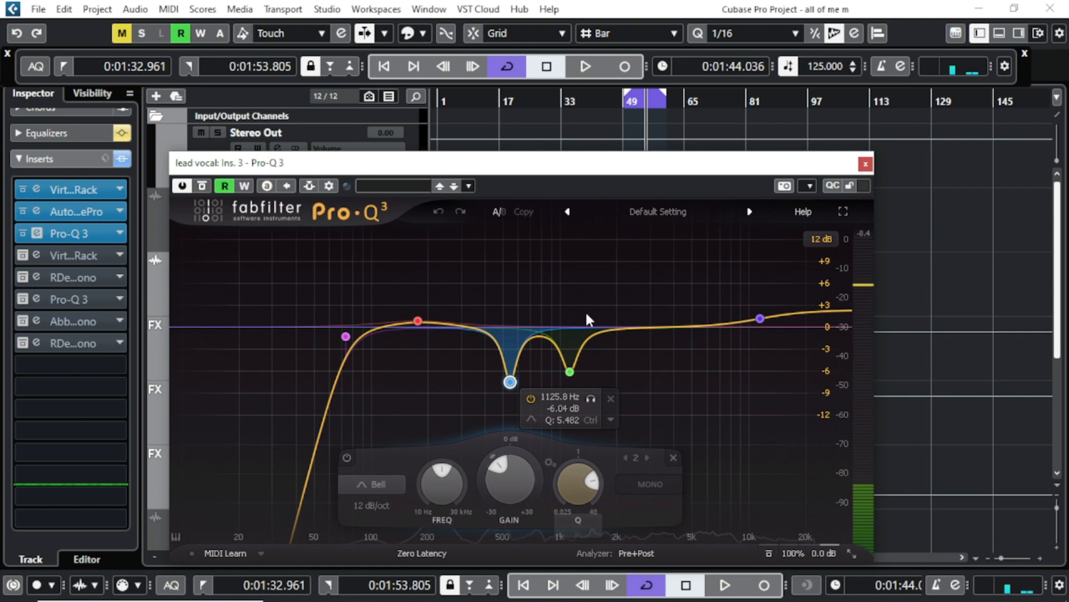
# - Examine the low-cut band and the remaining bands in Pro-Q 3, and close the plug-in
pyautogui.moveTo(319, 348)
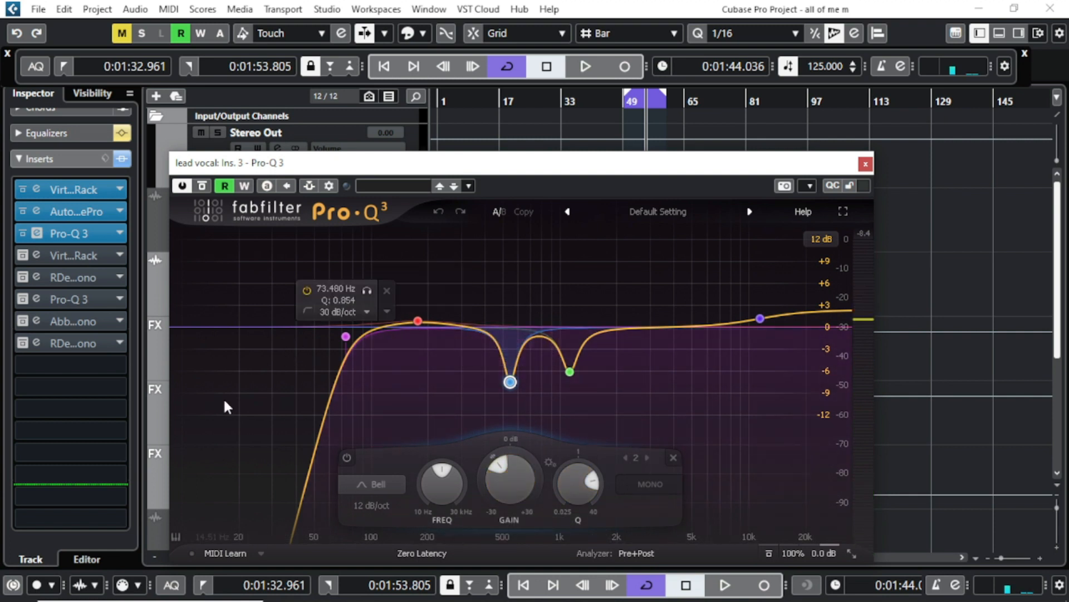
pyautogui.click(234, 387)
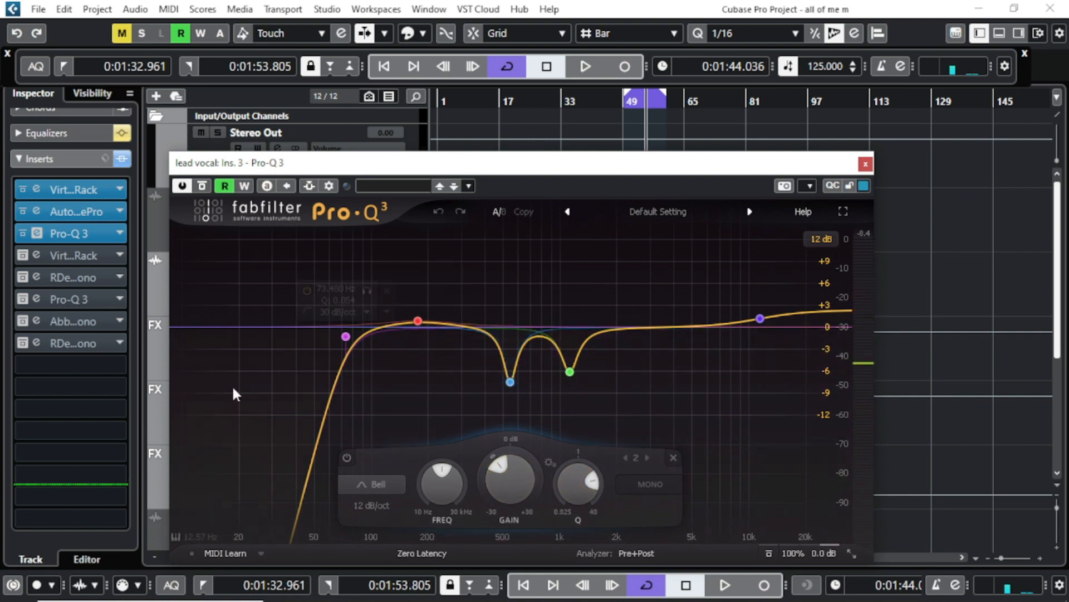
pyautogui.click(346, 337)
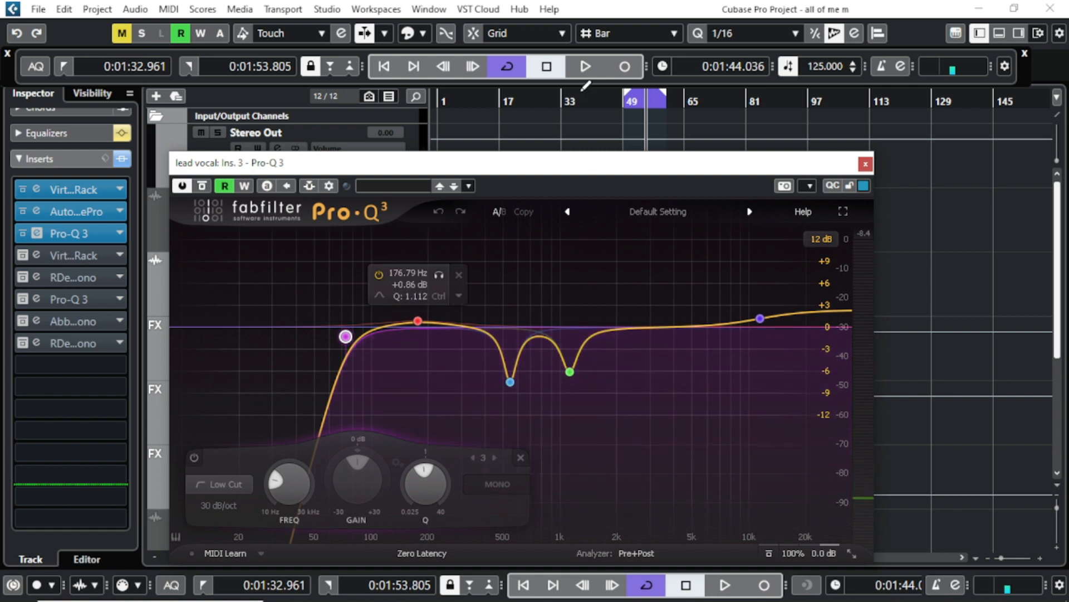
pyautogui.moveTo(816, 290)
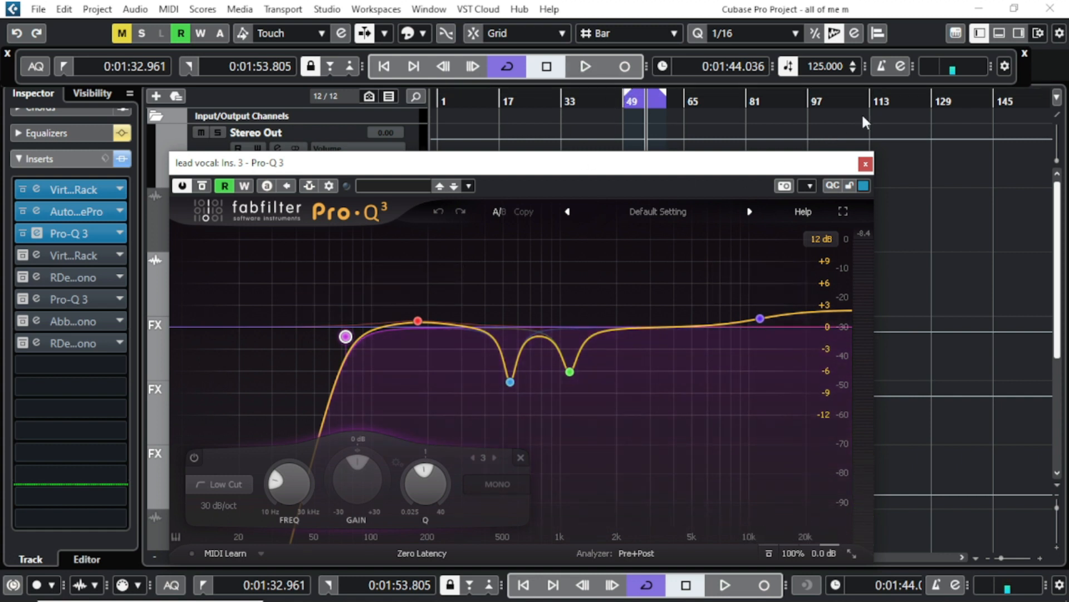
pyautogui.click(865, 165)
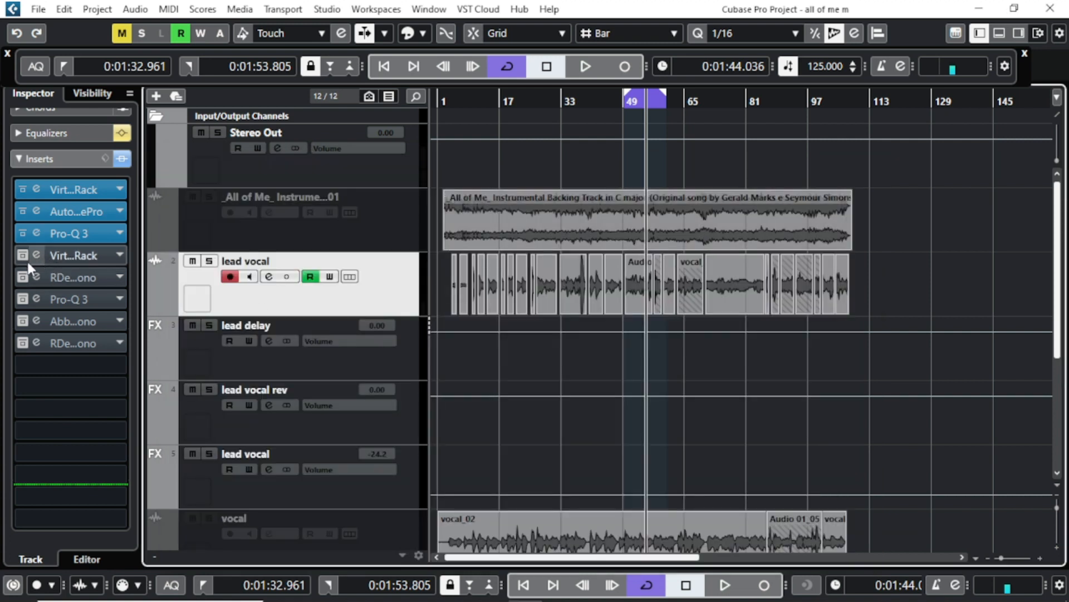
# - Open the Virtual Mix Rack in the fourth lead vocal insert slot, activate it, audition the looped vocal through the FG-2A, and stop playback
pyautogui.click(70, 256)
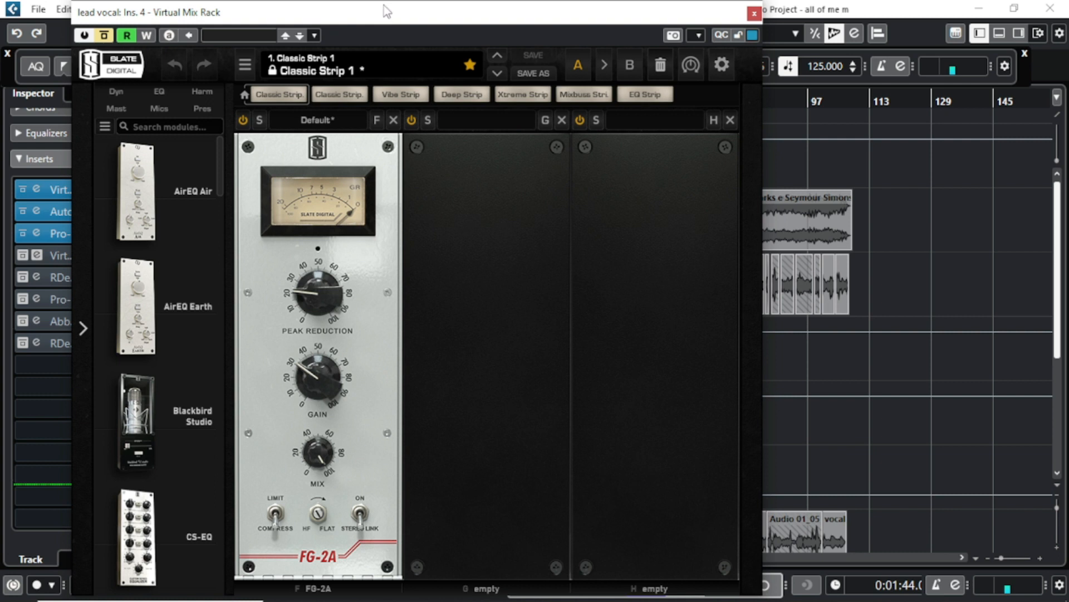
pyautogui.moveTo(388, 11); pyautogui.dragTo(396, 20)
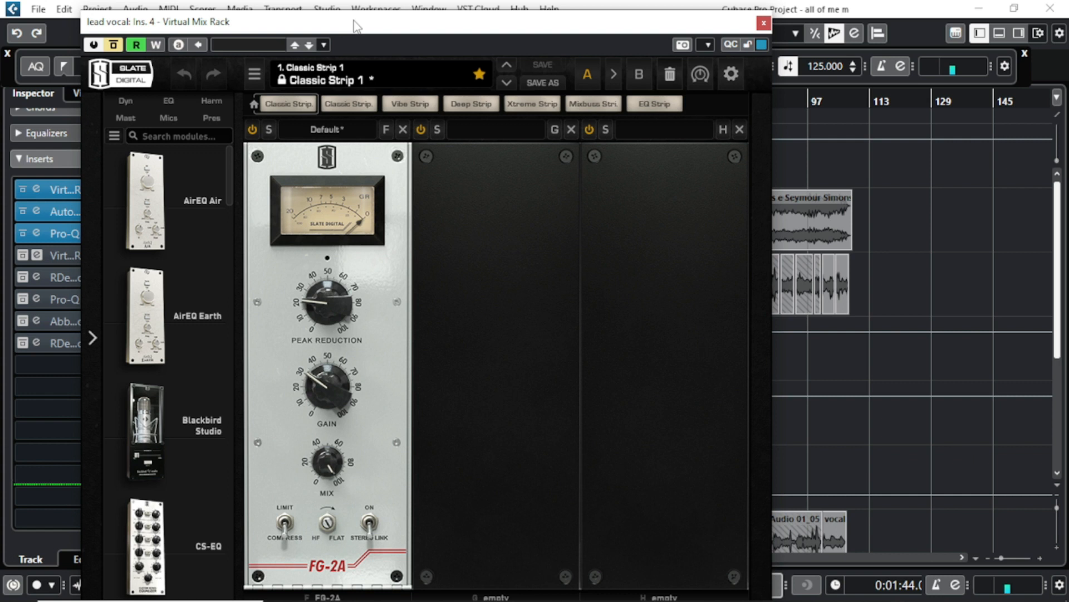
pyautogui.moveTo(365, 24); pyautogui.dragTo(387, 123)
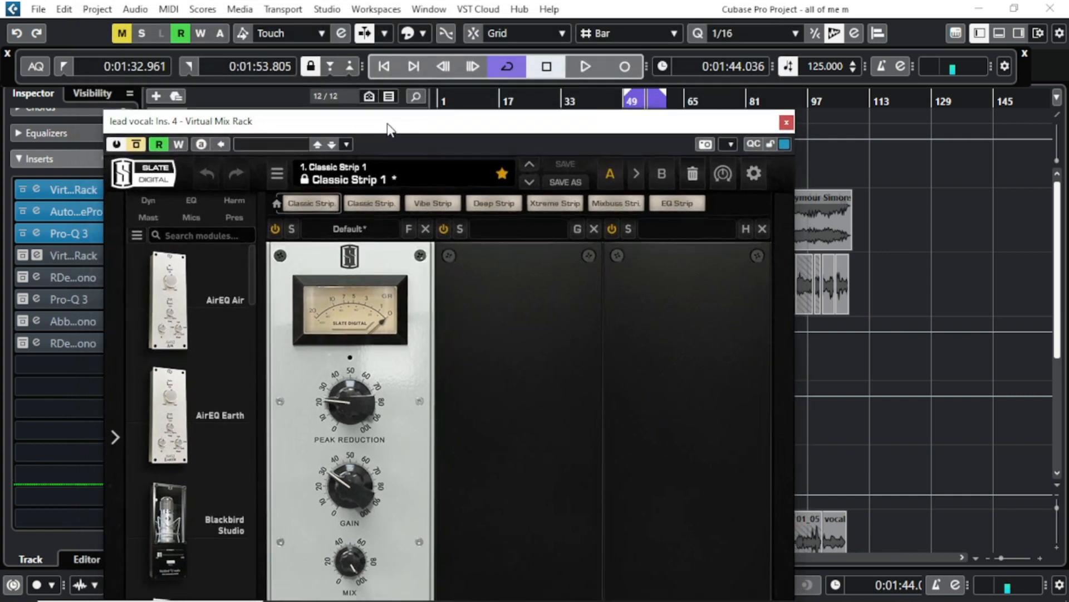
pyautogui.click(135, 144)
pyautogui.click(585, 66)
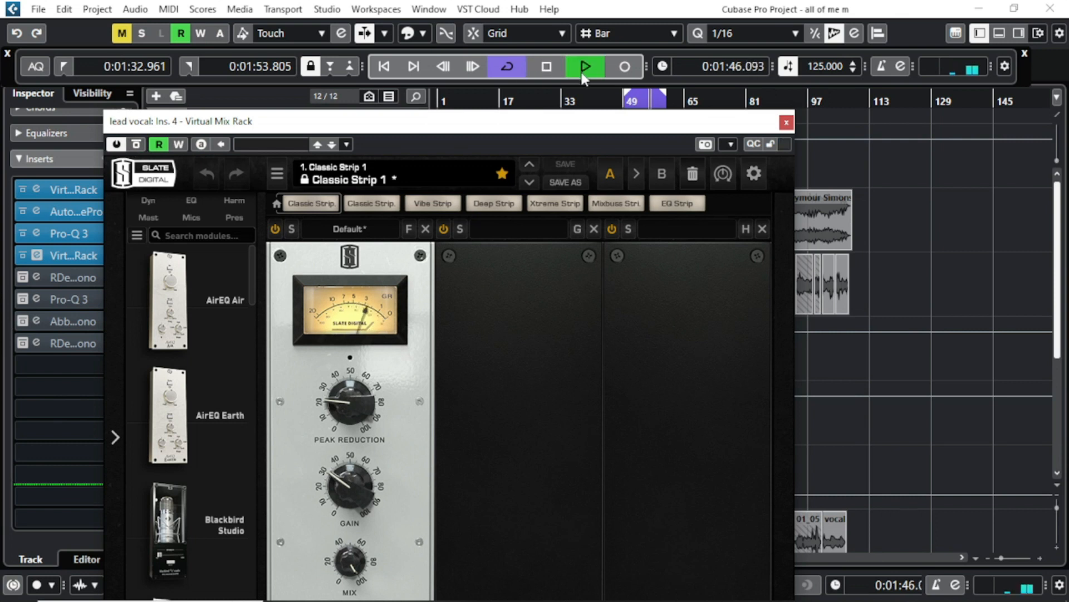
pyautogui.click(546, 68)
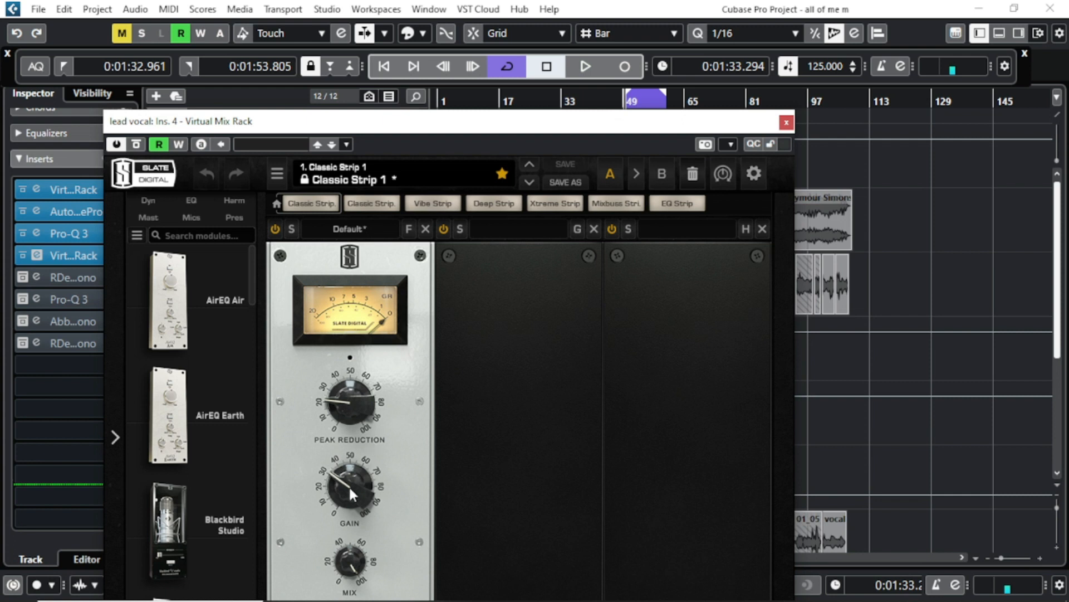
# - Lower the FG-2A gain to 23.4, play the looped vocal, raise the gain to about 28.3, and stop playback
pyautogui.moveTo(350, 491); pyautogui.dragTo(355, 506)
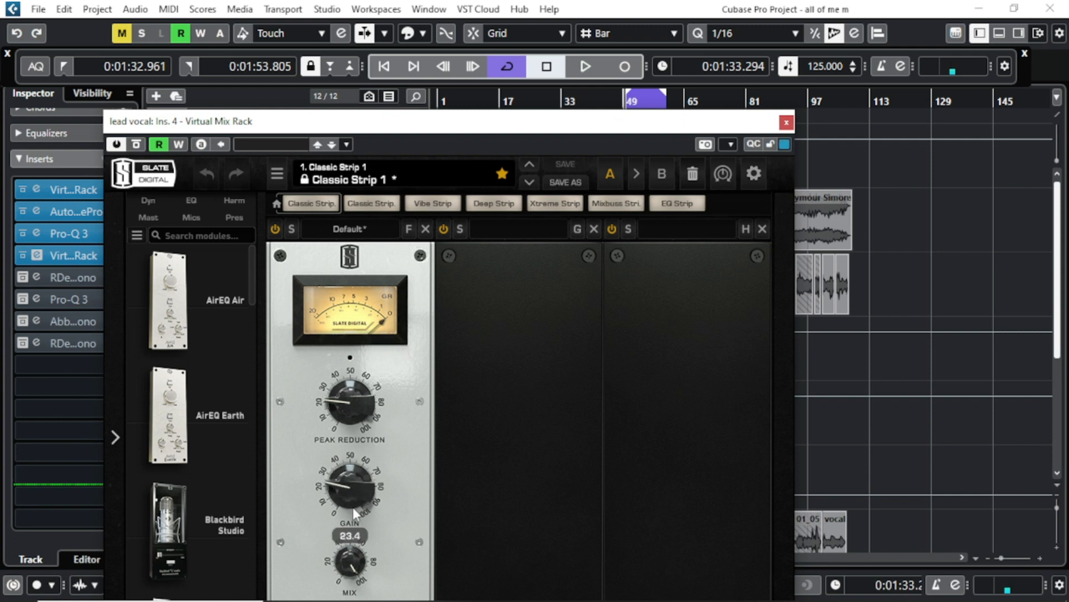
pyautogui.click(585, 66)
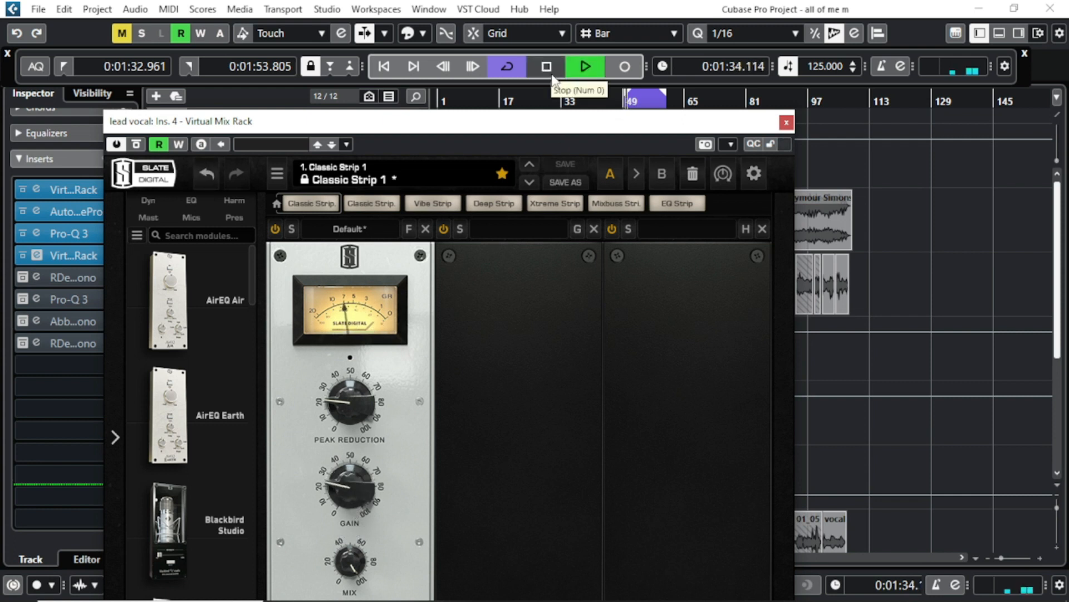
pyautogui.moveTo(359, 504); pyautogui.dragTo(338, 467)
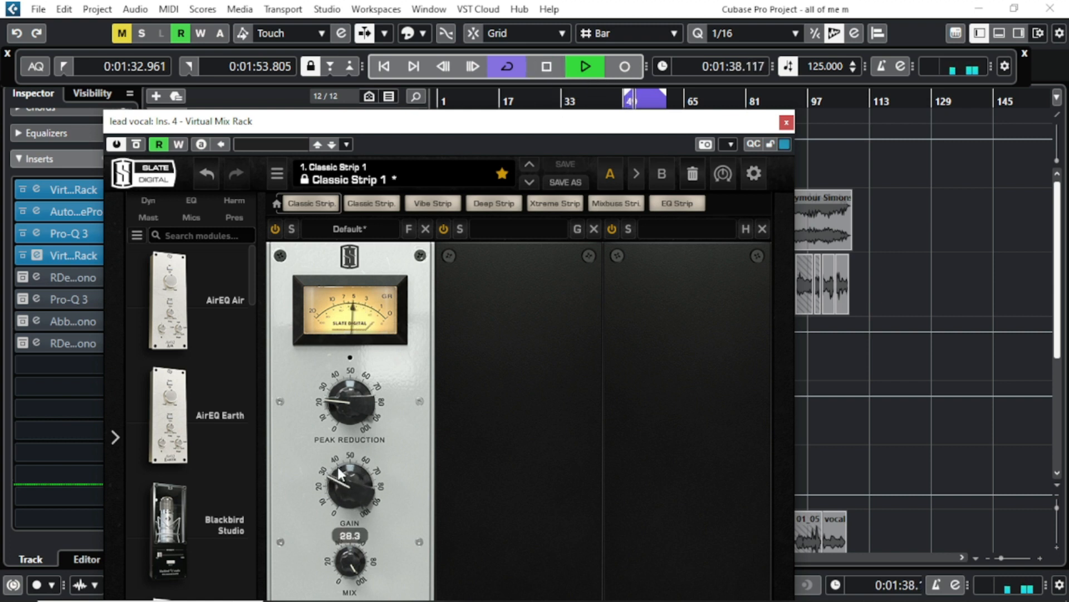
pyautogui.click(547, 67)
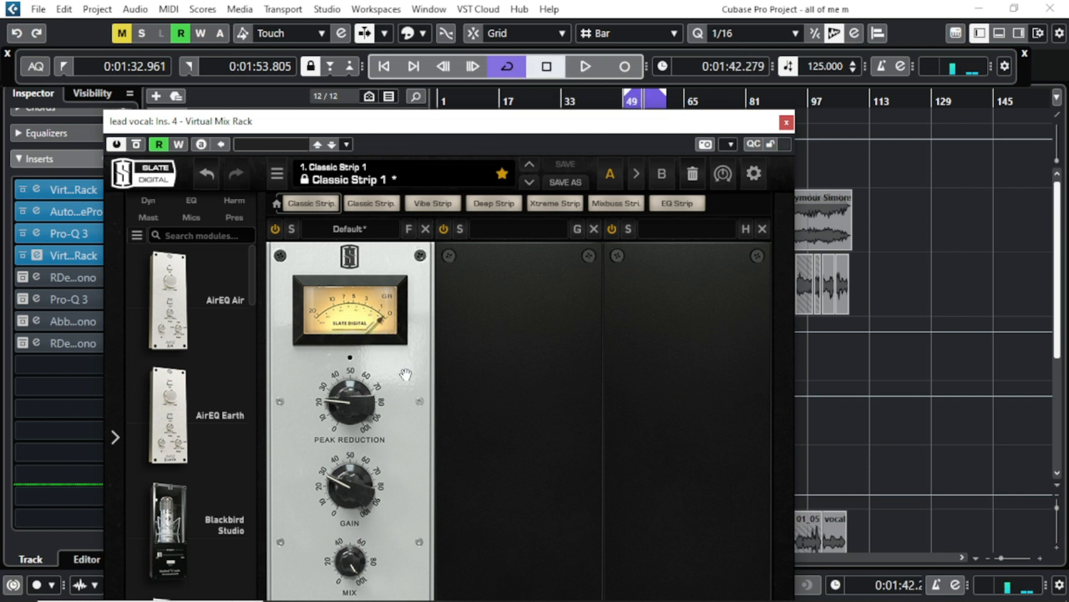
# - Place the playhead just before the vocal_02 clip at bar 57 and audition the passage with the Virtual Mix Rack switched off
pyautogui.moveTo(741, 129); pyautogui.dragTo(566, 150)
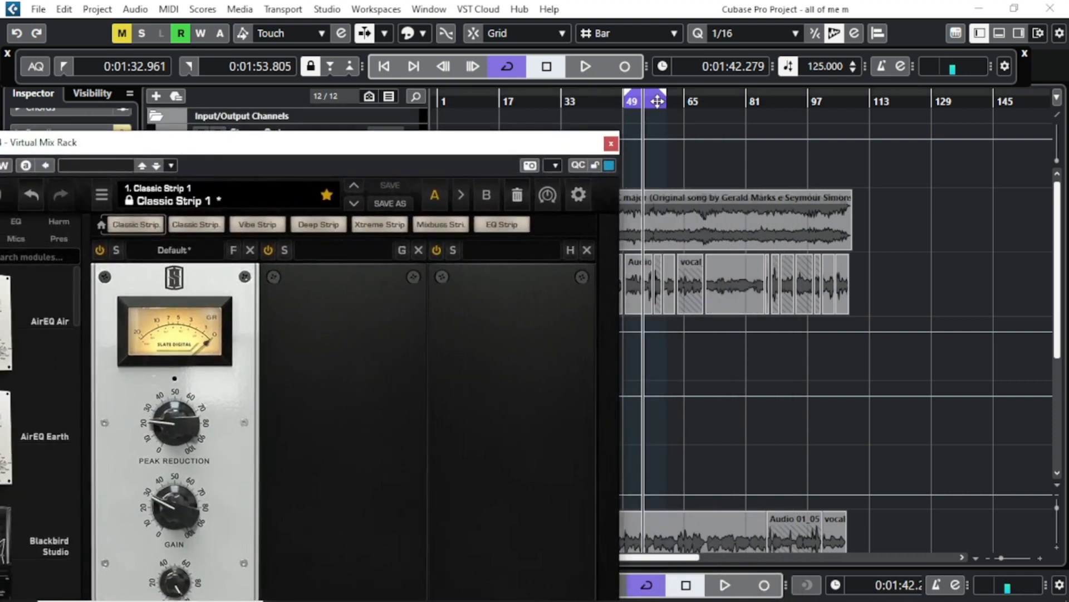
pyautogui.moveTo(654, 101); pyautogui.dragTo(662, 134)
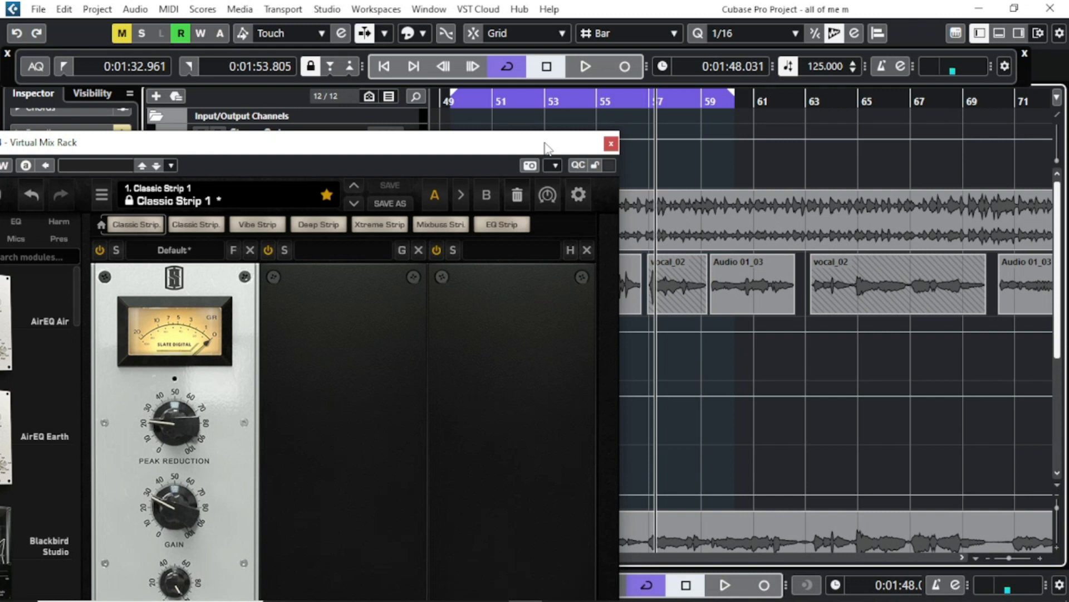
pyautogui.moveTo(545, 143); pyautogui.dragTo(487, 137)
pyautogui.click(644, 101)
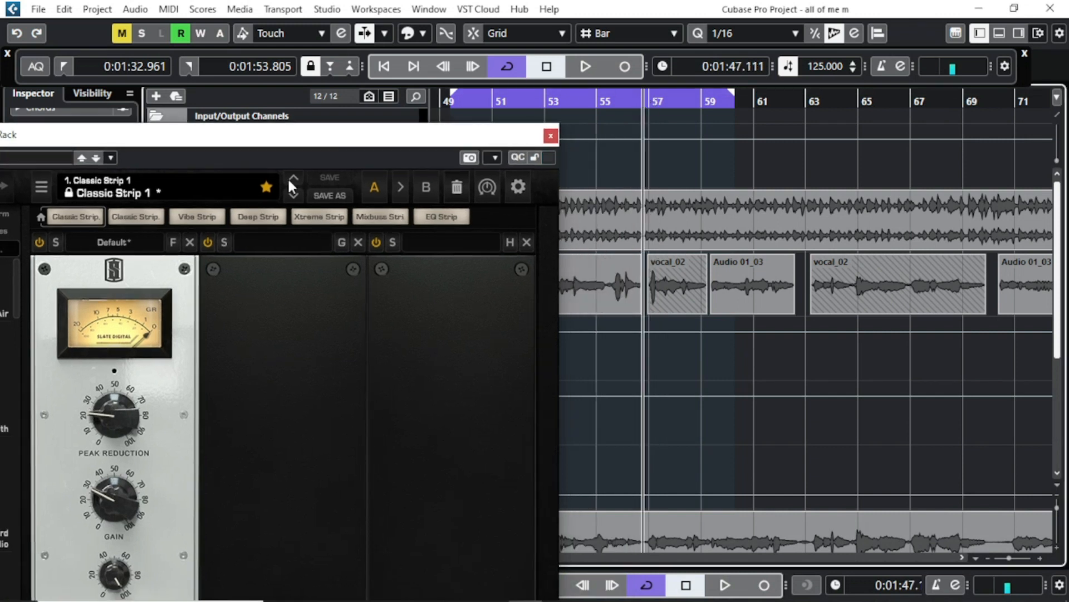
pyautogui.moveTo(326, 144); pyautogui.dragTo(715, 321)
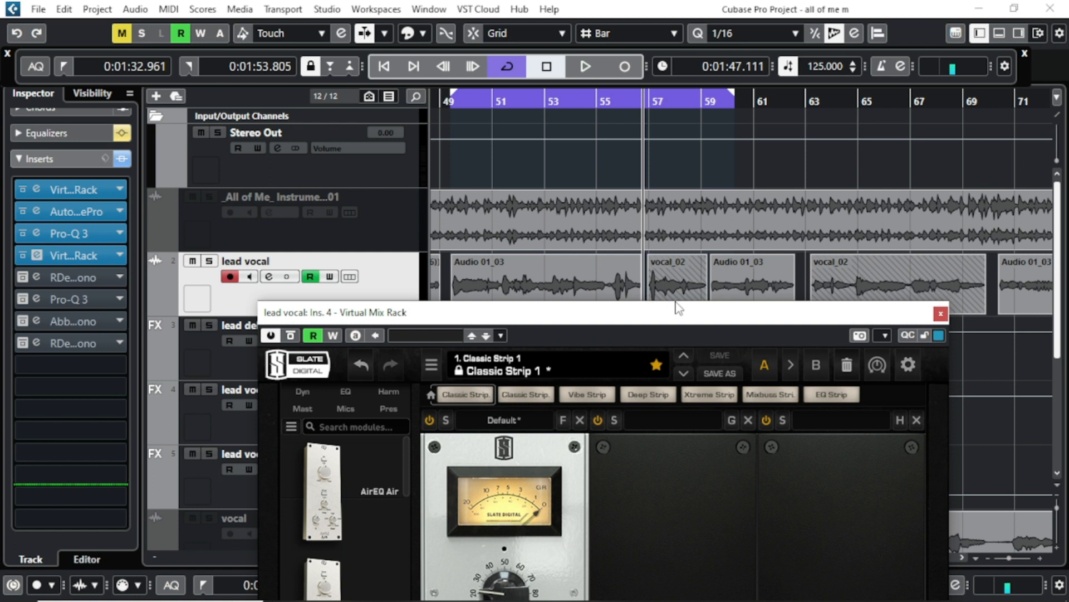
pyautogui.click(271, 335)
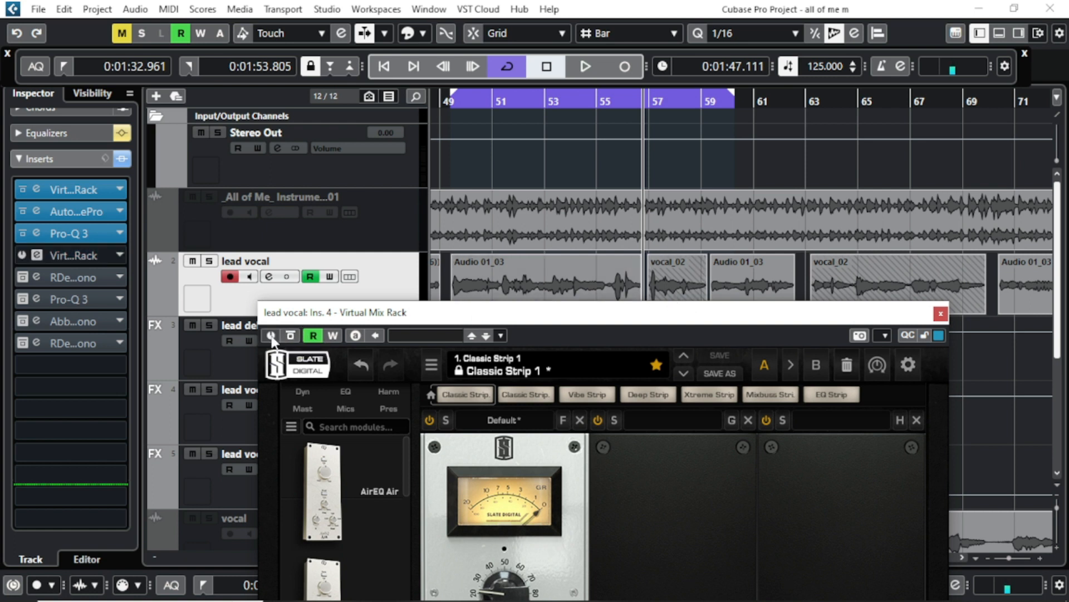
pyautogui.click(587, 73)
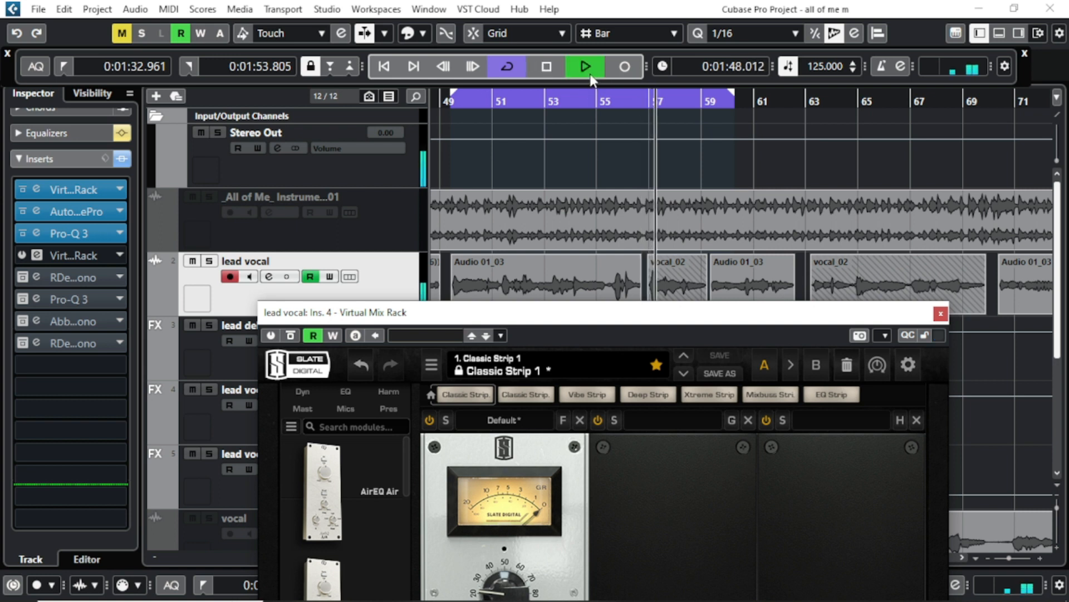
pyautogui.click(552, 74)
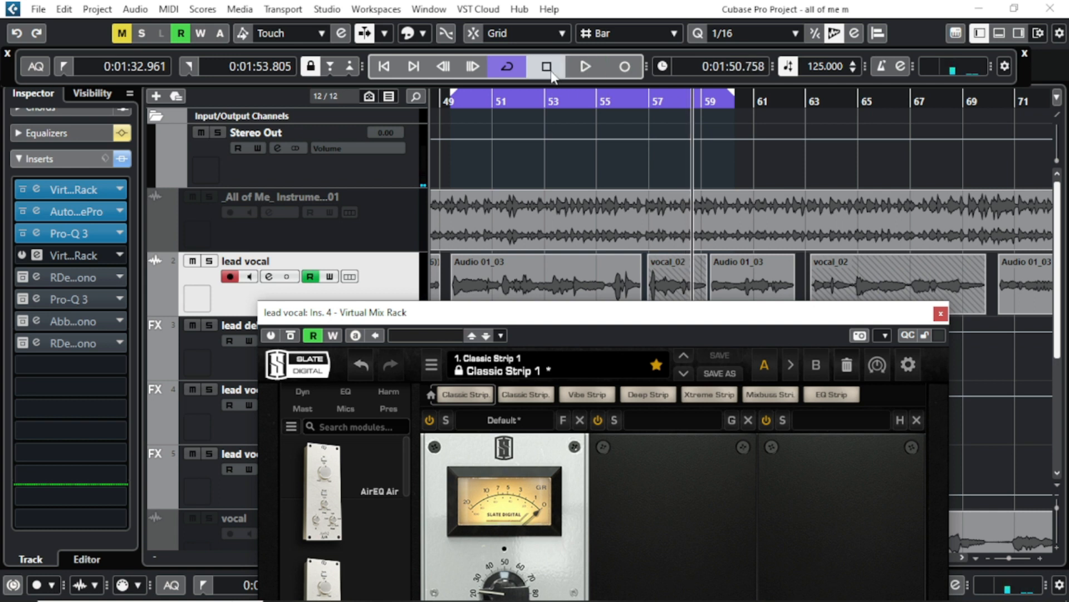
# - Place the playhead just before the vocal_02 clip at bar 57, switch the Virtual Mix Rack back on, and audition the passage twice
pyautogui.moveTo(637, 315); pyautogui.dragTo(633, 278)
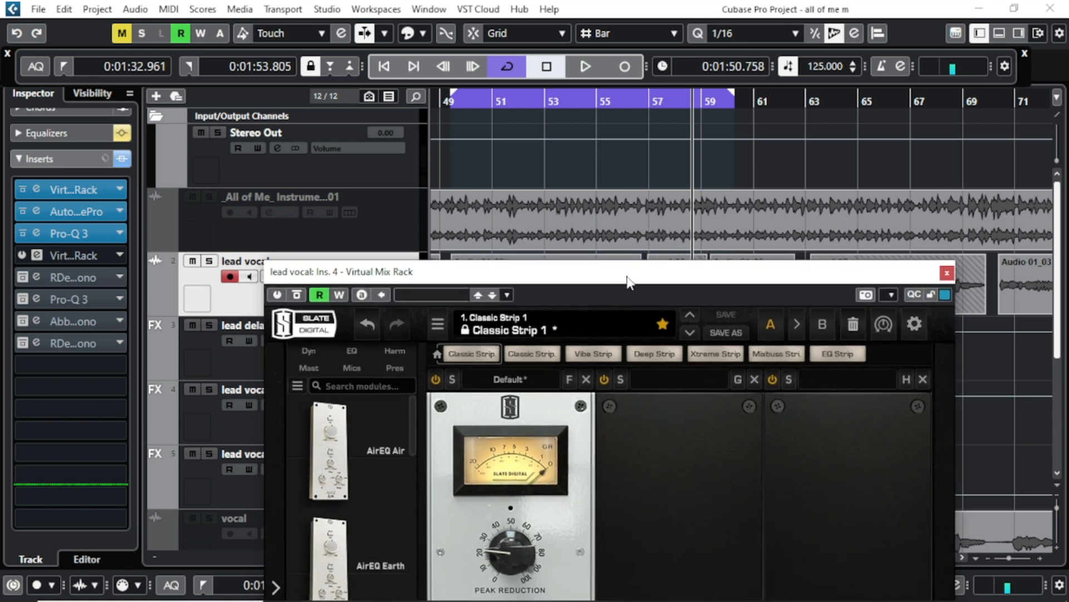
pyautogui.click(663, 111)
pyautogui.click(645, 107)
pyautogui.moveTo(643, 277); pyautogui.dragTo(660, 315)
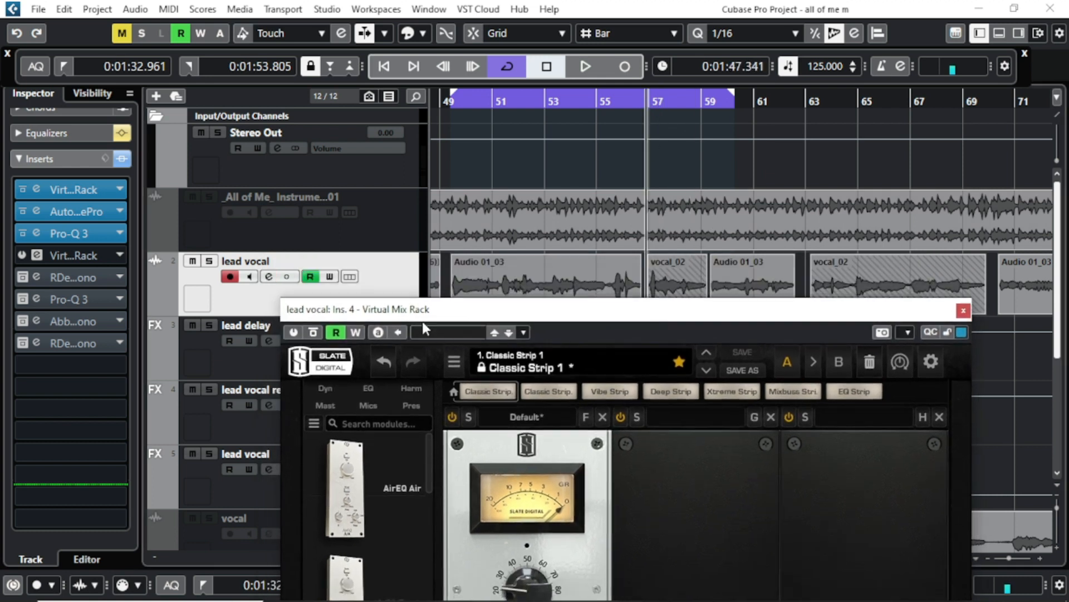
pyautogui.click(296, 332)
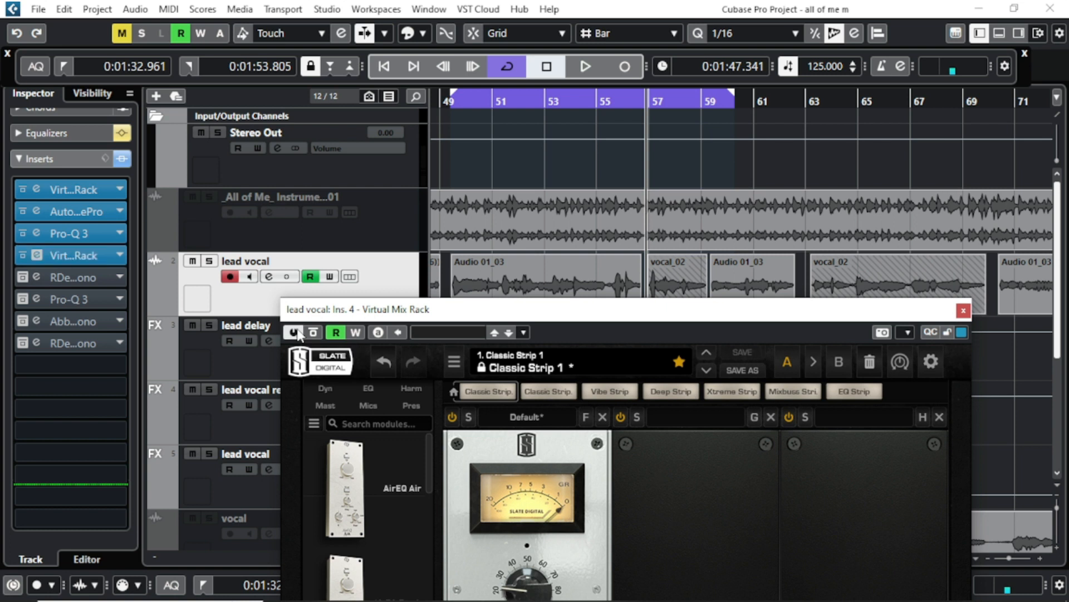
pyautogui.click(586, 74)
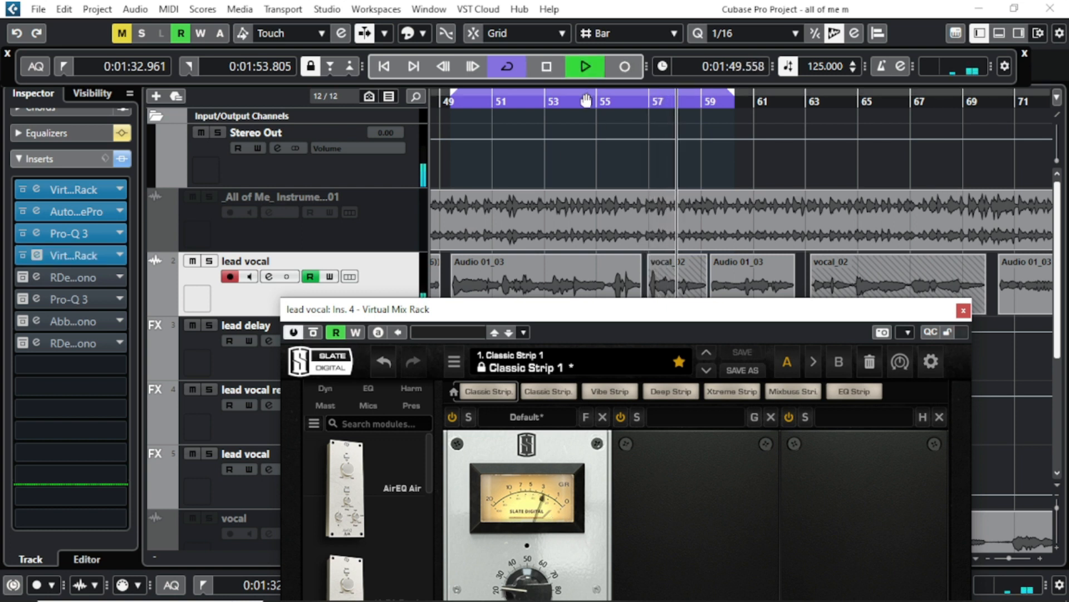
pyautogui.click(556, 69)
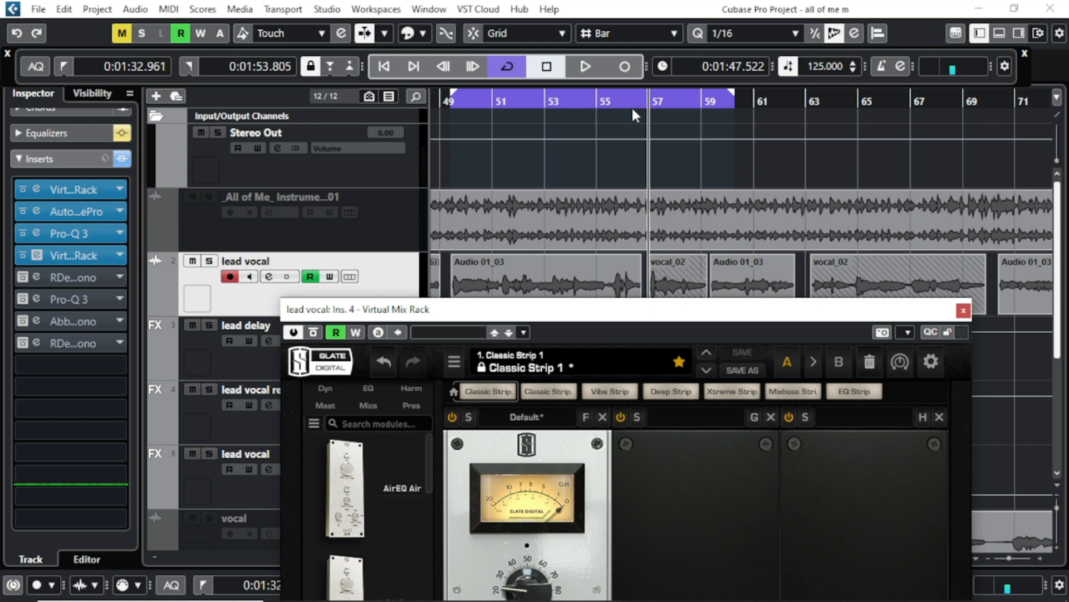
pyautogui.click(596, 66)
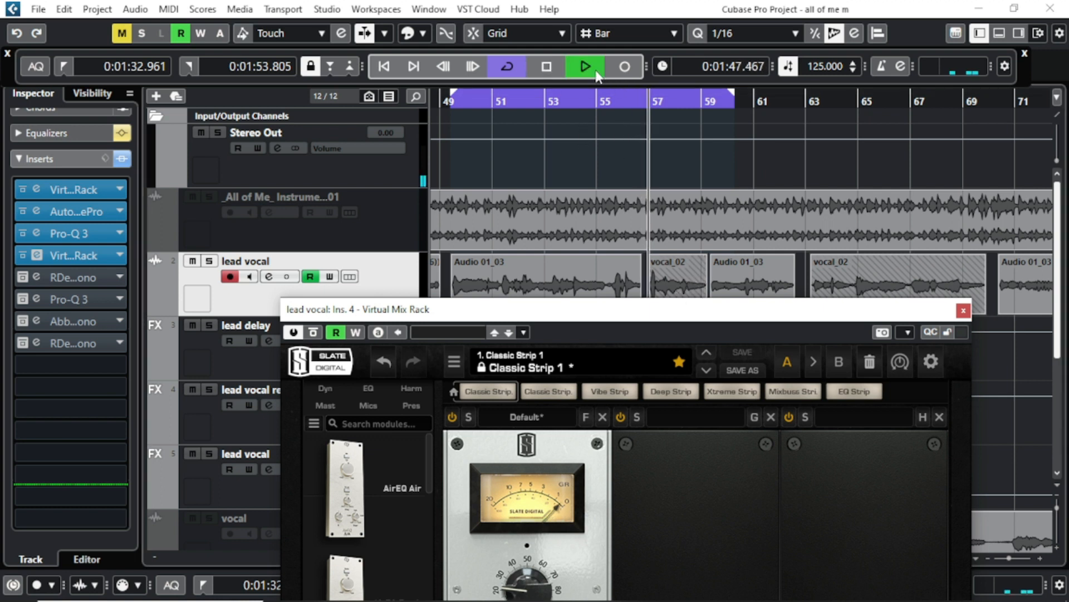
pyautogui.click(548, 68)
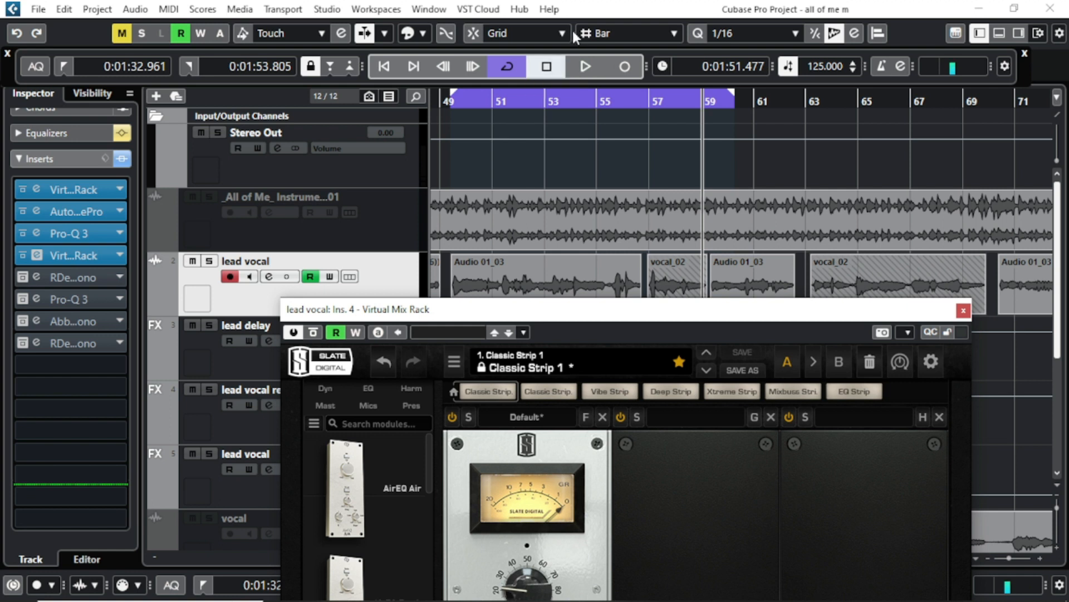
# - Close the Virtual Mix Rack and open RDeEsser Mono in the fifth lead vocal insert slot with its processing switched off
pyautogui.moveTo(734, 306); pyautogui.dragTo(654, 185)
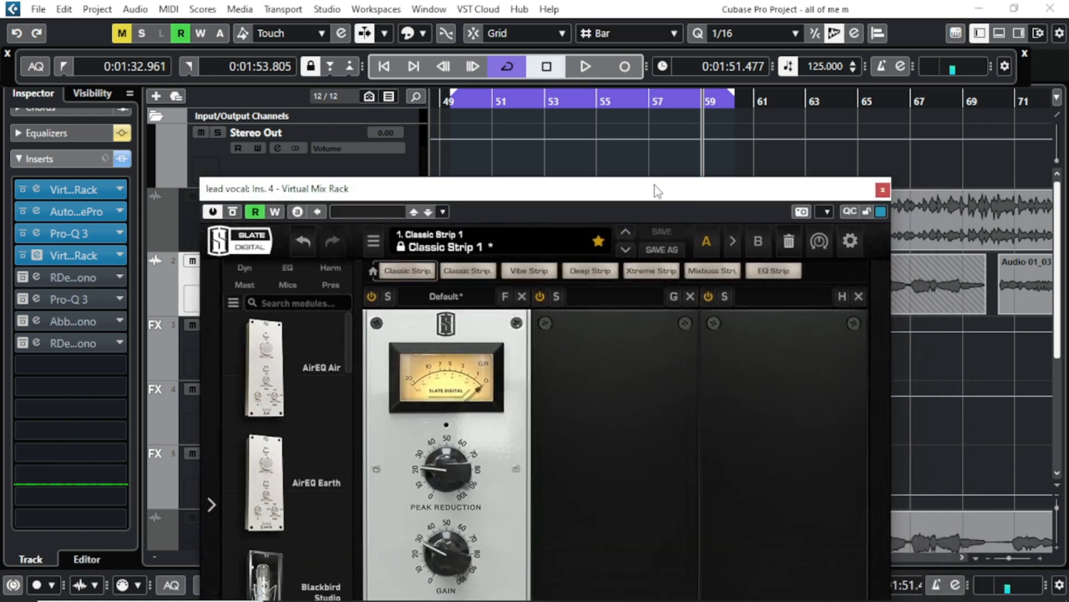
pyautogui.click(885, 189)
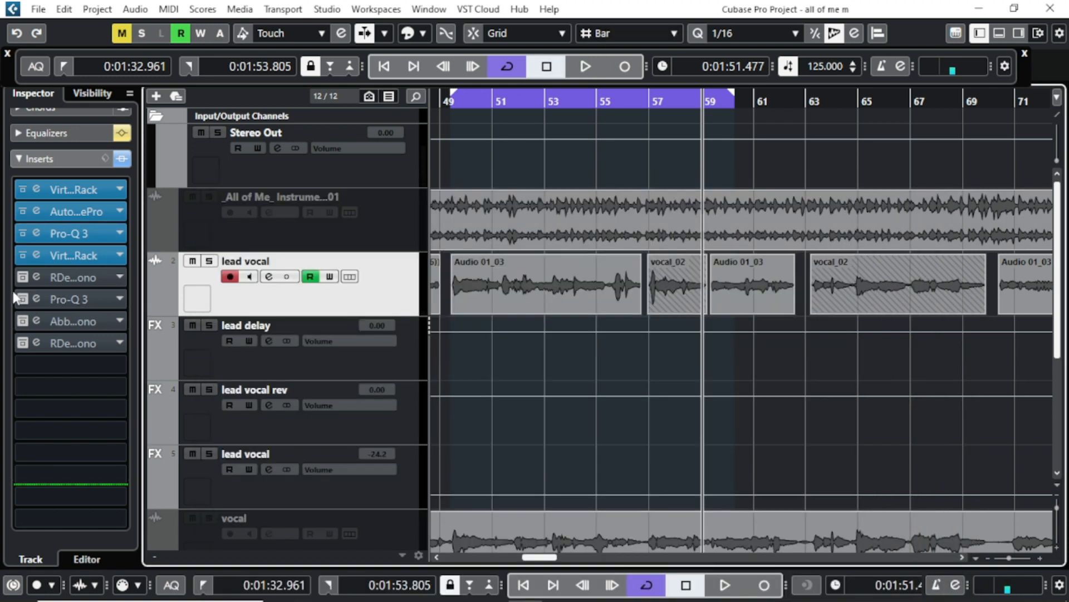
pyautogui.click(22, 277)
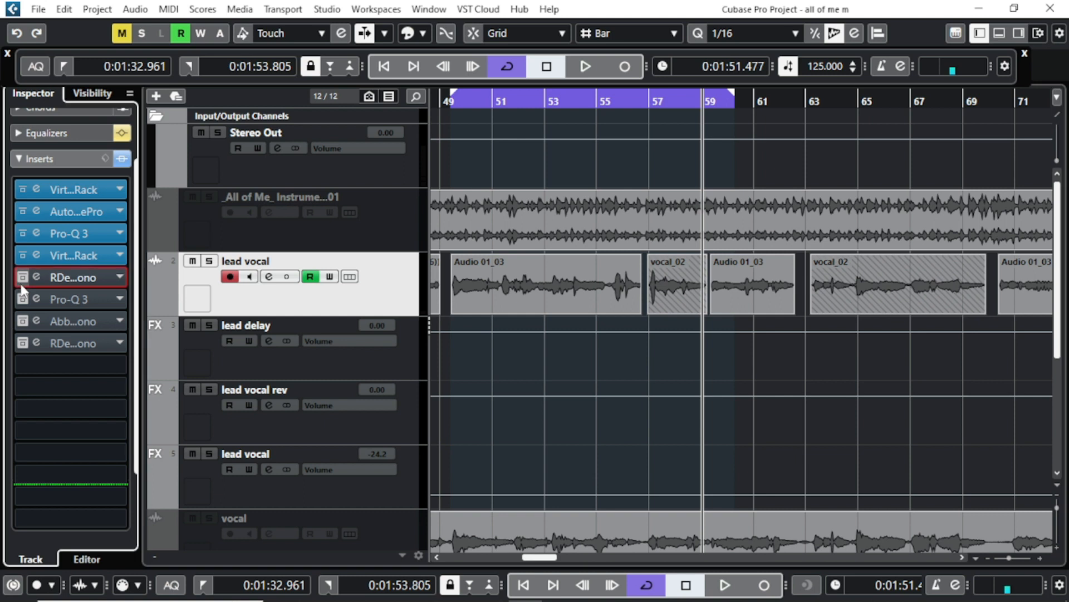
pyautogui.click(78, 278)
pyautogui.moveTo(501, 142); pyautogui.dragTo(301, 161)
pyautogui.click(303, 248)
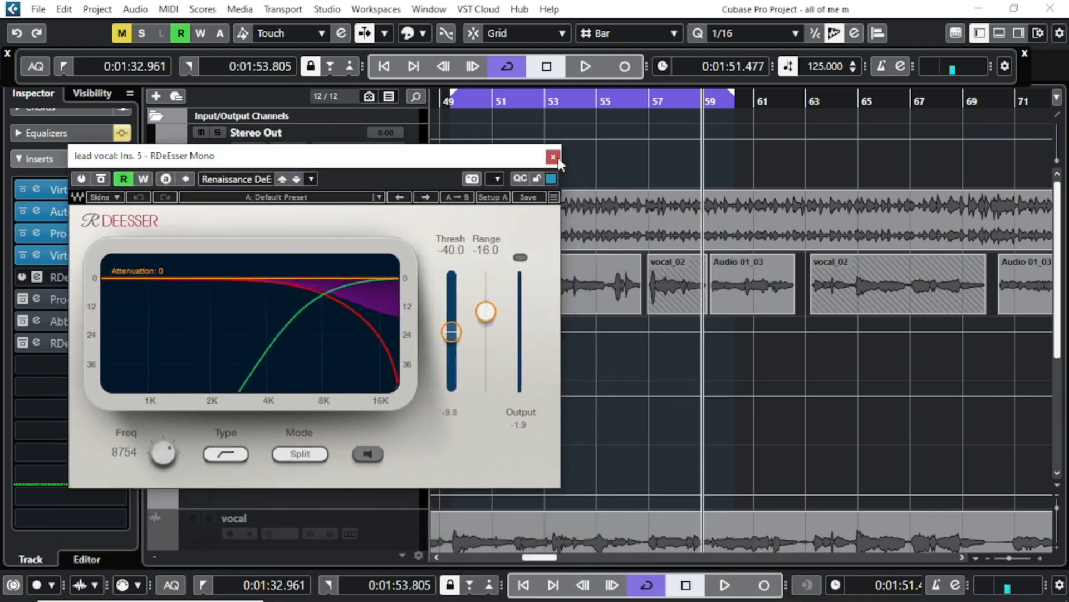
# - Audition the vocal_02 passage from around bar 57 with the RDeEsser switched off, replay it, and stop playback
pyautogui.click(658, 104)
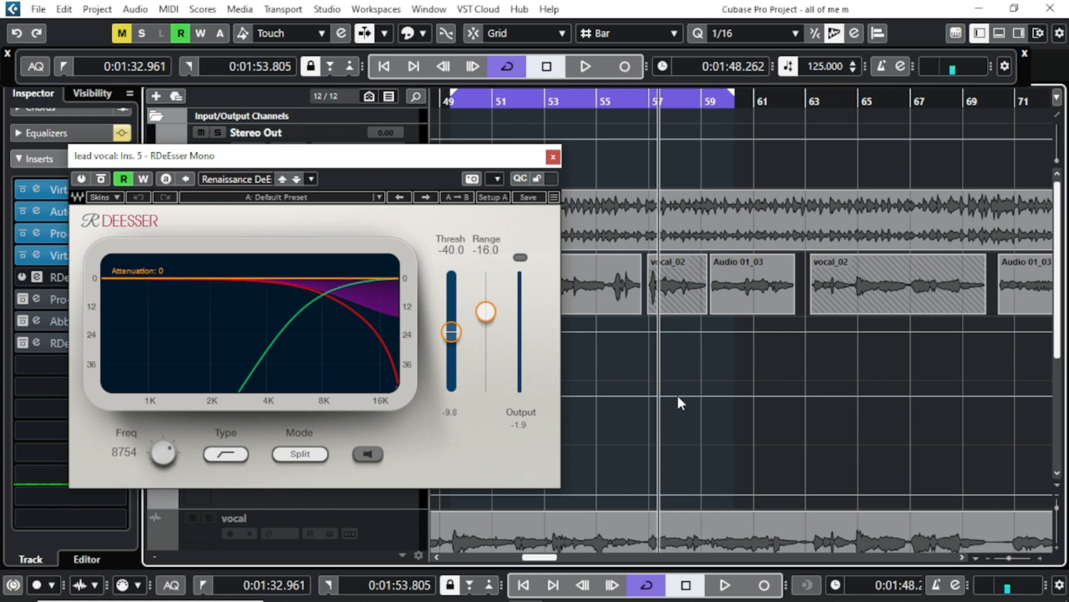
pyautogui.click(694, 295)
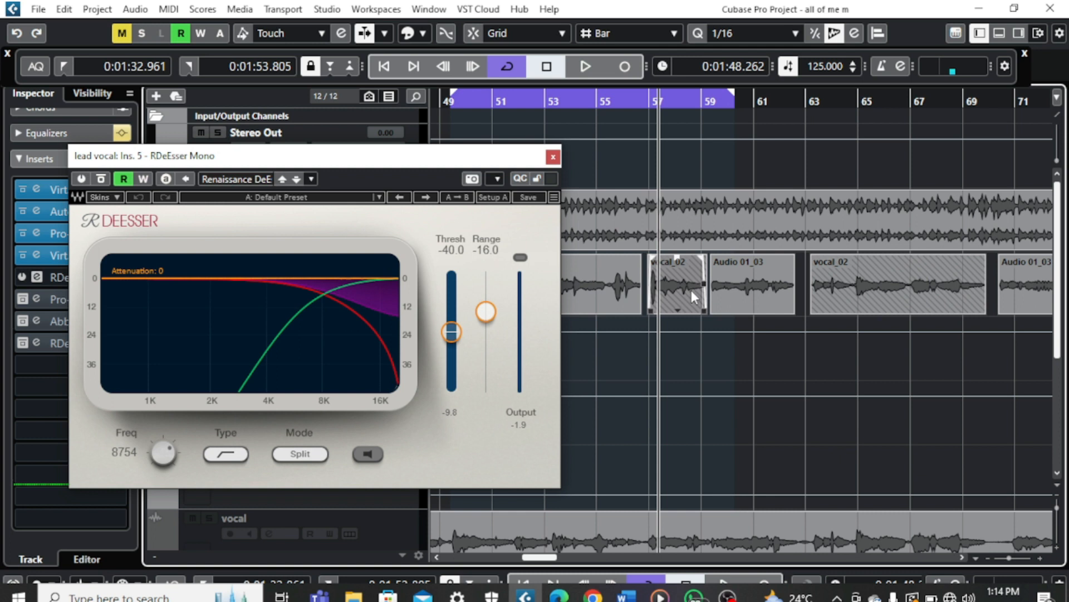
pyautogui.click(625, 216)
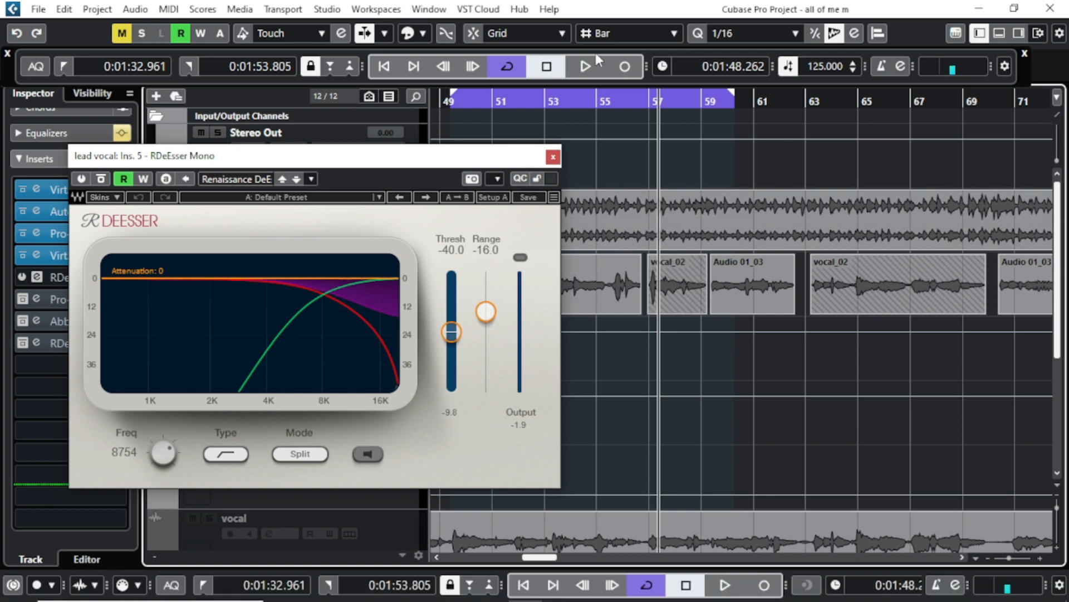
pyautogui.click(649, 102)
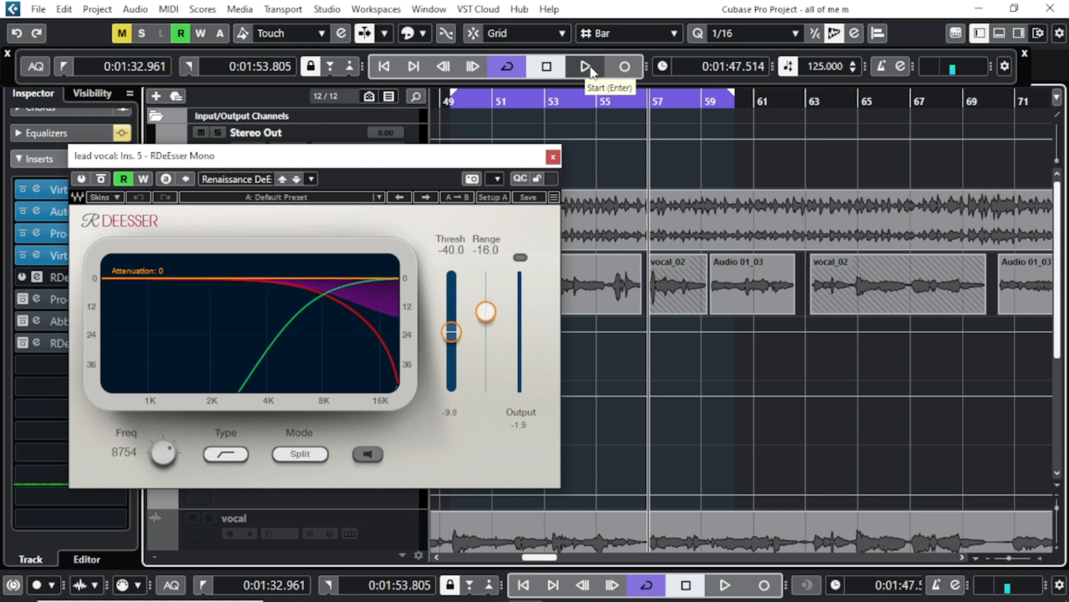
pyautogui.press('KP_Divide')
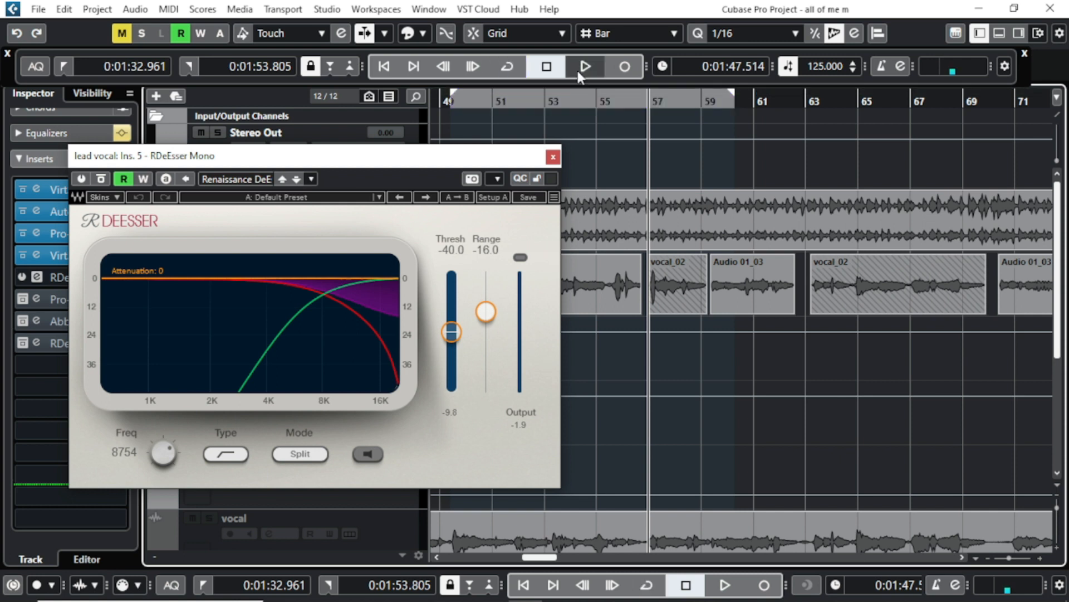
pyautogui.click(579, 70)
pyautogui.click(515, 64)
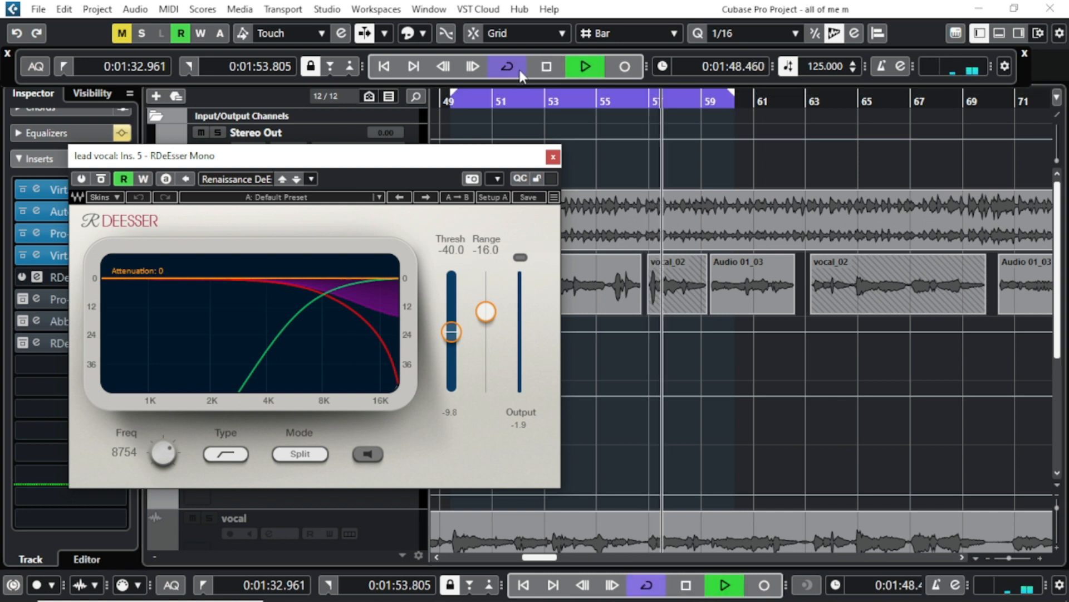
pyautogui.click(558, 69)
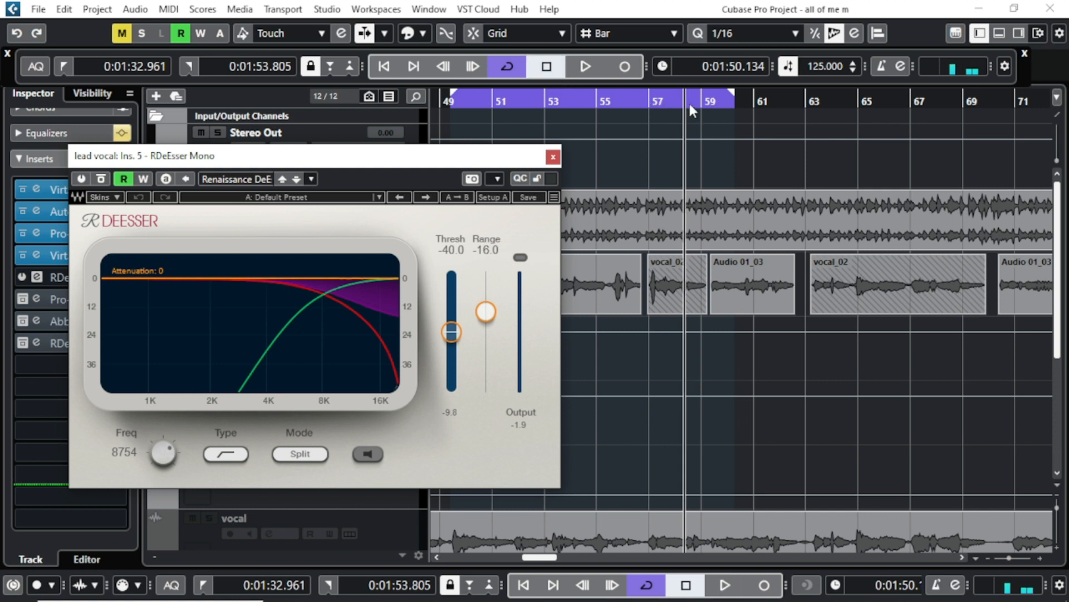
pyautogui.doubleClick(676, 102)
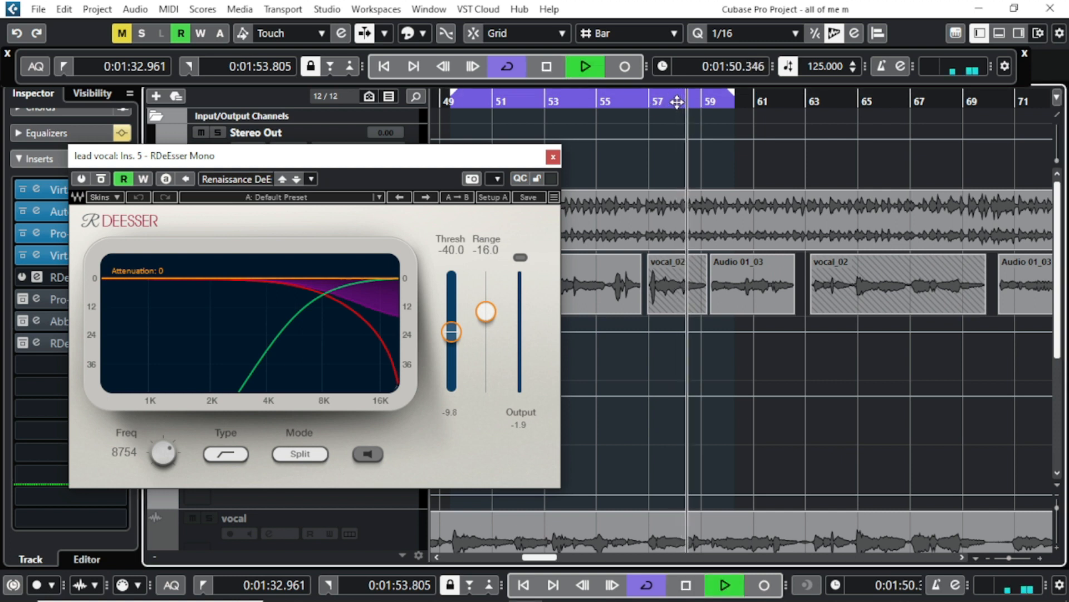
pyautogui.click(661, 102)
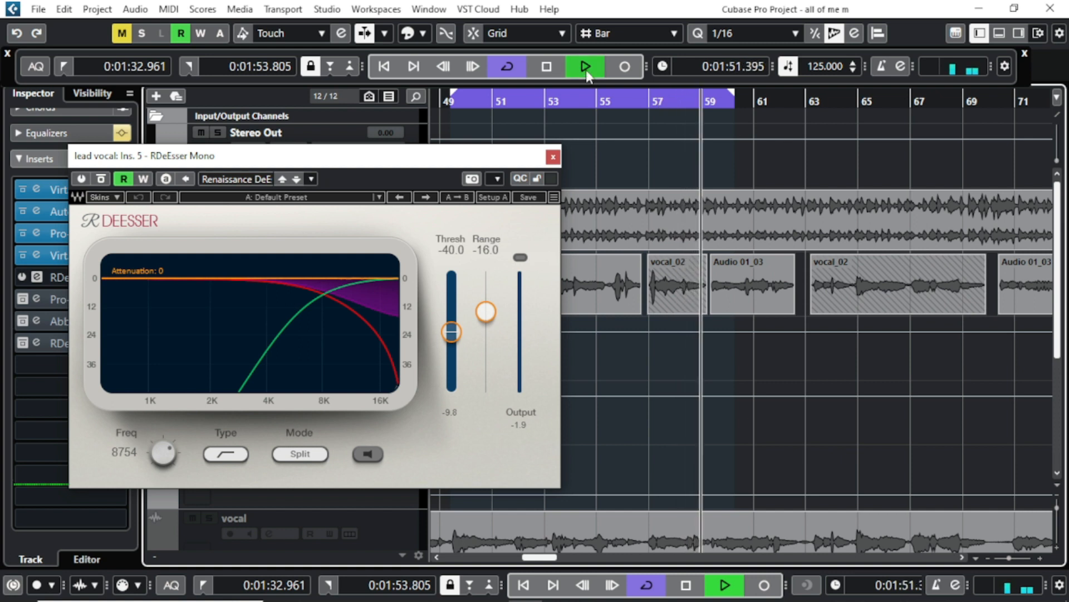
pyautogui.click(547, 66)
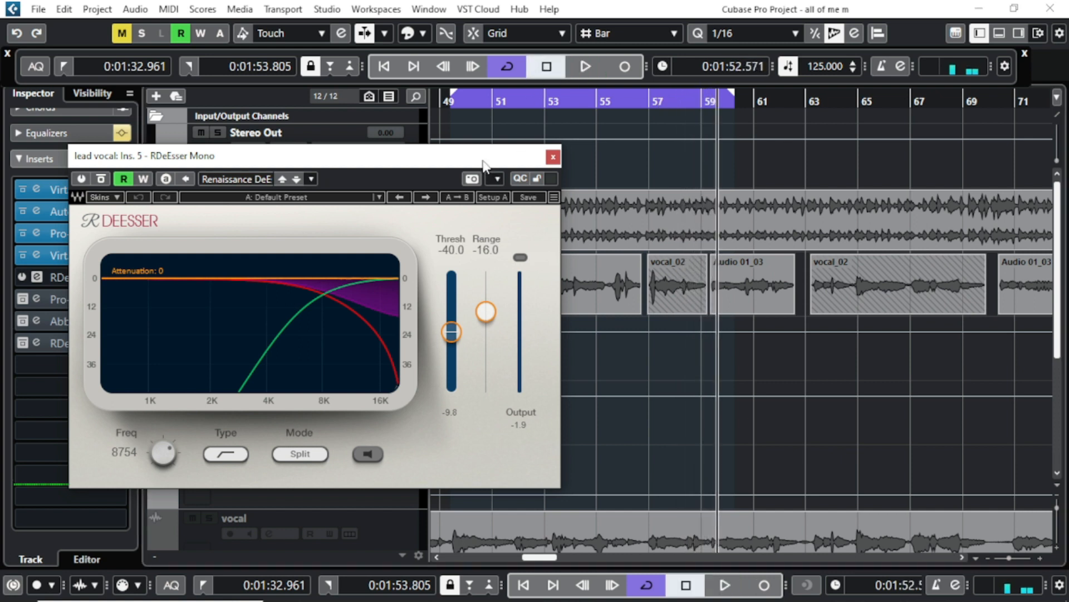
# - Activate the RDeEsser, audition the vocal_02 passage through it from just after bar 57, and close the plug-in
pyautogui.moveTo(483, 164); pyautogui.dragTo(515, 164)
pyautogui.click(113, 178)
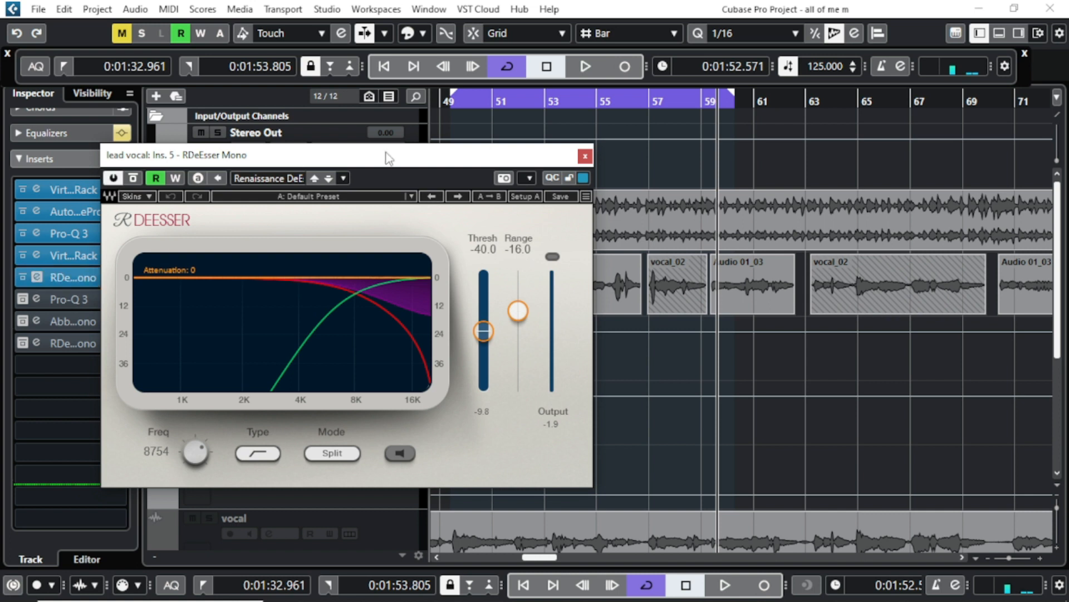
pyautogui.click(667, 103)
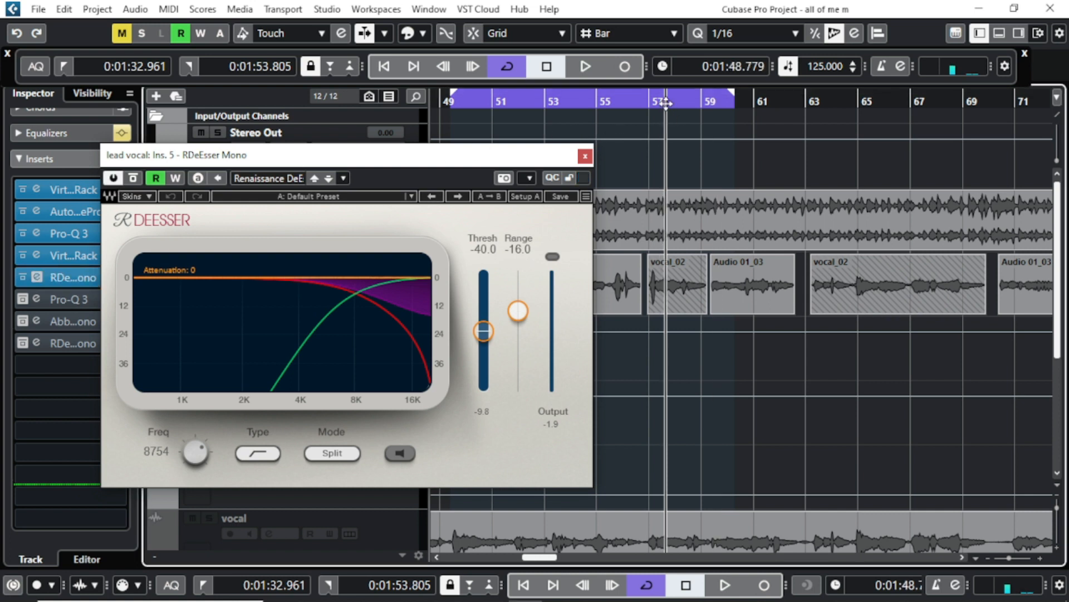
pyautogui.click(586, 70)
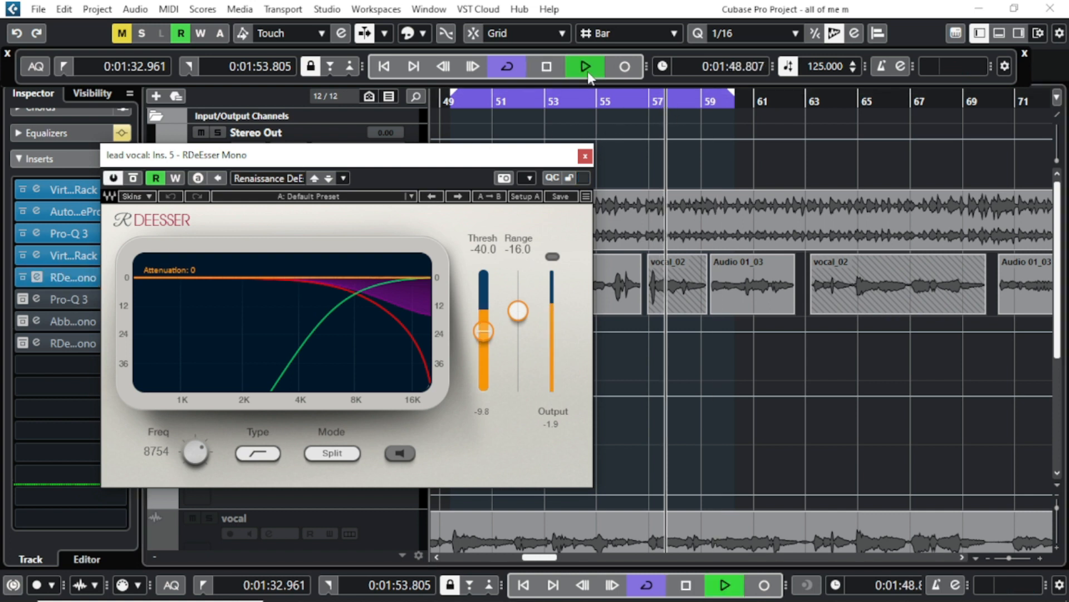
pyautogui.click(560, 69)
pyautogui.doubleClick(664, 103)
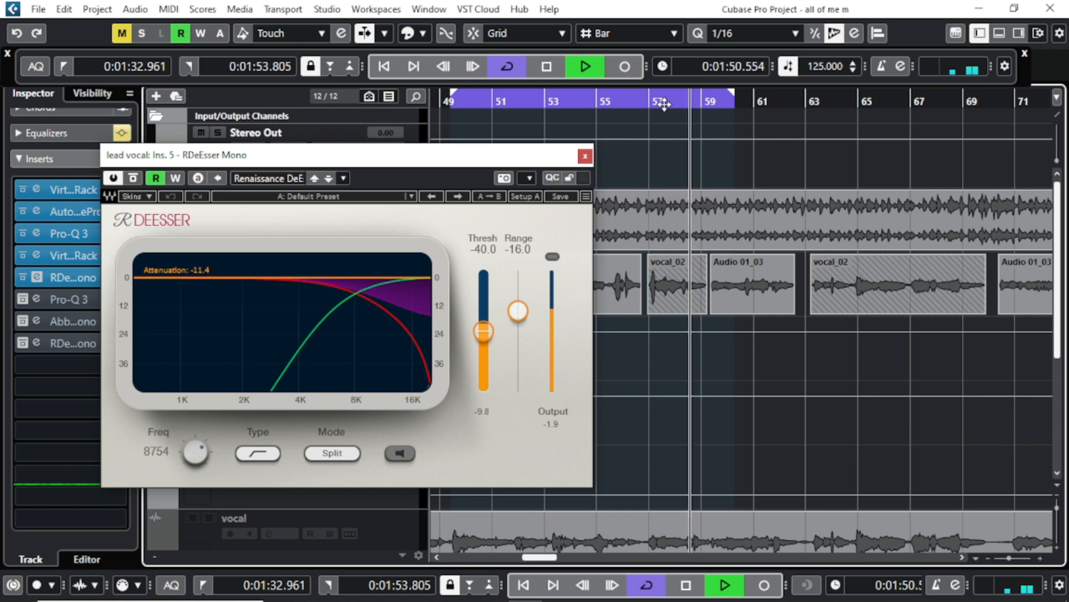
pyautogui.click(548, 67)
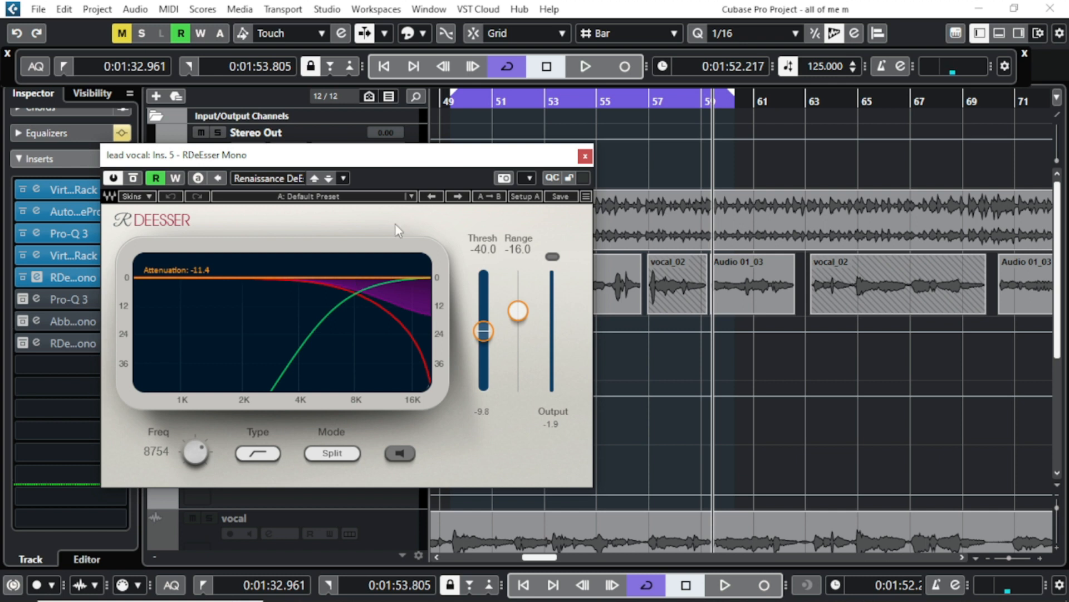
pyautogui.click(584, 157)
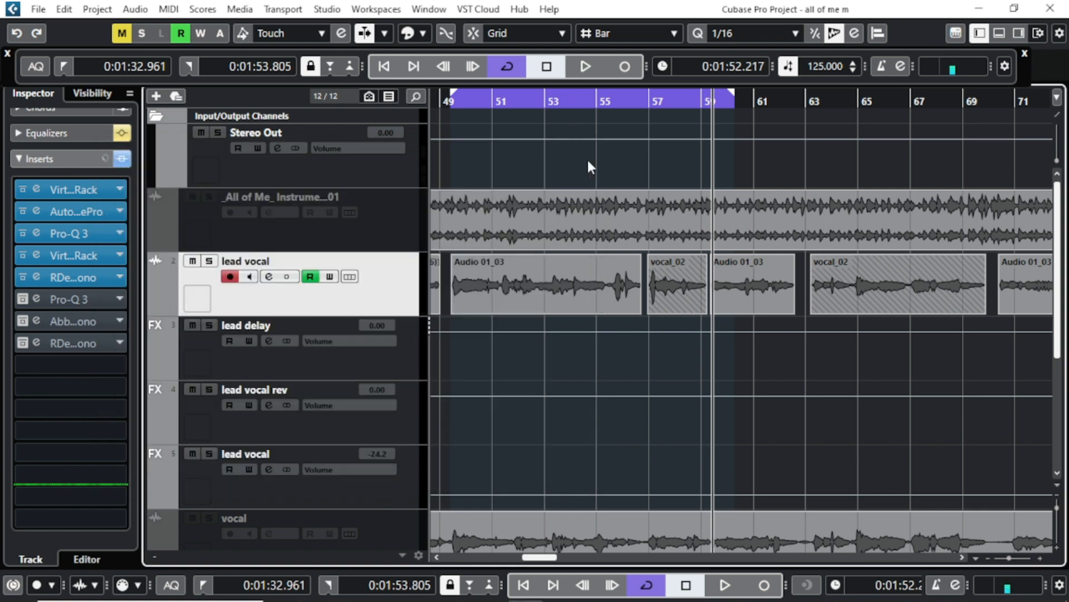
# - Activate and open the Pro-Q 3 in the sixth lead vocal insert slot and examine its dynamic low band, midrange cut and high shelf
pyautogui.click(27, 302)
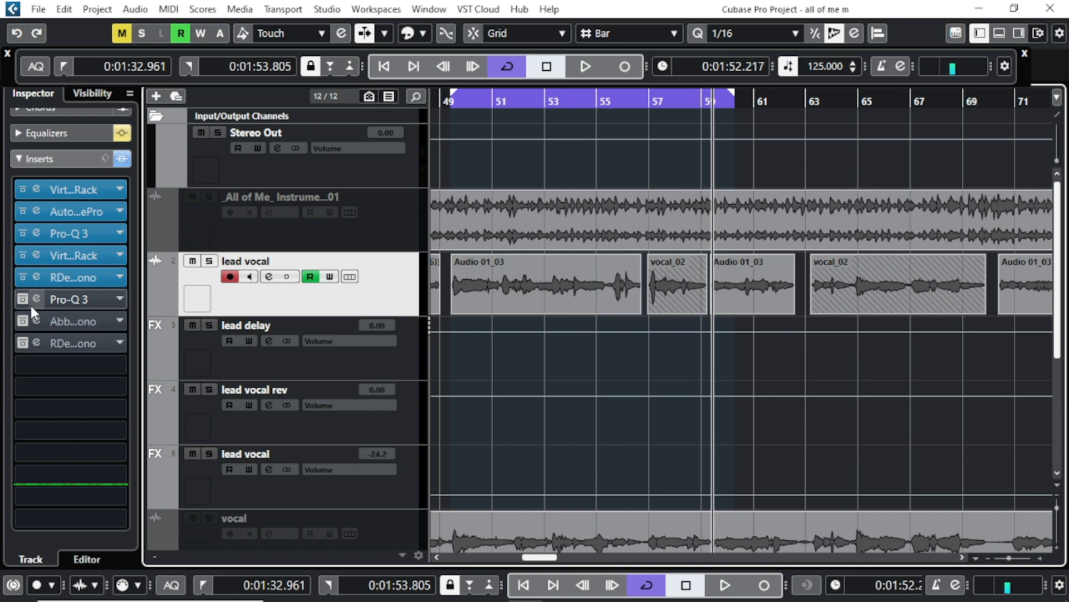
pyautogui.click(72, 299)
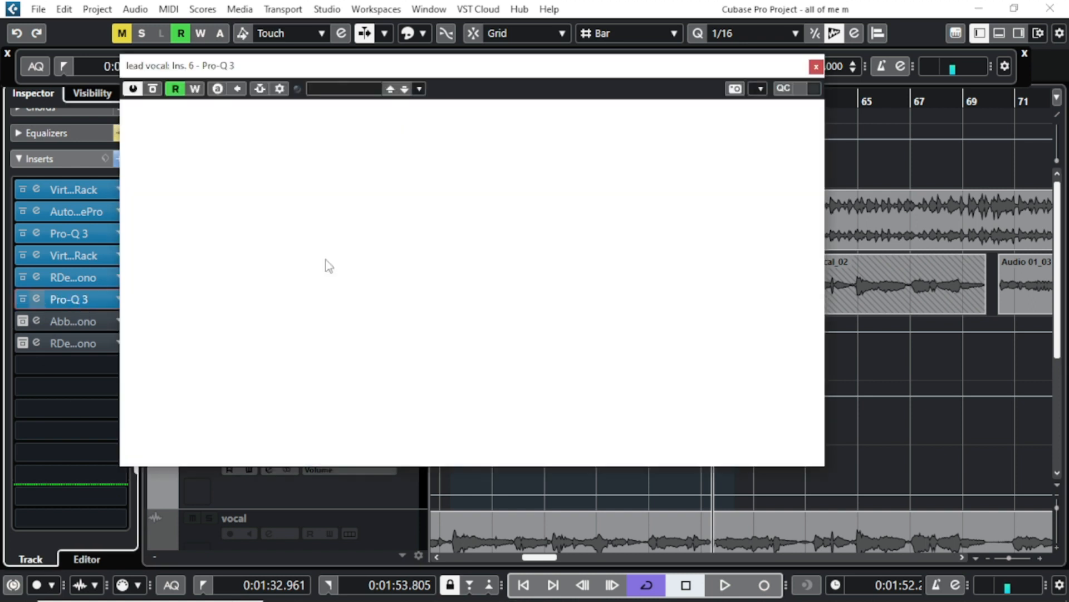
pyautogui.moveTo(407, 181)
pyautogui.moveTo(533, 78); pyautogui.dragTo(522, 229)
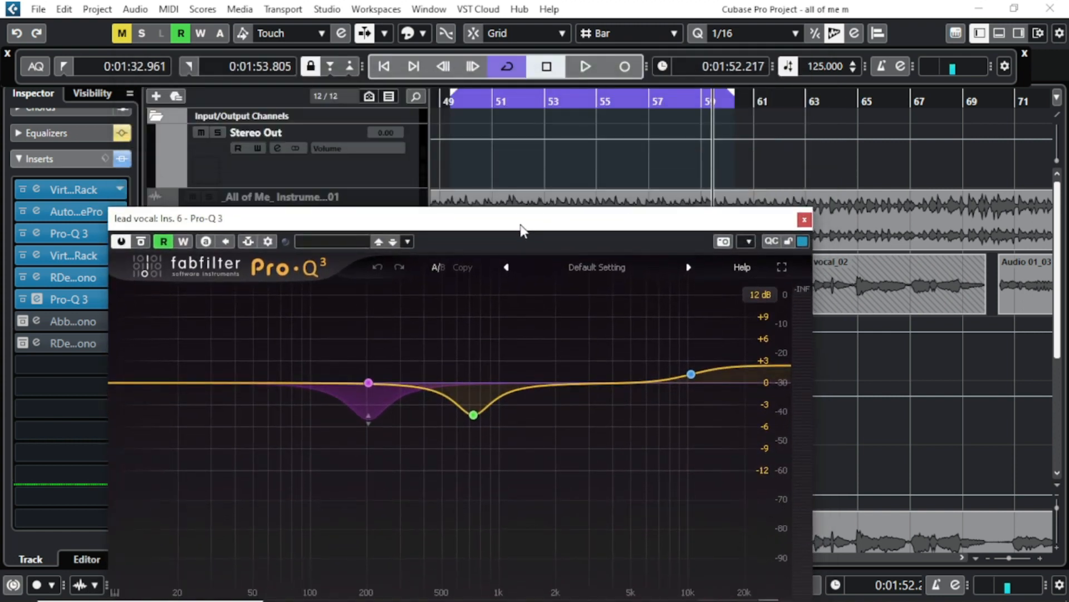
pyautogui.moveTo(393, 437)
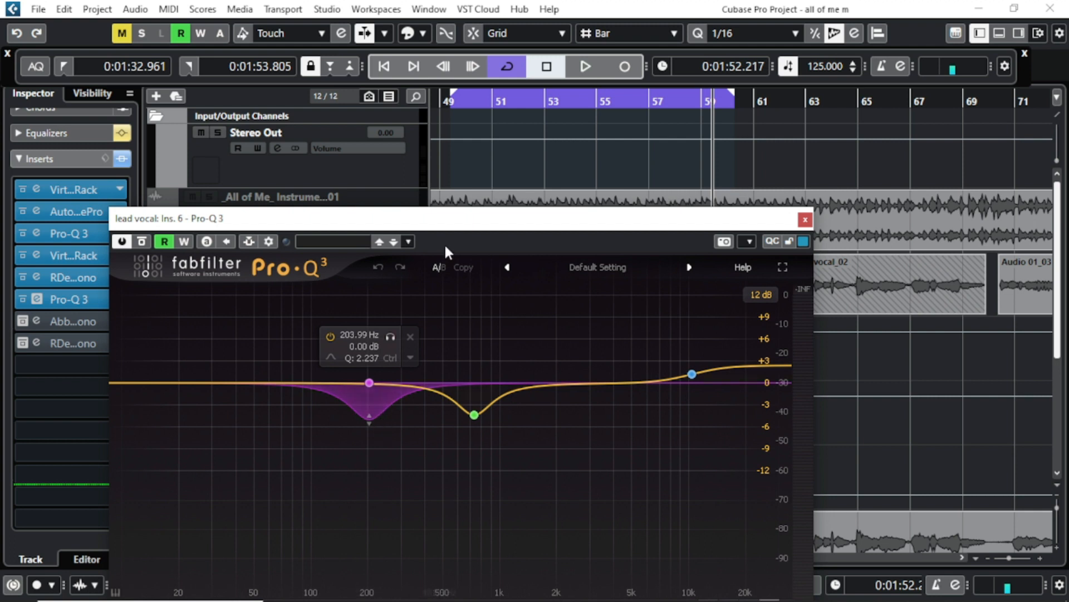
pyautogui.moveTo(451, 223); pyautogui.dragTo(441, 220)
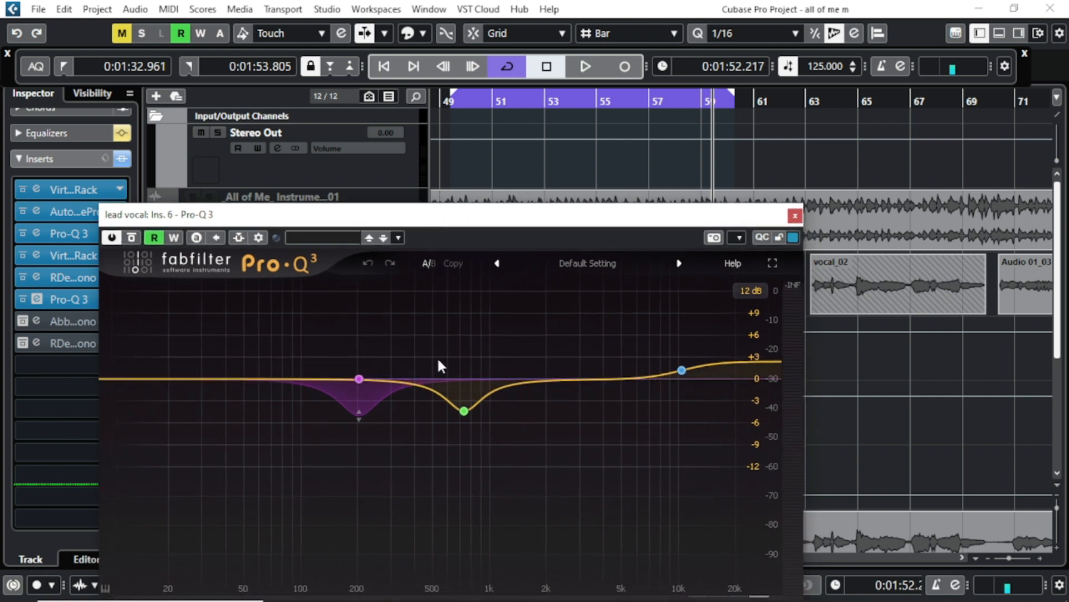
pyautogui.moveTo(461, 415)
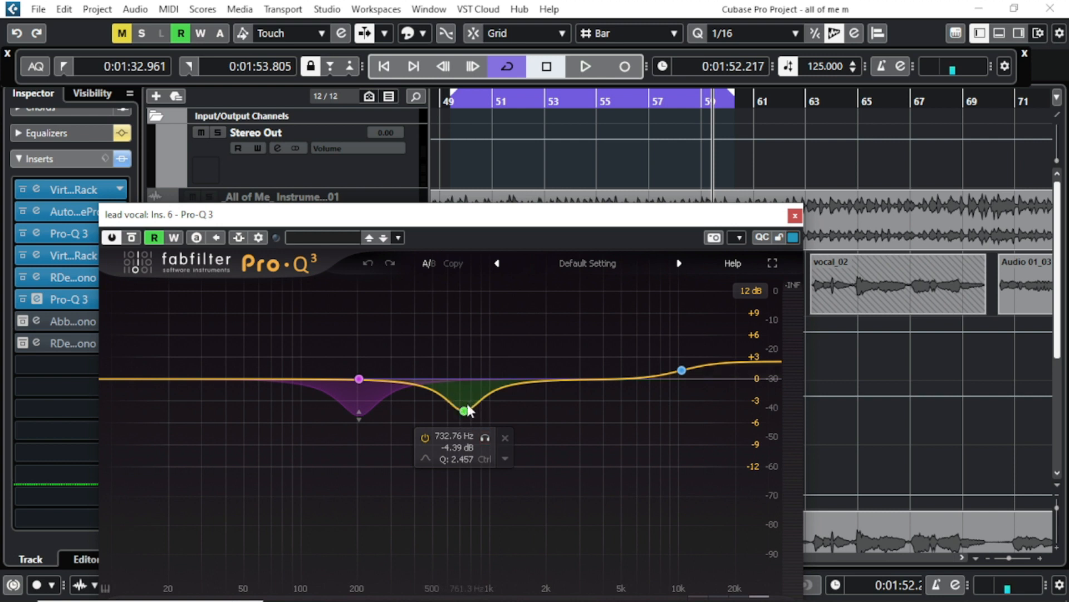
pyautogui.moveTo(655, 382)
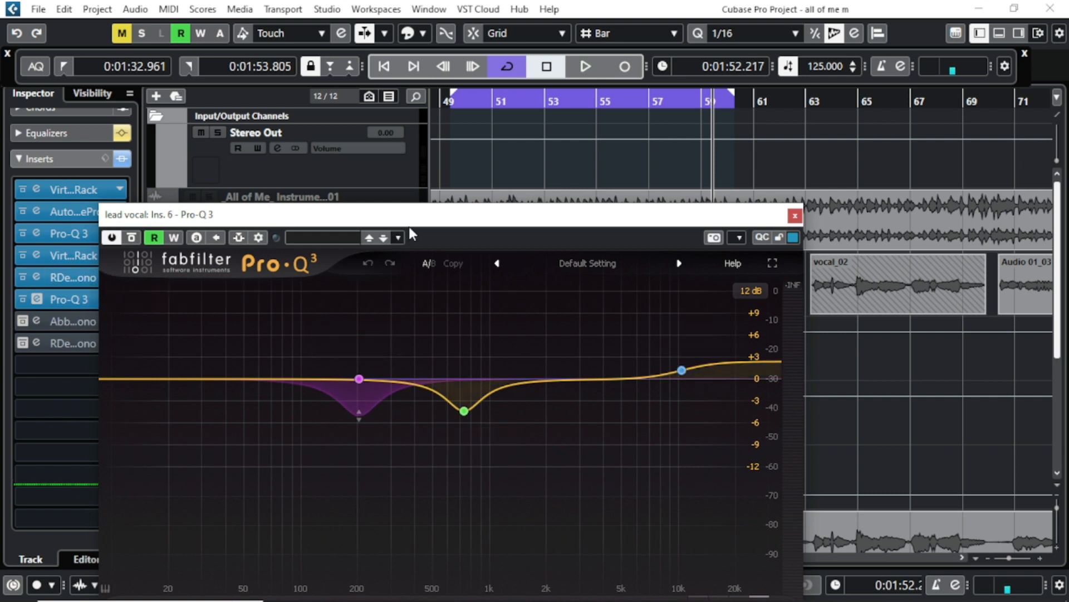
# - Audition the lead vocal from around bar 50 through the Pro-Q 3 and return the playhead to bar 49
pyautogui.click(474, 97)
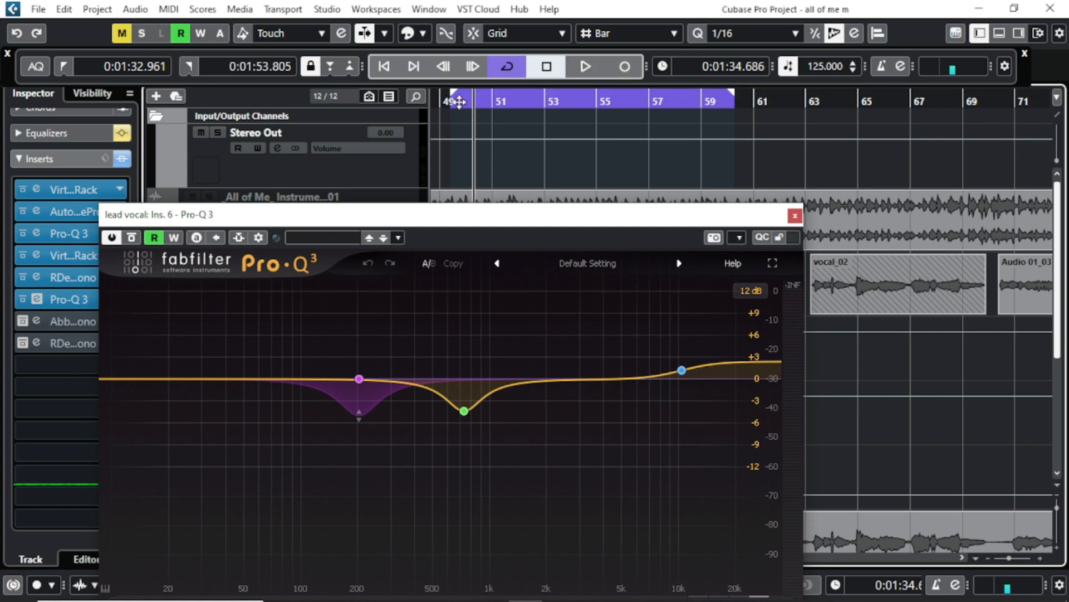
pyautogui.press('space')
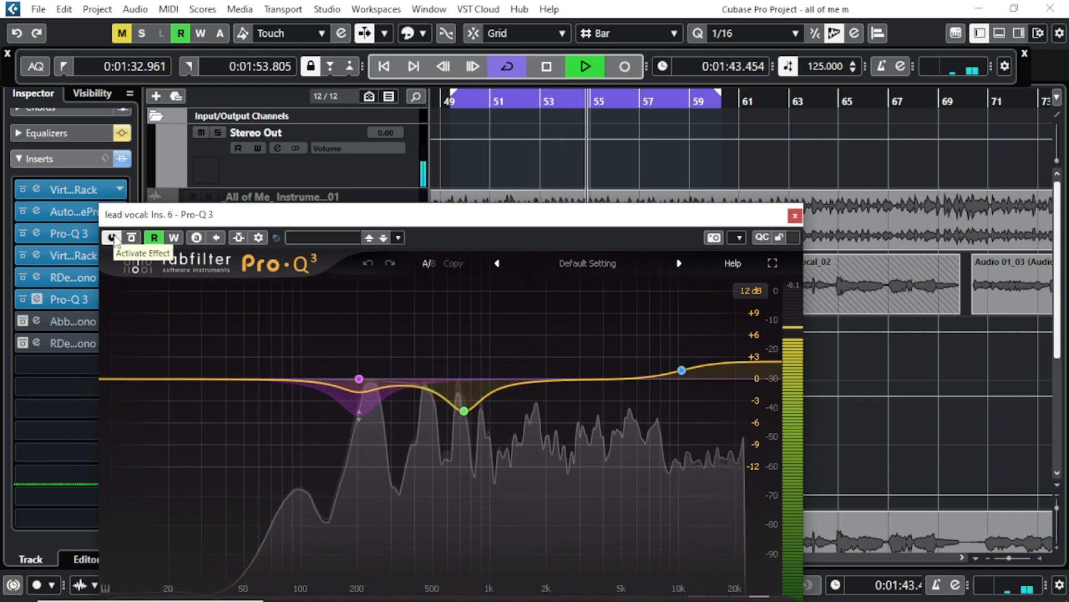
pyautogui.click(450, 100)
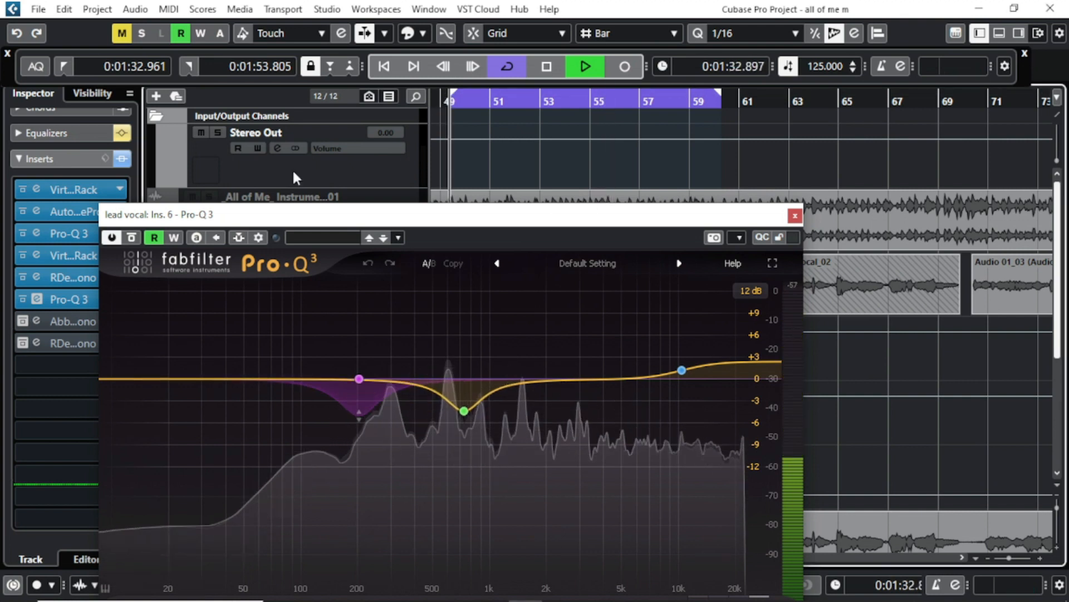
# - Switch off the Pro-Q 3, close its window, audition the lead vocal passage from bar 49 without it, and stop playback
pyautogui.click(113, 239)
pyautogui.click(546, 67)
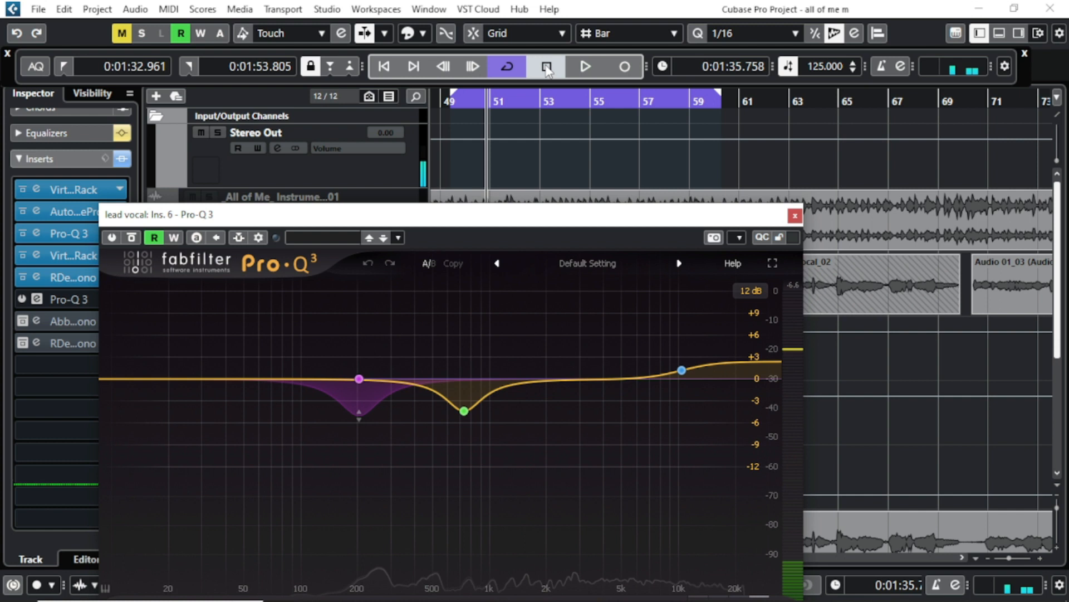
pyautogui.click(586, 66)
pyautogui.click(795, 215)
pyautogui.click(454, 100)
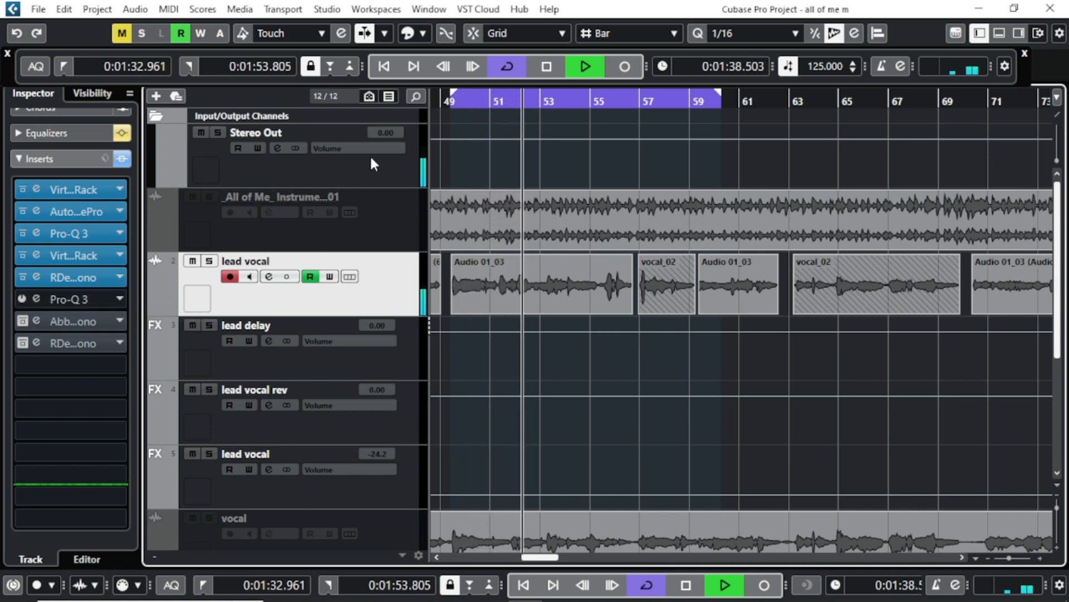
pyautogui.click(452, 102)
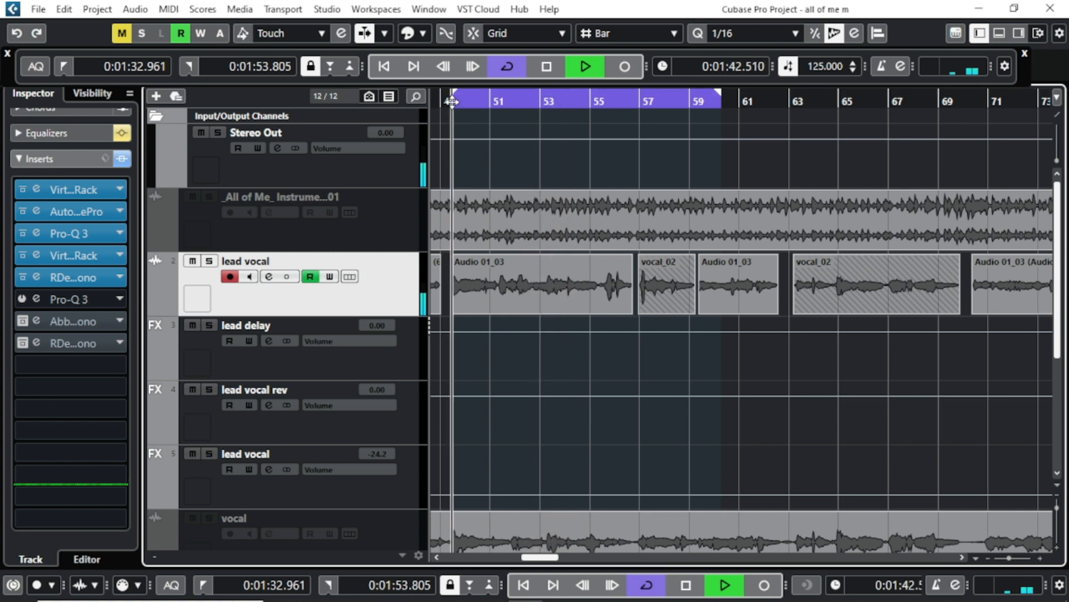
pyautogui.click(546, 66)
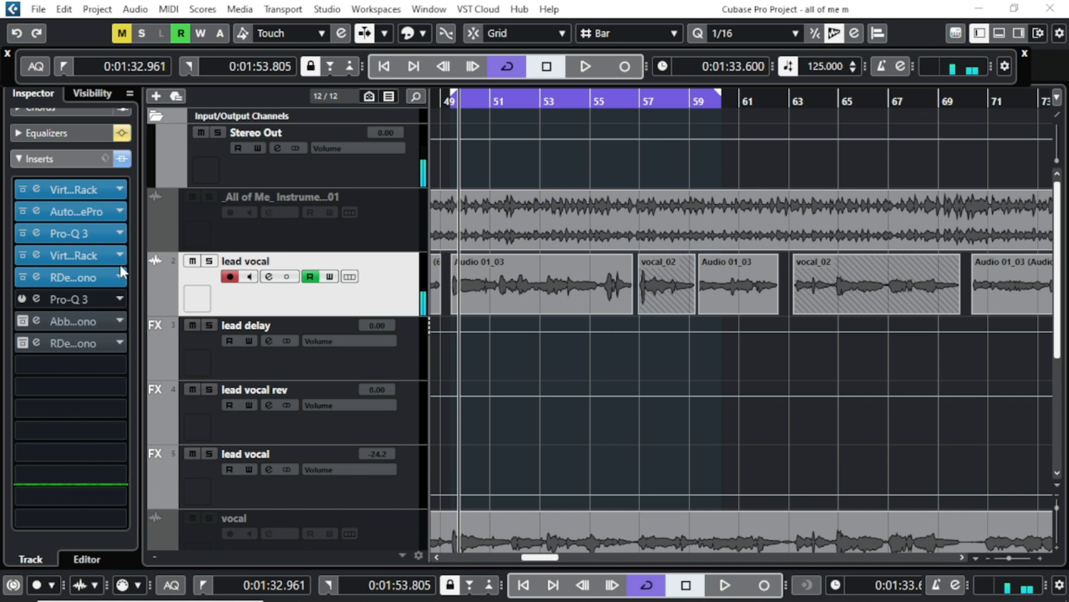
# - Reactivate the Pro-Q 3 in the sixth insert slot, audition the passage from bar 49 through it, and stop playback
pyautogui.click(23, 299)
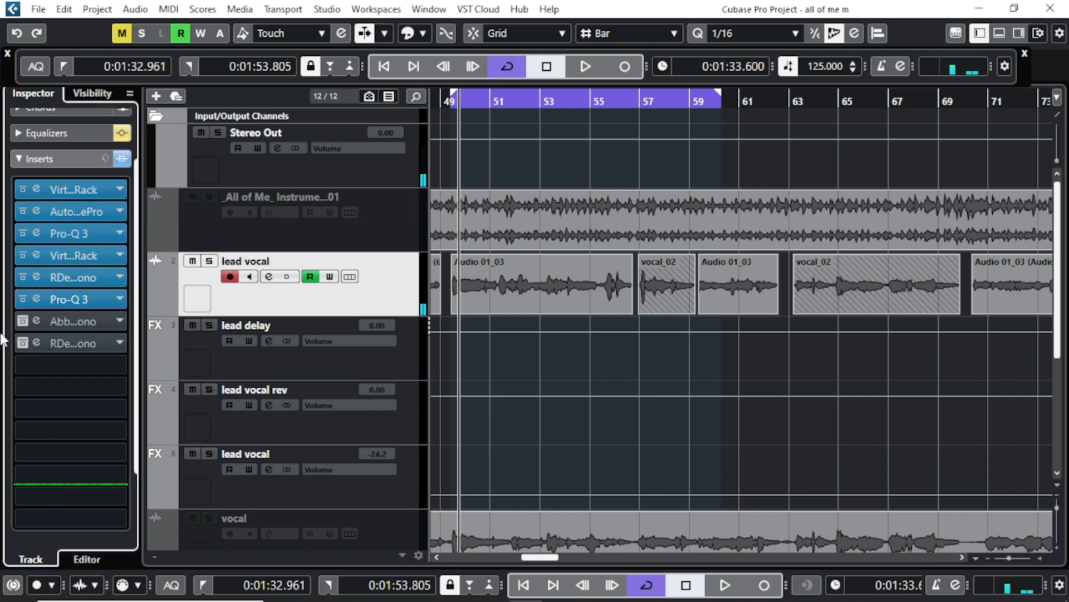
pyautogui.click(585, 65)
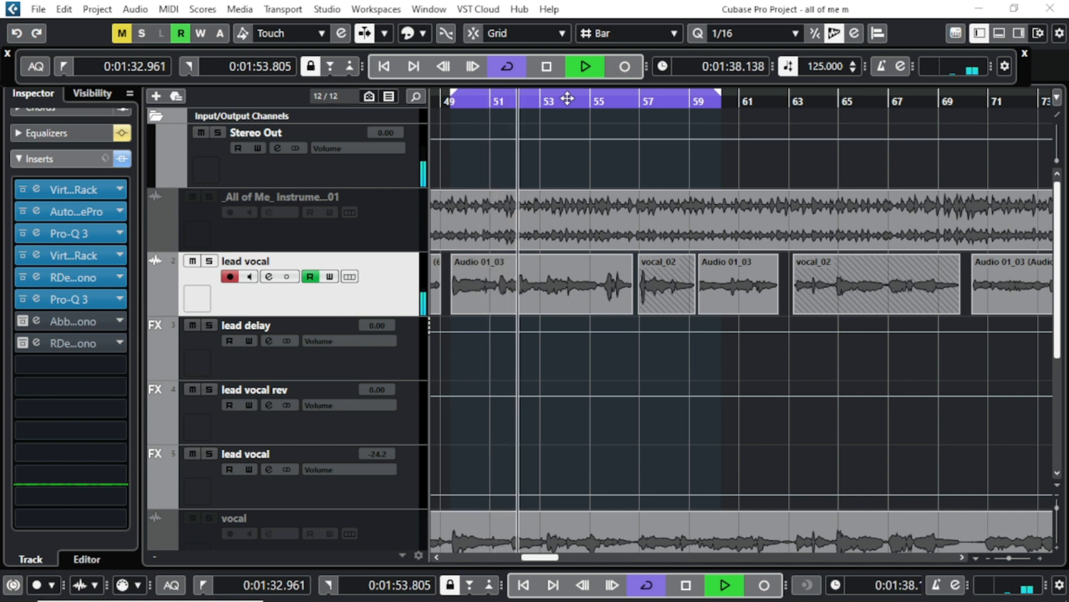
pyautogui.click(548, 68)
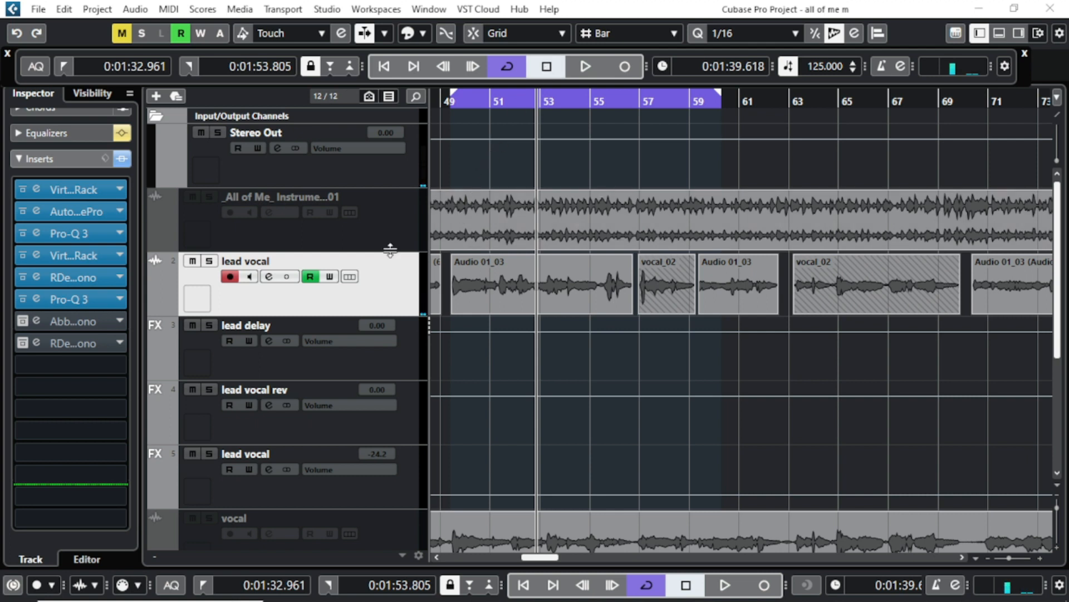
# - Activate and open the Abbey Road Saturator Mono in the seventh lead vocal insert slot and position its window below the ruler
pyautogui.click(22, 320)
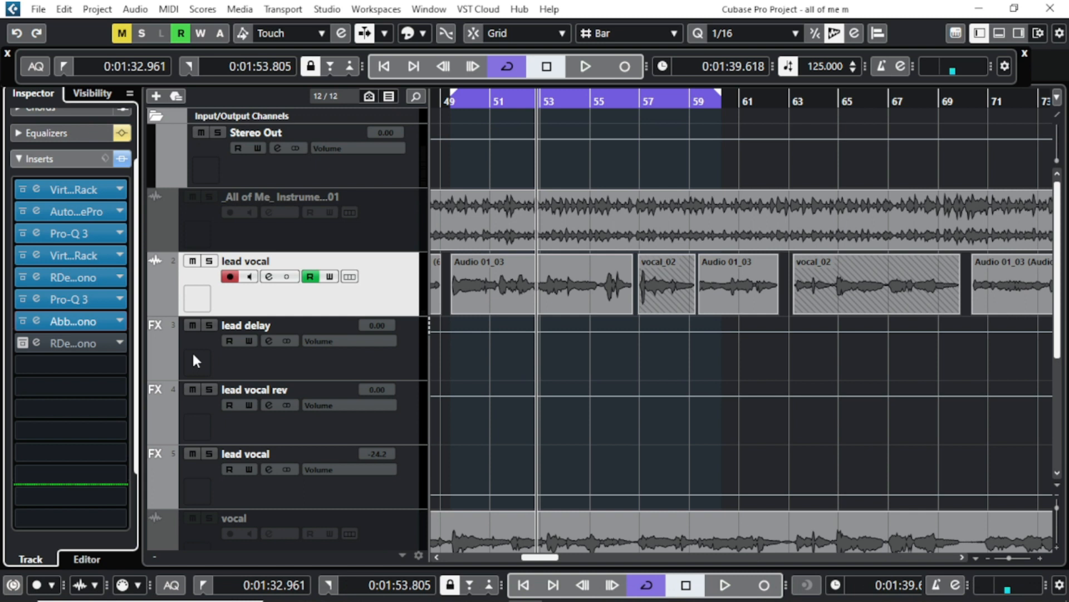
pyautogui.click(73, 320)
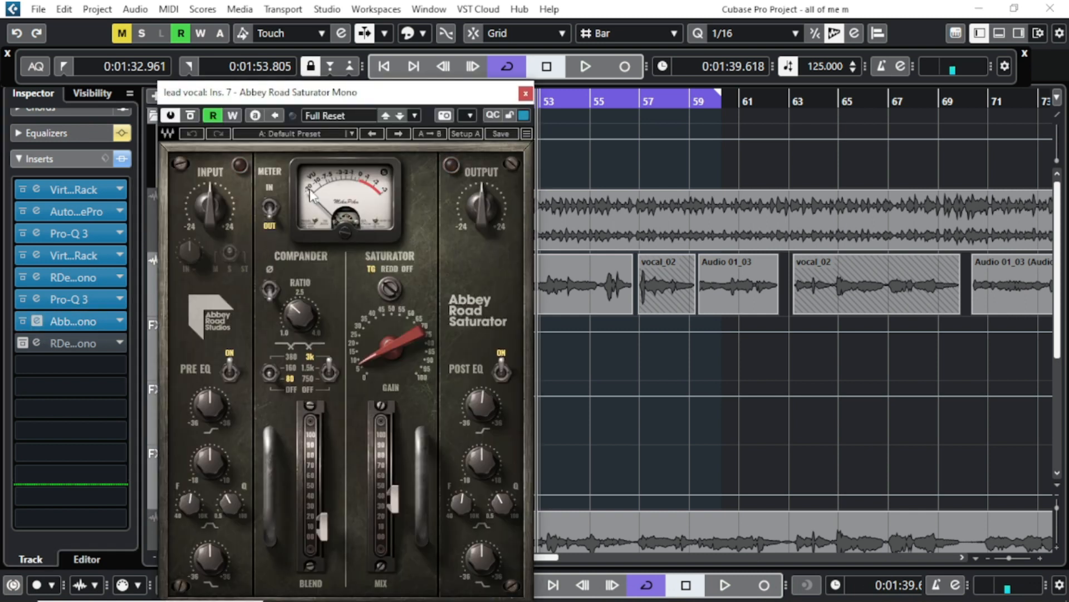
pyautogui.moveTo(369, 103); pyautogui.dragTo(307, 72)
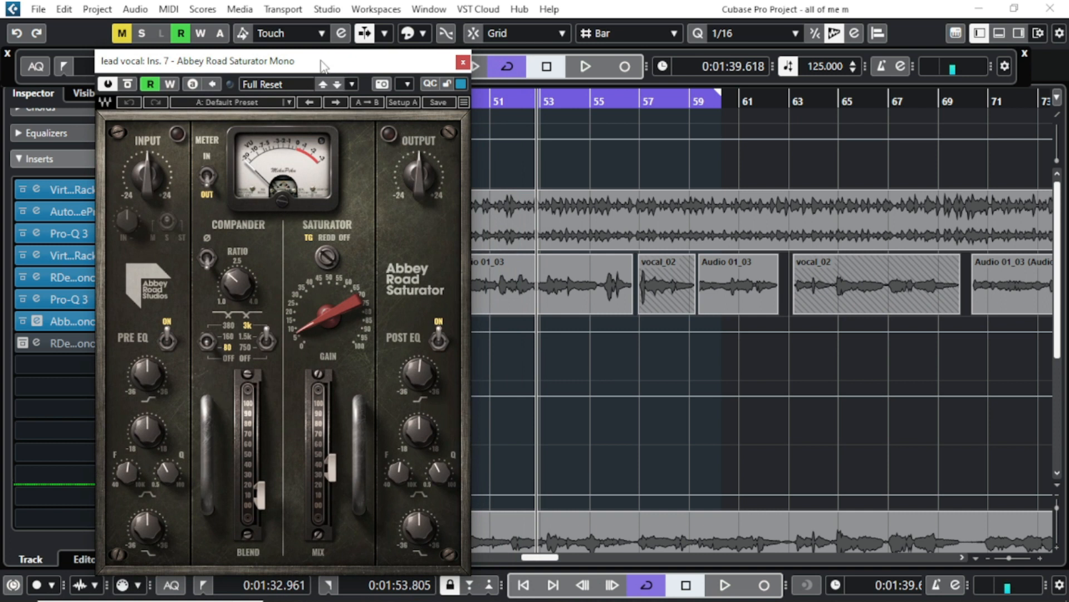
pyautogui.moveTo(321, 65); pyautogui.dragTo(321, 115)
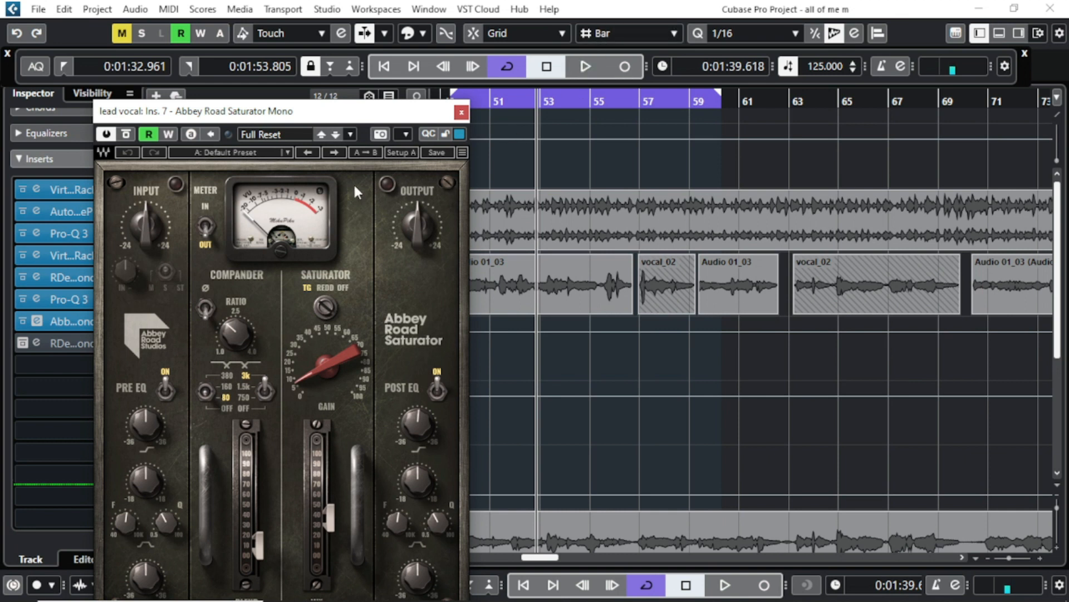
pyautogui.moveTo(336, 118); pyautogui.dragTo(333, 120)
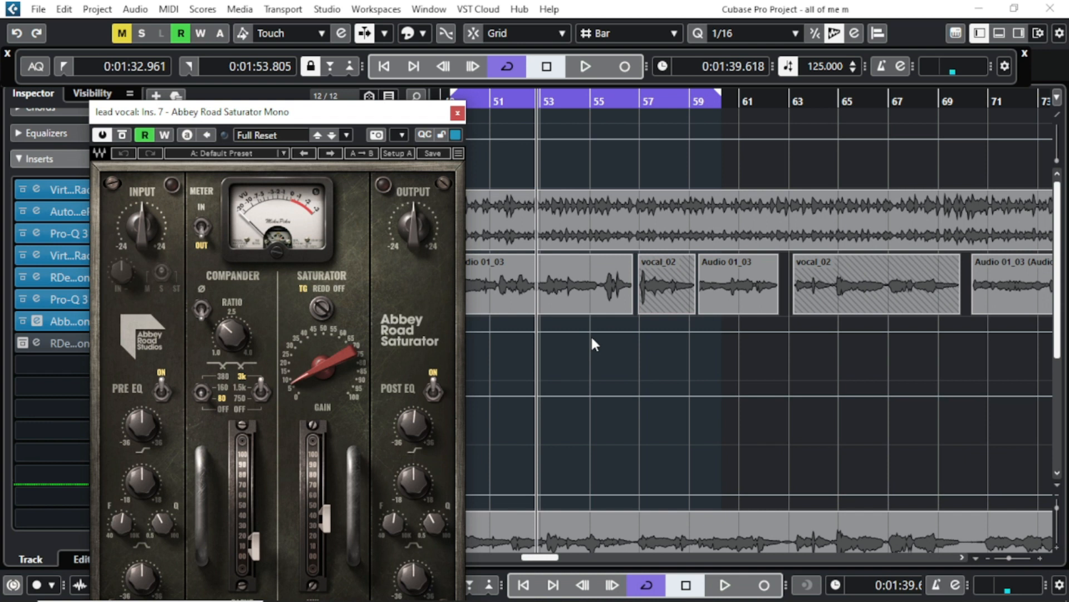
pyautogui.moveTo(438, 121); pyautogui.dragTo(451, 153)
# - Audition the lead vocal from just after bar 49 through the Abbey Road Saturator, closing its window, and stop playback
pyautogui.click(458, 102)
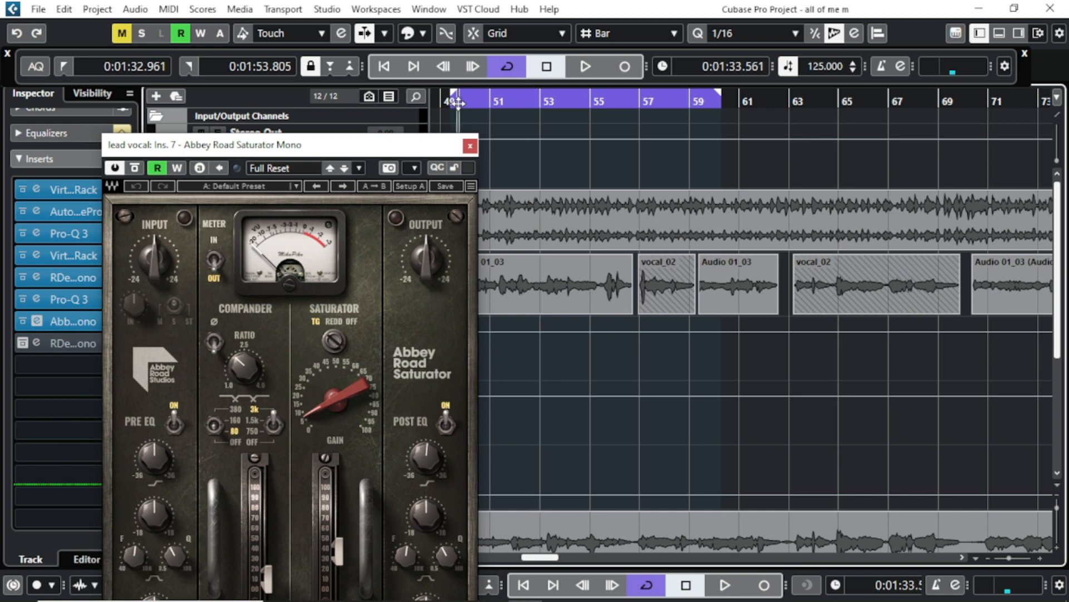
pyautogui.press('space')
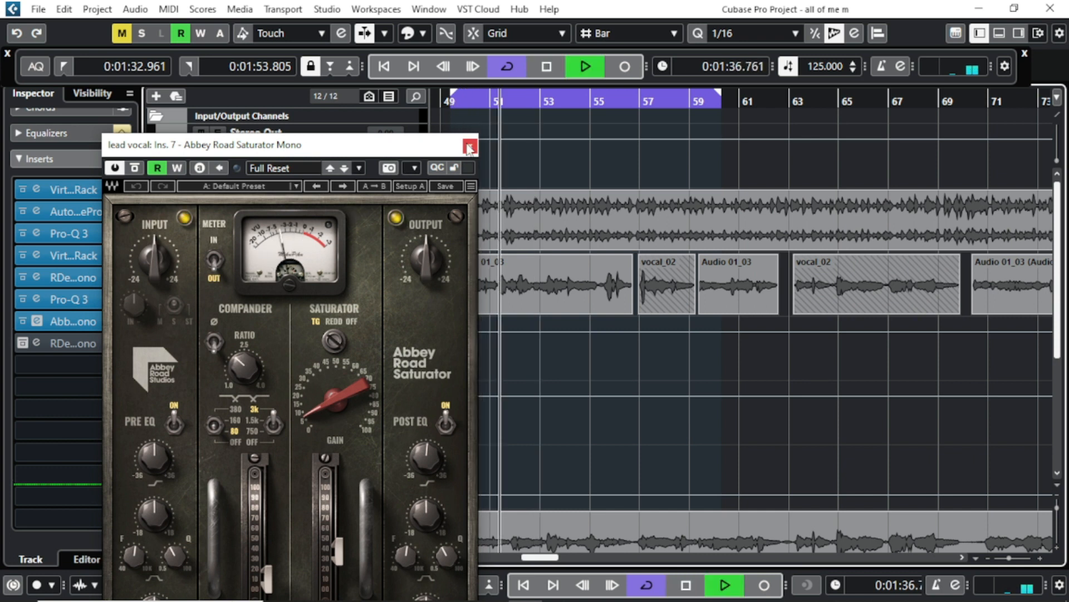
pyautogui.click(469, 147)
pyautogui.click(465, 103)
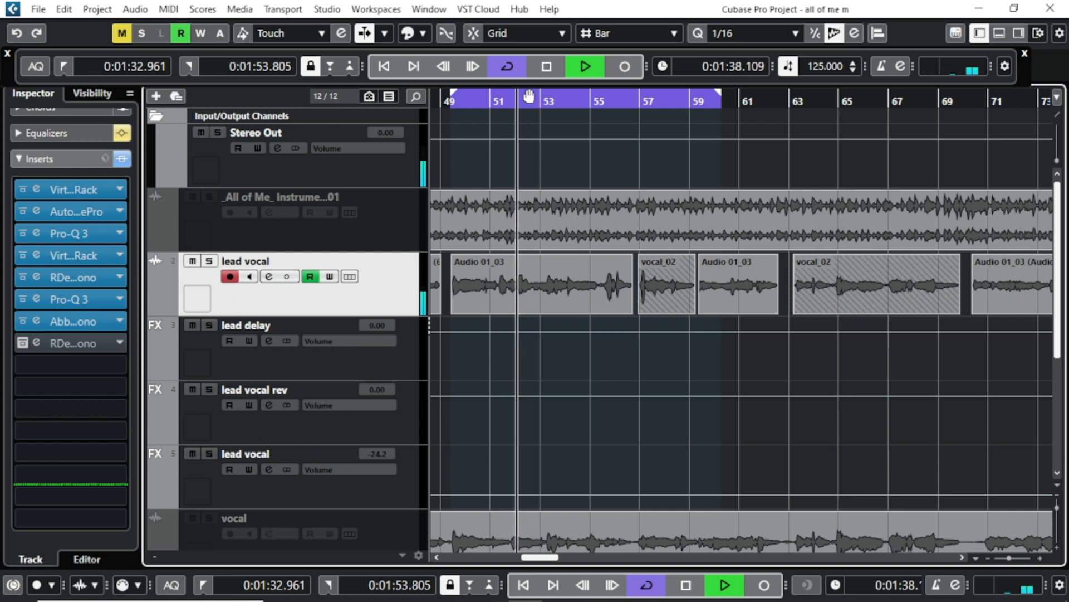
pyautogui.click(548, 67)
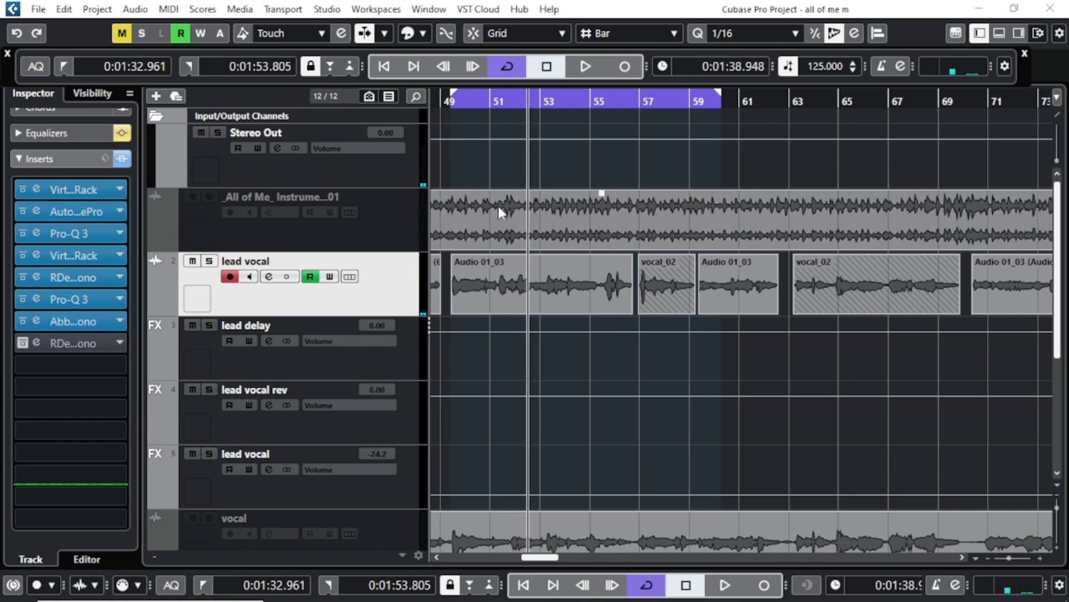
# - Bypass the Abbey Road Saturator, audition the lead vocal from bar 49 without saturation, and stop playback
pyautogui.click(455, 103)
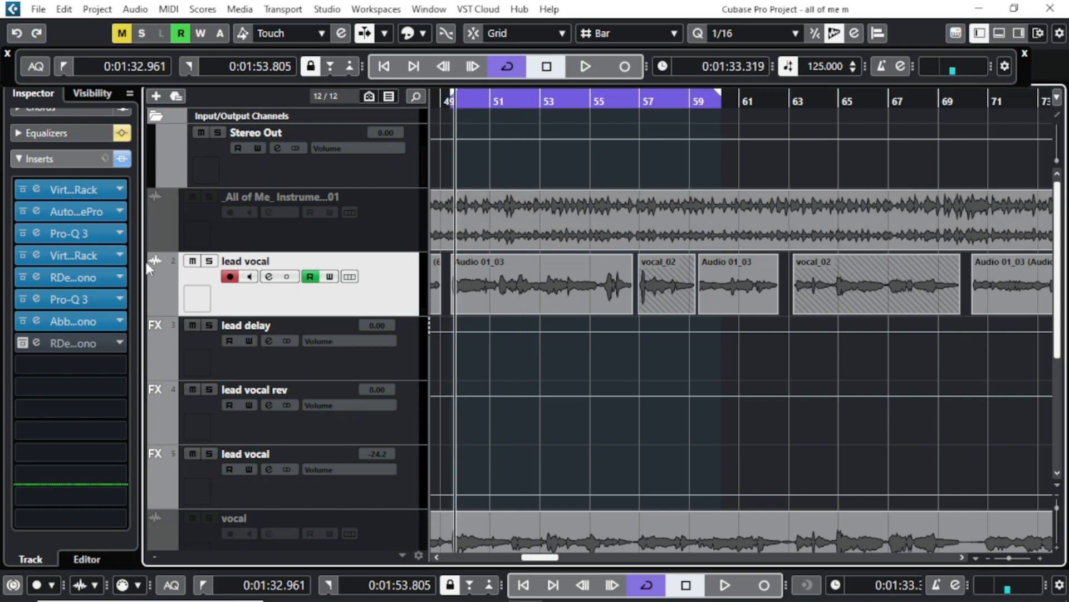
pyautogui.click(22, 322)
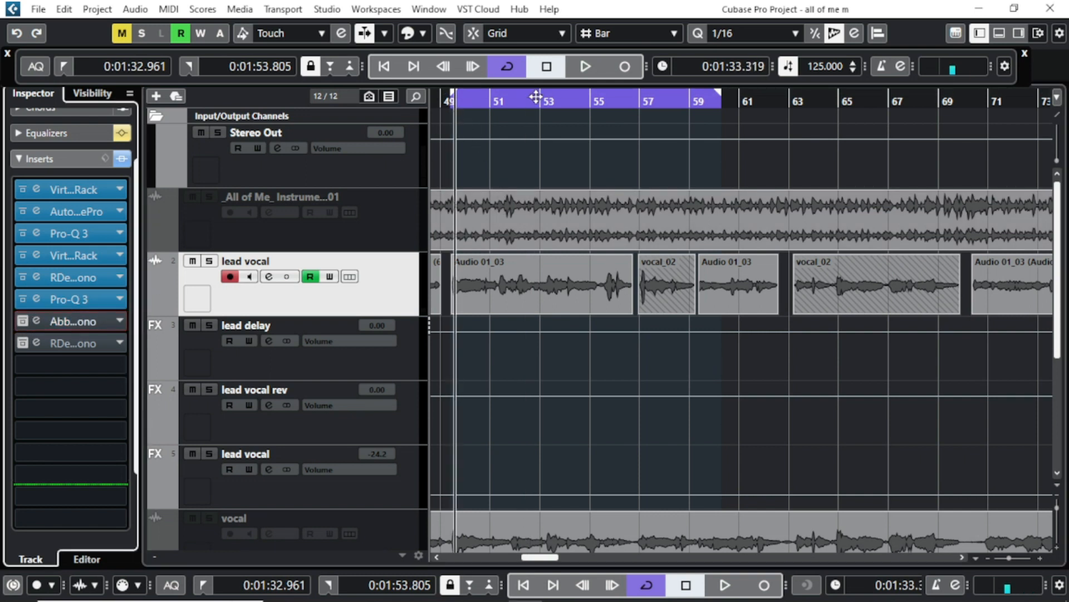
pyautogui.click(588, 64)
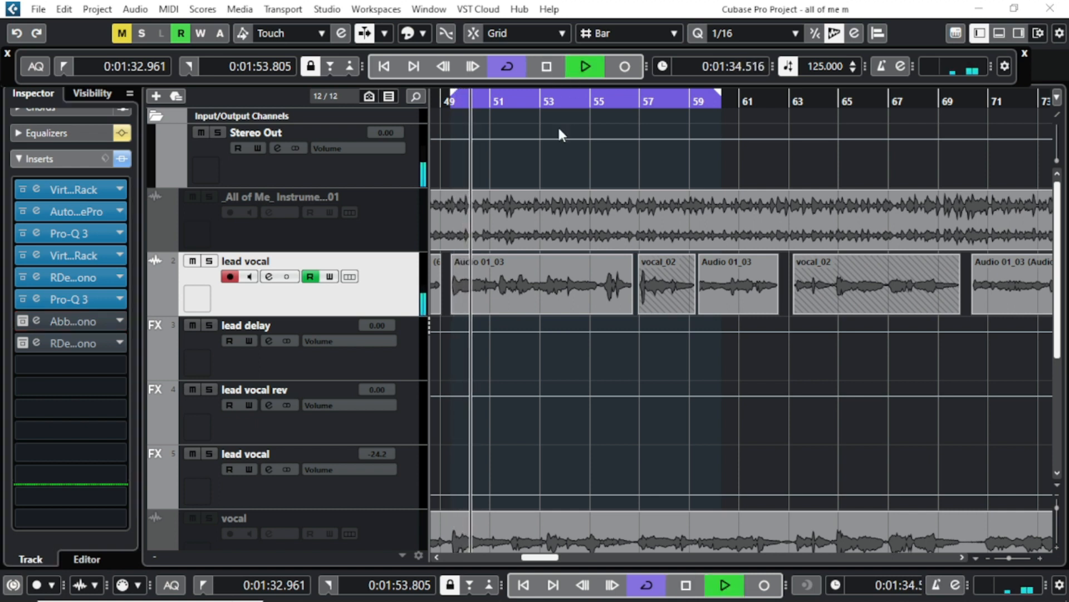
pyautogui.click(550, 75)
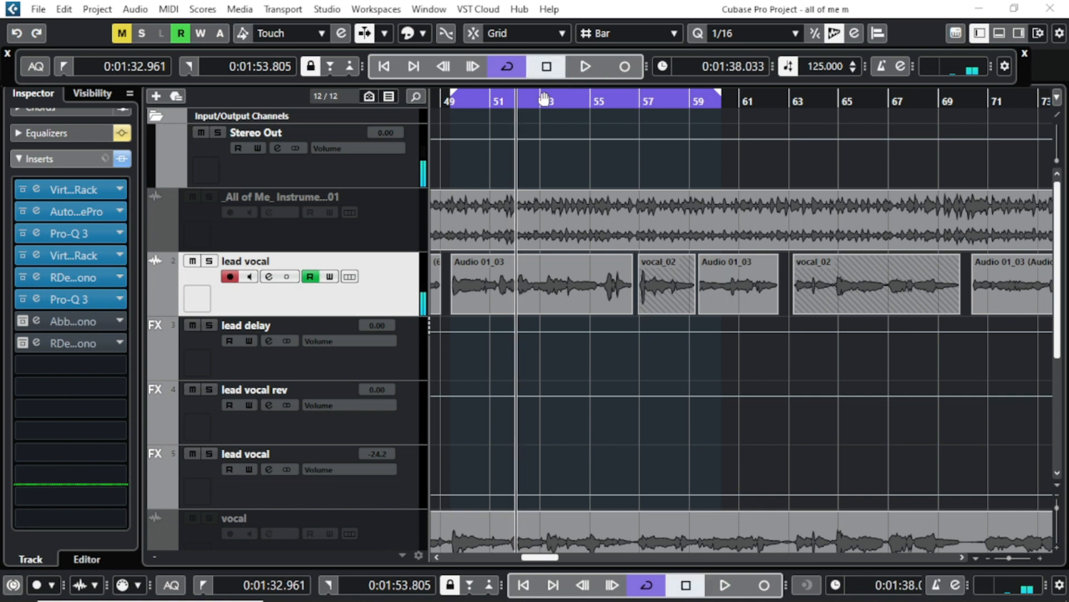
# - Turn off the Abbey Road Saturator's bypass, audition the same passage from bar 49 through it, and stop playback
pyautogui.click(23, 321)
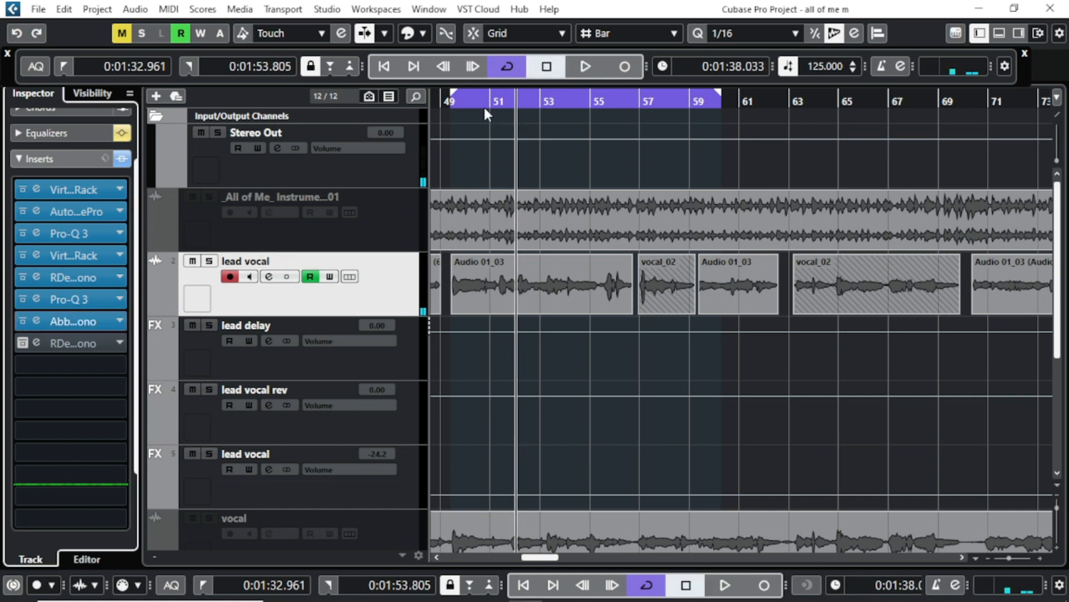
pyautogui.click(451, 104)
pyautogui.press('space')
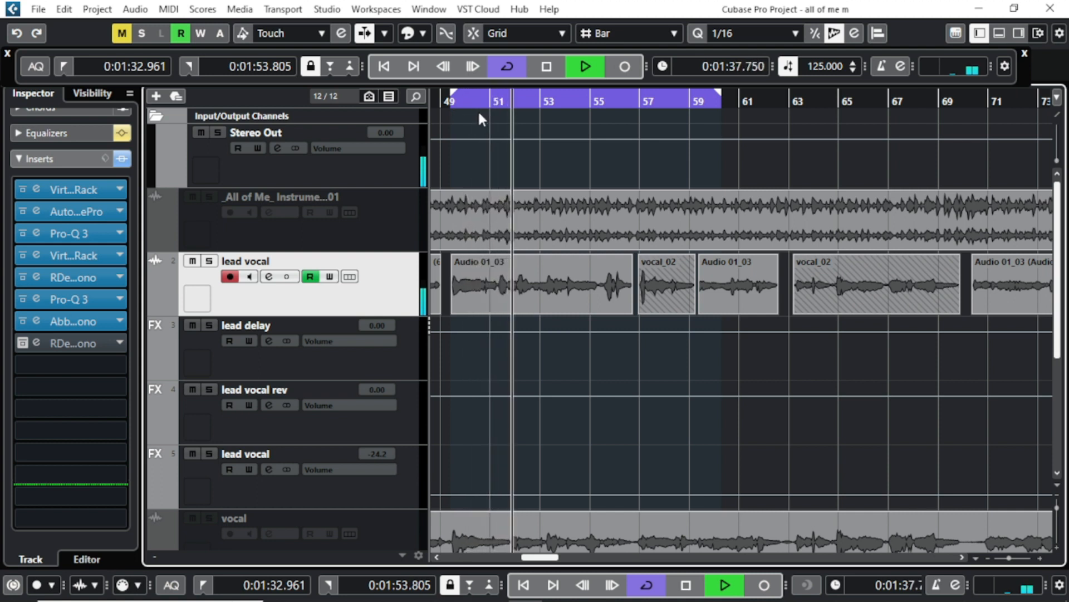
pyautogui.click(550, 81)
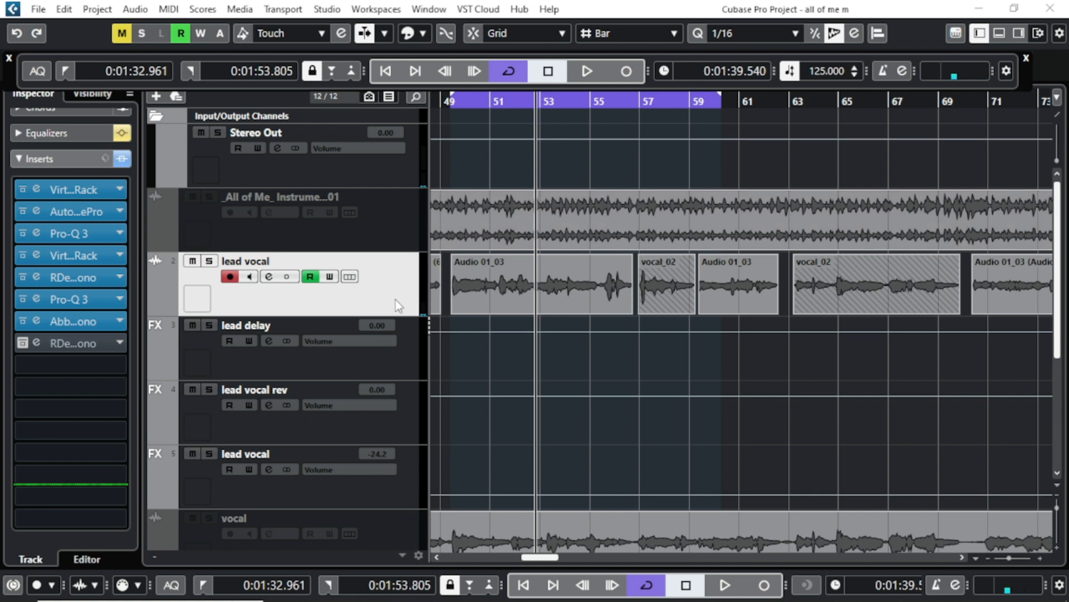
# - Open the RDeEsser Mono in the eighth lead vocal insert slot, position its window, and toggle its filter type away and back
pyautogui.click(61, 343)
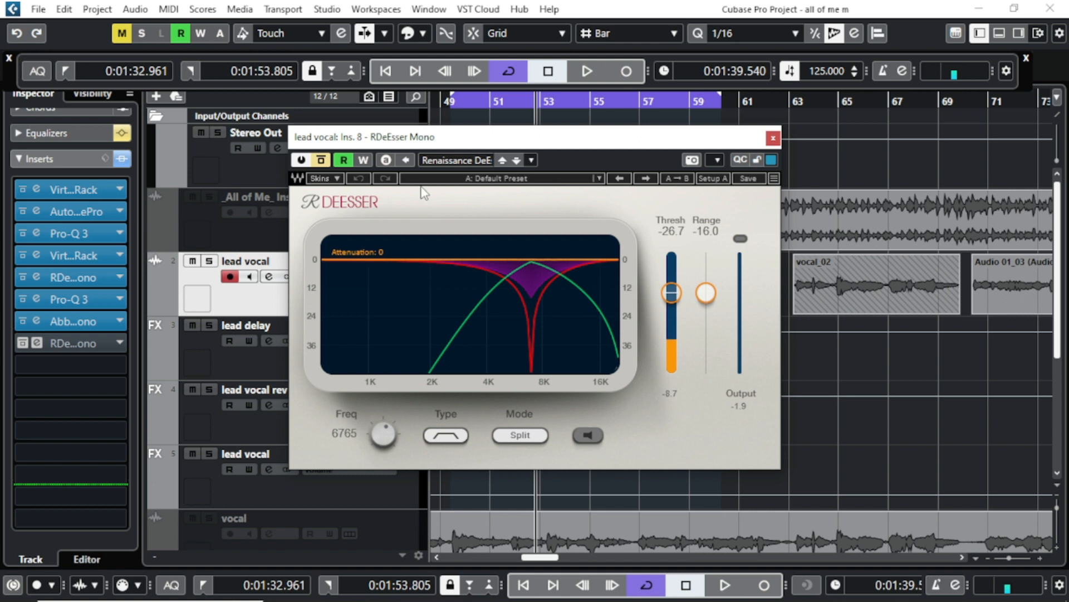
pyautogui.moveTo(486, 144); pyautogui.dragTo(405, 156)
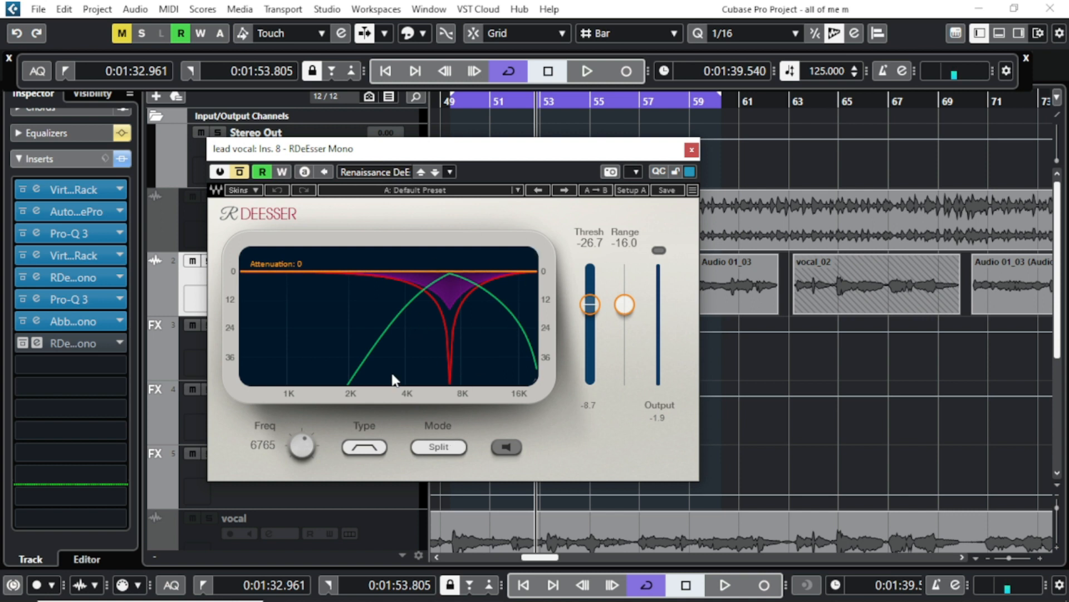
pyautogui.moveTo(436, 156); pyautogui.dragTo(462, 153)
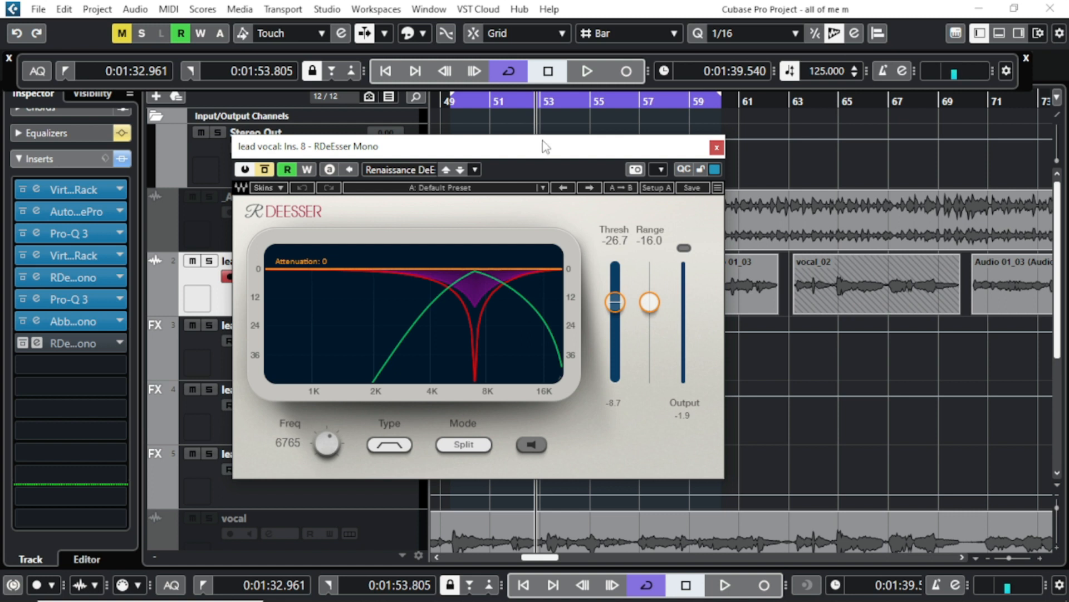
pyautogui.moveTo(543, 141); pyautogui.dragTo(526, 150)
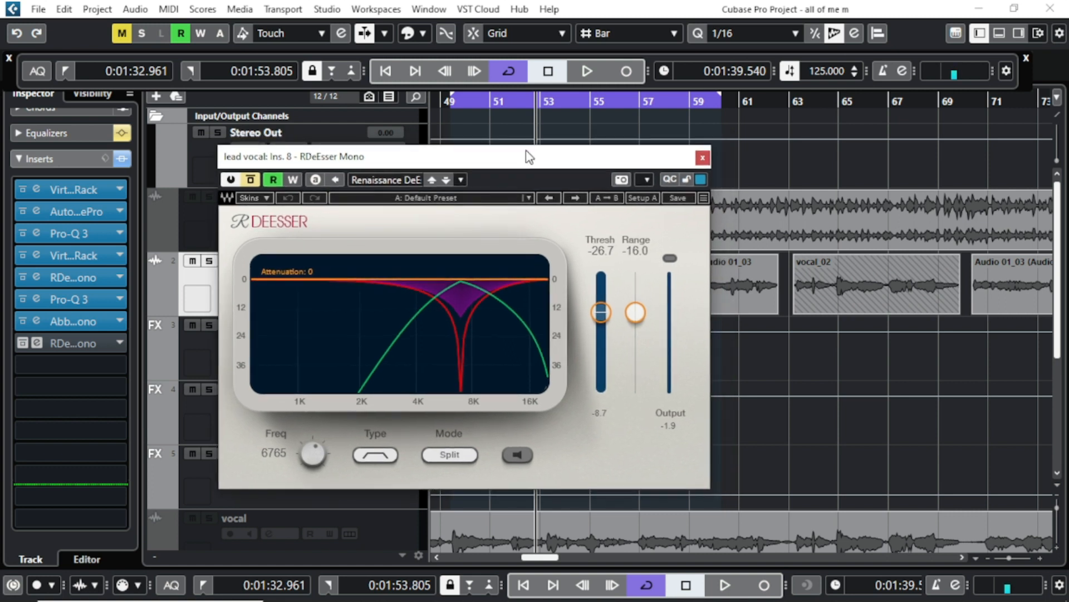
pyautogui.click(387, 453)
pyautogui.click(377, 456)
# - Play the vocal while toggling the RDeEsser's sidechain monitoring on and off, disable the plug-in's bypass, and stop playback
pyautogui.click(590, 69)
pyautogui.click(516, 455)
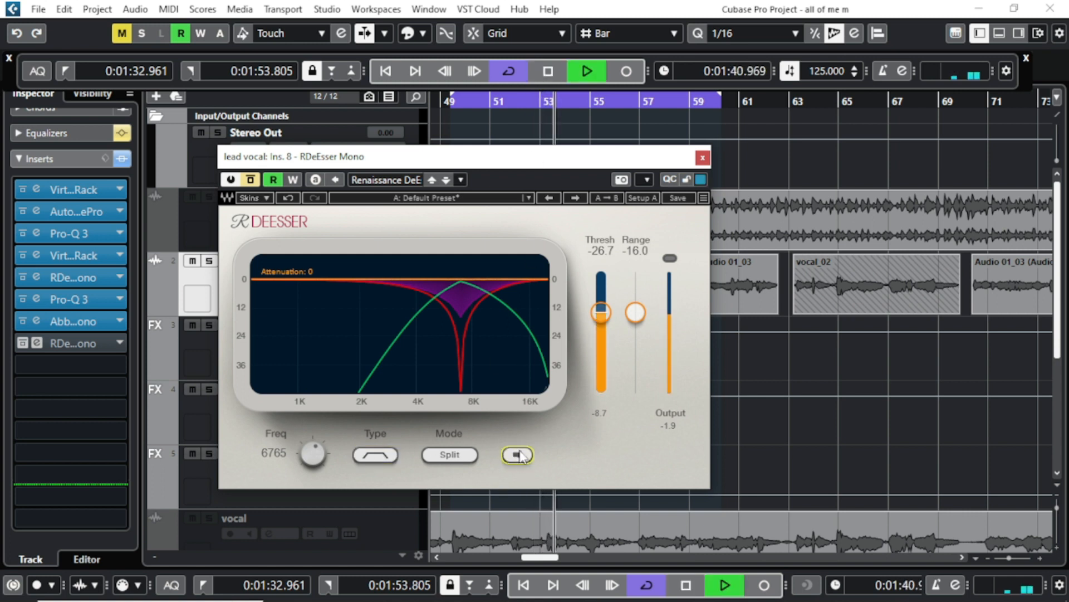
pyautogui.click(511, 458)
pyautogui.click(252, 179)
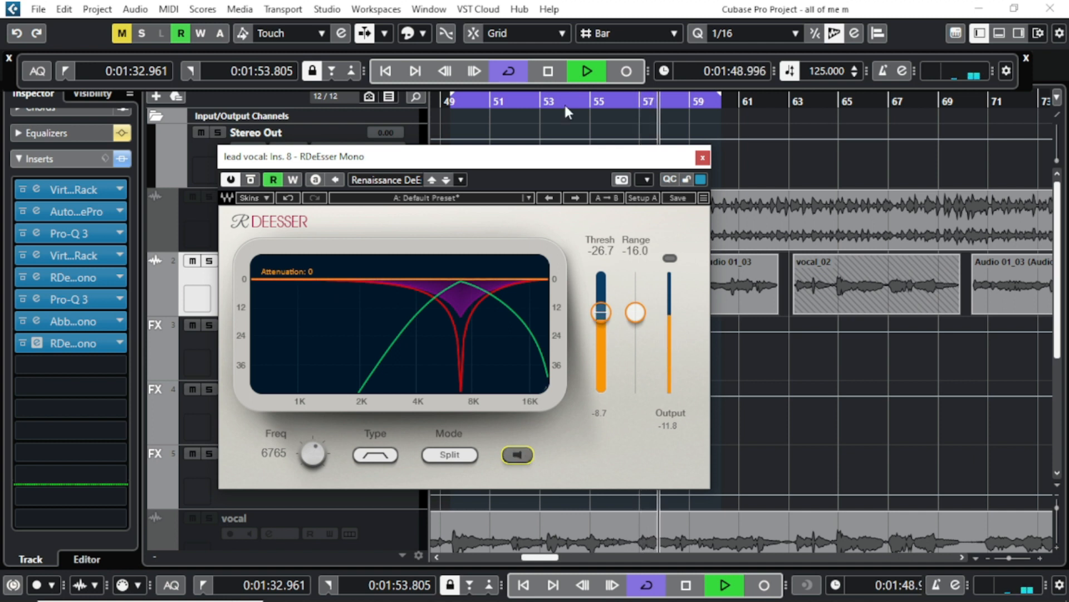
pyautogui.click(548, 71)
# - Deactivate the RDeEsser, audition the lead vocal from just after bar 49 without de-essing, and stop playback
pyautogui.moveTo(521, 159); pyautogui.dragTo(540, 189)
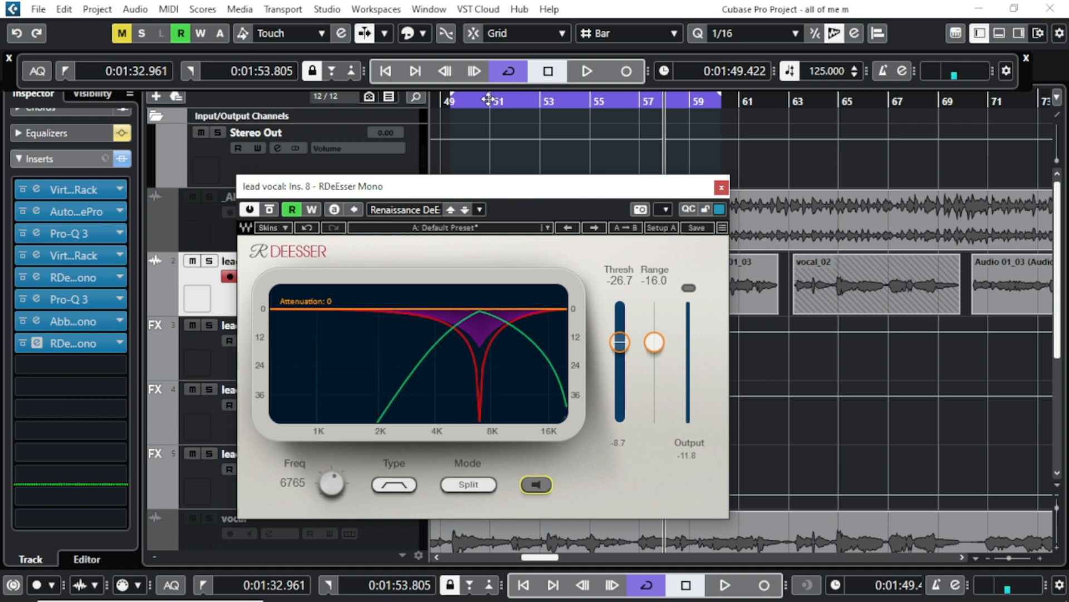
pyautogui.click(461, 108)
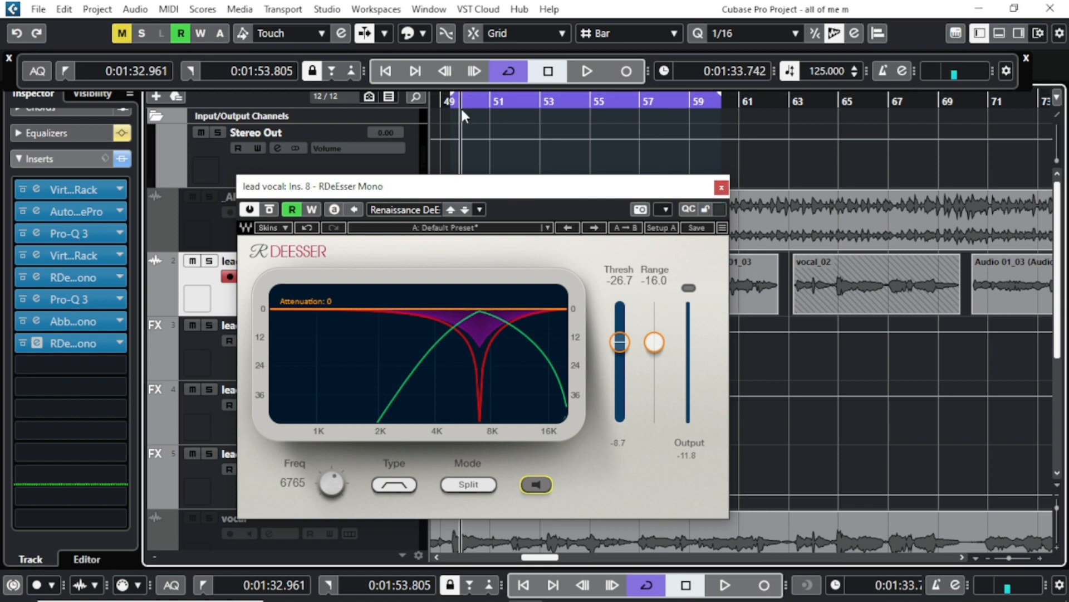
pyautogui.click(249, 209)
pyautogui.click(587, 73)
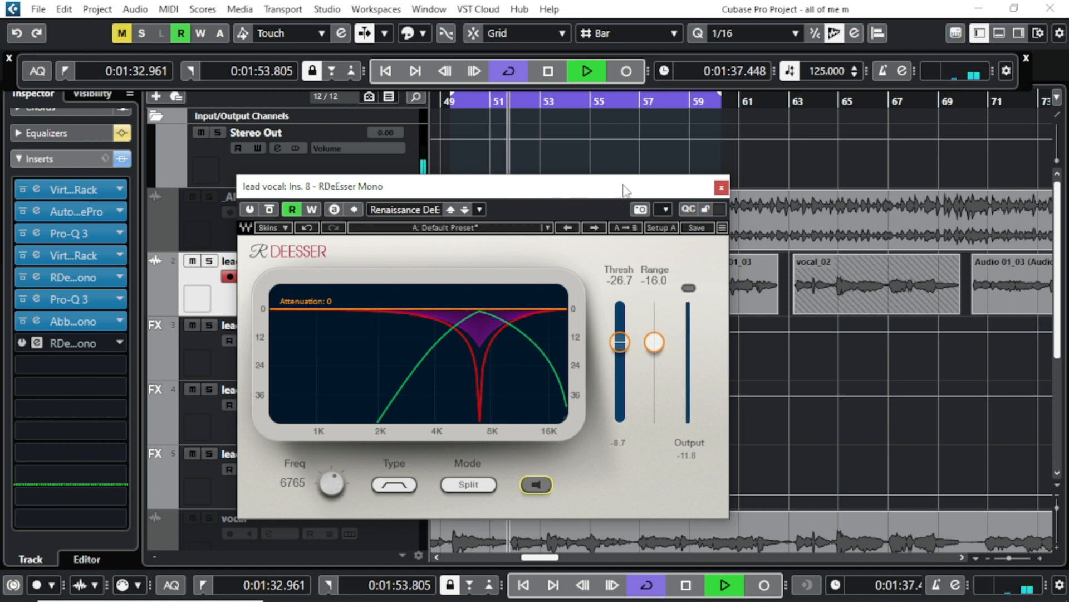
pyautogui.click(554, 80)
# - Reactivate the RDeEsser, audition the same passage from just after bar 49 with de-essing, and stop playback
pyautogui.click(471, 98)
pyautogui.click(249, 209)
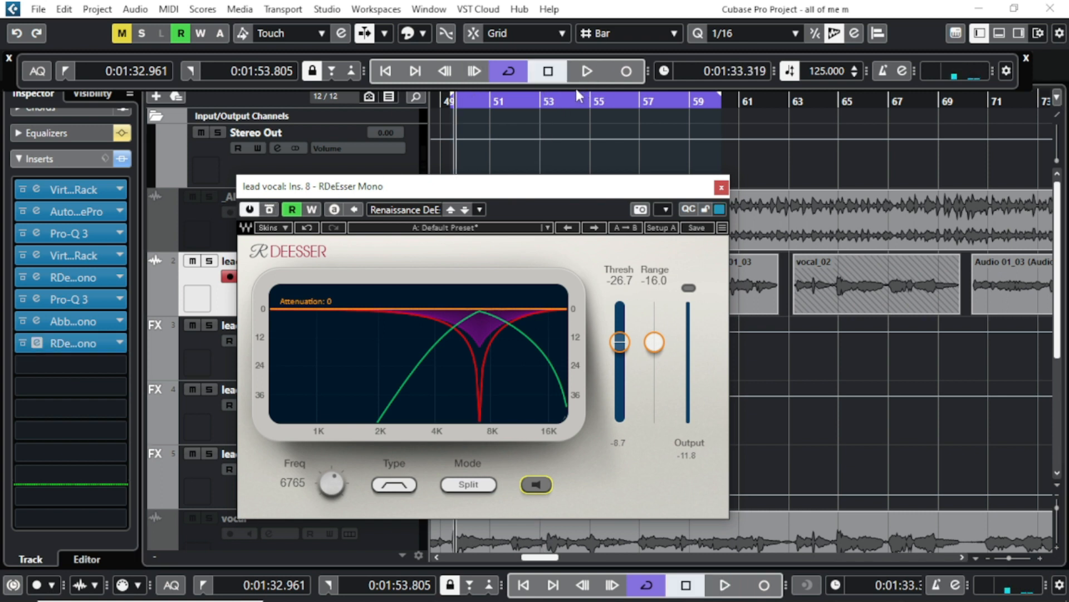
pyautogui.click(594, 79)
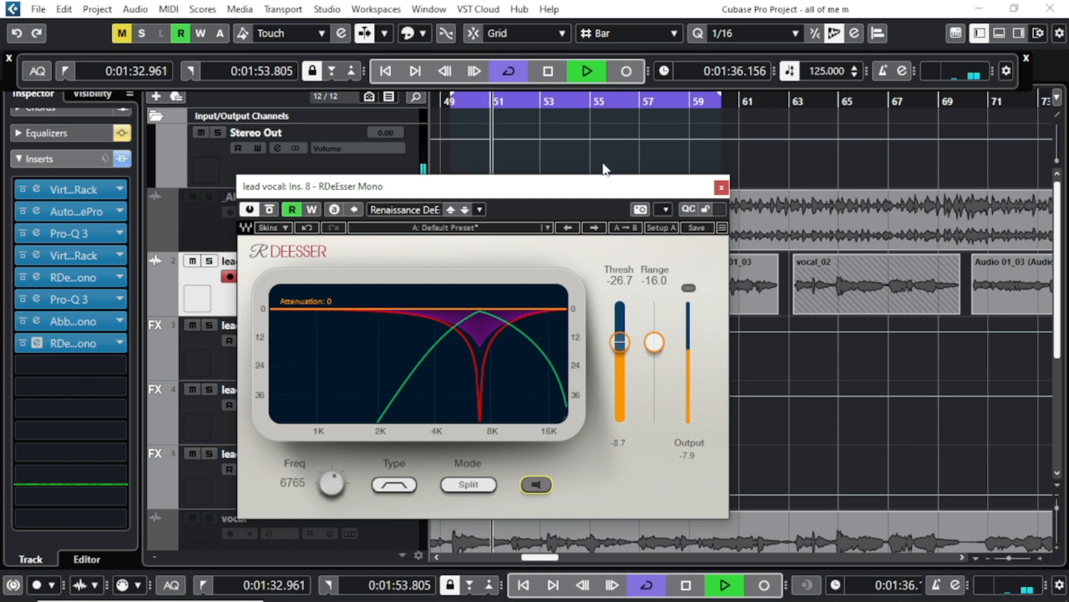
pyautogui.click(557, 81)
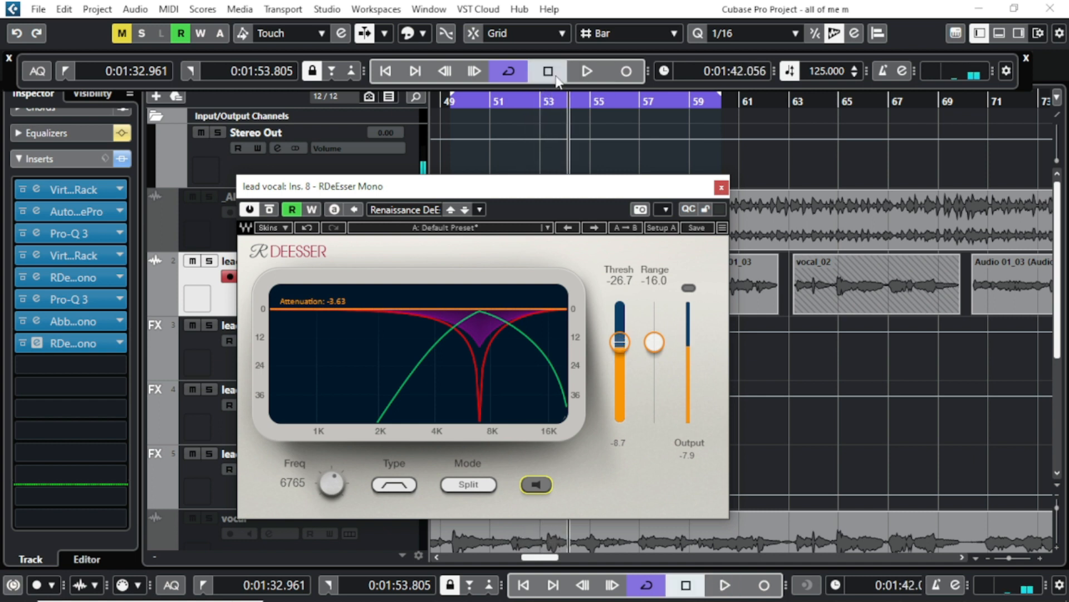
# - Close and reopen the RDeEsser in the eighth lead vocal insert slot, and resume playback from the current position
pyautogui.click(721, 187)
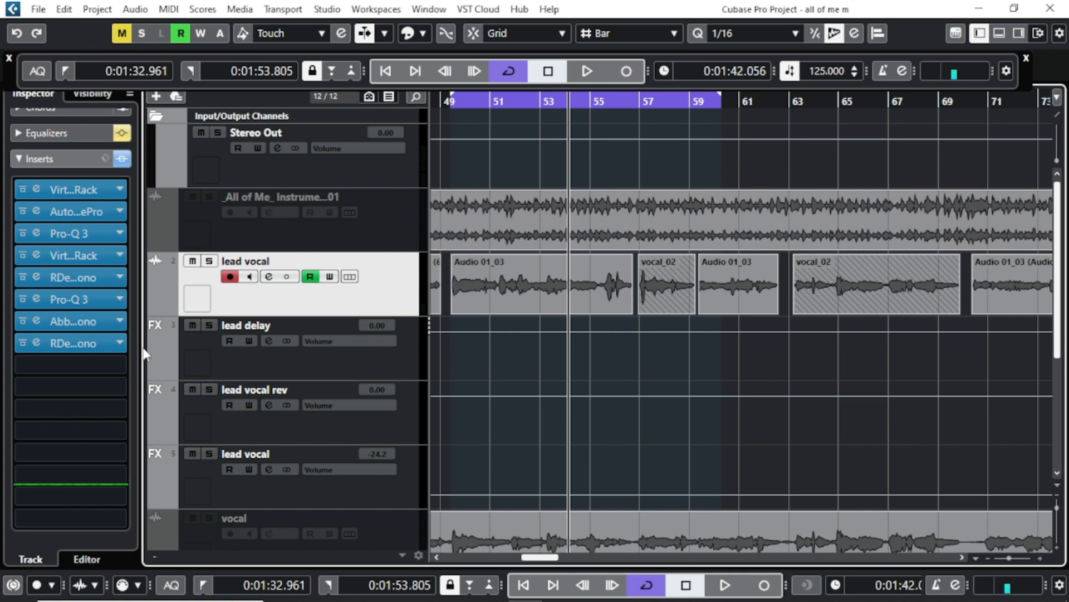
pyautogui.click(83, 343)
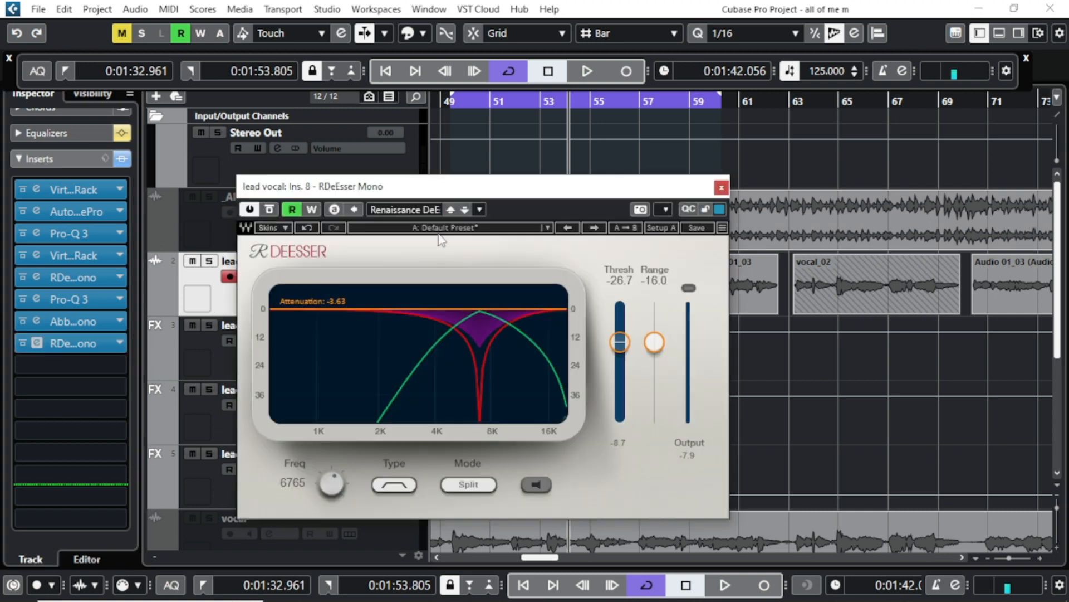
pyautogui.click(589, 81)
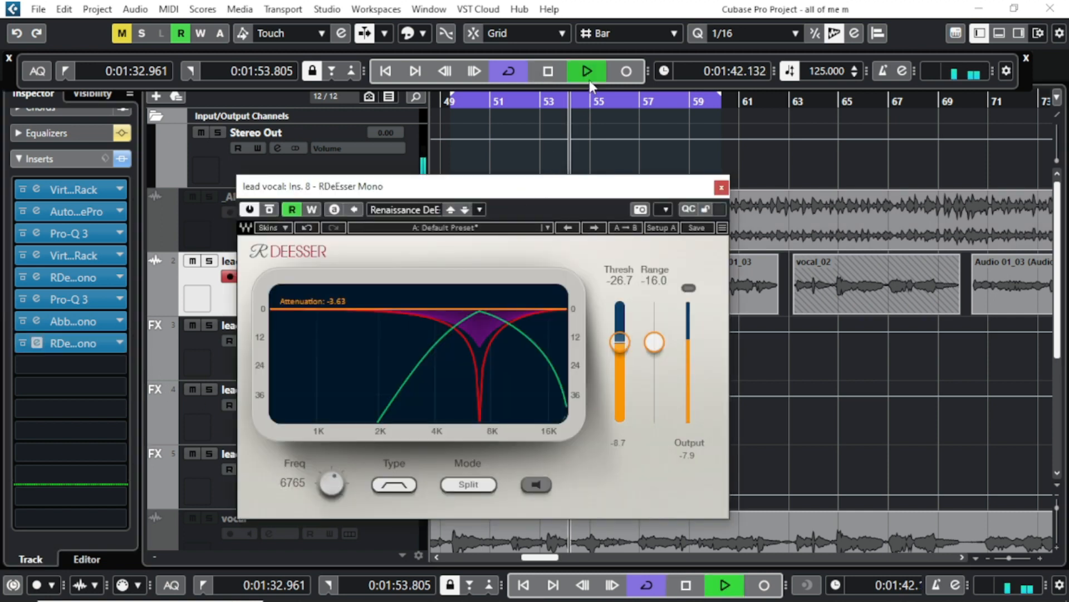
# - Stop playback with the RDeEsser closed and freeze the lead vocal channel
pyautogui.click(554, 74)
pyautogui.click(723, 189)
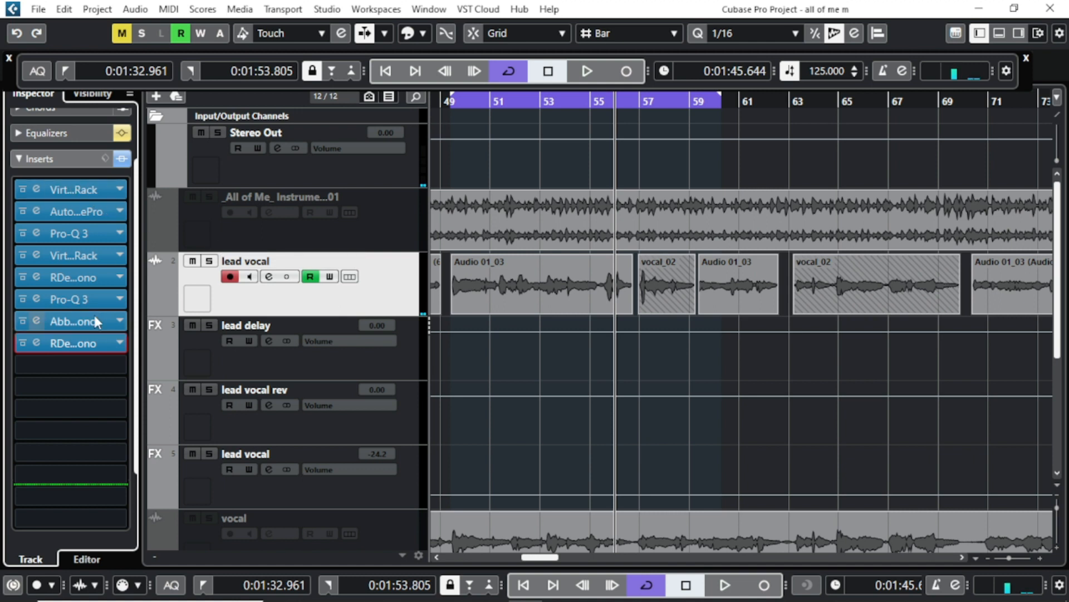
pyautogui.scroll(3, 79, 139)
pyautogui.click(76, 119)
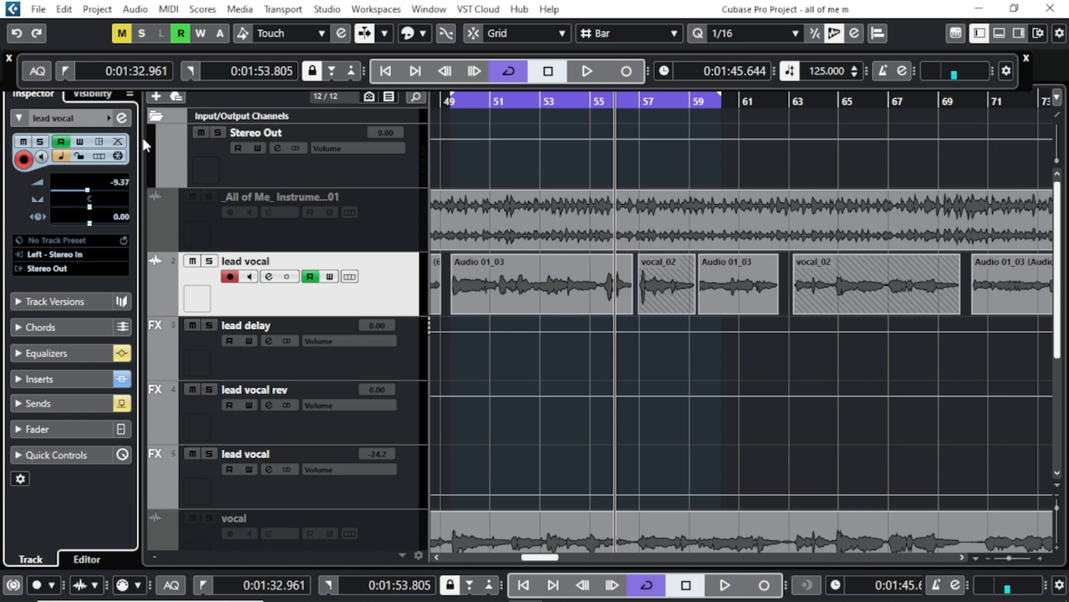
pyautogui.click(118, 155)
pyautogui.click(533, 340)
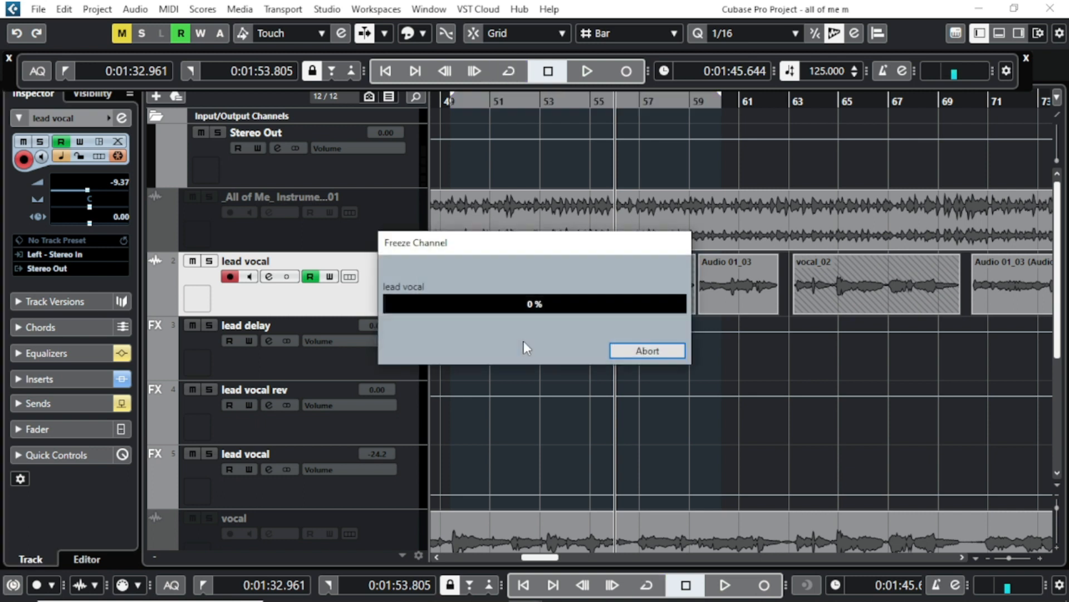
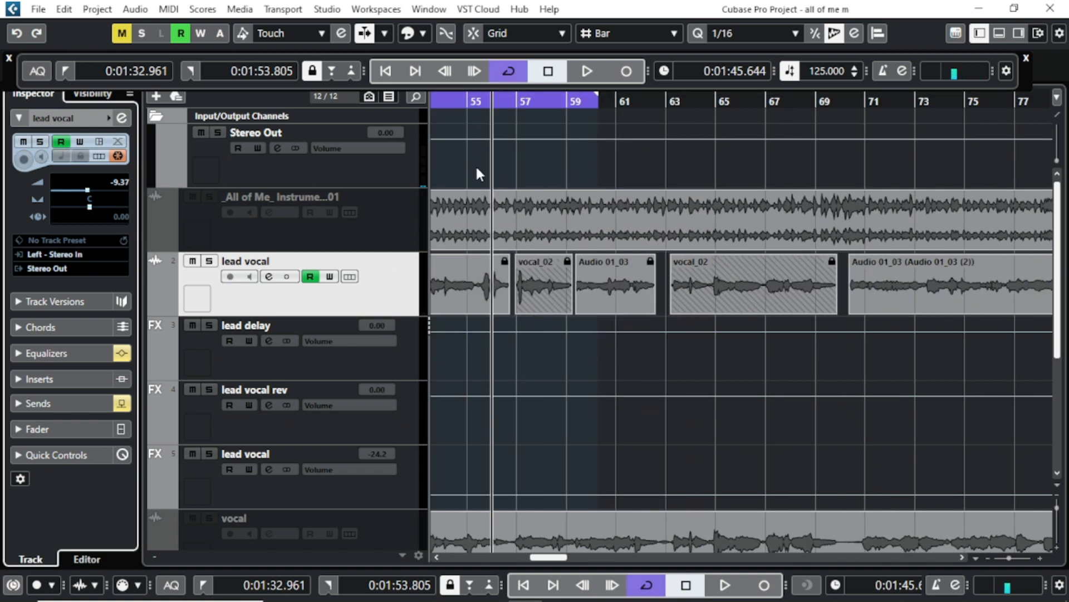
# - Place the playback cursor at about 1:40 inside the cycle range and review the lead vocal's frozen inserts
pyautogui.moveTo(467, 103); pyautogui.dragTo(502, 72)
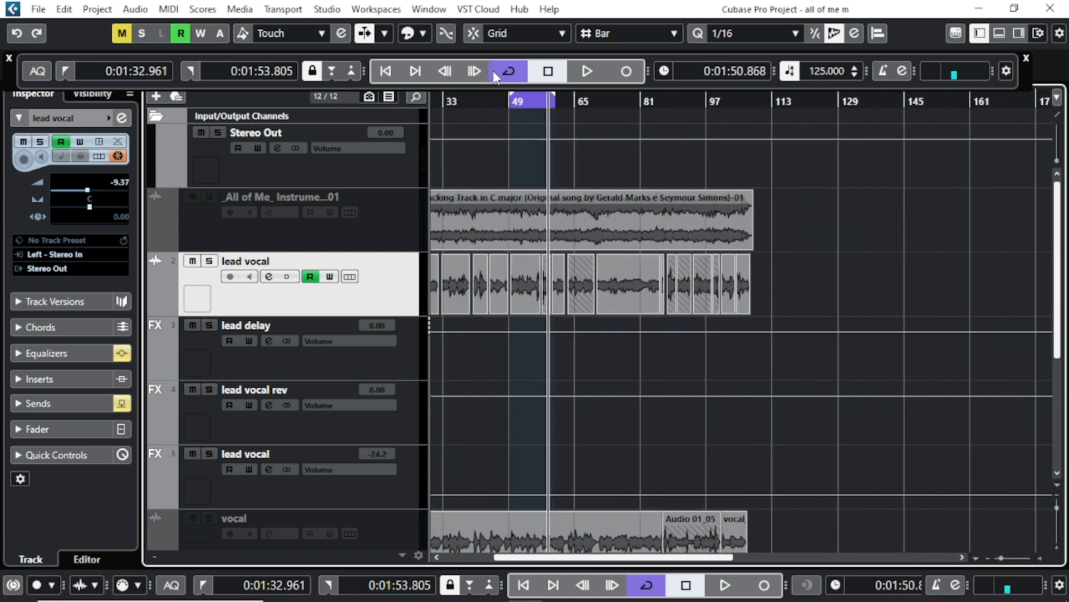
pyautogui.click(526, 101)
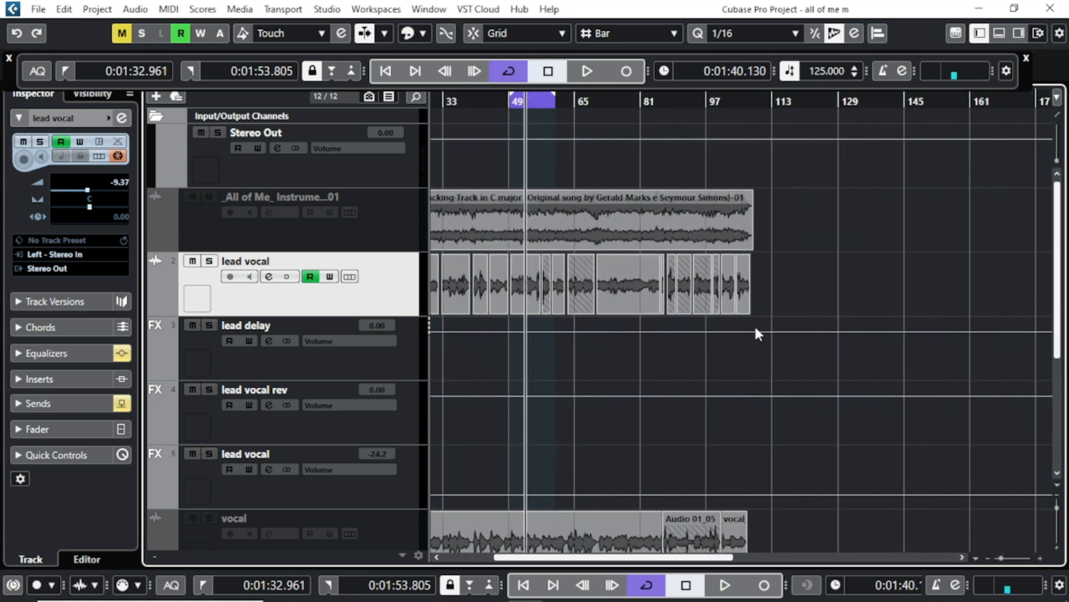
pyautogui.click(21, 379)
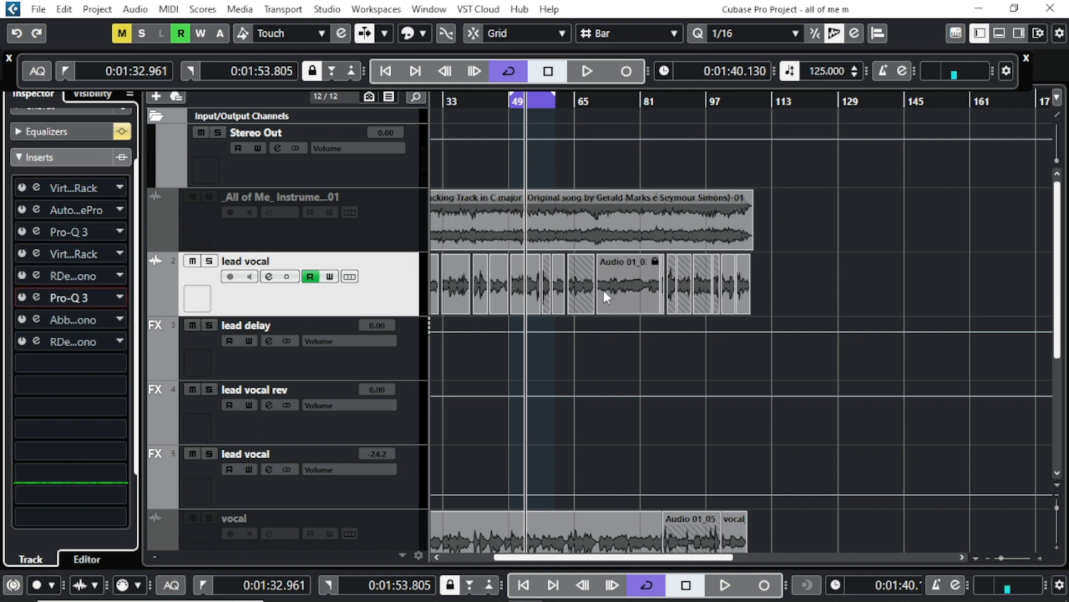
pyautogui.click(18, 158)
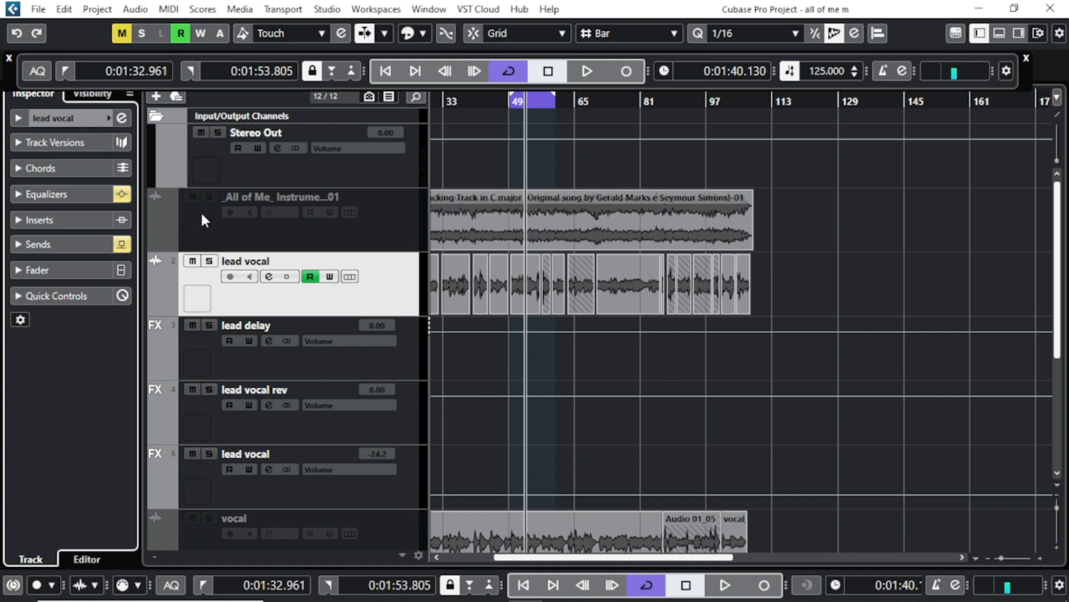
# - Open the lead vocal's channel settings and position the window so its equalizer is in view
pyautogui.click(268, 277)
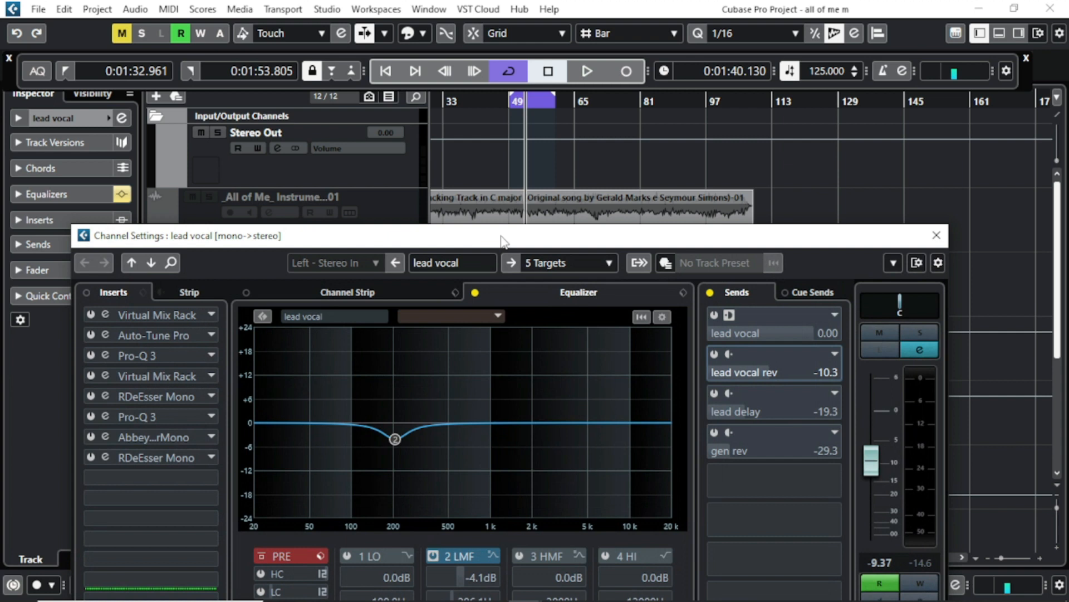
pyautogui.moveTo(511, 240); pyautogui.dragTo(493, 202)
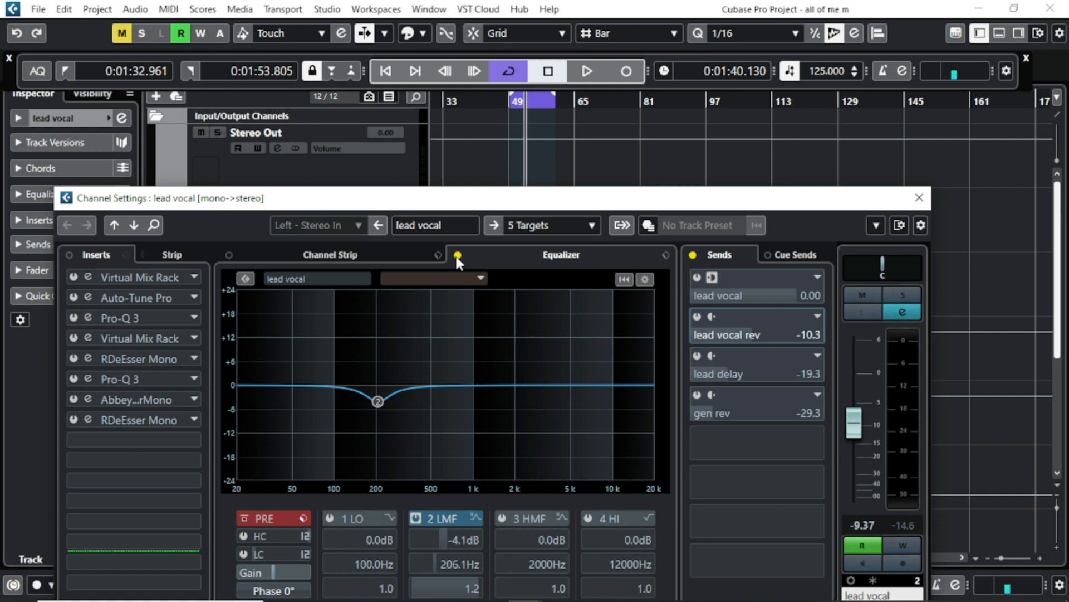
pyautogui.moveTo(452, 206); pyautogui.dragTo(432, 125)
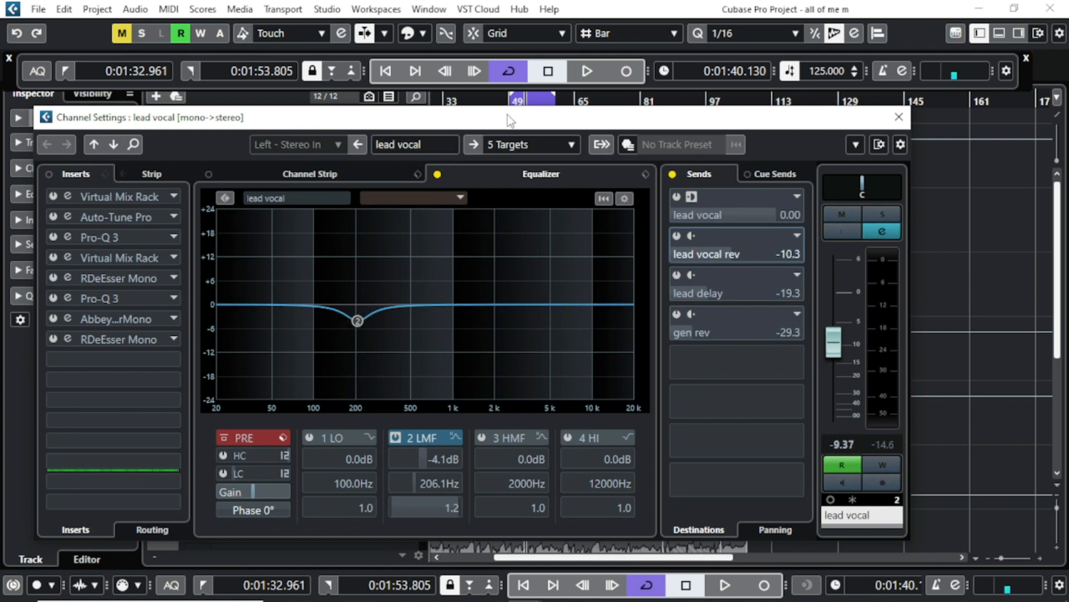
pyautogui.moveTo(506, 115); pyautogui.dragTo(505, 189)
# - Activate the lead vocal's channel equalizer, comparing it with the bypassed sound during playback, and close the channel settings
pyautogui.click(586, 71)
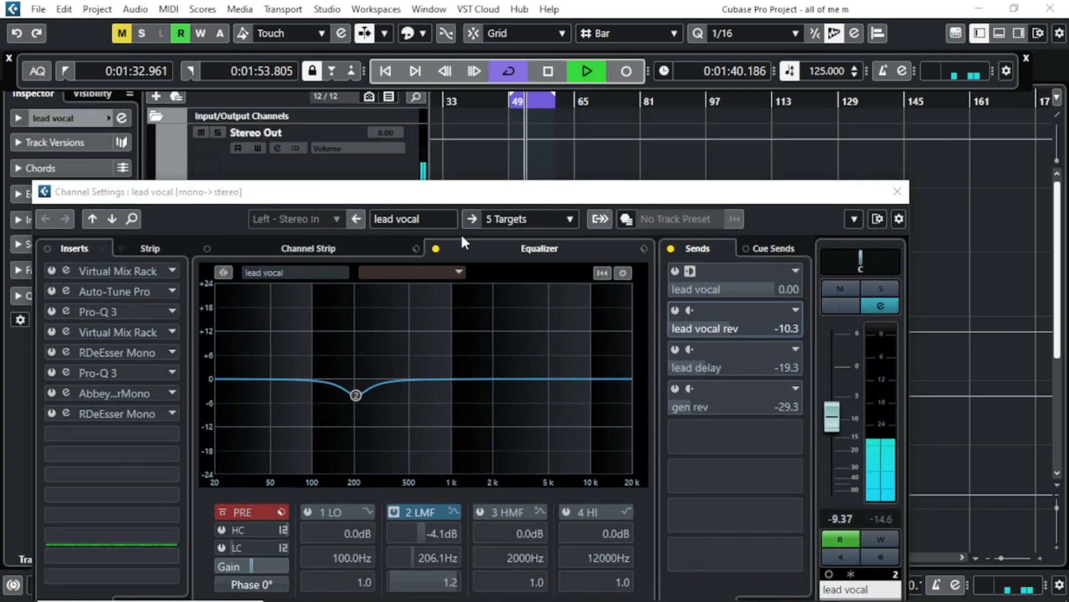
pyautogui.click(436, 249)
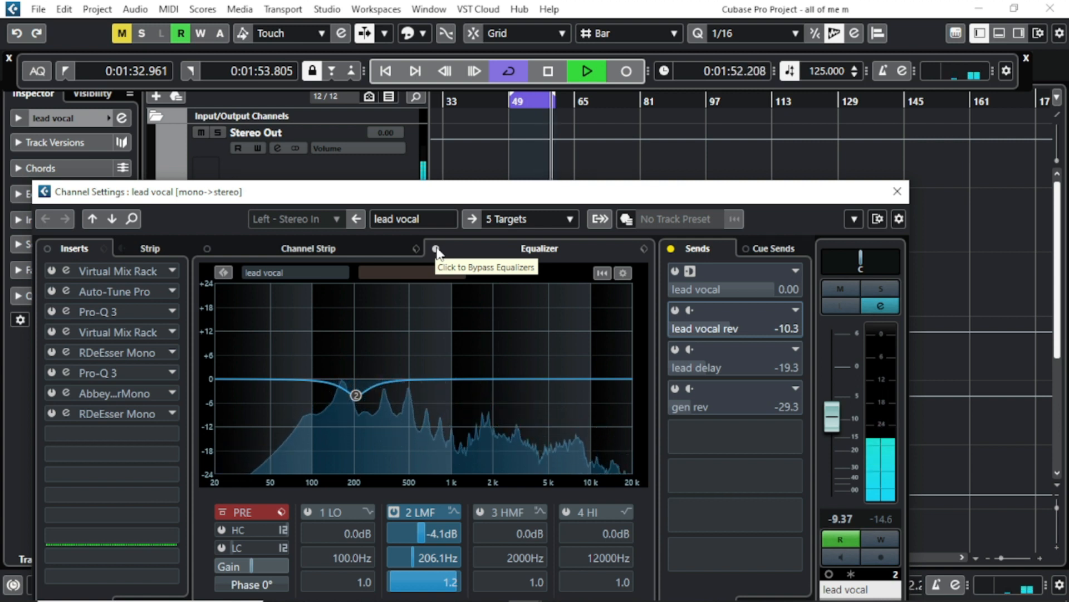
pyautogui.click(436, 249)
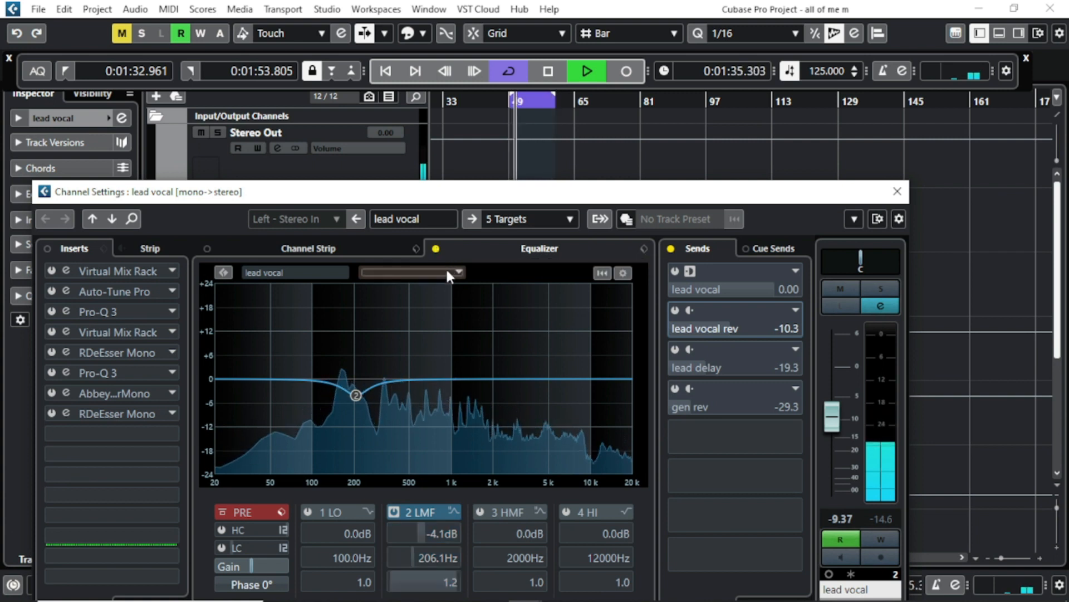
pyautogui.click(436, 249)
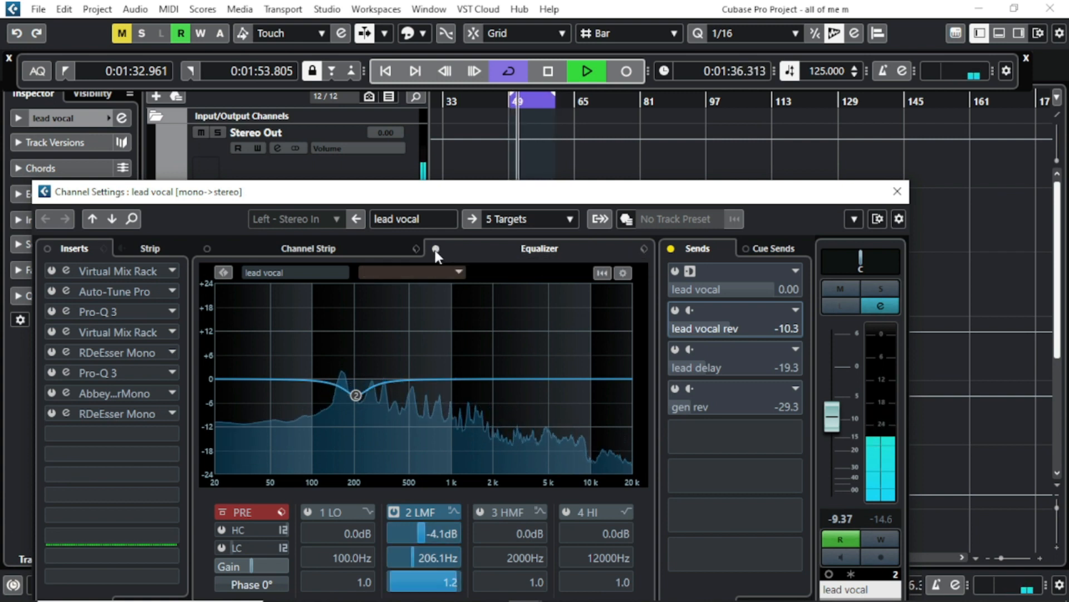
pyautogui.click(545, 78)
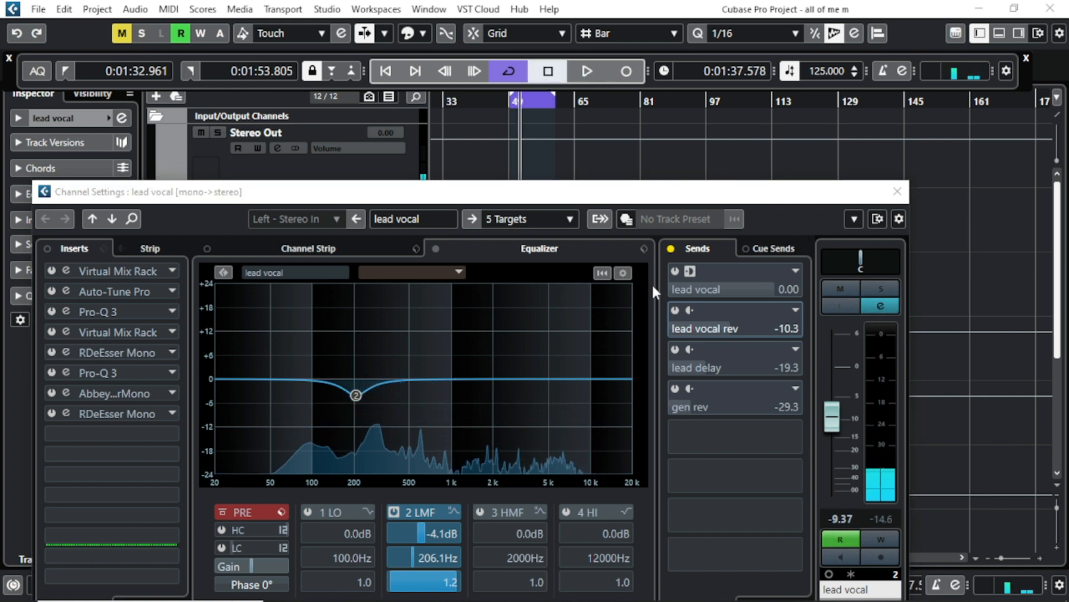
pyautogui.click(897, 191)
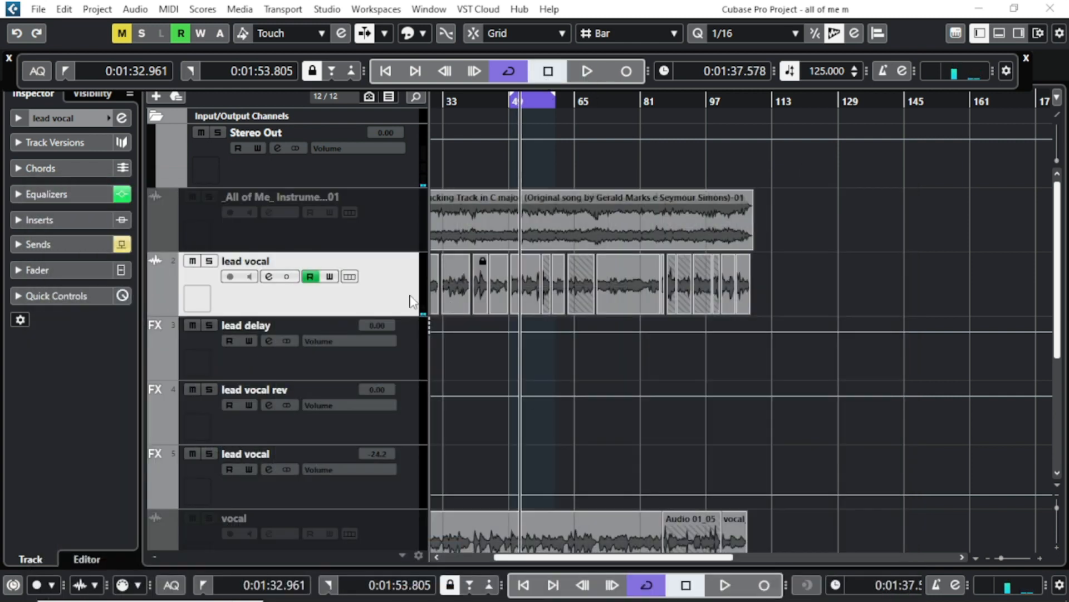
# - Show the lead vocal's sends and open the CLA-76 compressor inserted on the lead vocal FX channel
pyautogui.click(24, 244)
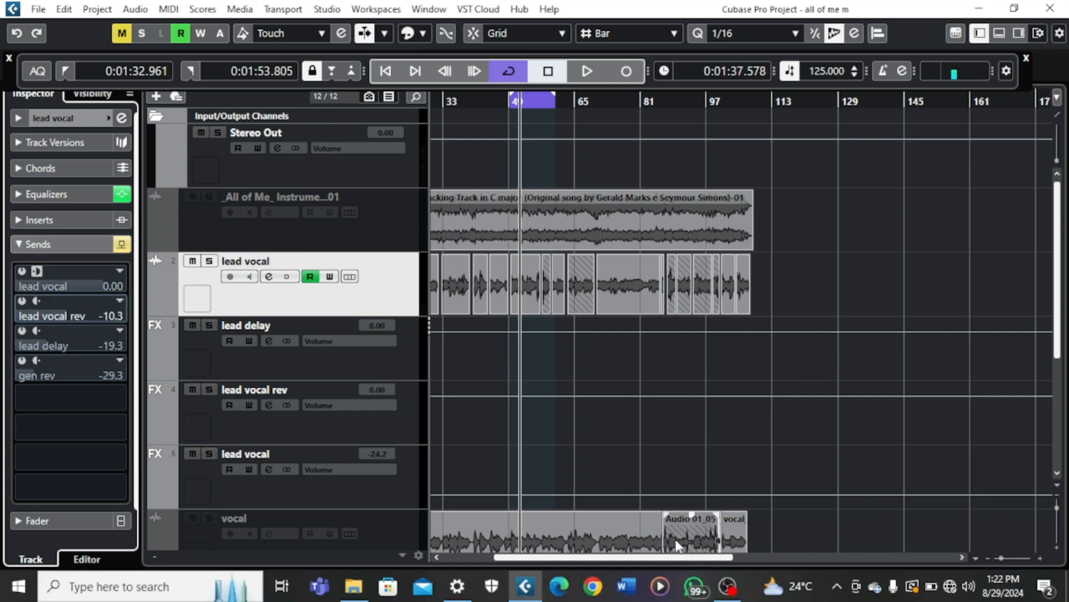
pyautogui.click(38, 271)
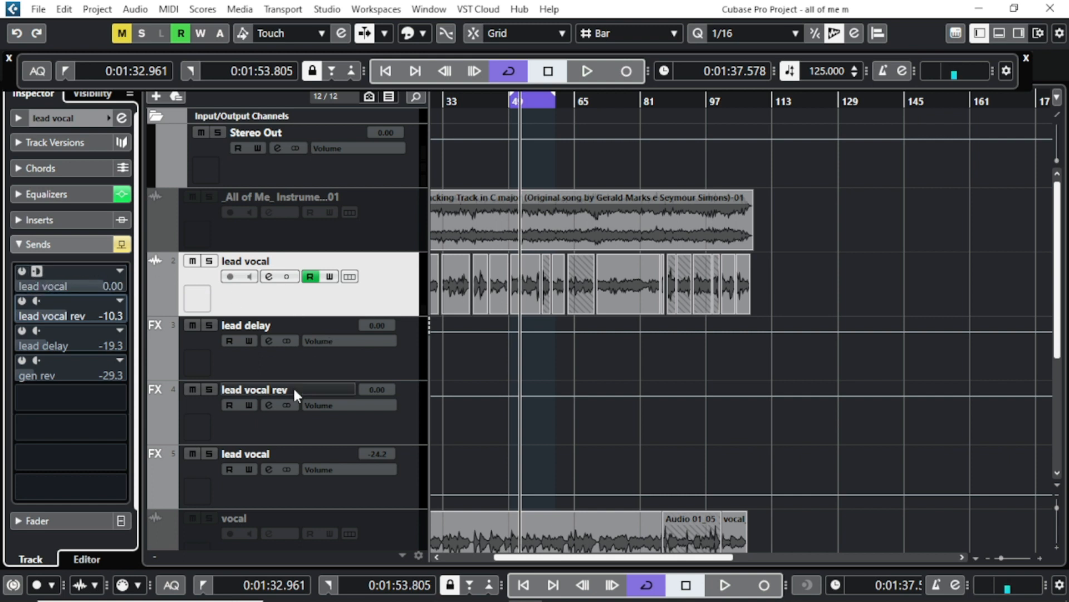
pyautogui.click(280, 490)
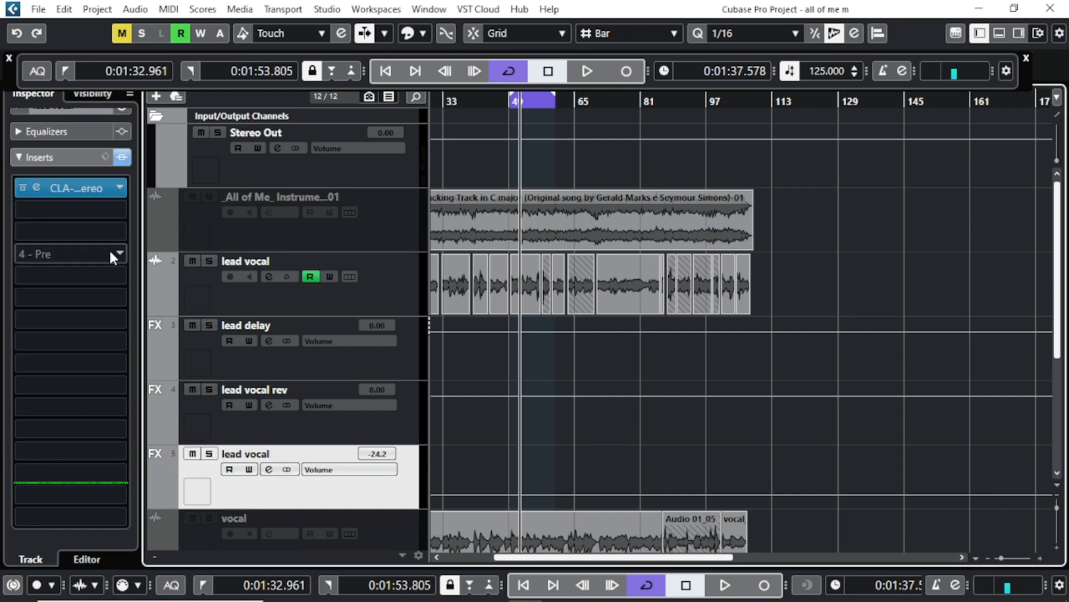
pyautogui.click(83, 190)
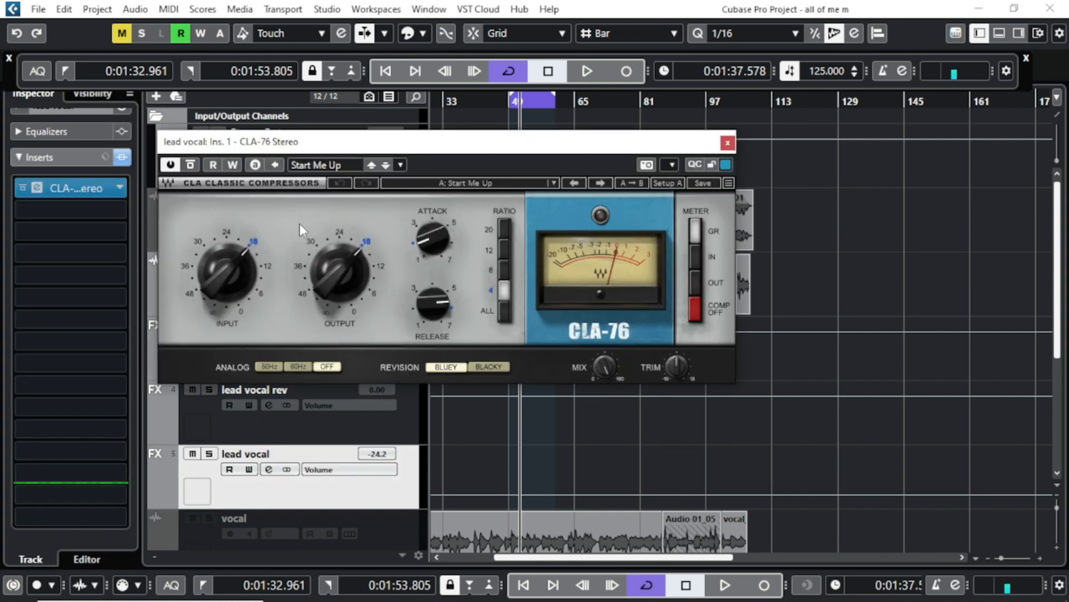
pyautogui.moveTo(492, 139); pyautogui.dragTo(676, 143)
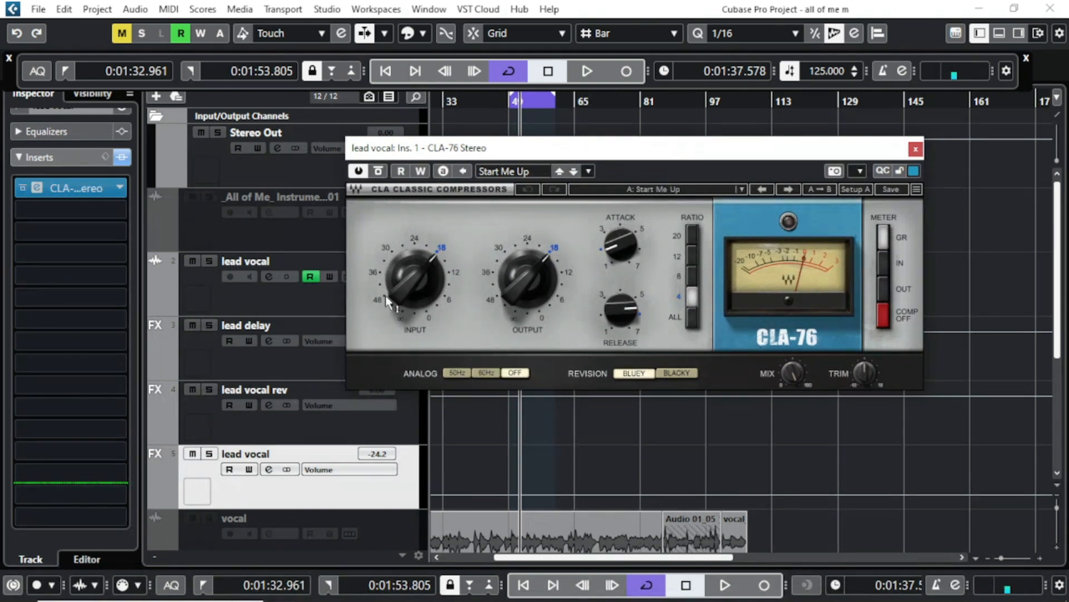
pyautogui.moveTo(509, 152); pyautogui.dragTo(442, 184)
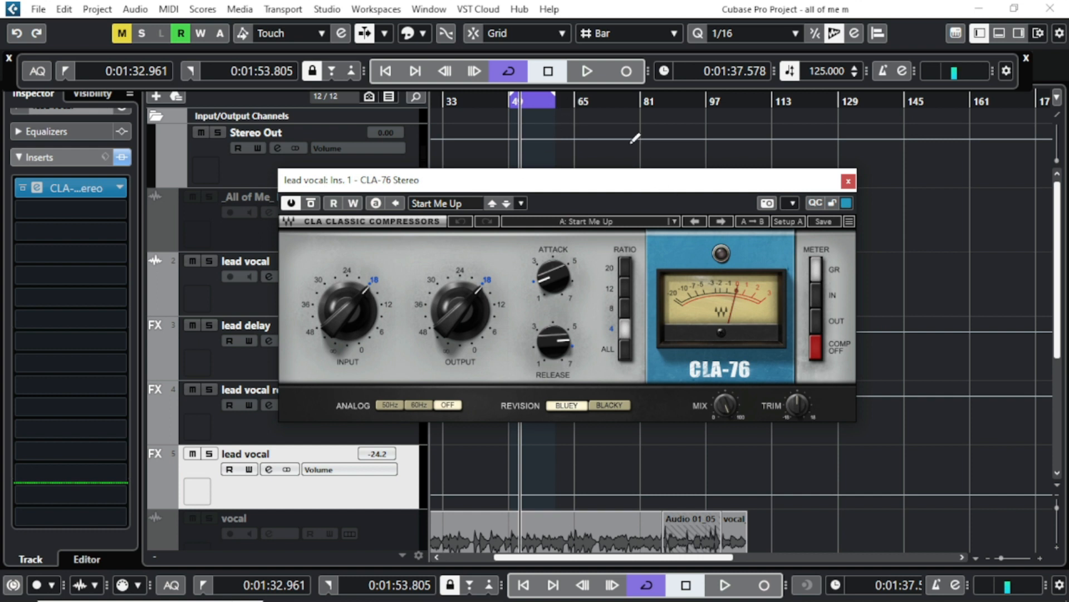
# - Activate the lead vocal track's send to the lead vocal FX channel while playing, and stop playback
pyautogui.click(233, 298)
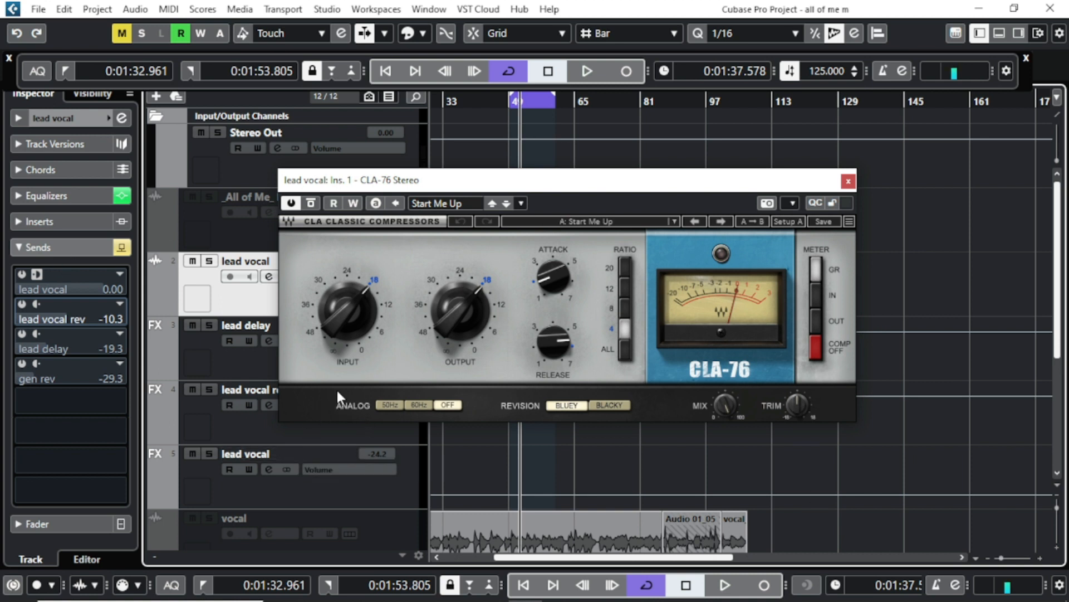
pyautogui.click(300, 489)
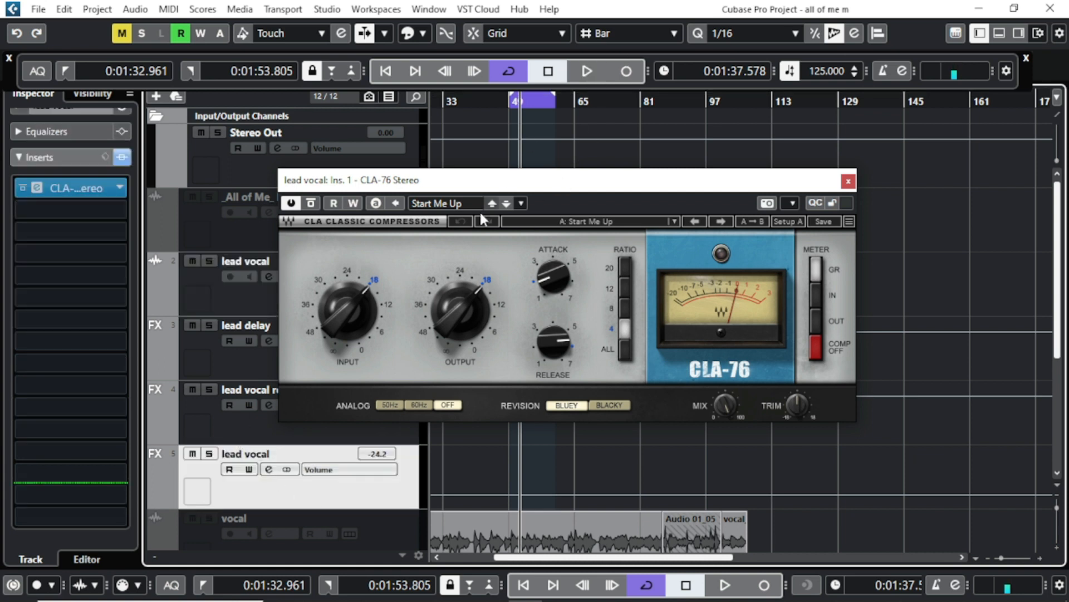
pyautogui.click(590, 72)
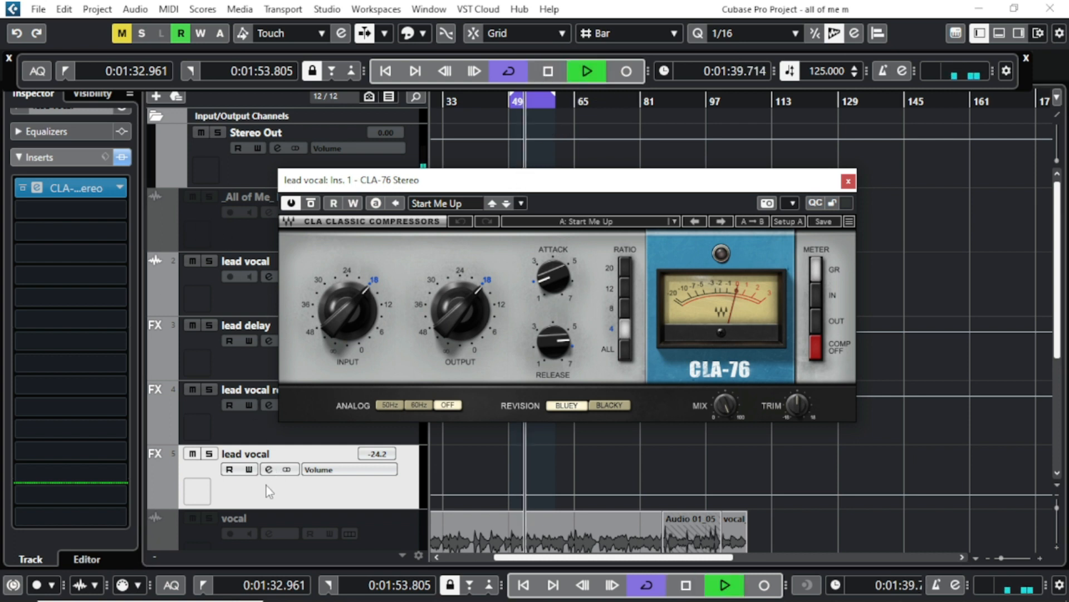
pyautogui.click(224, 297)
pyautogui.click(21, 275)
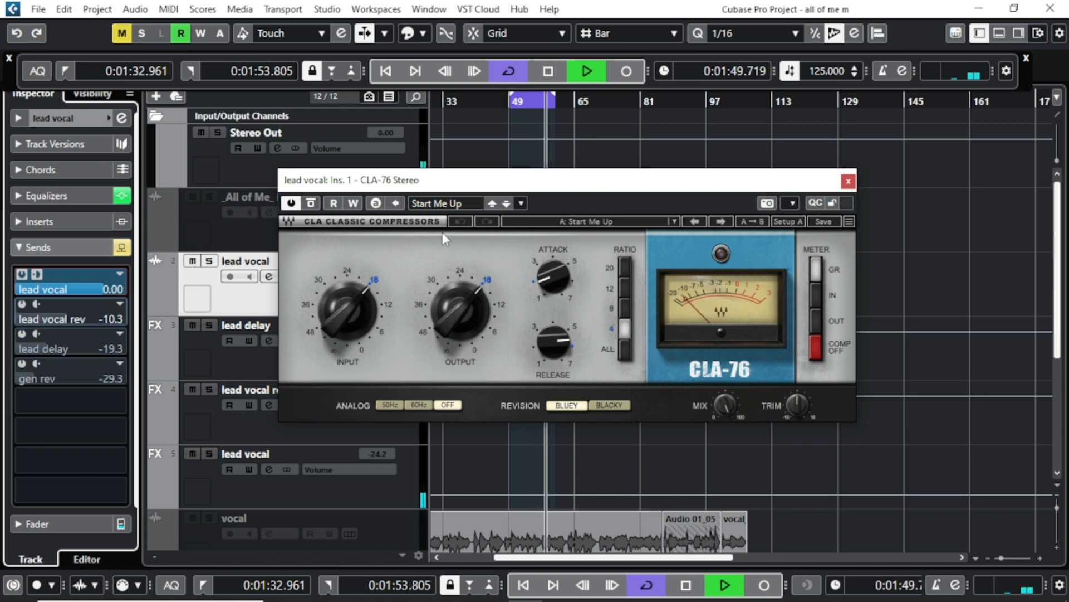
pyautogui.click(538, 72)
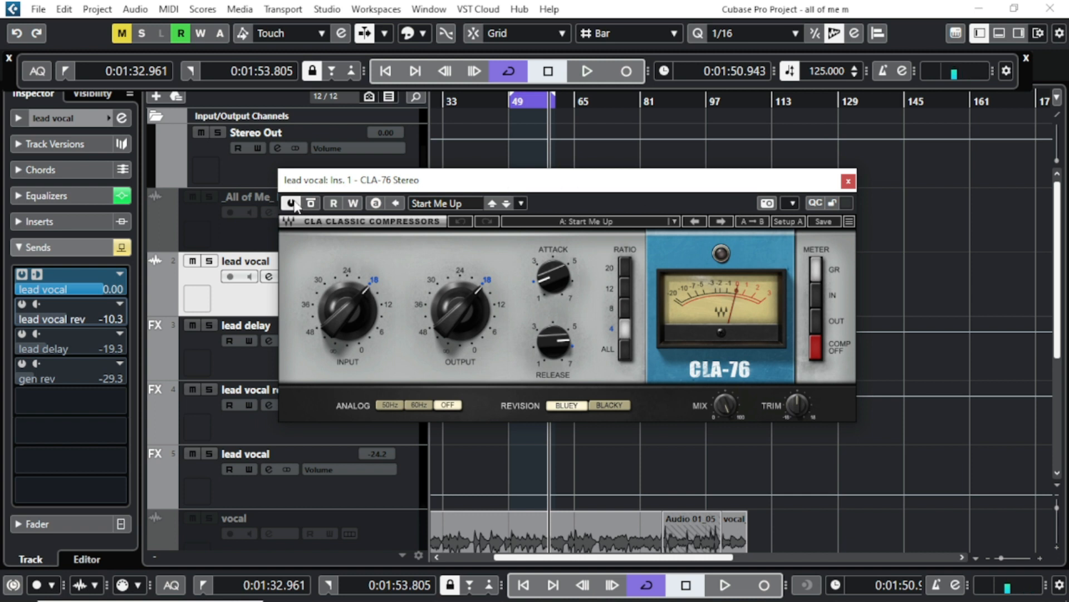
# - Play the section from around the start of the cycle range to compare the CLA-76 compression off and on
pyautogui.click(583, 67)
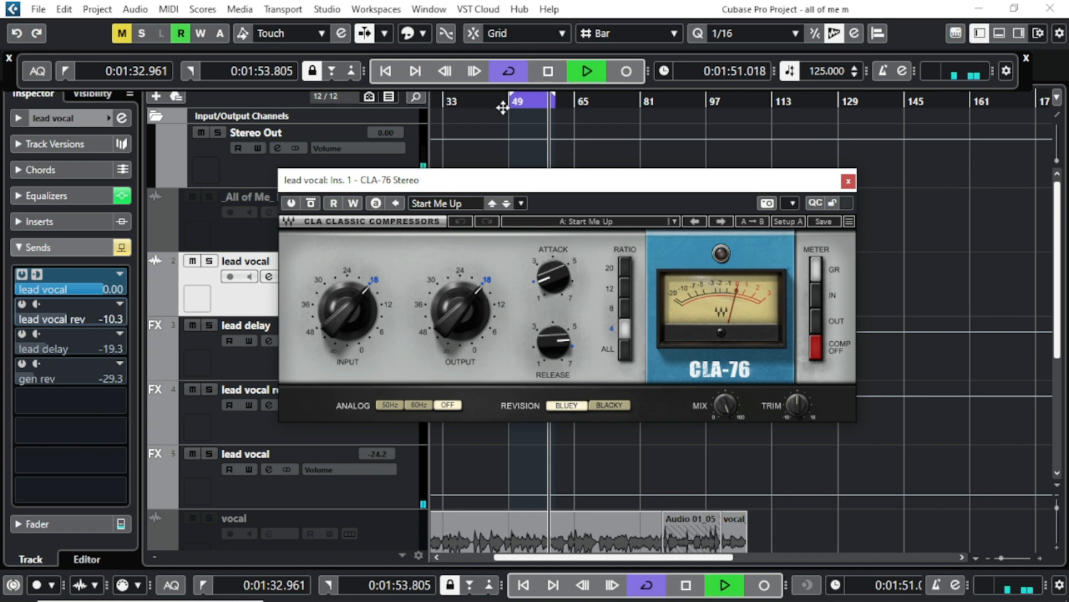
pyautogui.click(514, 105)
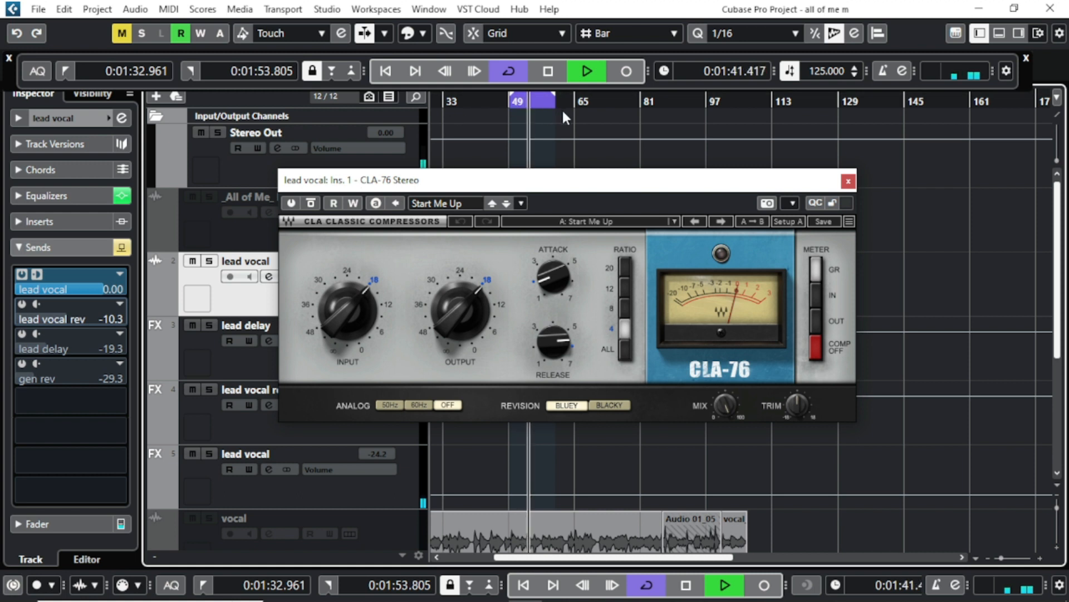
pyautogui.click(514, 106)
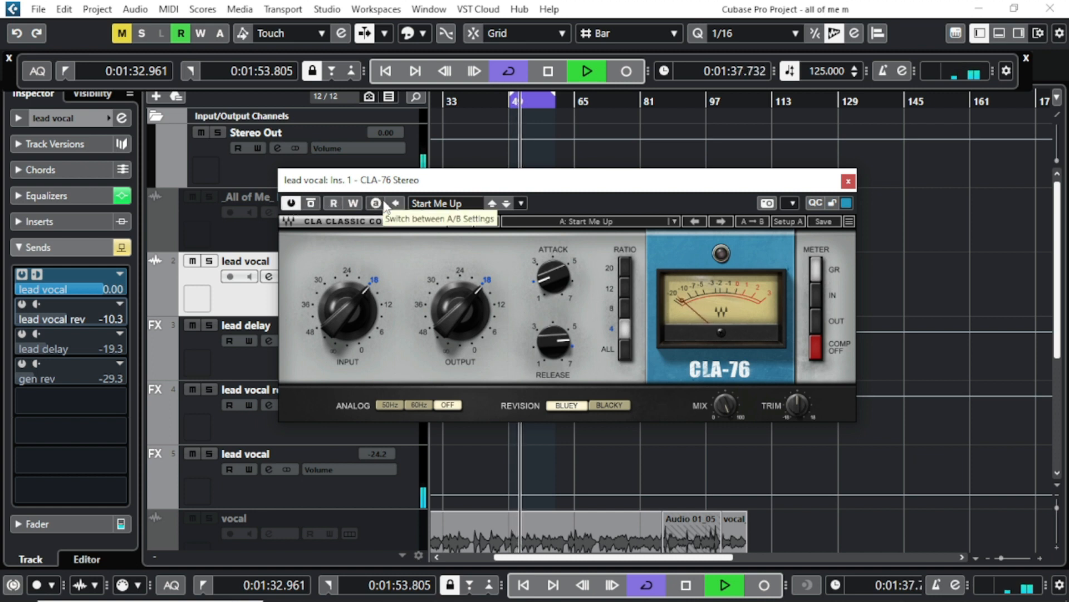
pyautogui.click(553, 80)
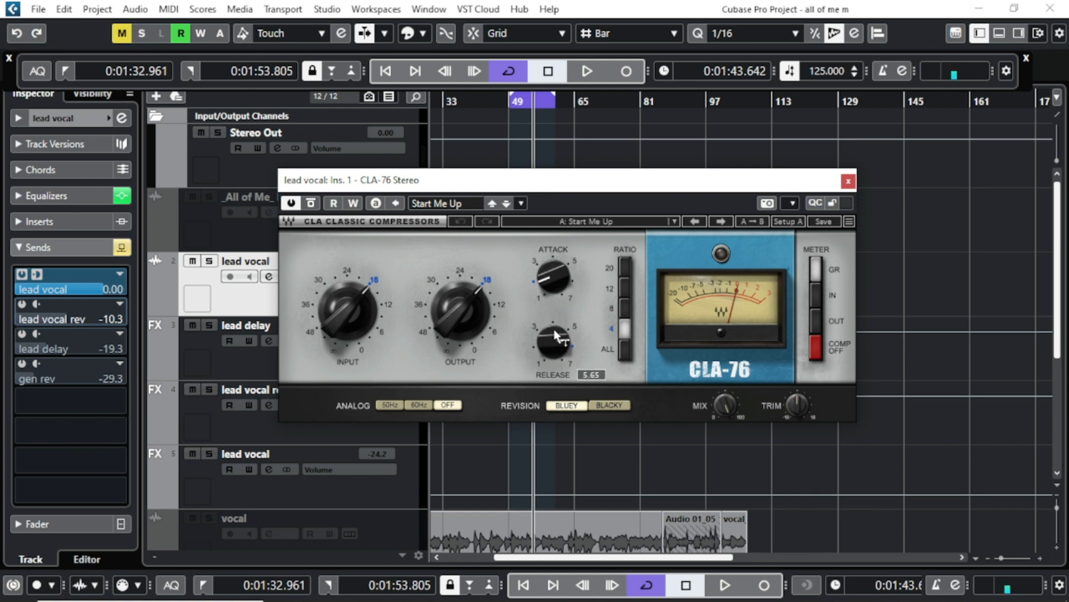
# - Review the CLA-76 attack and release settings and close the plug-in
pyautogui.moveTo(558, 294)
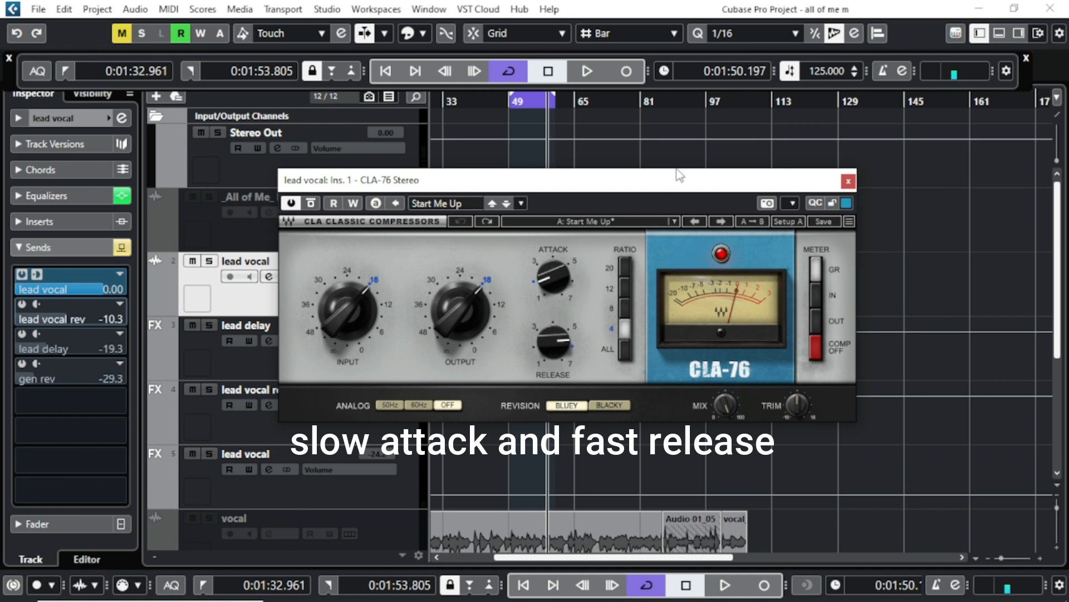
pyautogui.moveTo(678, 183); pyautogui.dragTo(651, 183)
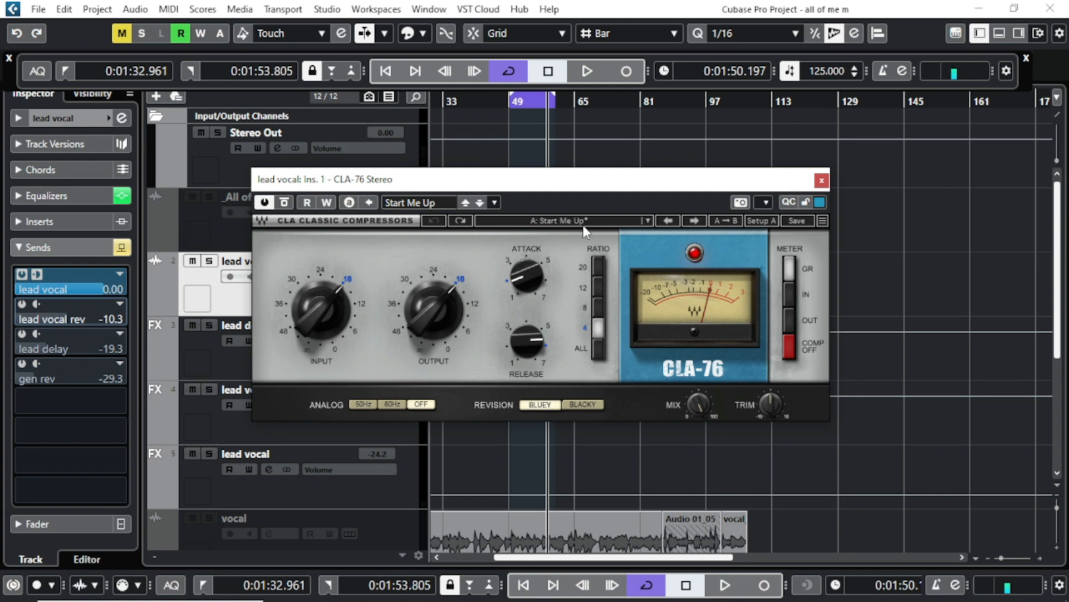
pyautogui.click(823, 181)
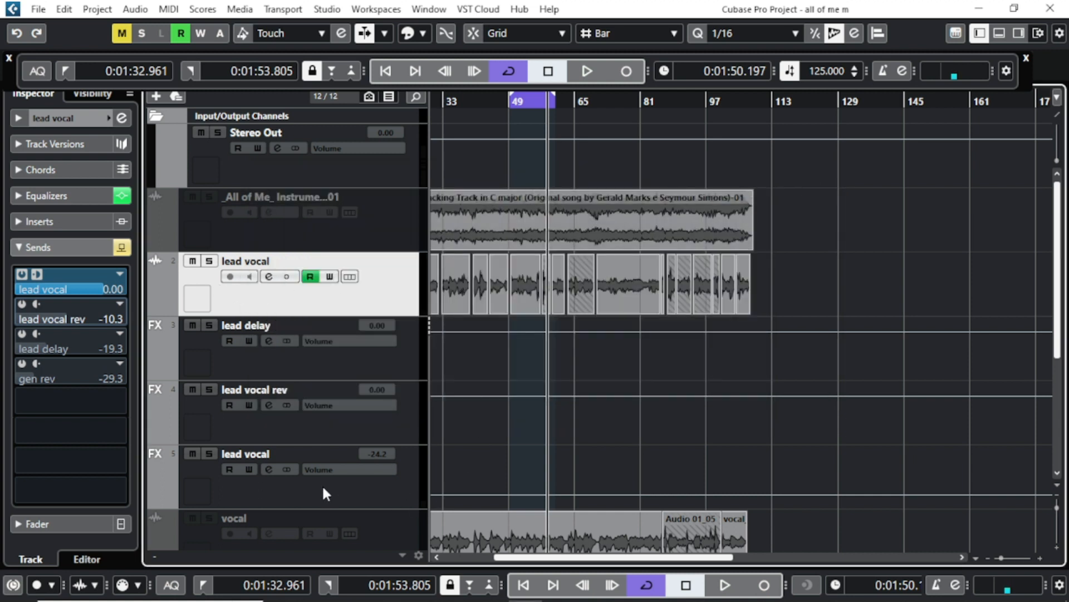
# - Select the lead vocal FX channel and show its volume fader
pyautogui.click(288, 486)
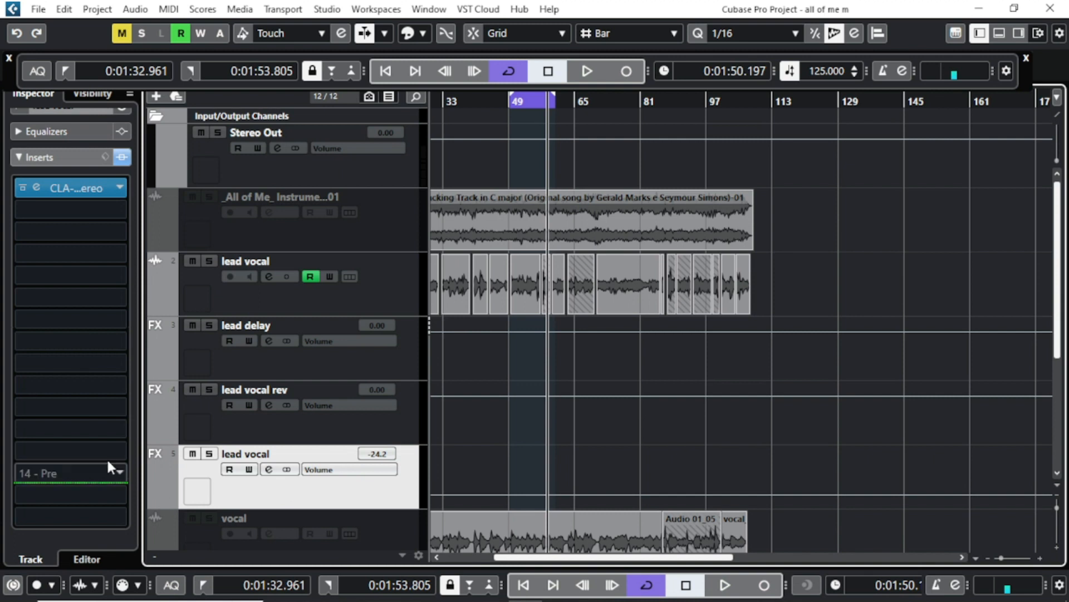
pyautogui.click(52, 157)
pyautogui.click(36, 222)
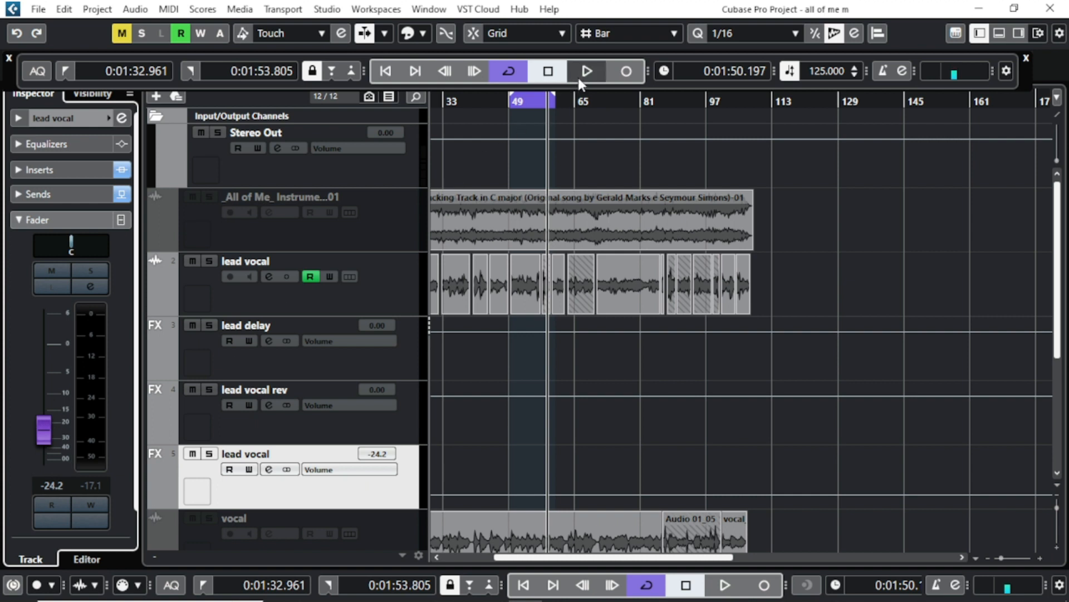
# - Raise the lead vocal FX channel's volume to about -0.33 dB and play a short passage
pyautogui.moveTo(38, 432); pyautogui.dragTo(45, 346)
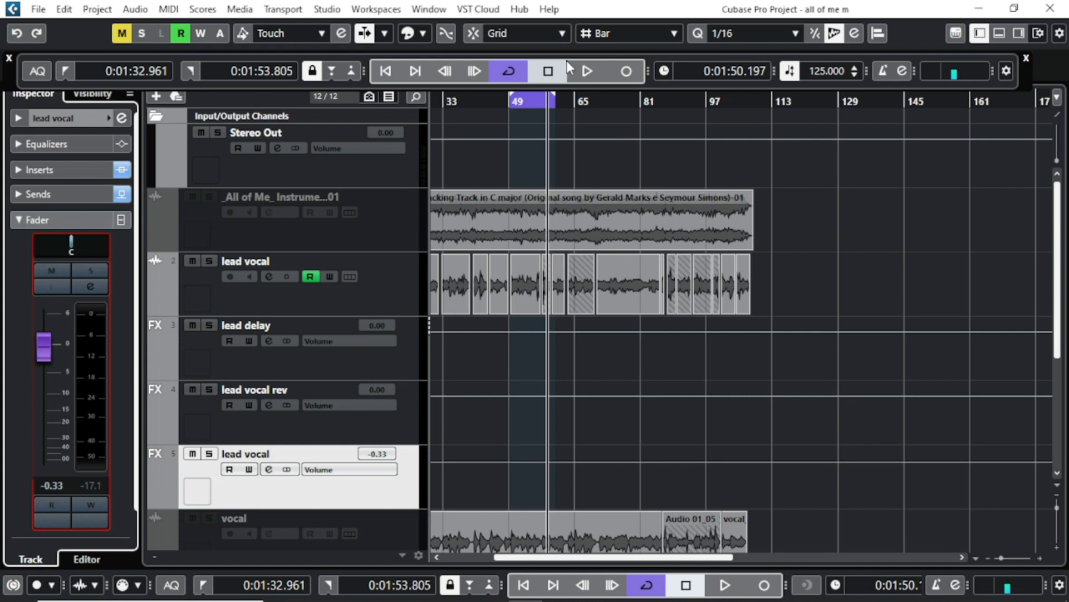
pyautogui.click(586, 70)
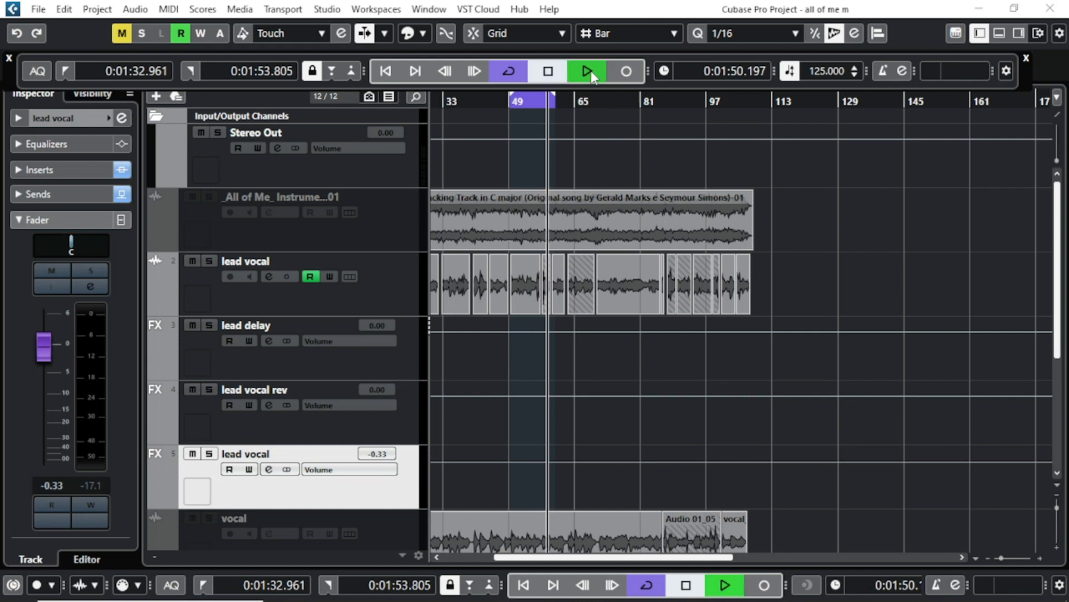
pyautogui.click(549, 71)
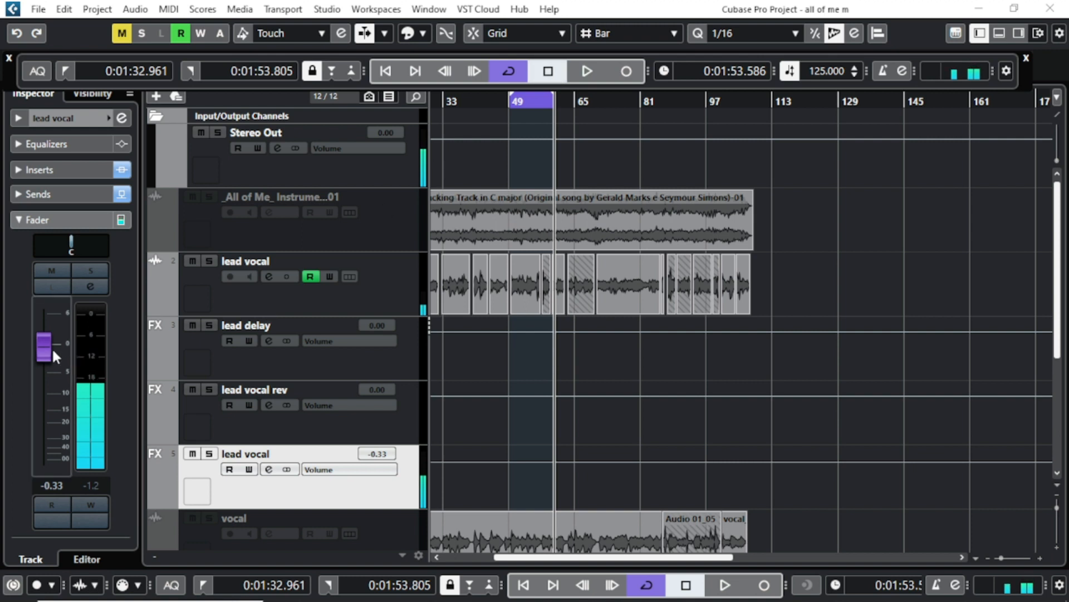
# - Lower the lead vocal FX channel's volume to about -34.1 dB and play a short passage
pyautogui.click(45, 347)
pyautogui.moveTo(44, 348); pyautogui.dragTo(62, 443)
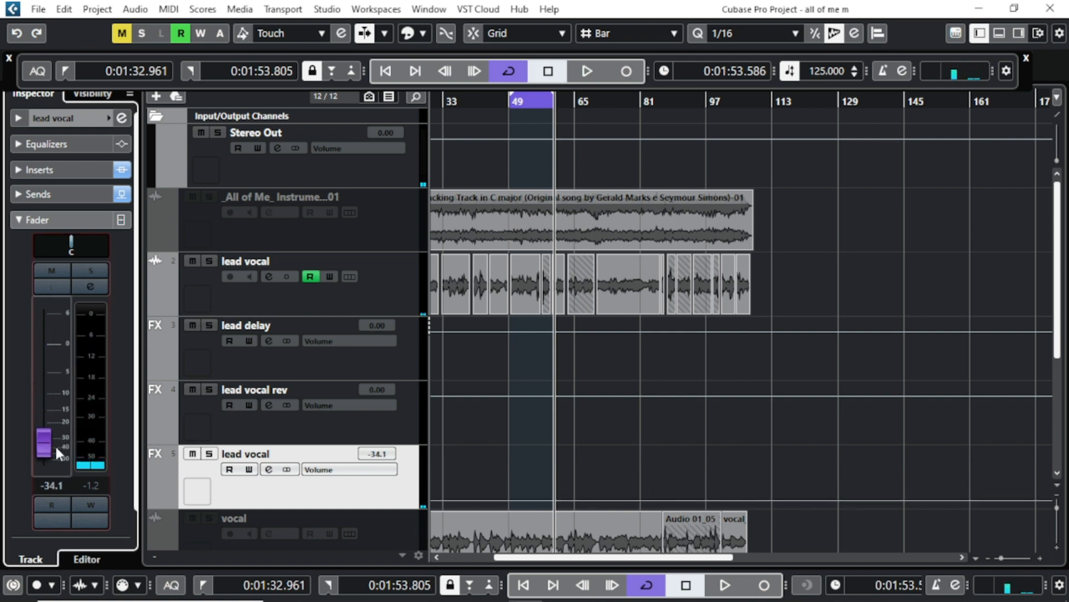
pyautogui.click(588, 71)
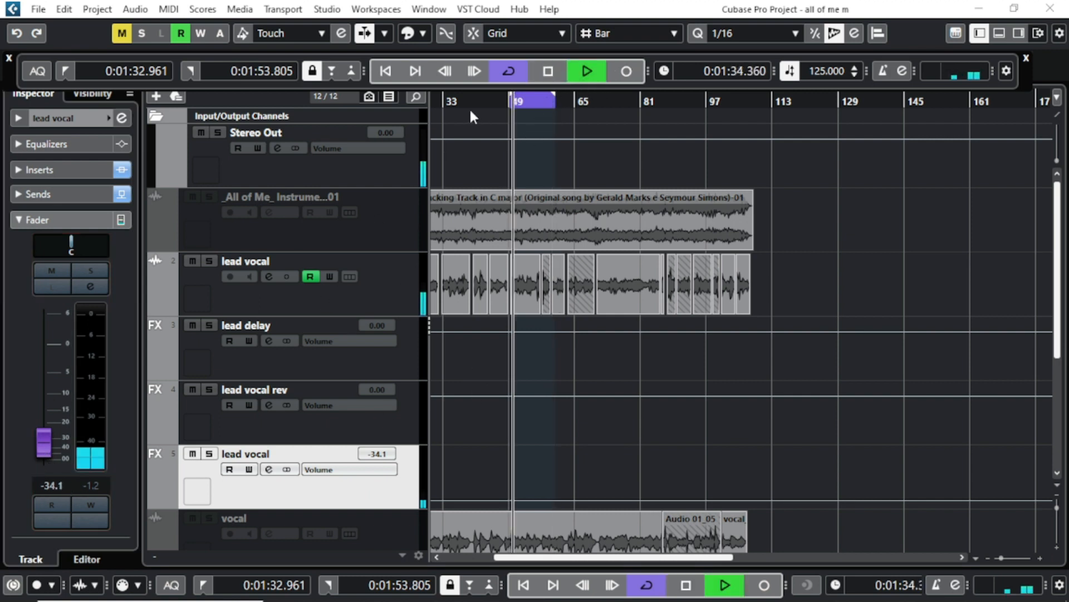
pyautogui.click(548, 72)
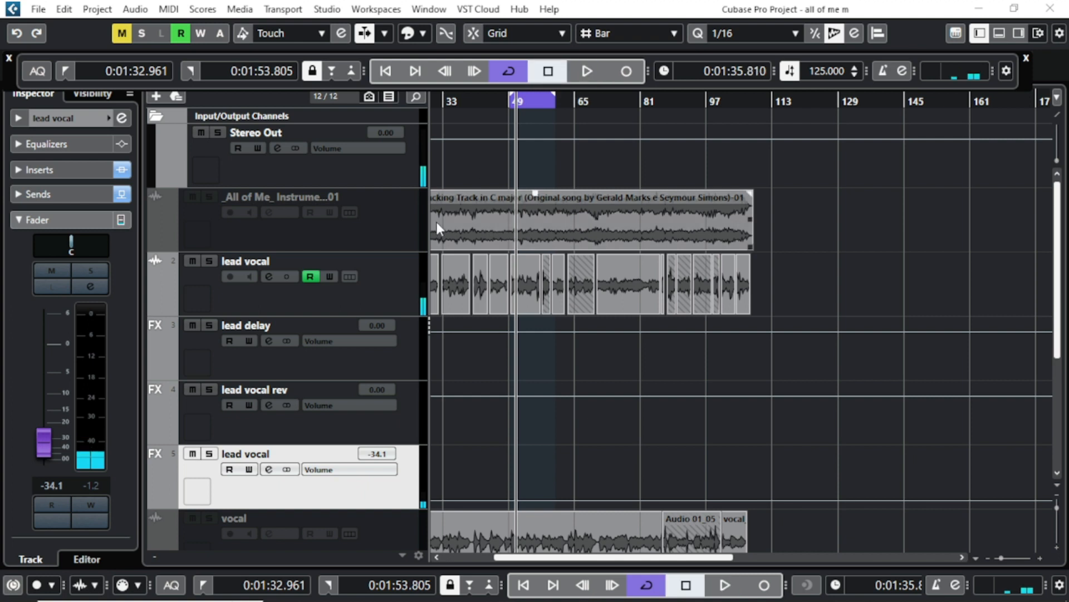
# - Activate the lead vocal track's send to the lead vocal rev channel
pyautogui.click(323, 298)
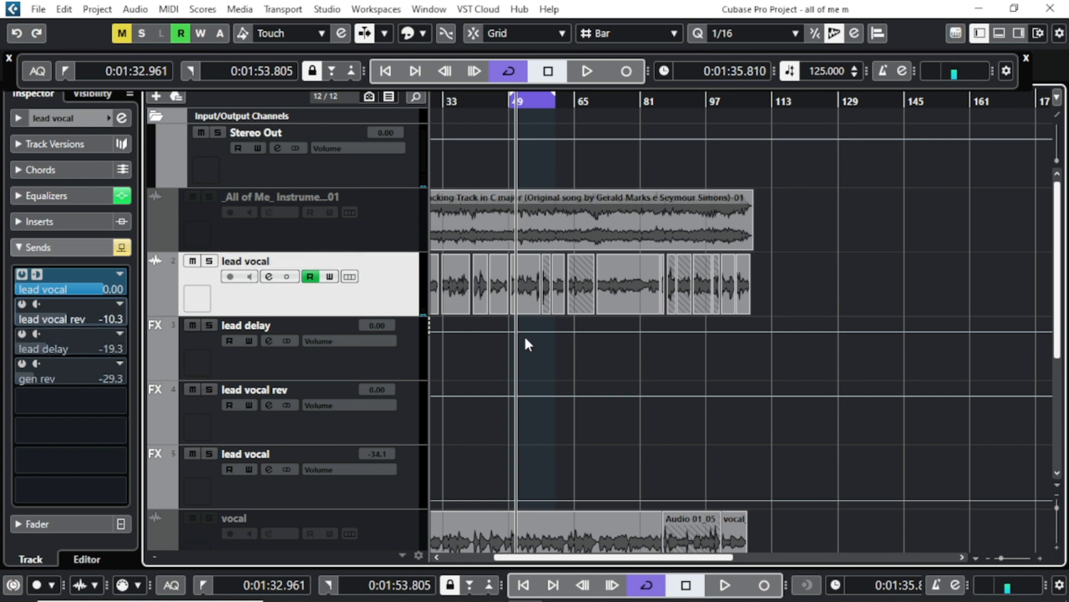
pyautogui.scroll(-4, 529, 337)
pyautogui.scroll(4, 527, 337)
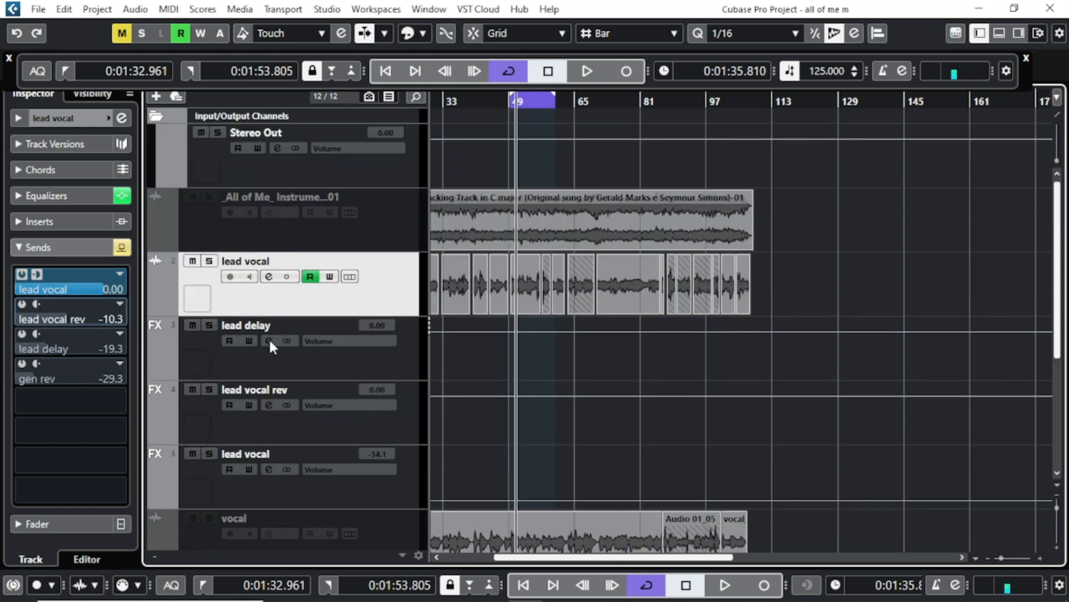
pyautogui.click(21, 305)
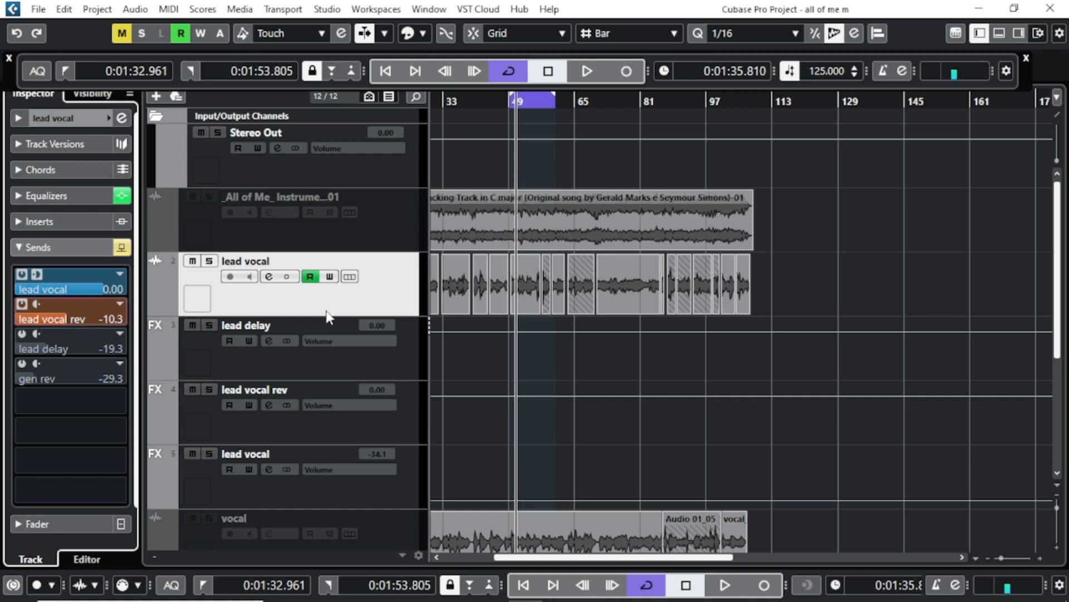
# - Bypass the Pro-C 2 insert on the lead vocal rev channel and open its Neoverb insert
pyautogui.scroll(-3, 376, 332)
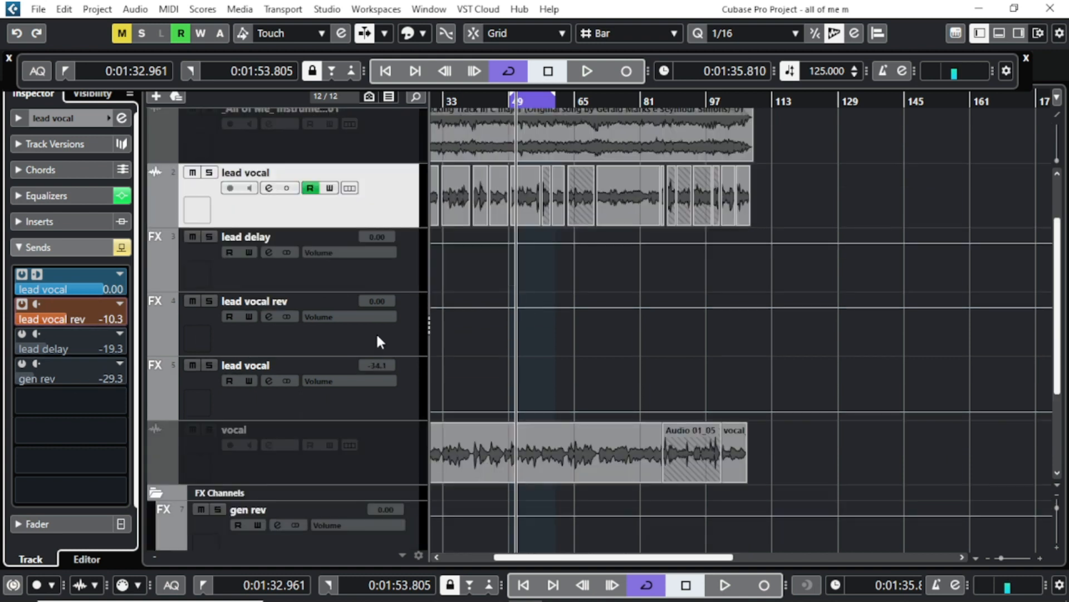
pyautogui.click(267, 340)
pyautogui.click(269, 316)
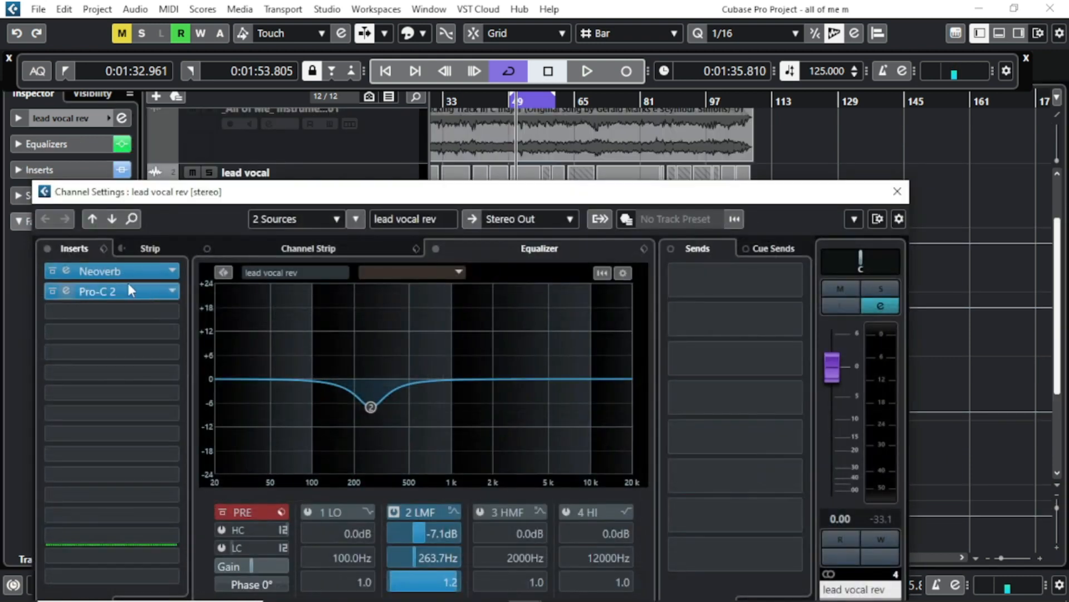
pyautogui.click(51, 290)
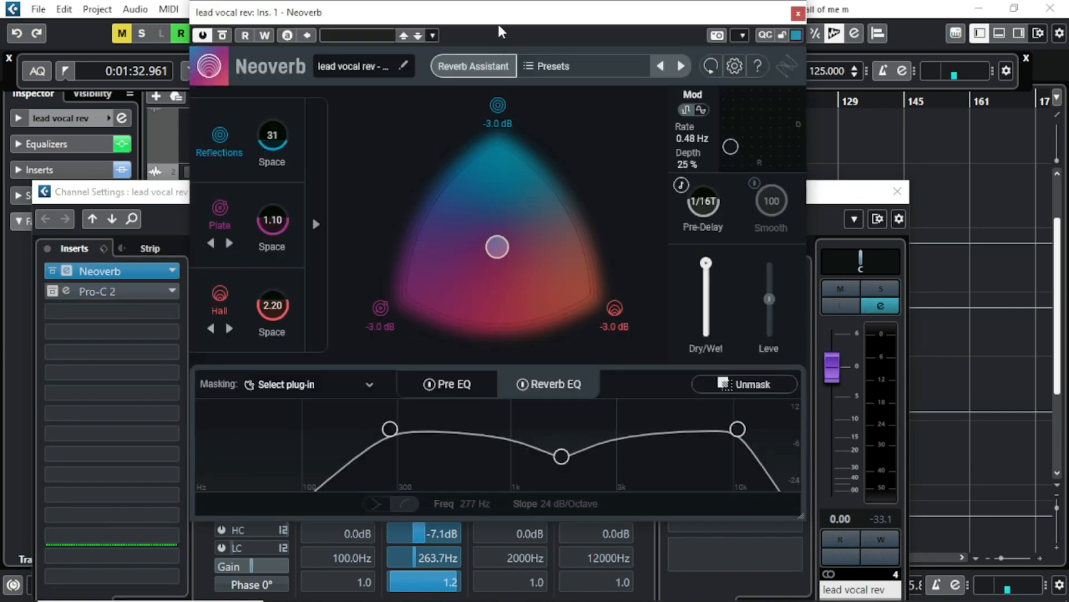
# - Review Neoverb's pre-delay and dry/wet settings and close the lead vocal rev channel settings
pyautogui.moveTo(498, 19); pyautogui.dragTo(508, 52)
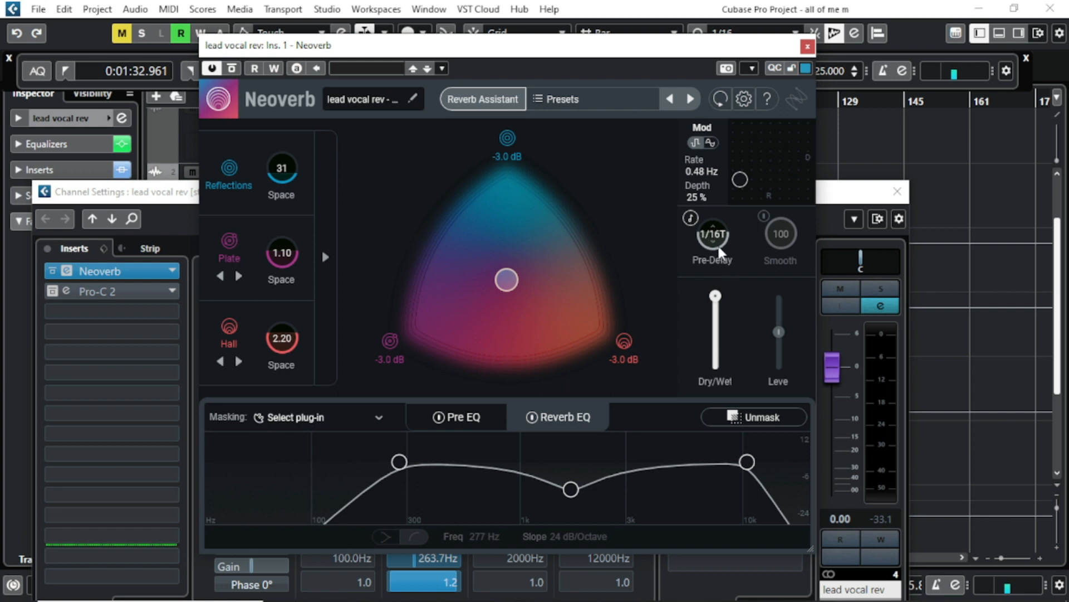
pyautogui.moveTo(719, 299)
pyautogui.click(898, 191)
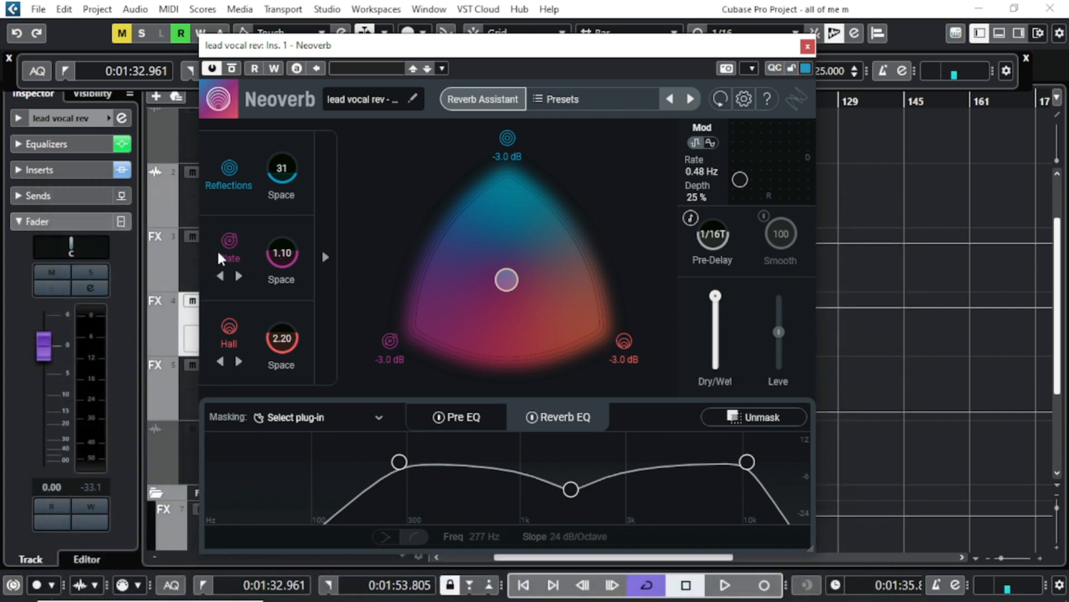
# - Check the lead delay channel's sends and return to the lead vocal track
pyautogui.moveTo(322, 55); pyautogui.dragTo(470, 69)
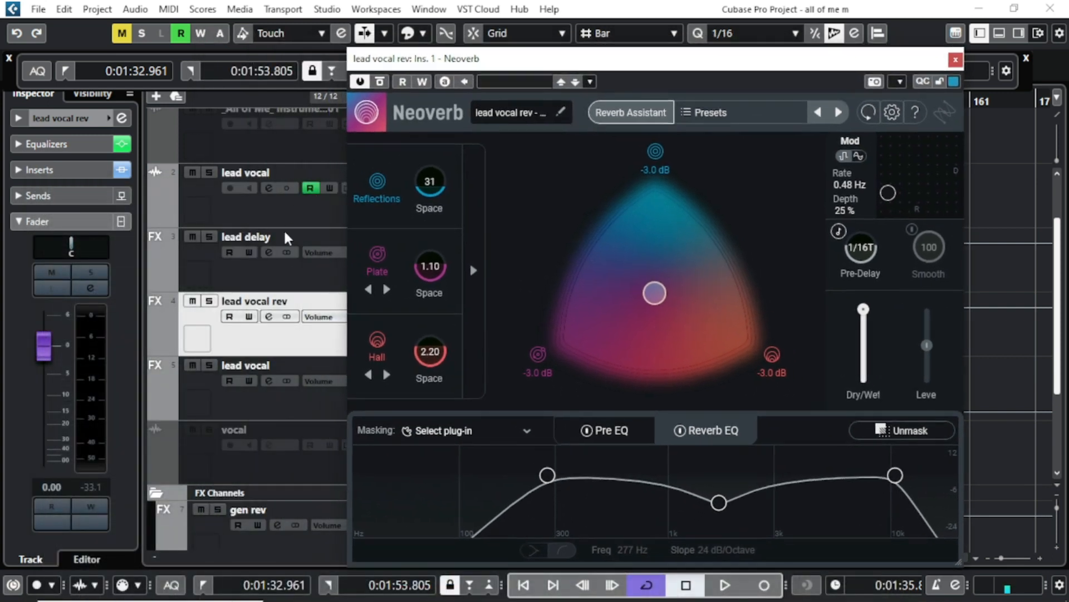
pyautogui.click(281, 272)
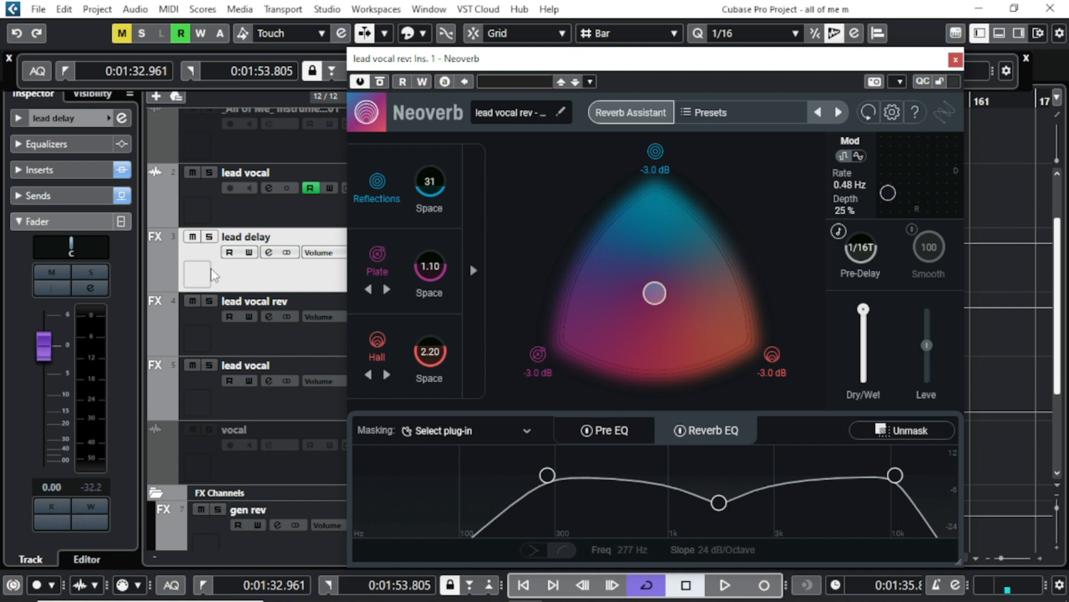
pyautogui.click(44, 196)
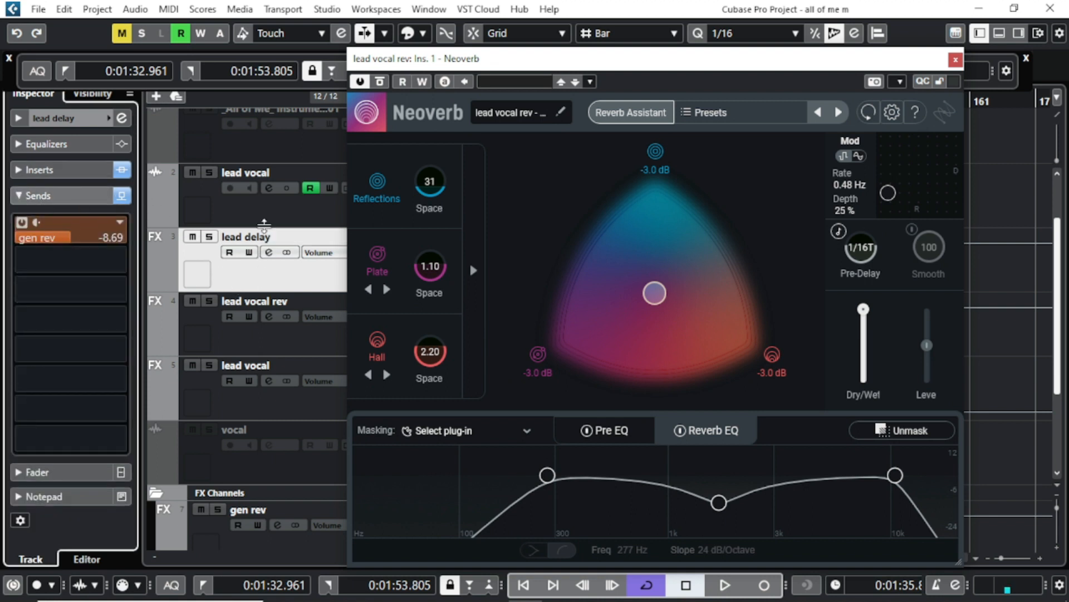
pyautogui.click(222, 220)
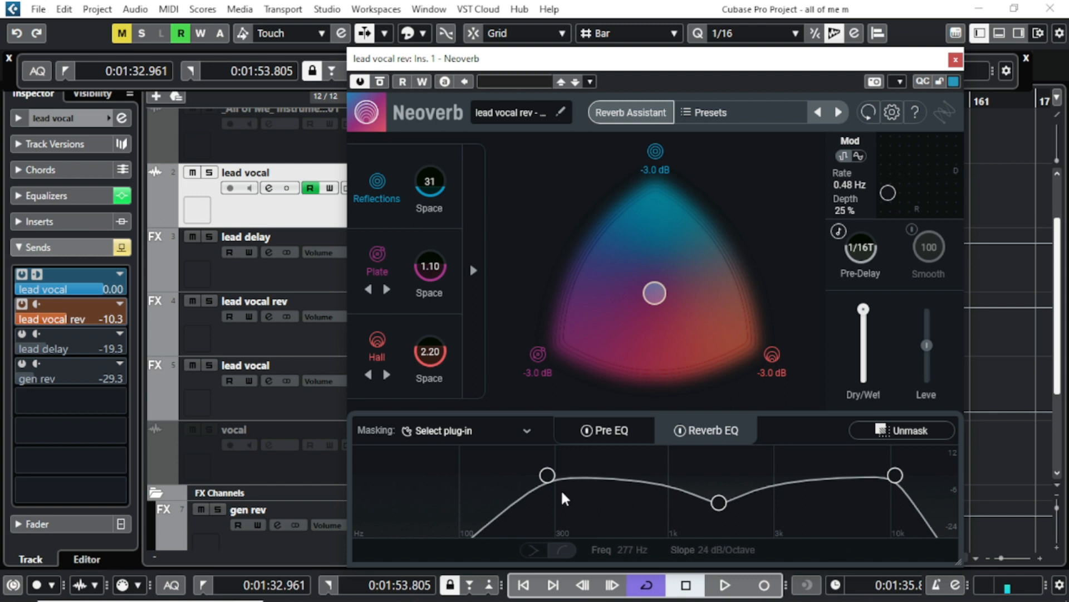
# - Examine the high-cut, low-cut and mid-dip bands of Neoverb's Reverb EQ
pyautogui.click(895, 475)
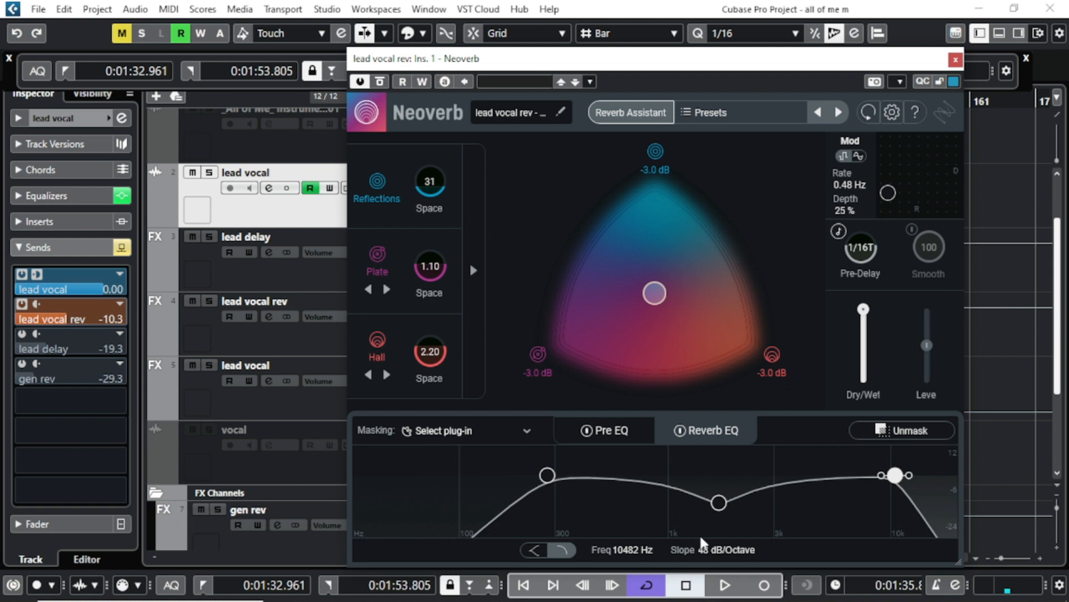
pyautogui.click(546, 477)
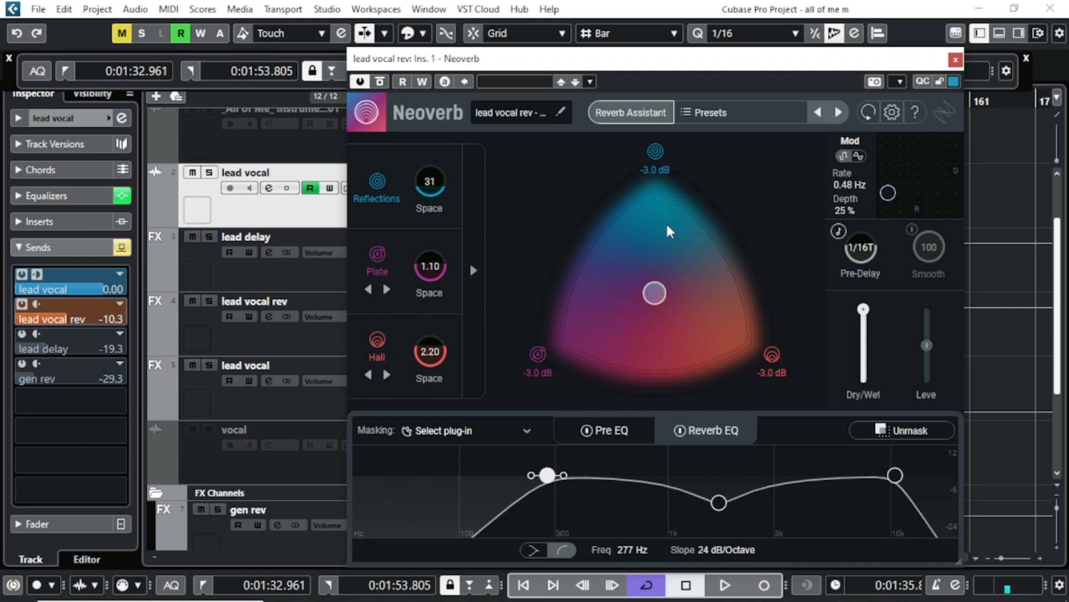
pyautogui.moveTo(682, 59); pyautogui.dragTo(663, 13)
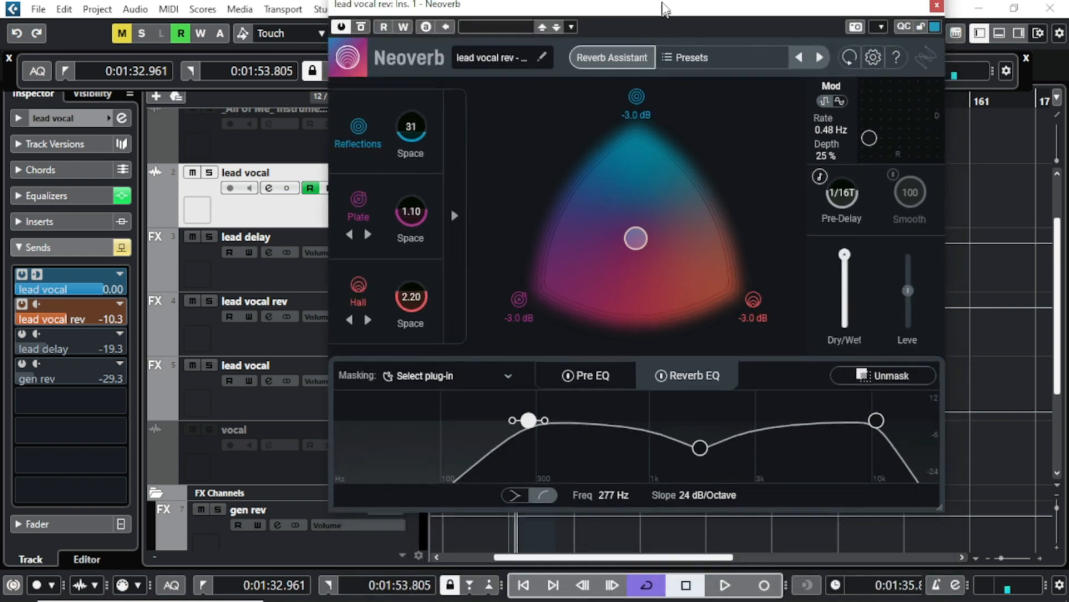
pyautogui.click(700, 460)
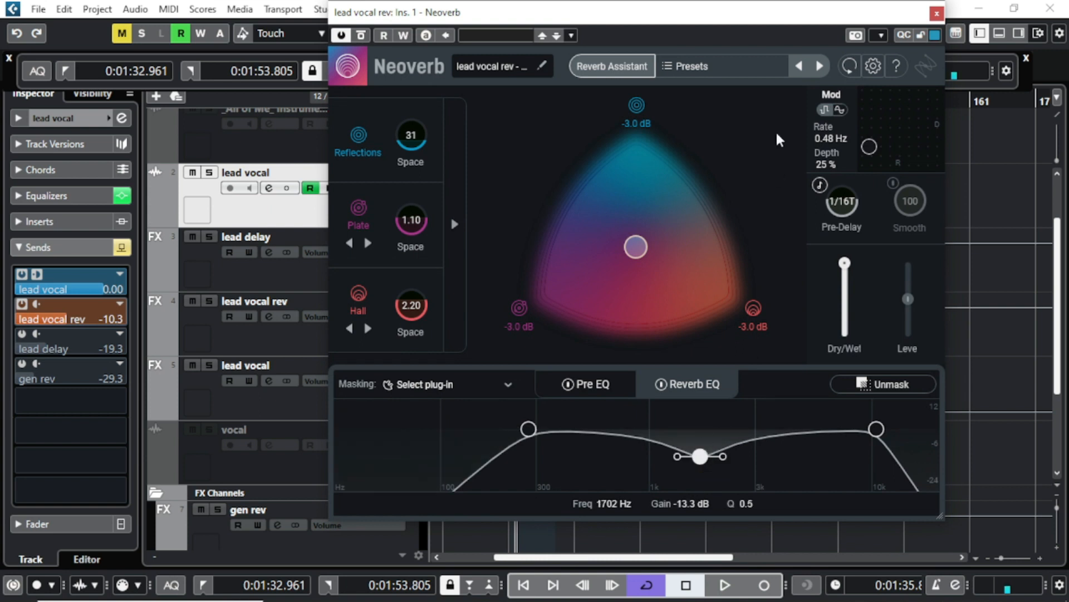
pyautogui.moveTo(730, 17); pyautogui.dragTo(748, 55)
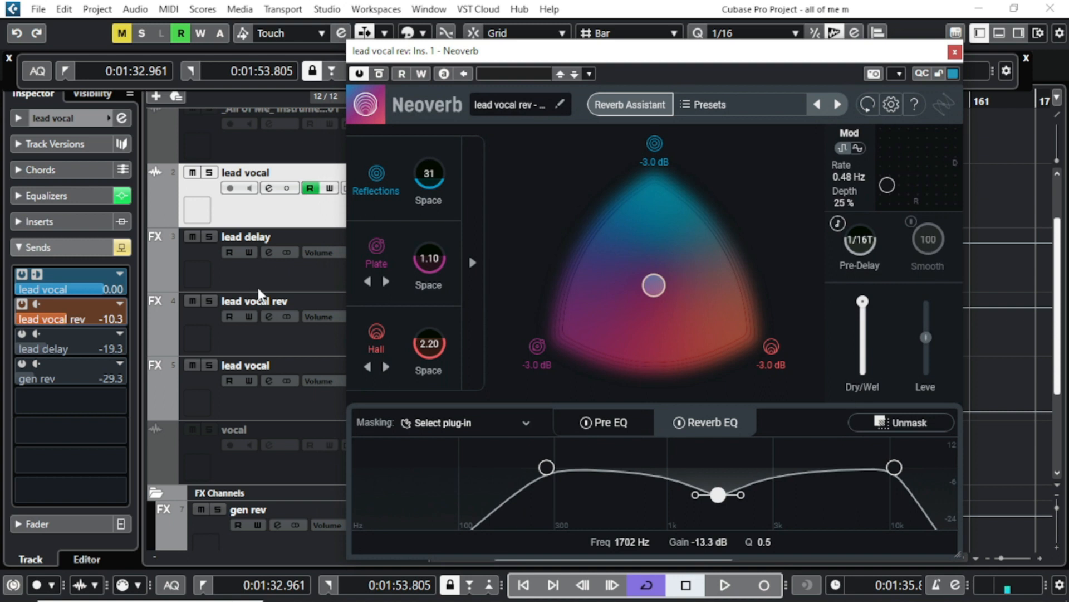
# - Bypass the equalizer on the lead vocal rev channel and close its channel settings, keeping Neoverb open
pyautogui.click(249, 339)
pyautogui.click(269, 316)
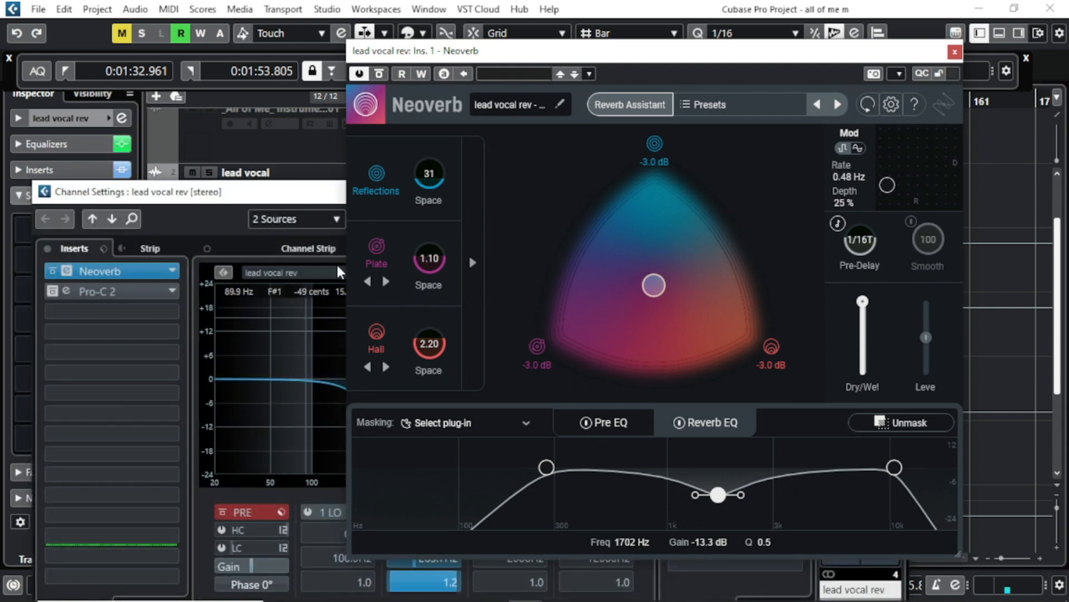
pyautogui.moveTo(444, 50); pyautogui.dragTo(602, 81)
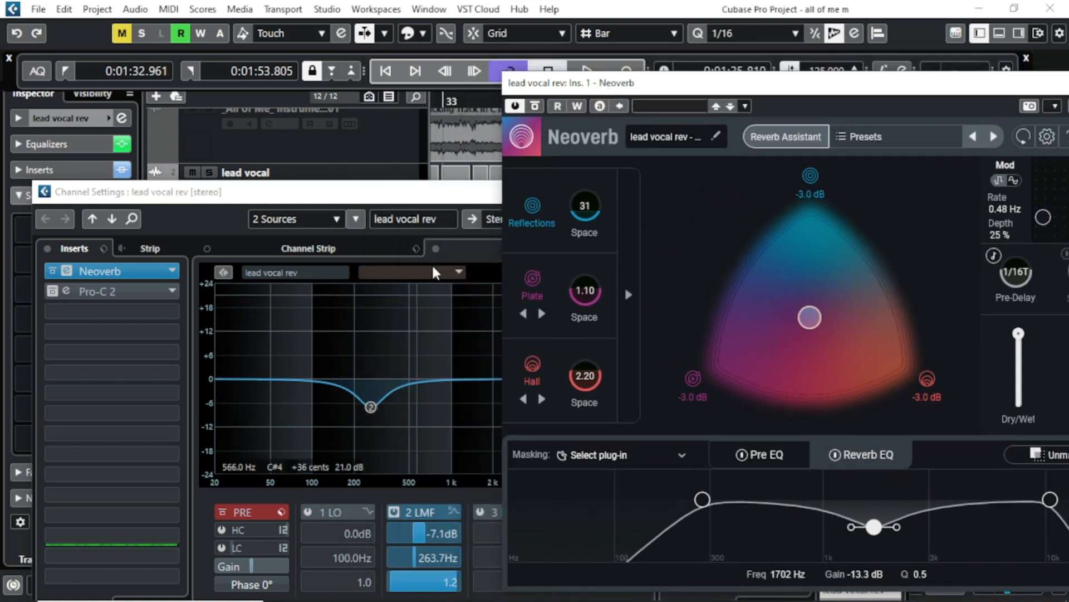
pyautogui.click(435, 248)
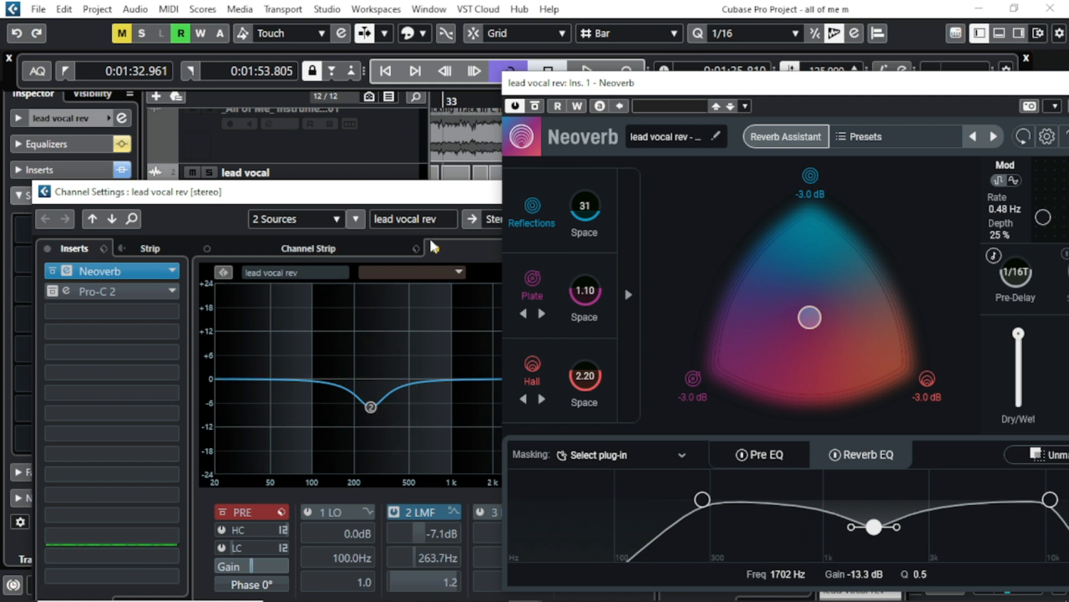
pyautogui.moveTo(579, 84); pyautogui.dragTo(207, 188)
pyautogui.click(897, 191)
pyautogui.moveTo(659, 190); pyautogui.dragTo(905, 166)
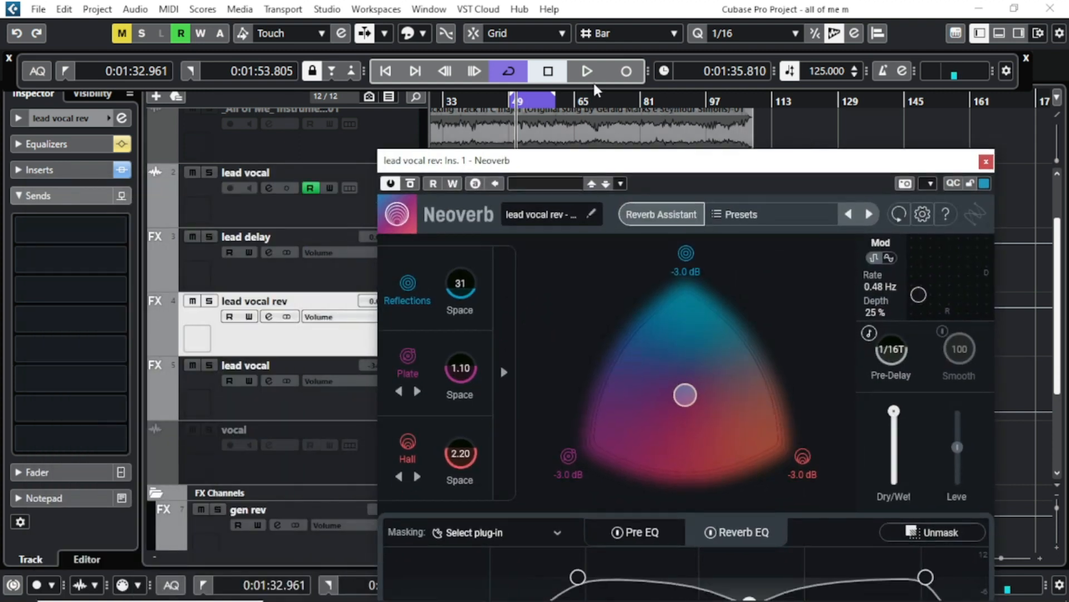
# - Play the section to hear the lead vocal with its reverb, and stop playback
pyautogui.click(587, 72)
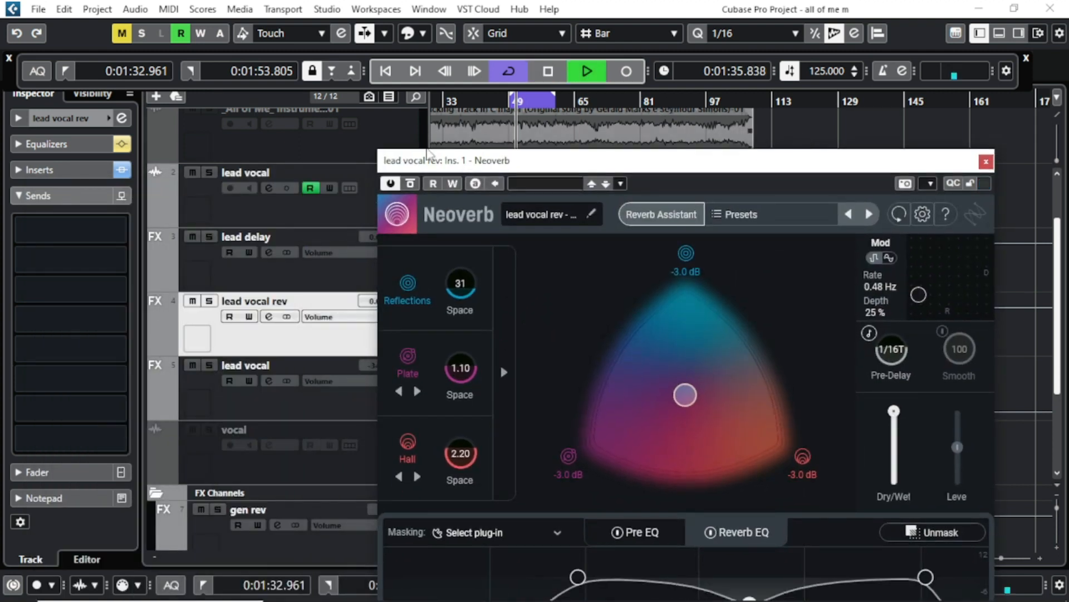
pyautogui.click(301, 215)
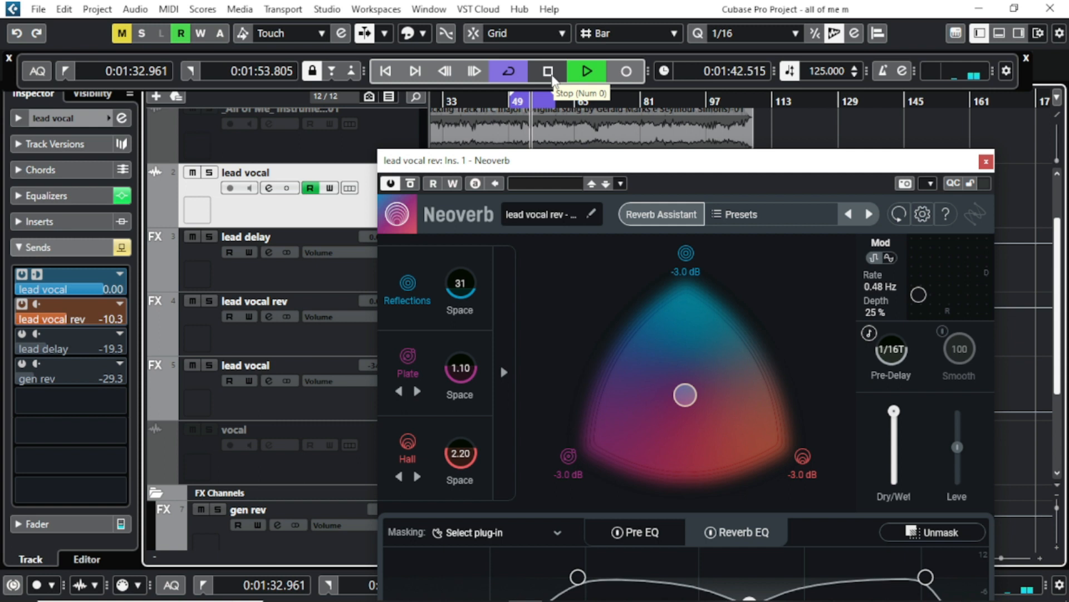
pyautogui.click(547, 77)
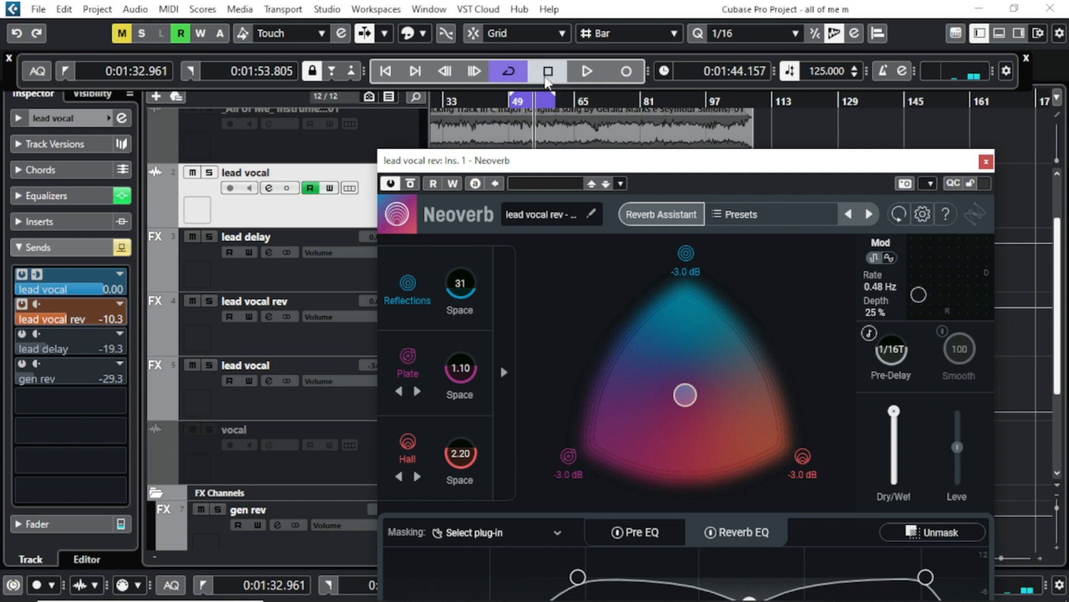
pyautogui.click(546, 79)
# - Switch off Neoverb's Reverb EQ and play the section to hear the unfiltered reverb
pyautogui.moveTo(590, 167); pyautogui.dragTo(526, 134)
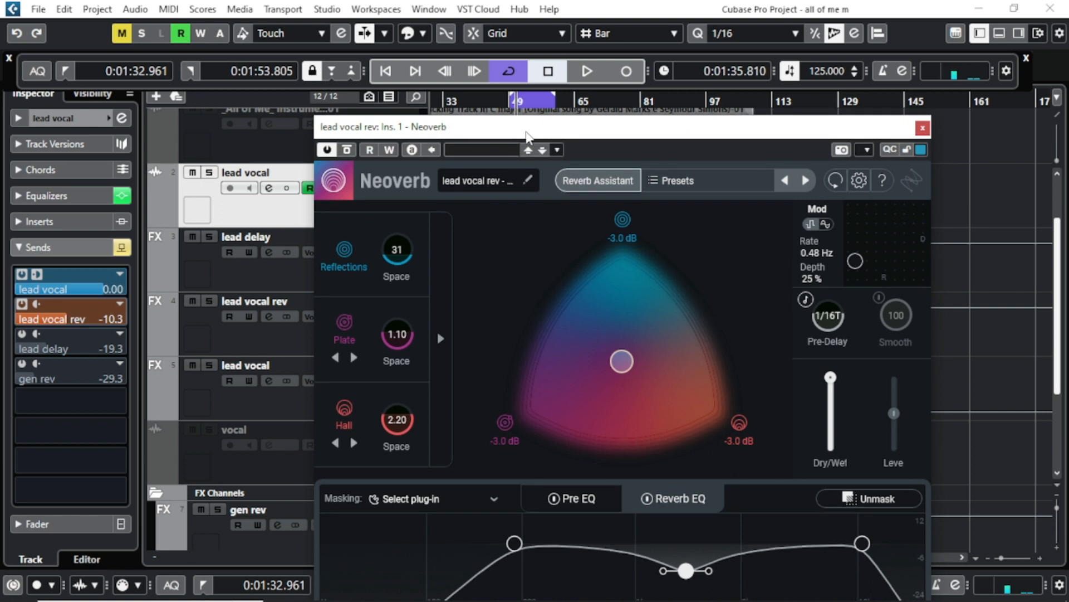
pyautogui.click(648, 499)
pyautogui.click(588, 73)
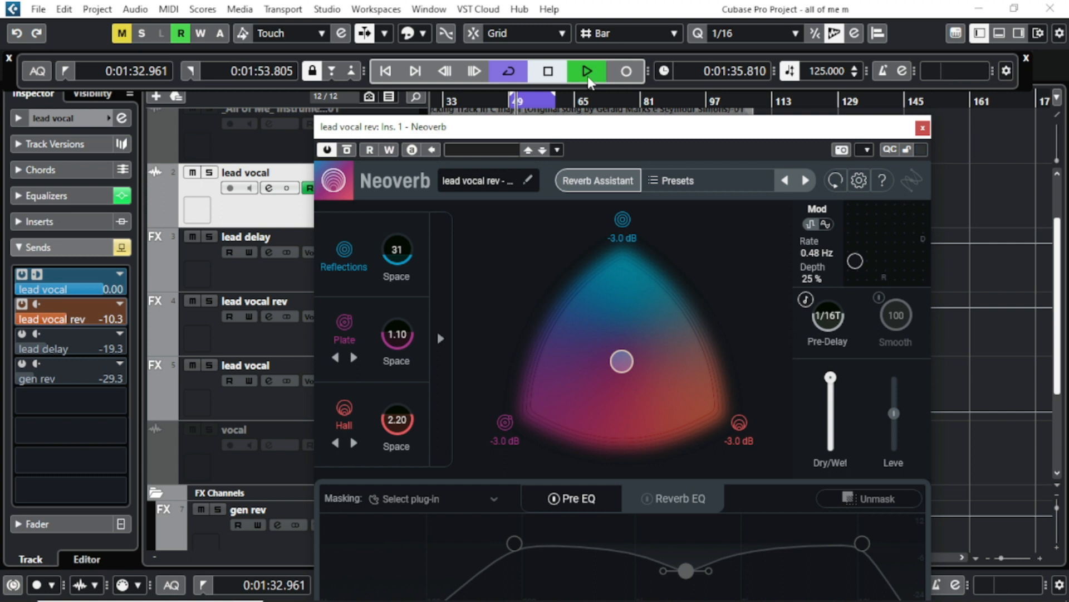
pyautogui.click(554, 76)
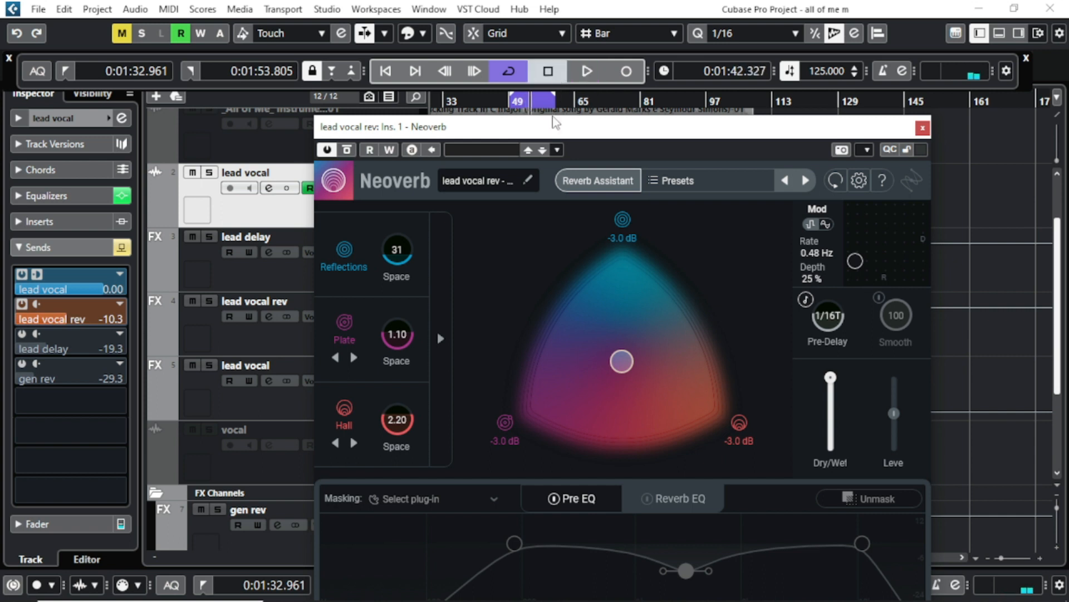
# - Switch Neoverb's Reverb EQ back on, play the section to hear the filtered reverb, and close the plug-in
pyautogui.click(650, 499)
pyautogui.click(521, 100)
pyautogui.press('space')
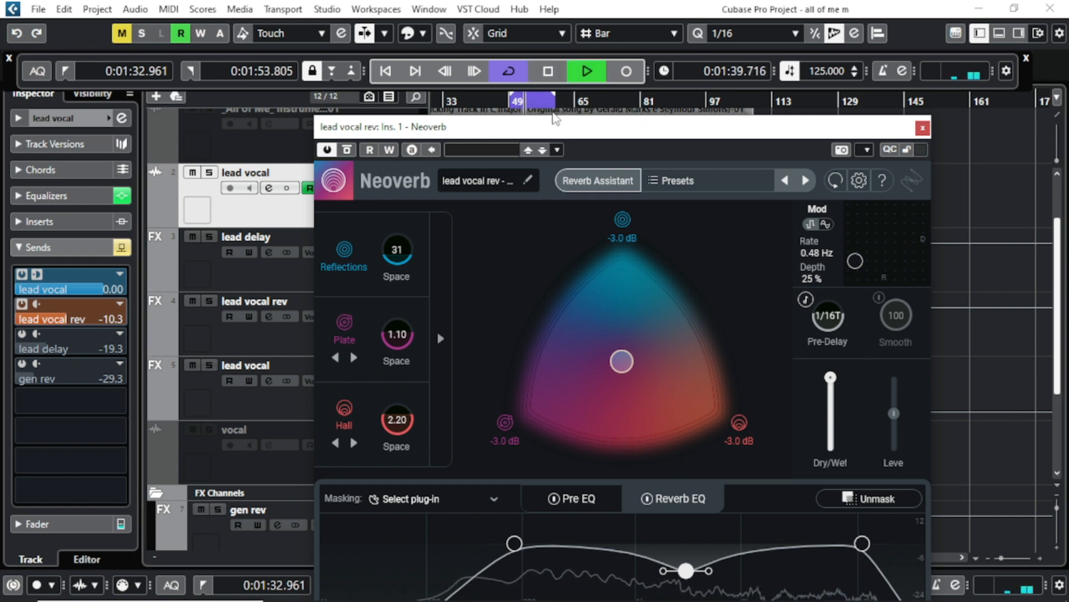
pyautogui.press('space')
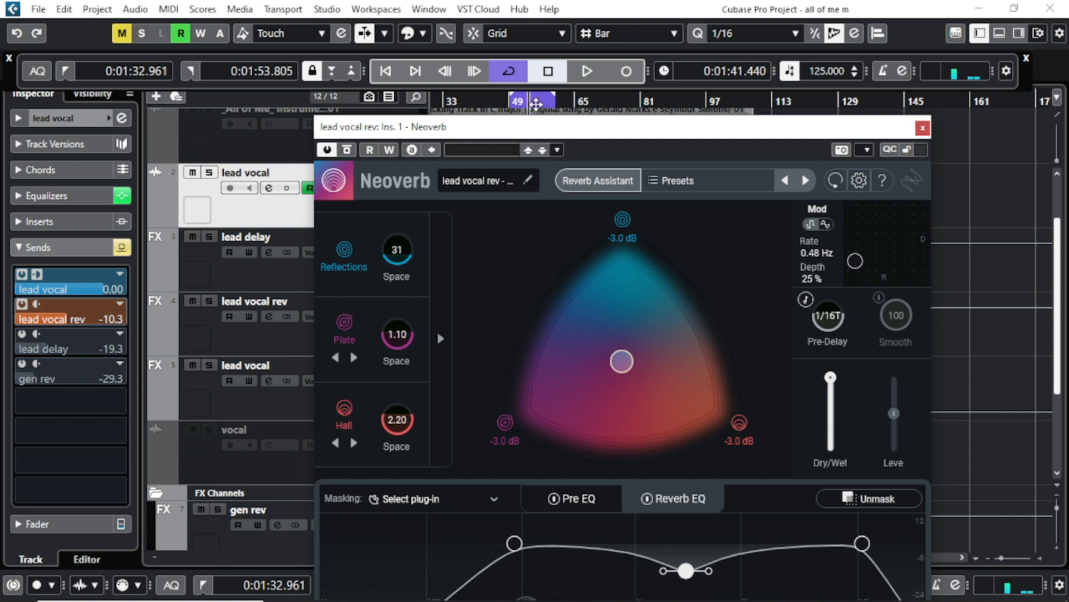
pyautogui.doubleClick(519, 100)
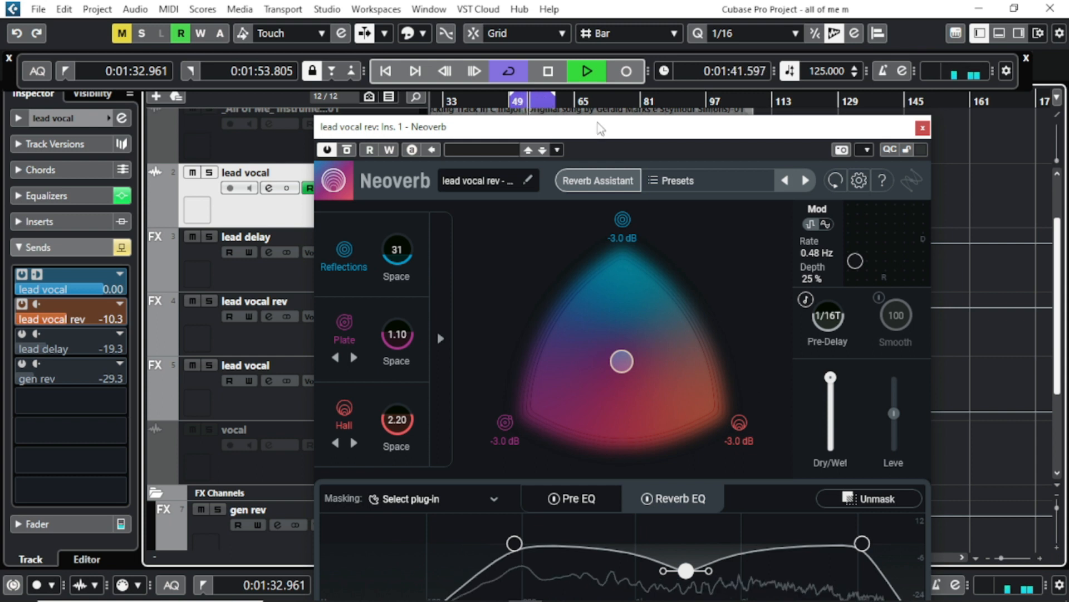
pyautogui.press('space')
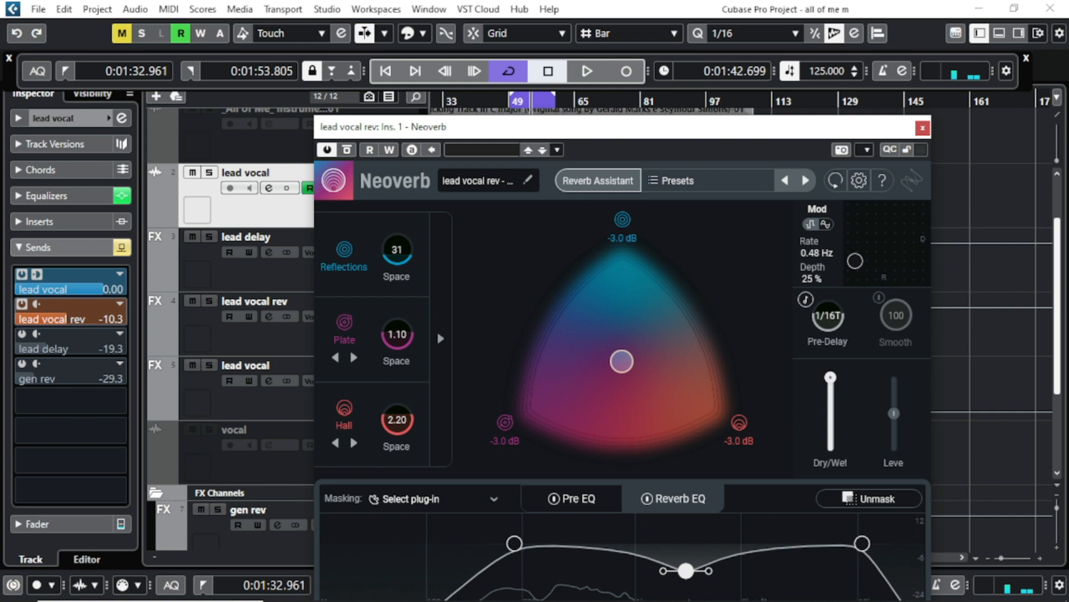
pyautogui.click(922, 127)
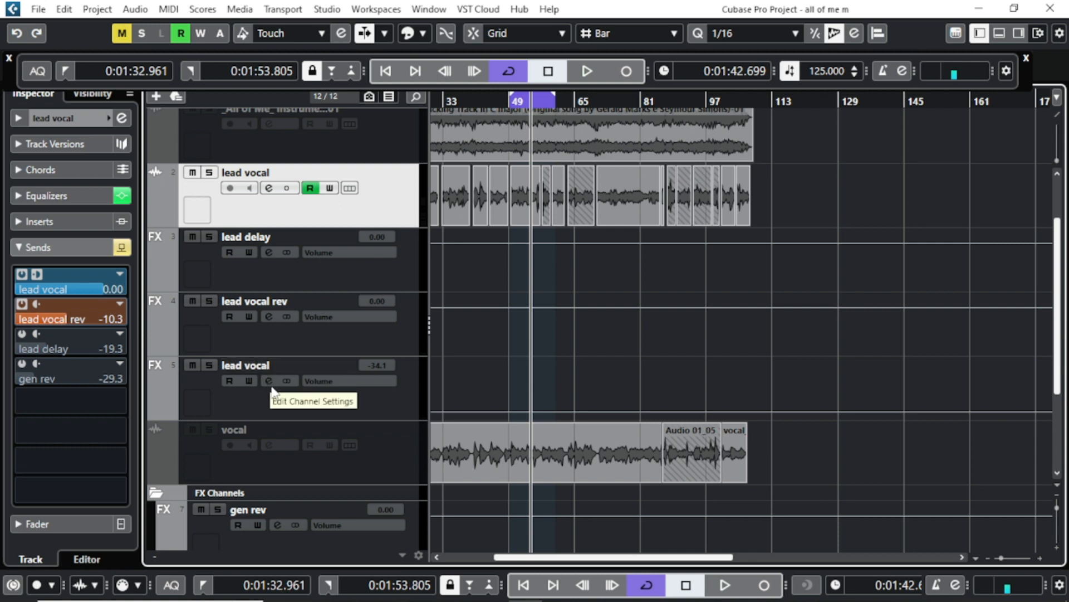
# - Reactivate the equalizer on the lead vocal rev channel and play the section to hear the result
pyautogui.click(269, 317)
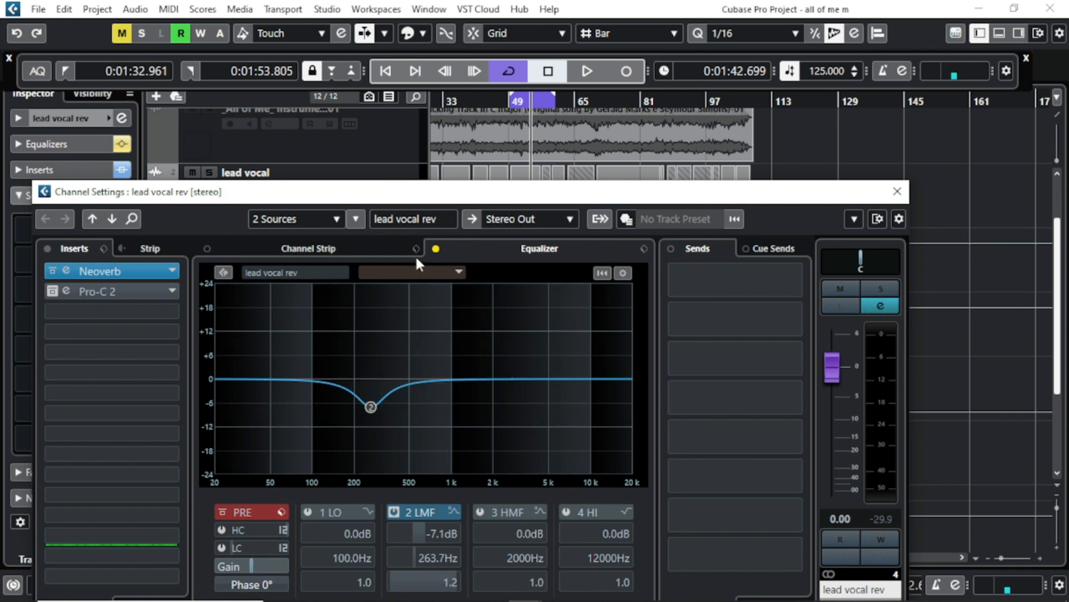
pyautogui.click(436, 248)
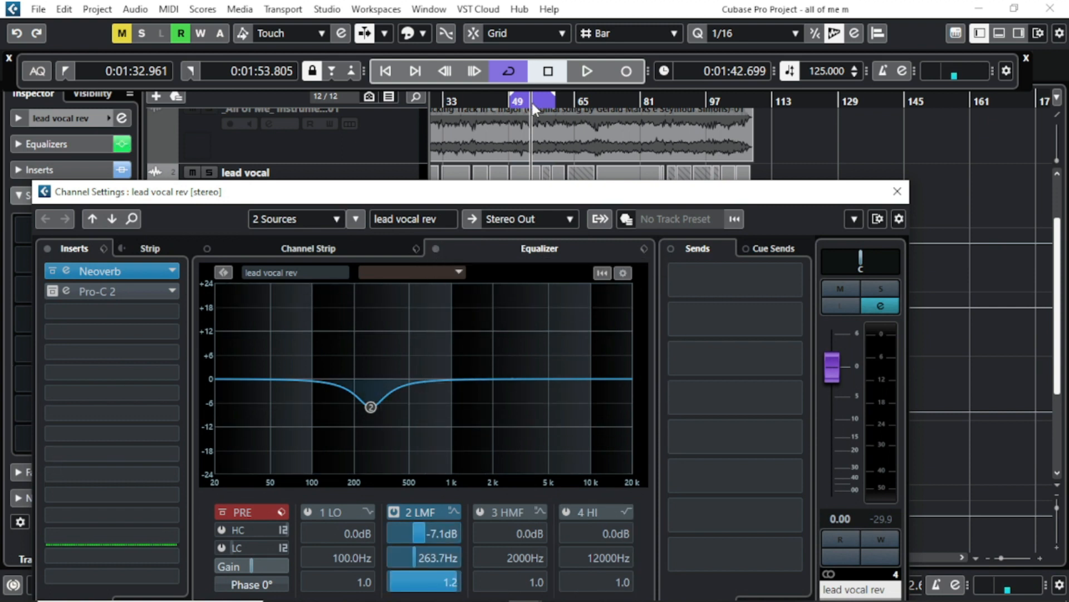
pyautogui.click(587, 71)
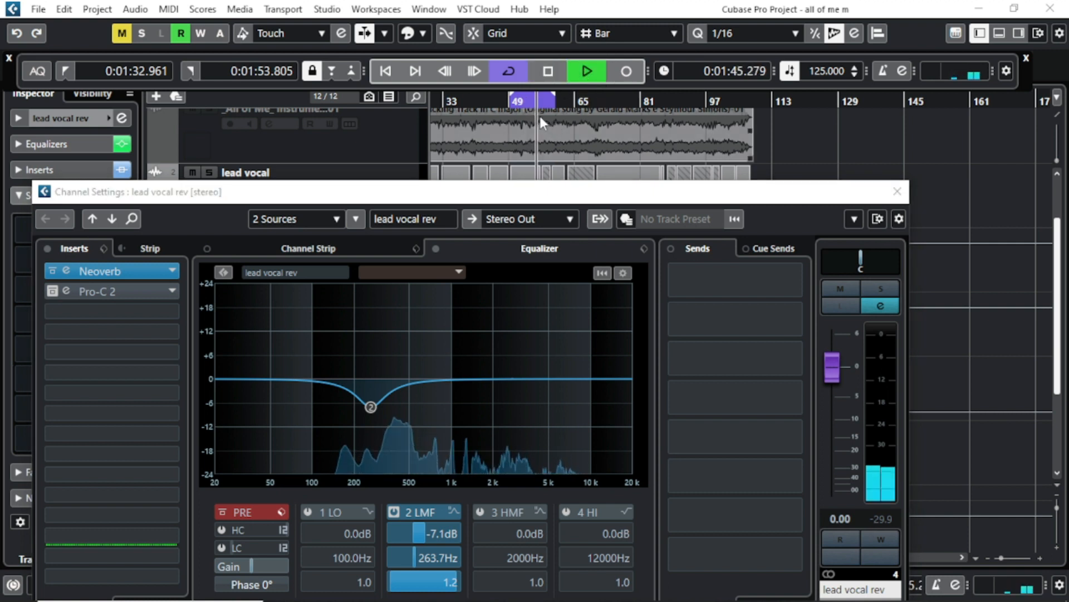
pyautogui.click(548, 71)
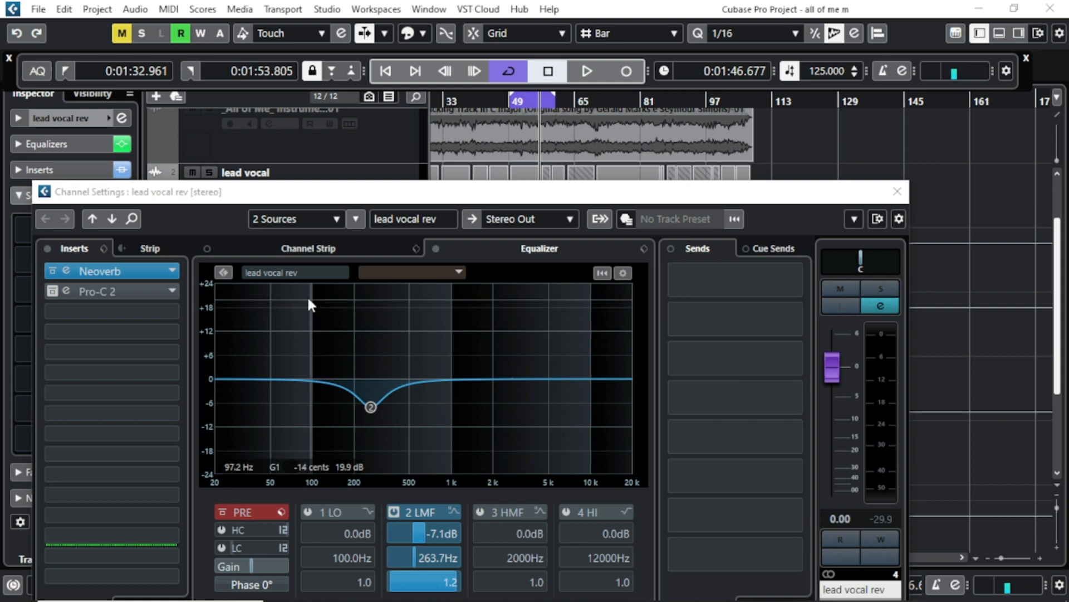
# - Open Pro-C 2 on the lead vocal rev channel, take it out of bypass, and close the channel settings
pyautogui.click(105, 291)
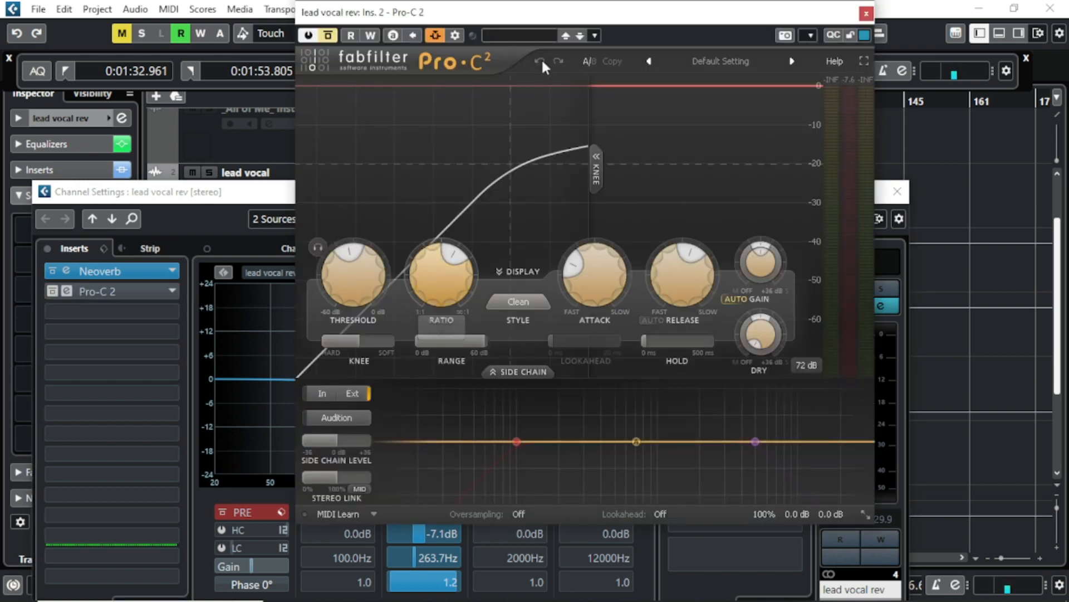
pyautogui.moveTo(551, 19); pyautogui.dragTo(520, 148)
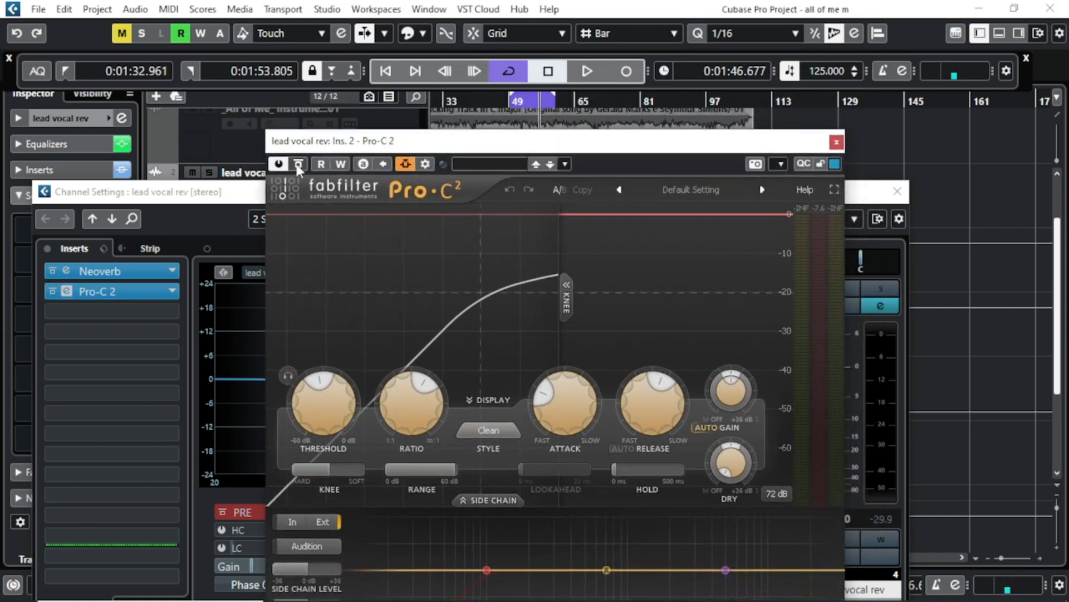
pyautogui.moveTo(499, 144); pyautogui.dragTo(439, 19)
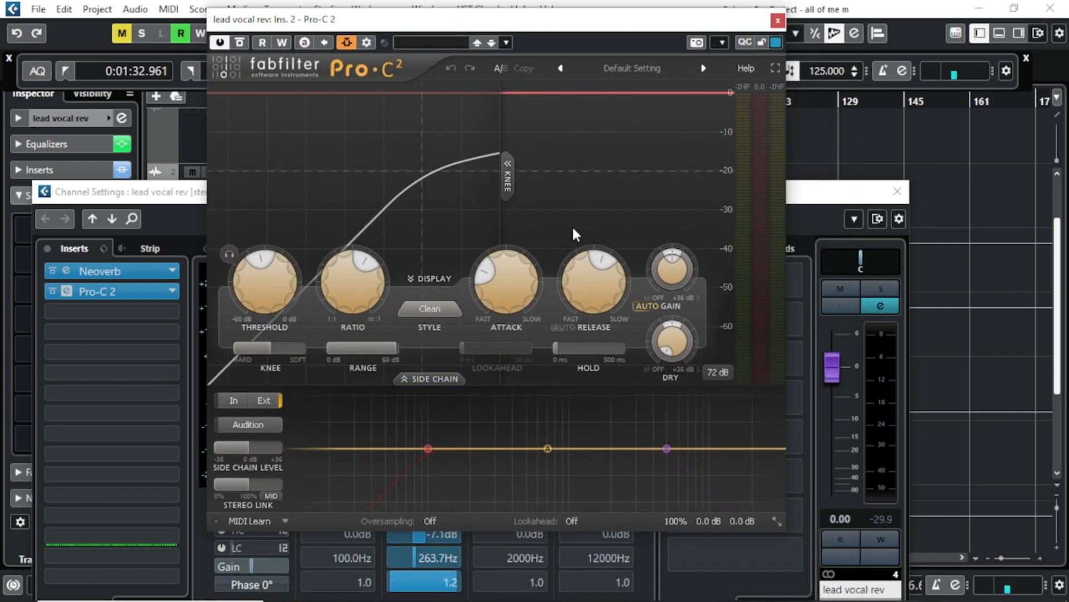
pyautogui.moveTo(531, 34); pyautogui.dragTo(556, 240)
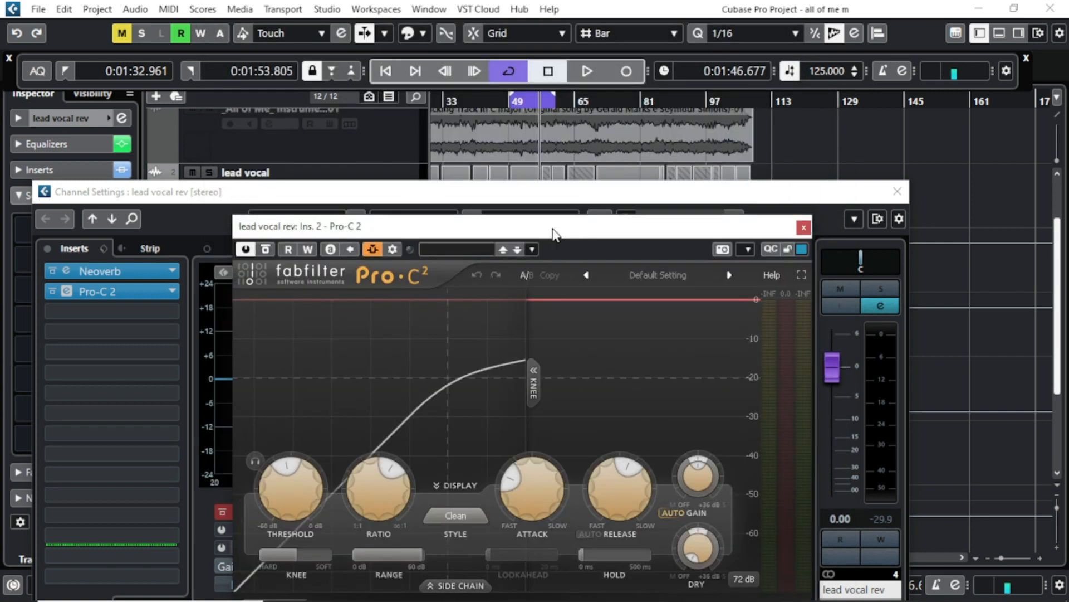
pyautogui.click(897, 191)
pyautogui.moveTo(729, 230); pyautogui.dragTo(750, 230)
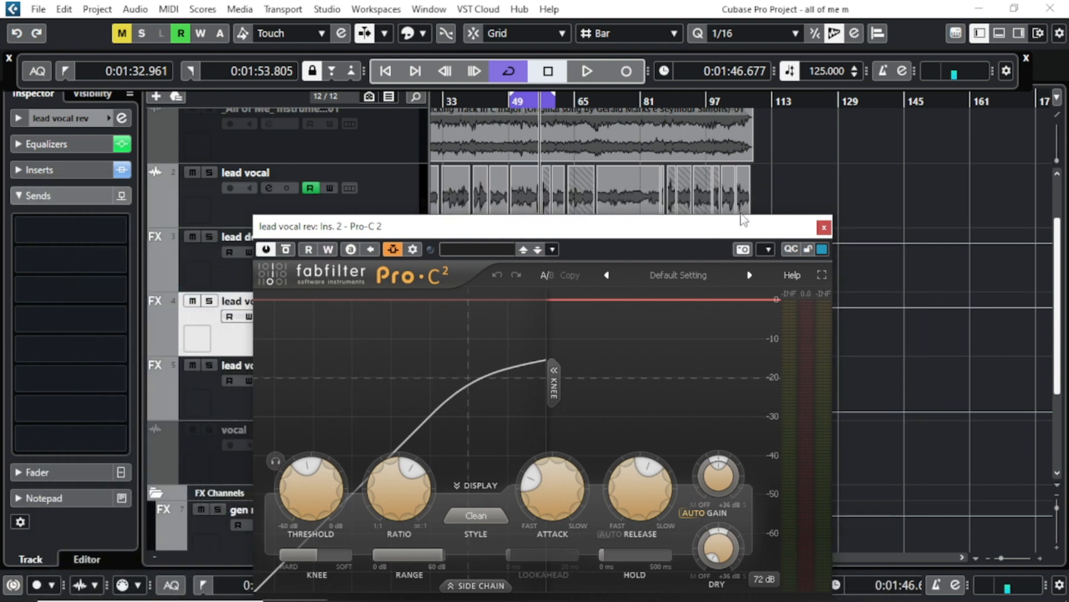
# - Select the lead vocal track, watch Pro-C 2 during playback, close the plug-in, and replay the section
pyautogui.click(222, 270)
pyautogui.click(222, 205)
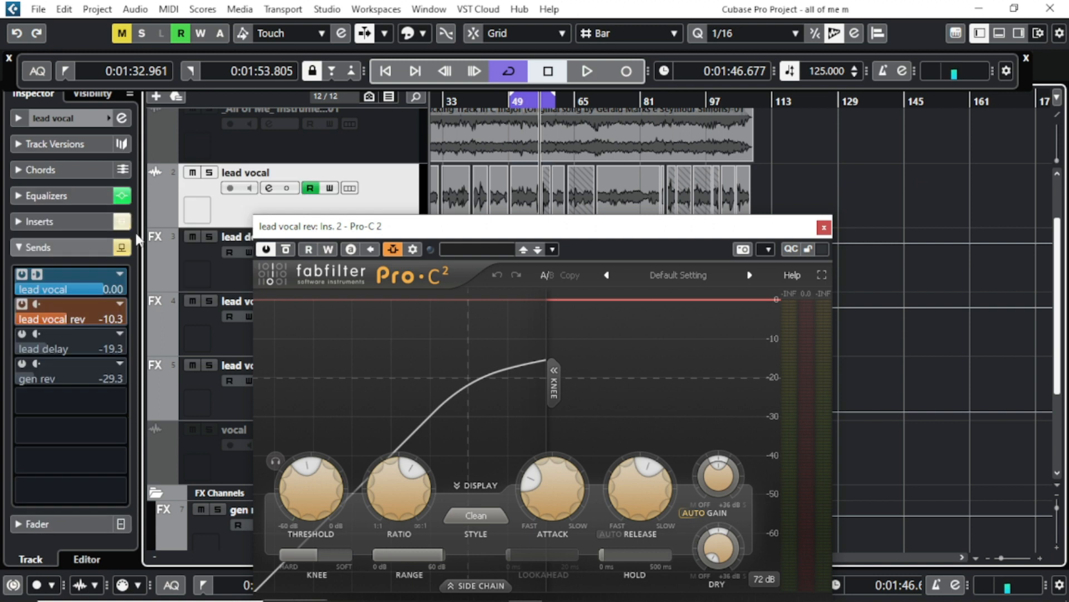
pyautogui.click(593, 70)
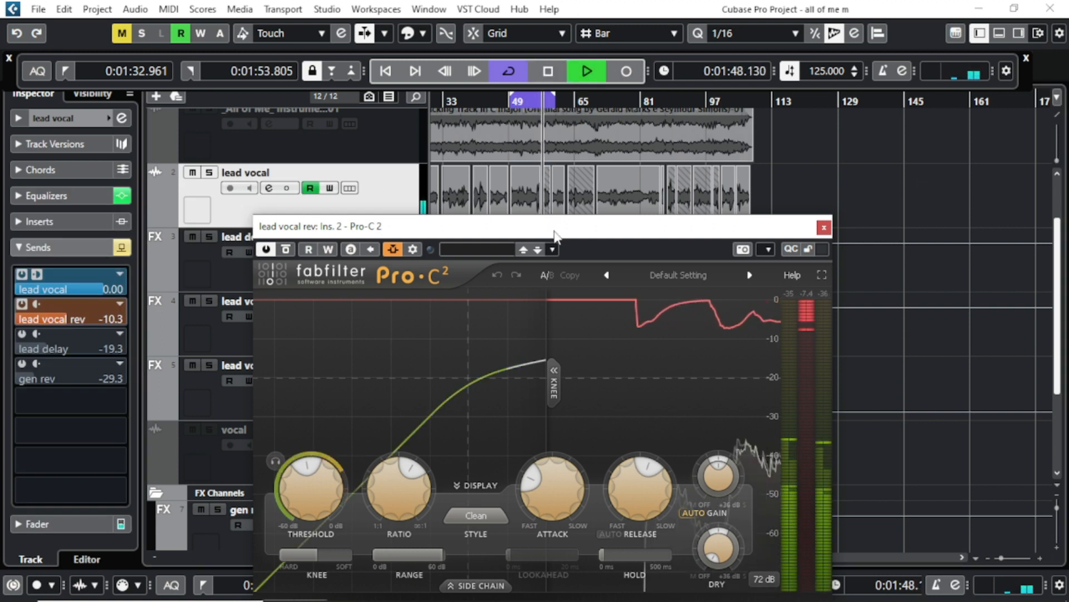
pyautogui.click(824, 228)
pyautogui.click(519, 103)
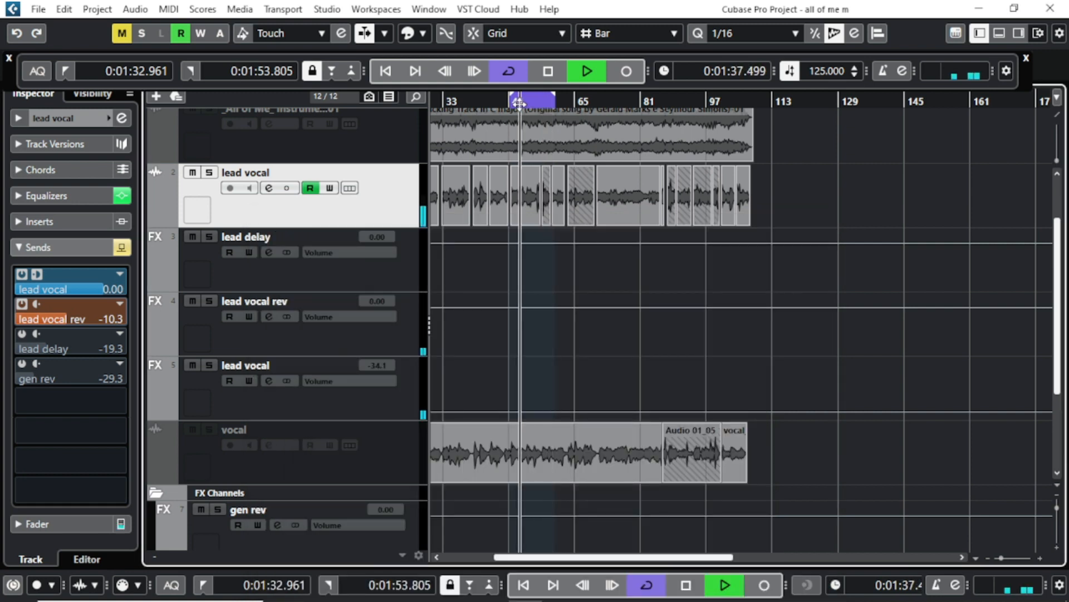
pyautogui.click(544, 78)
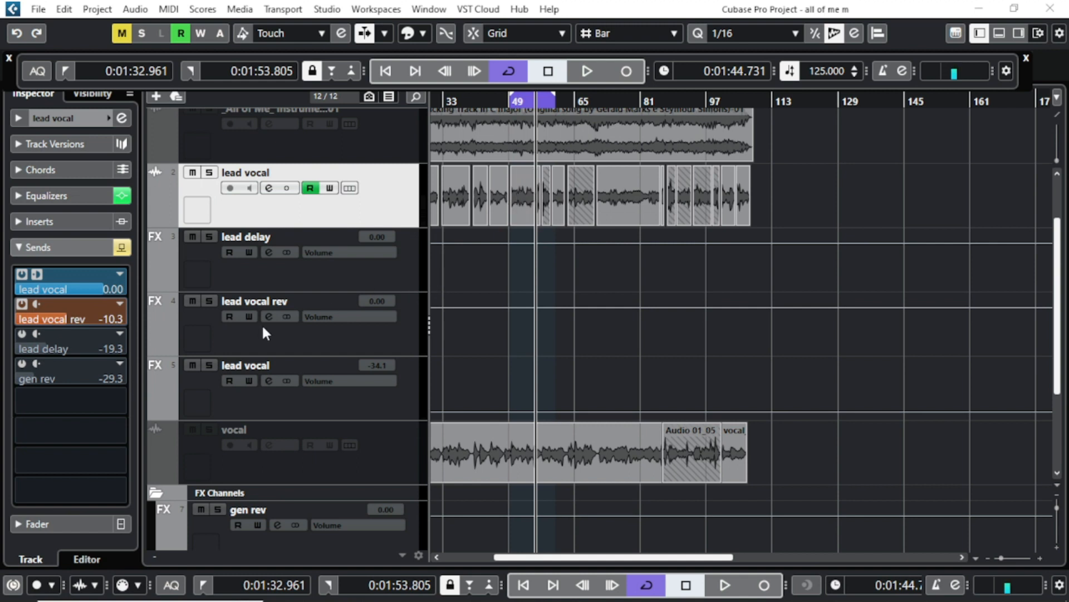
# - Activate the lead vocal track's send to lead delay and open H-Delay Stereo on the lead delay channel
pyautogui.click(22, 334)
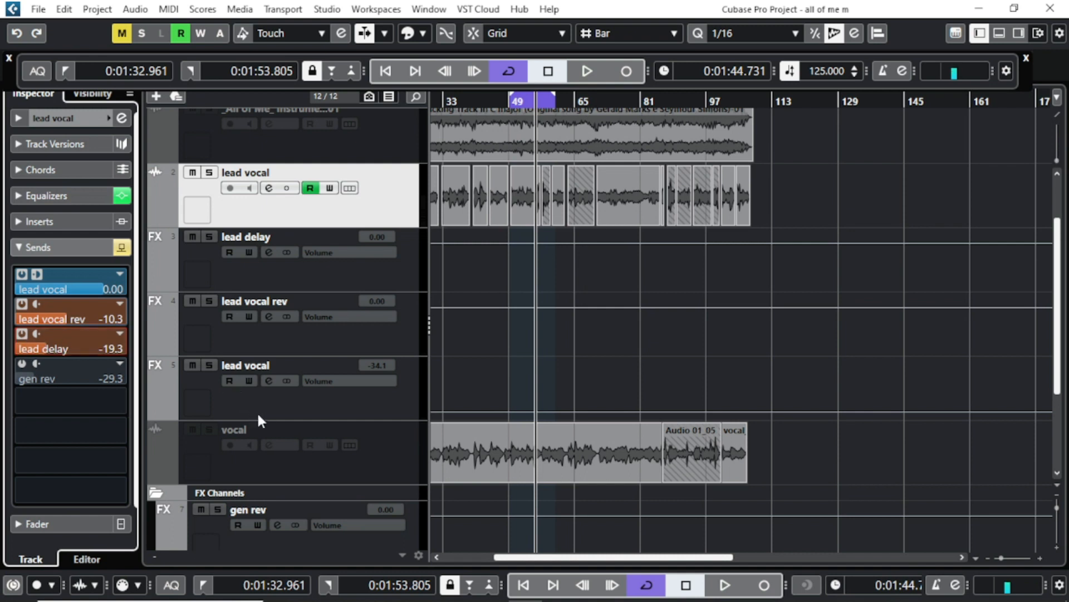
pyautogui.click(266, 274)
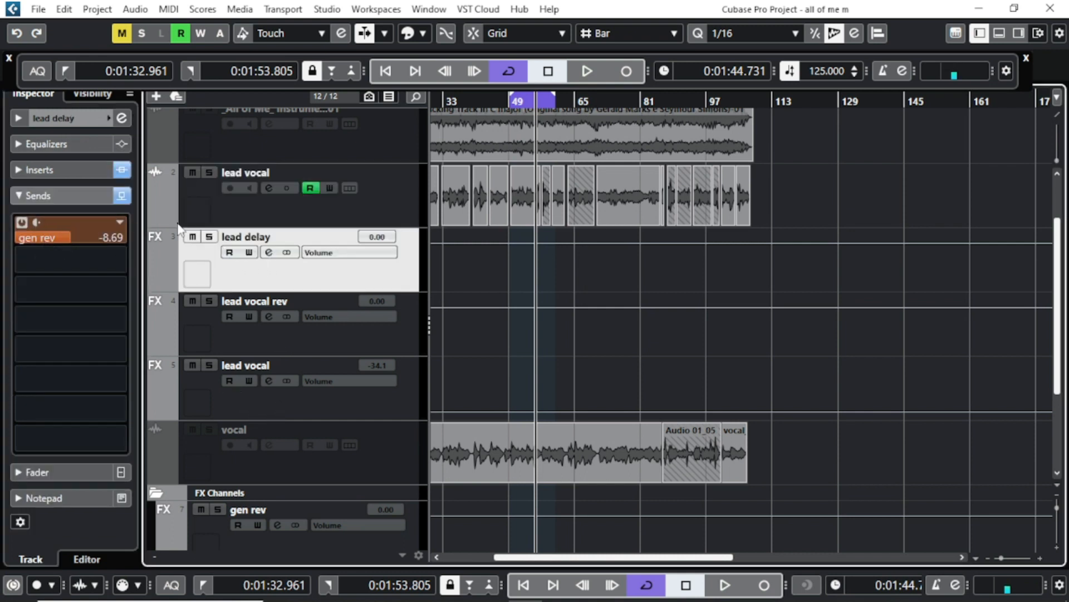
pyautogui.click(268, 254)
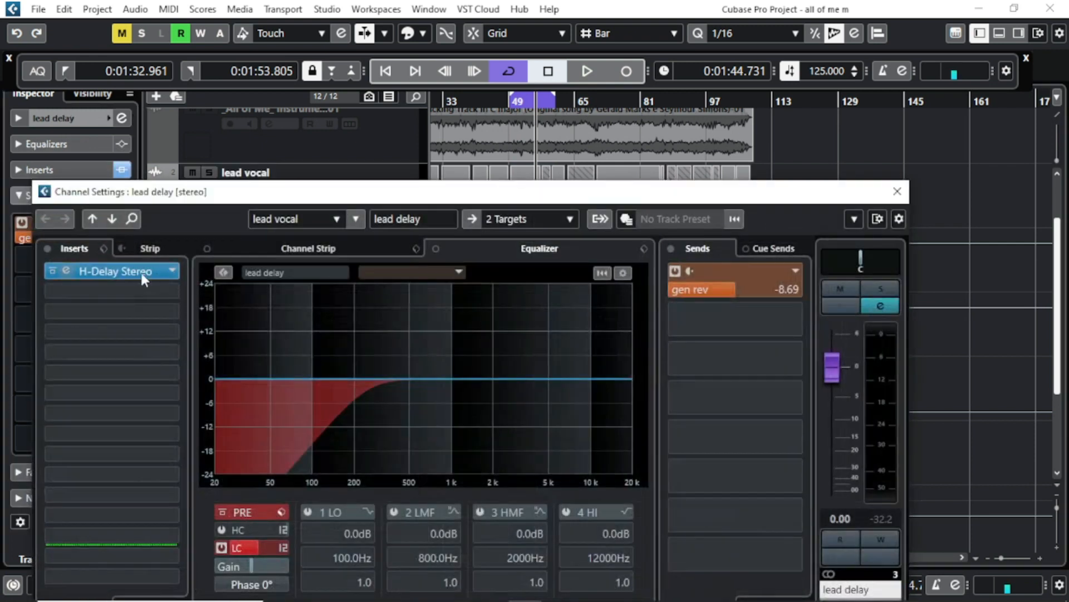
pyautogui.click(139, 272)
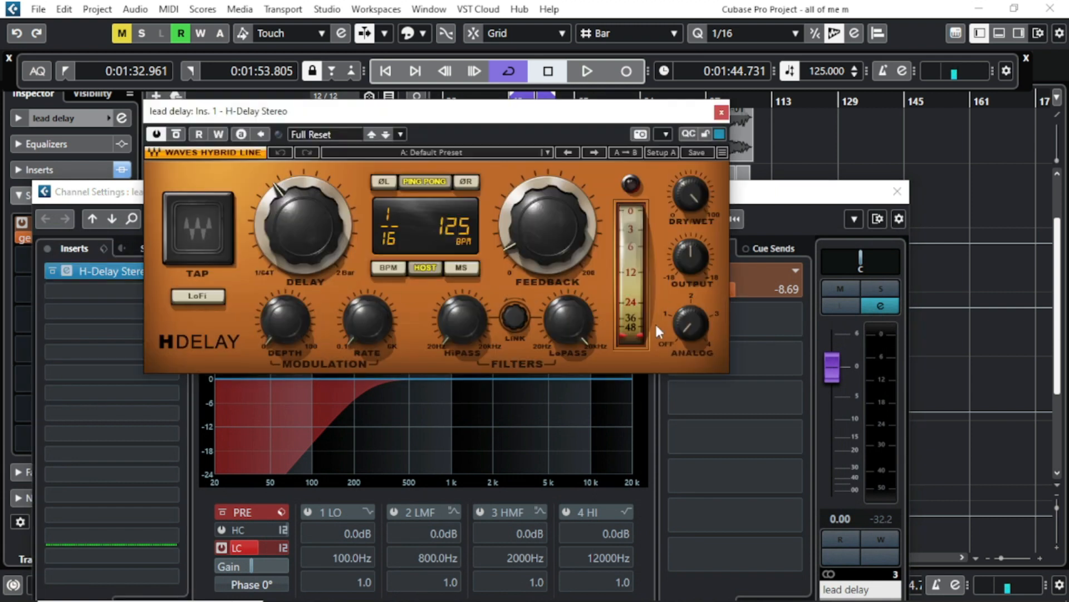
# - Adjust H-Delay's Analog control and close the plug-in
pyautogui.moveTo(681, 331); pyautogui.dragTo(680, 312)
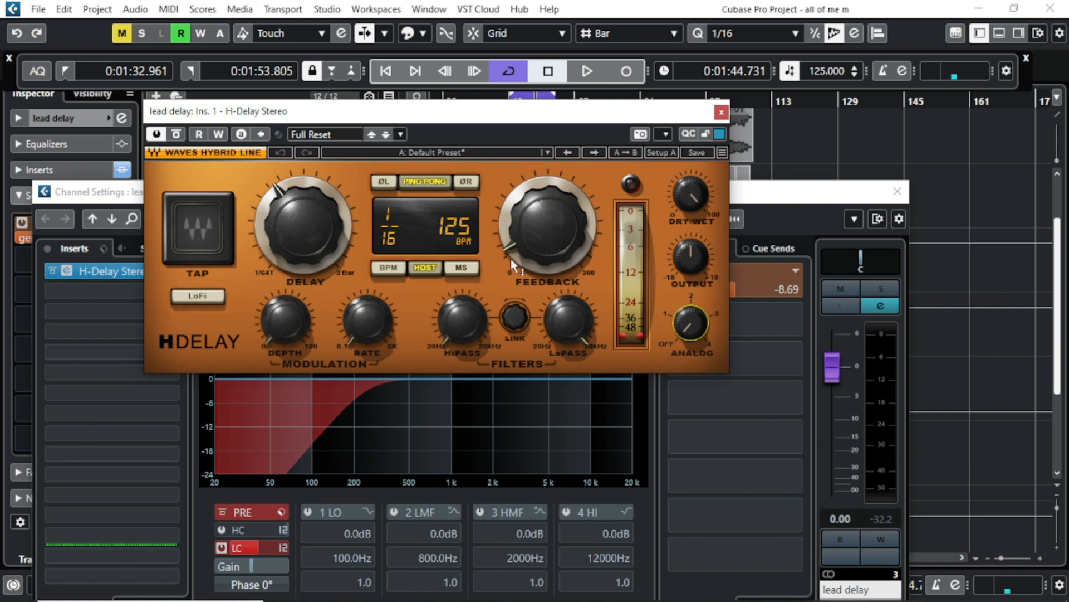
pyautogui.moveTo(511, 259)
pyautogui.click(722, 113)
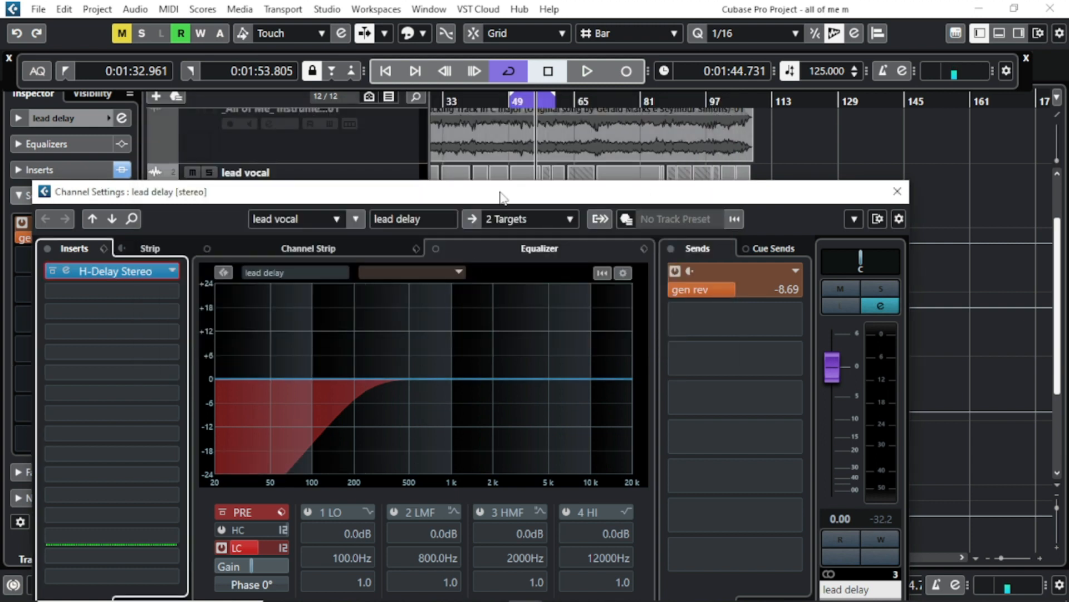
# - Switch off the gen rev send on the lead delay channel, check its output routing, and close the channel settings
pyautogui.click(684, 280)
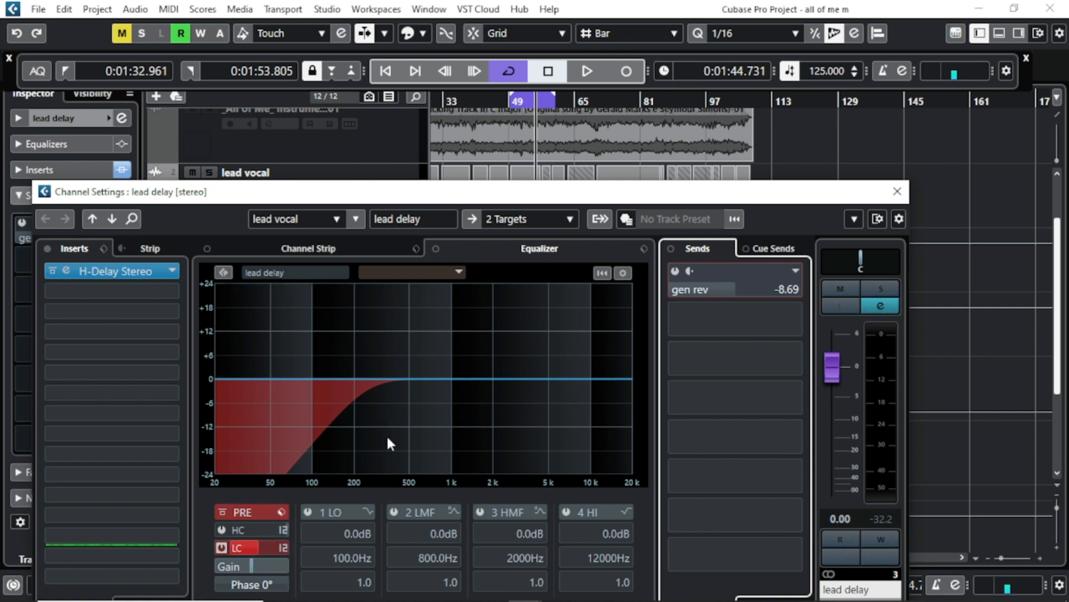
pyautogui.click(509, 218)
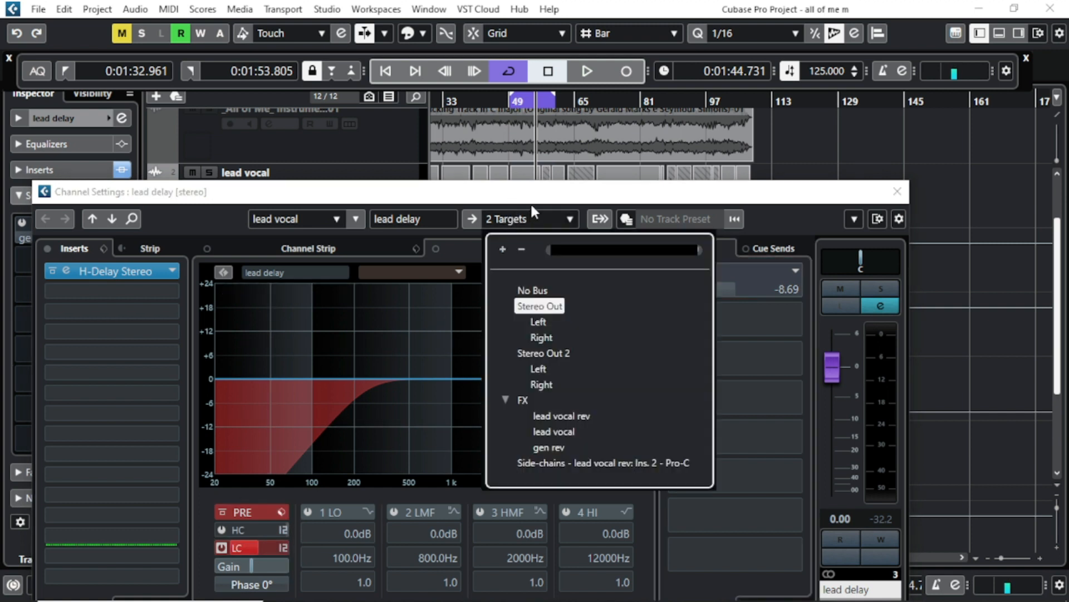
pyautogui.click(573, 212)
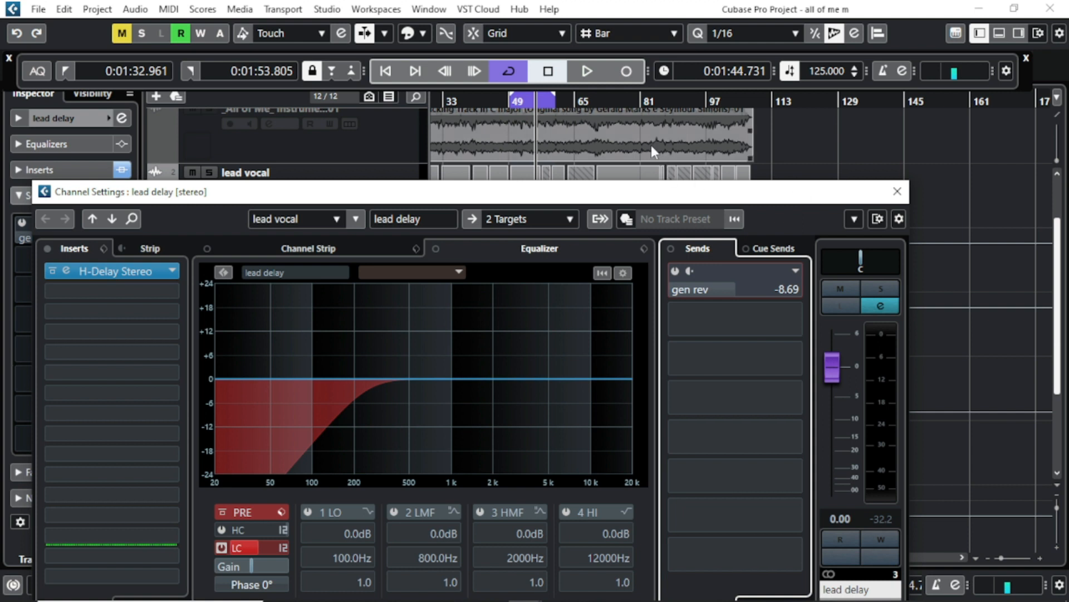
pyautogui.click(895, 192)
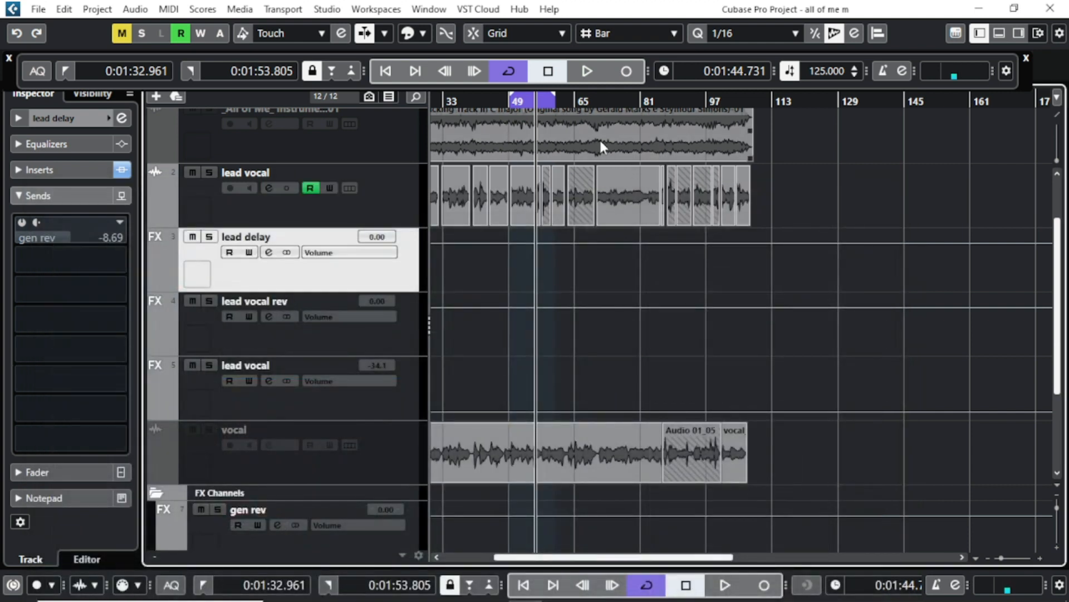
# - Play the section with the lead vocal track selected to hear the delay, and stop playback
pyautogui.press('space')
pyautogui.click(413, 184)
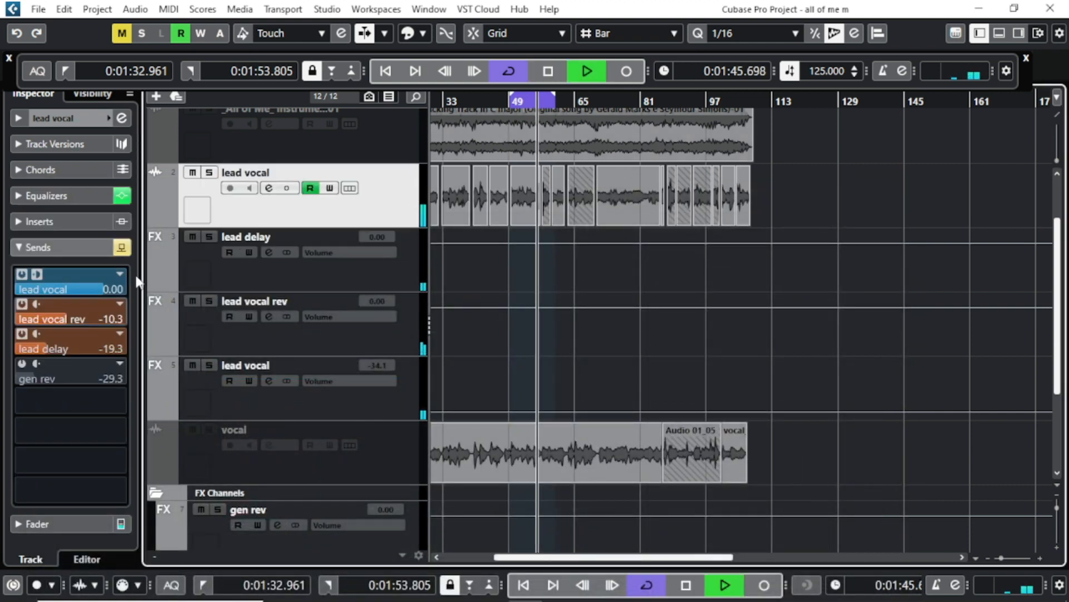
pyautogui.click(548, 71)
pyautogui.click(548, 71)
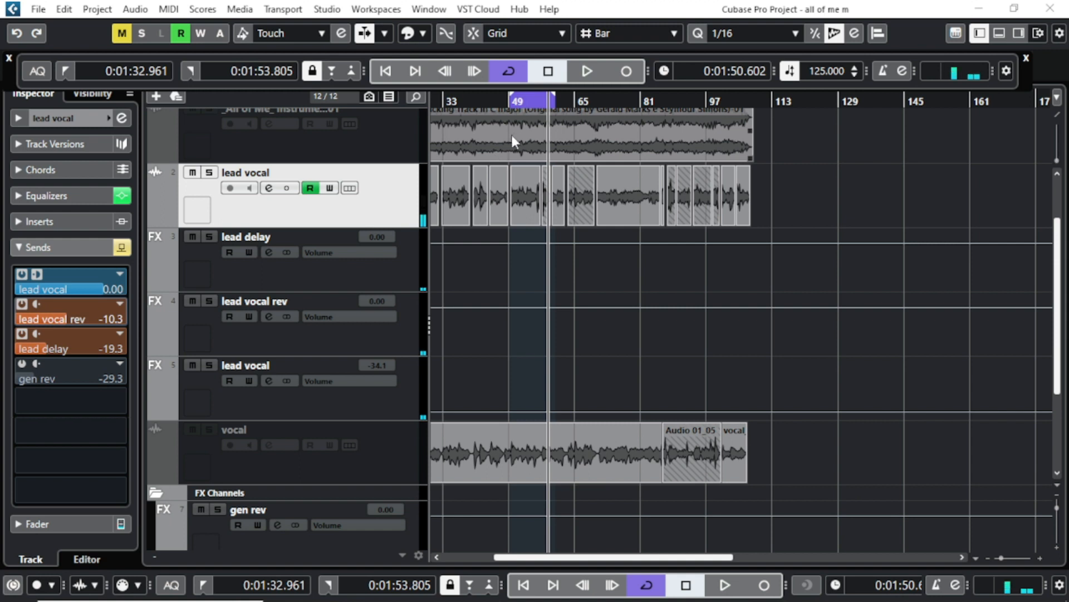
# - Replay the delayed lead vocal from about bar 55 and stop playback
pyautogui.scroll(2, 543, 127)
pyautogui.scroll(3, 543, 122)
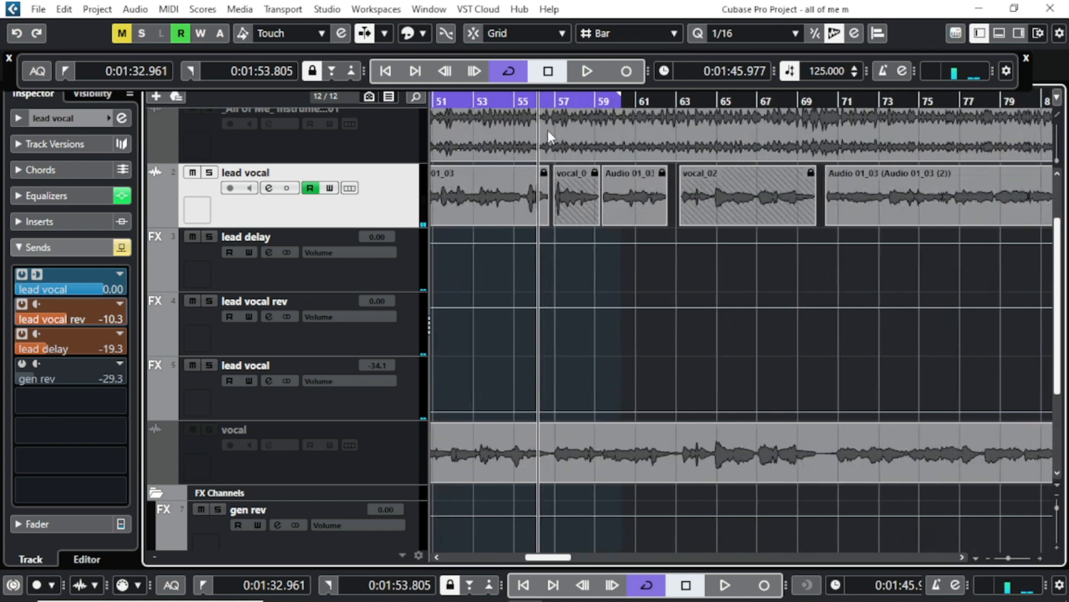
pyautogui.click(516, 107)
pyautogui.press('space')
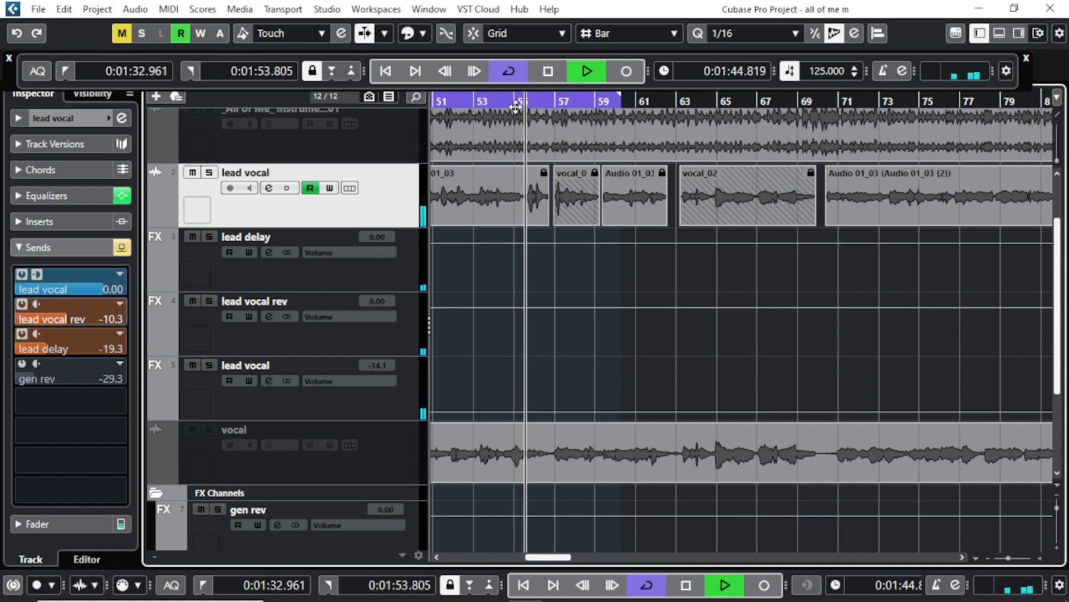
pyautogui.press('space')
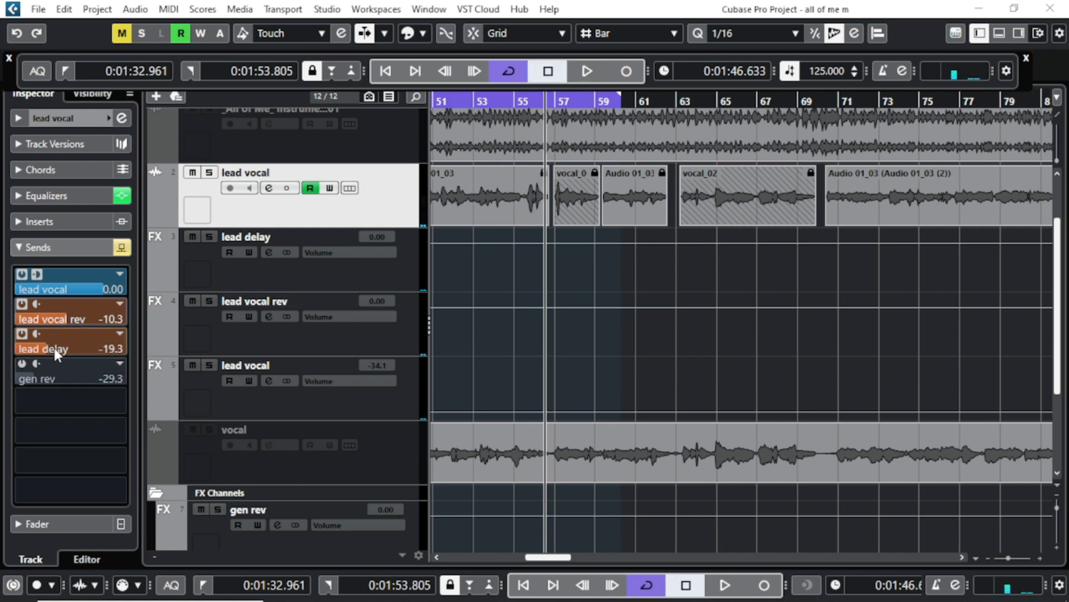
# - Raise the lead vocal's send to lead delay to 0.86 and play the section to hear the louder delay
pyautogui.moveTo(55, 352); pyautogui.dragTo(120, 363)
pyautogui.click(585, 70)
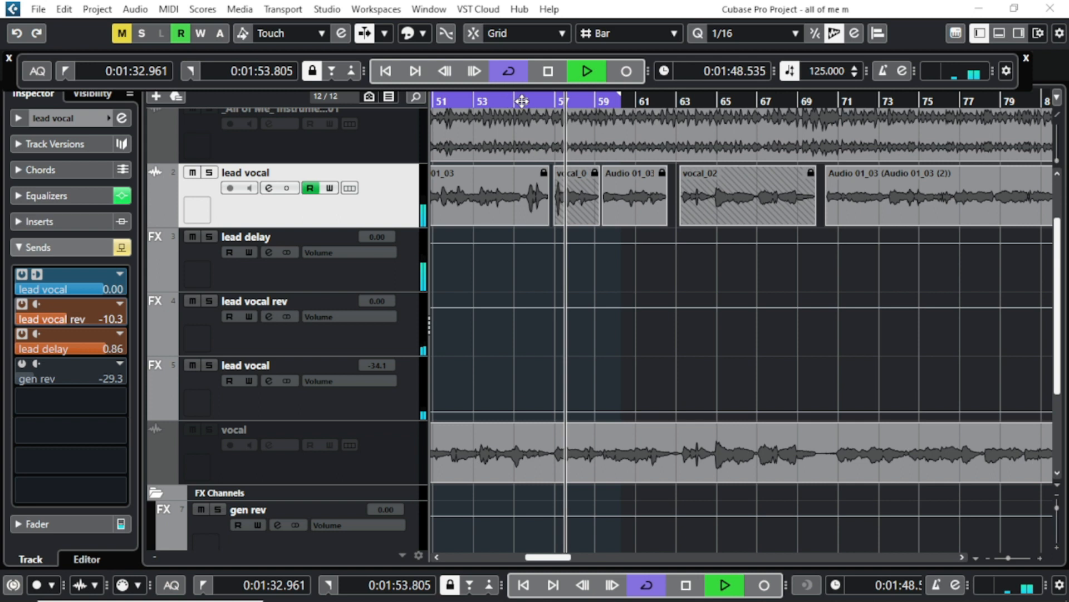
pyautogui.click(541, 74)
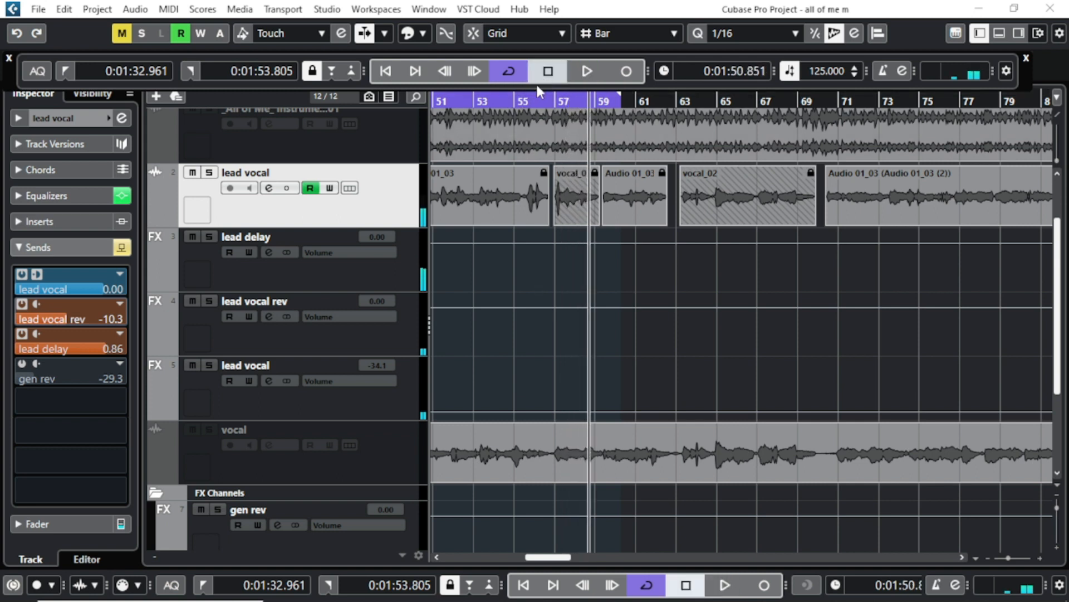
# - Set the lead vocal track's send to lead delay to -19.3
pyautogui.doubleClick(113, 349)
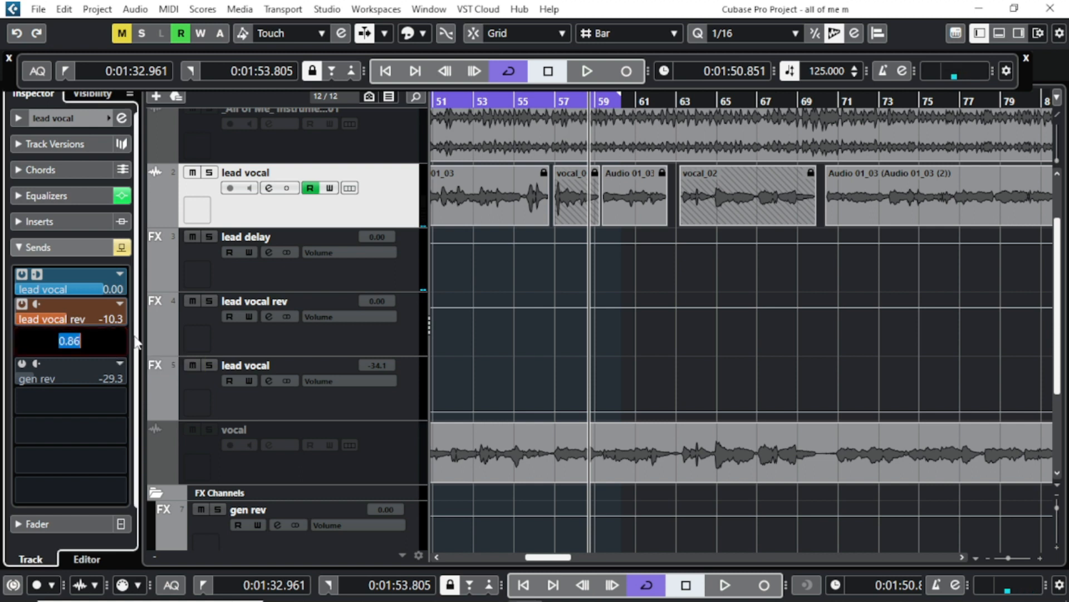
pyautogui.press('BackSpace')
pyautogui.write('-18.')
pyautogui.write('3')
pyautogui.press('BackSpace')
pyautogui.press('BackSpace')
pyautogui.press('BackSpace')
pyautogui.write('9.3')
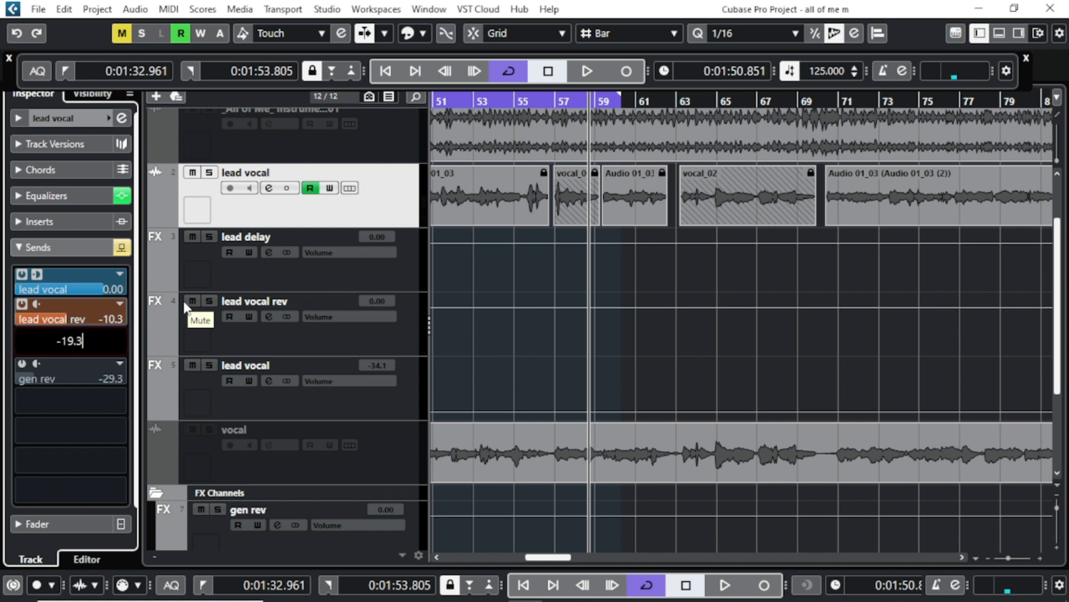
pyautogui.click(332, 224)
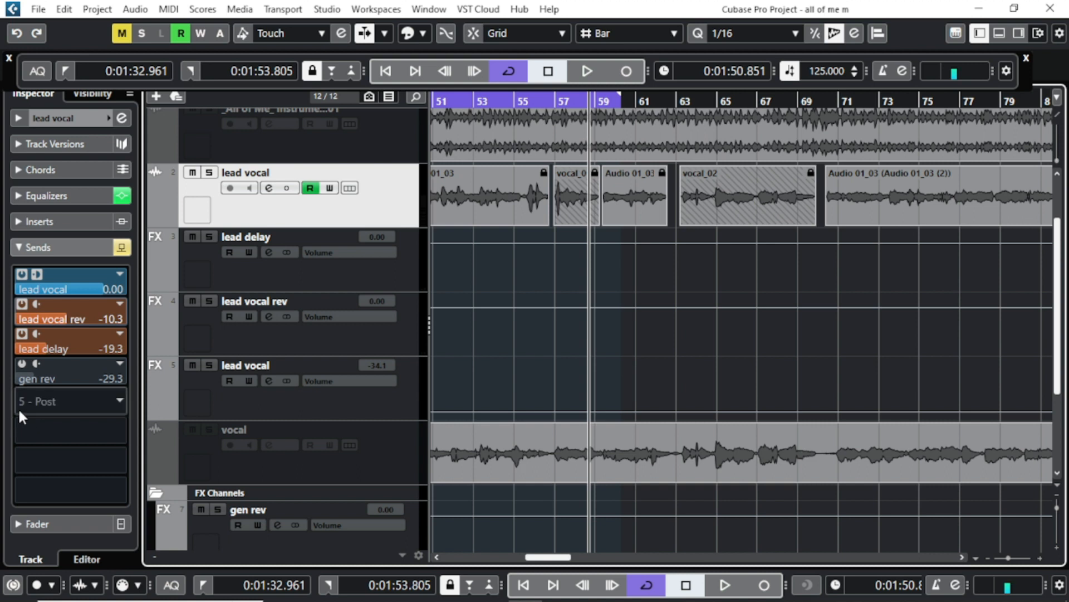
# - Switch on the lead vocal track's send to gen rev
pyautogui.scroll(-2, 609, 245)
pyautogui.scroll(-2, 610, 245)
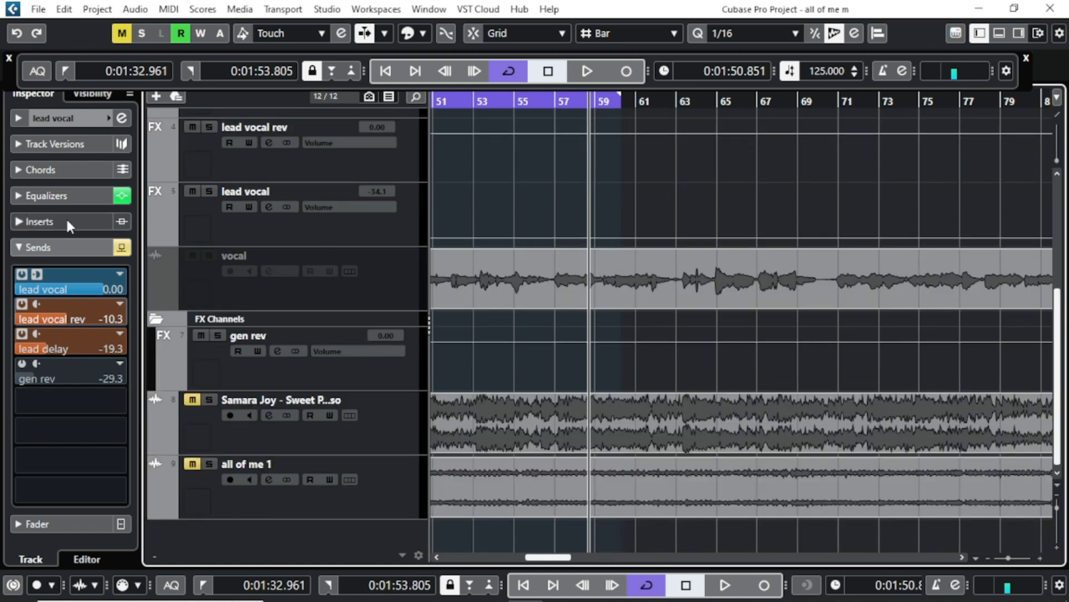
pyautogui.scroll(4, 249, 340)
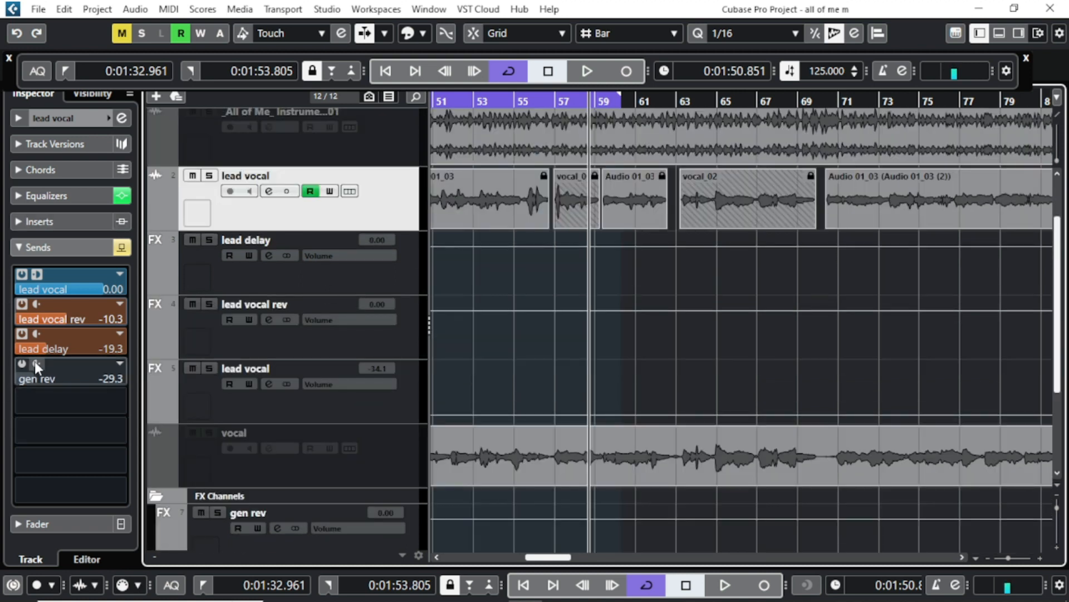
pyautogui.click(21, 365)
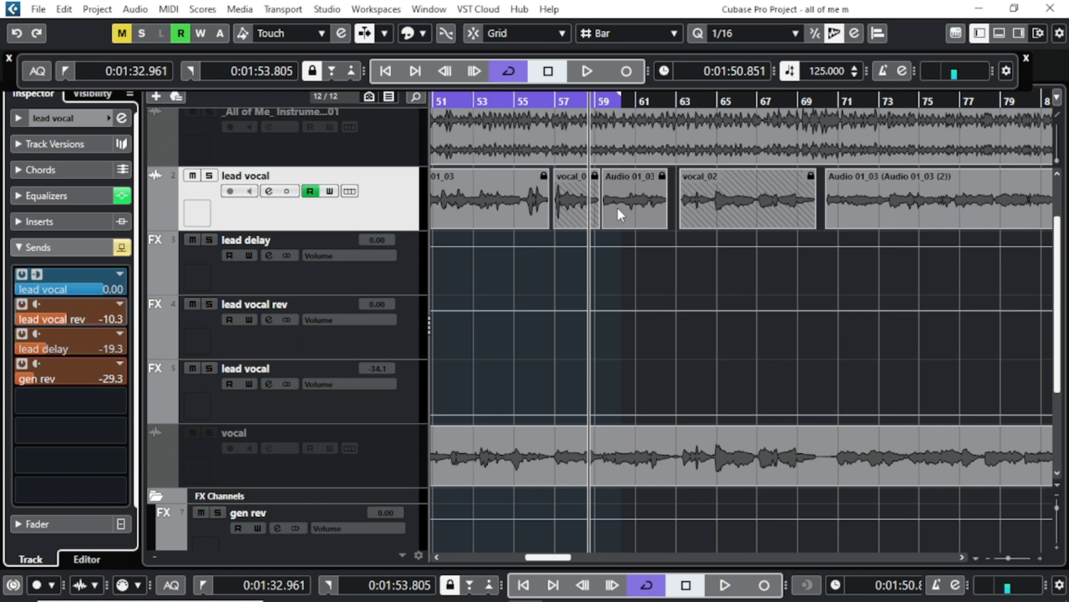
# - Examine the gen rev channel's ValhallaVintageVerb settings and EQ curve, and close its channel settings
pyautogui.scroll(-3, 396, 239)
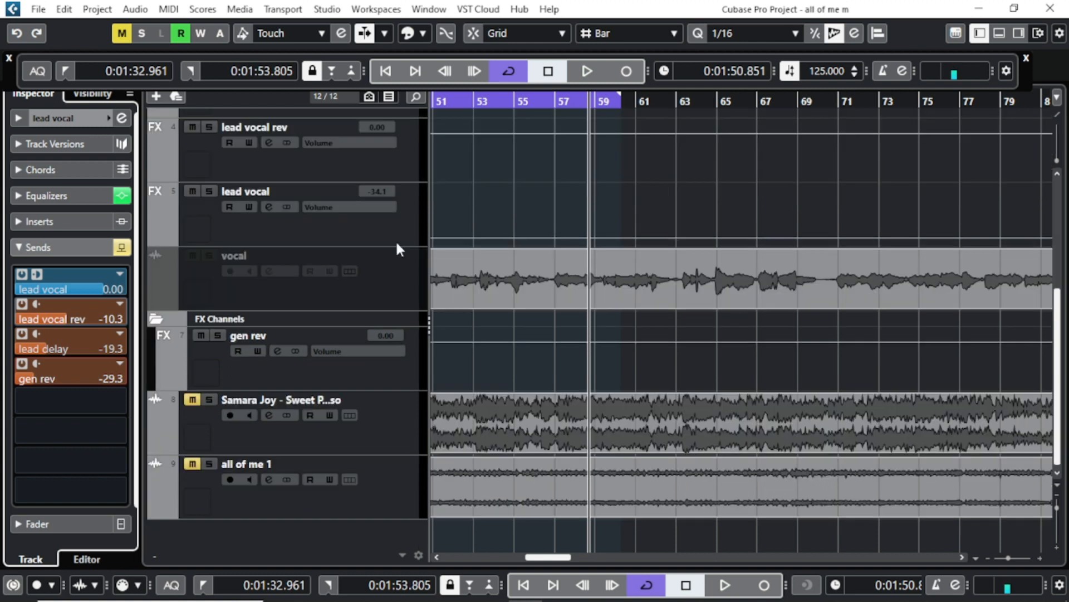
pyautogui.click(293, 363)
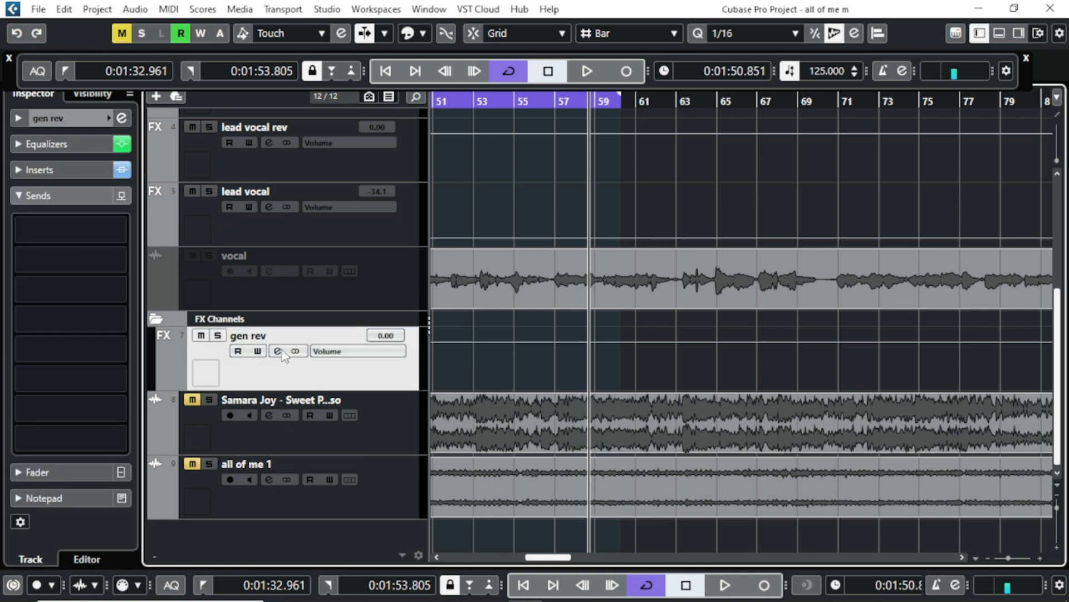
pyautogui.press('e')
pyautogui.click(124, 275)
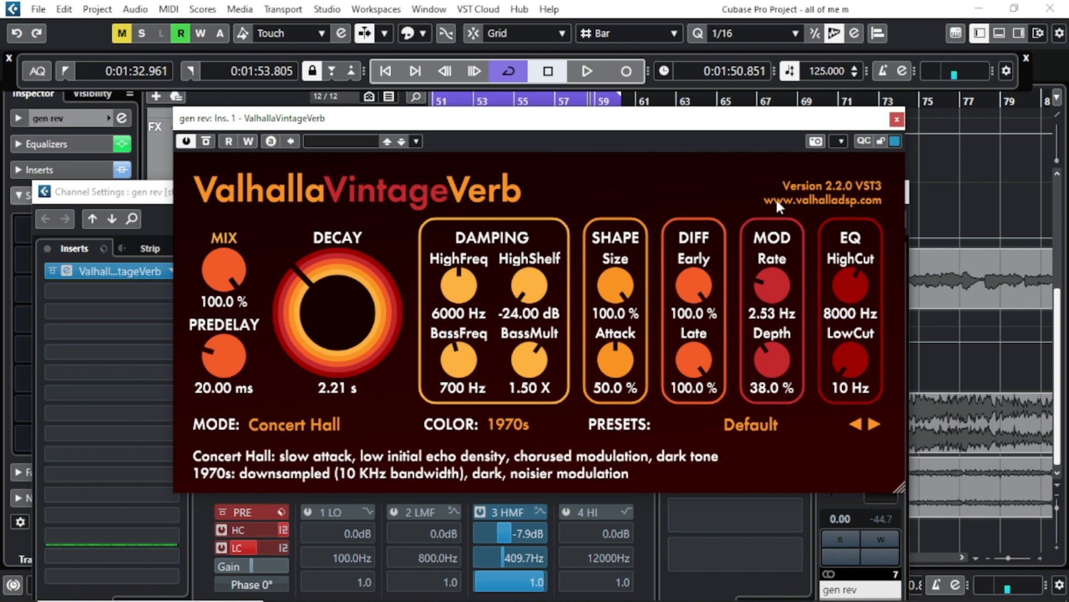
pyautogui.click(897, 119)
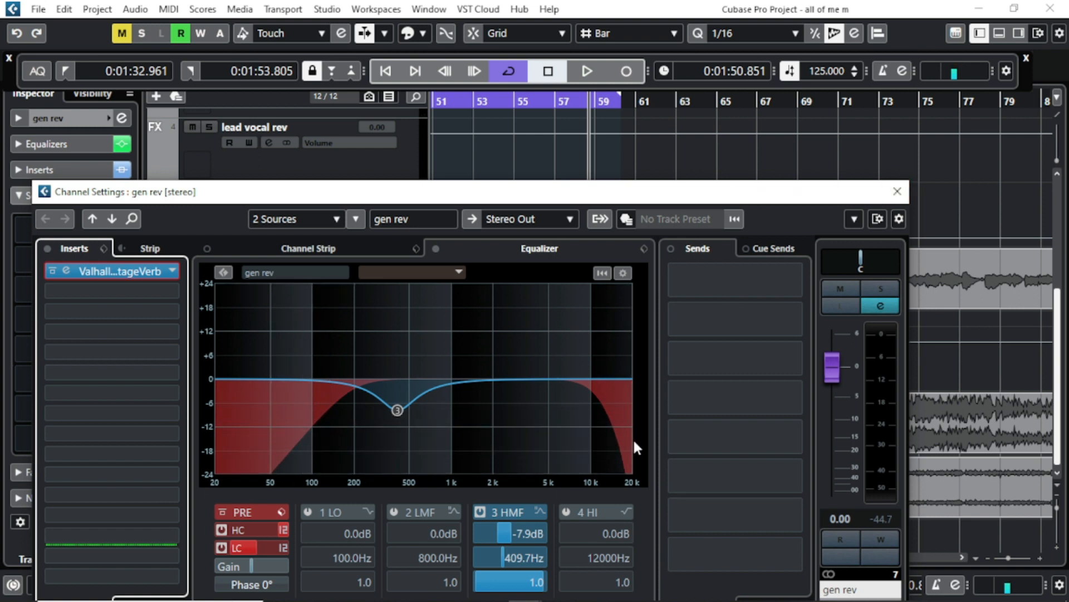
pyautogui.moveTo(641, 195); pyautogui.dragTo(652, 330)
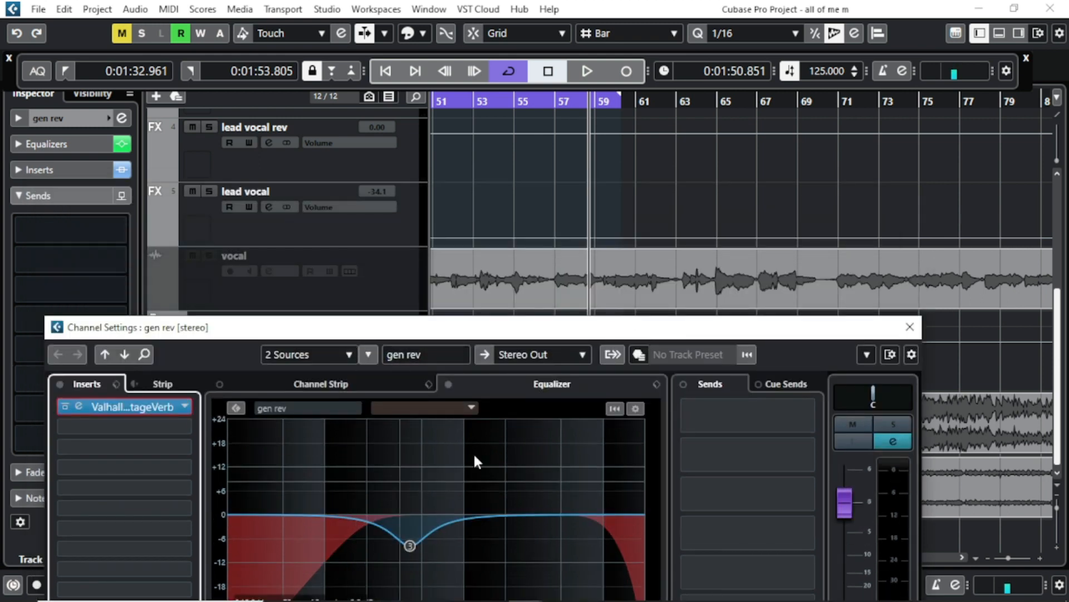
pyautogui.scroll(5, 593, 195)
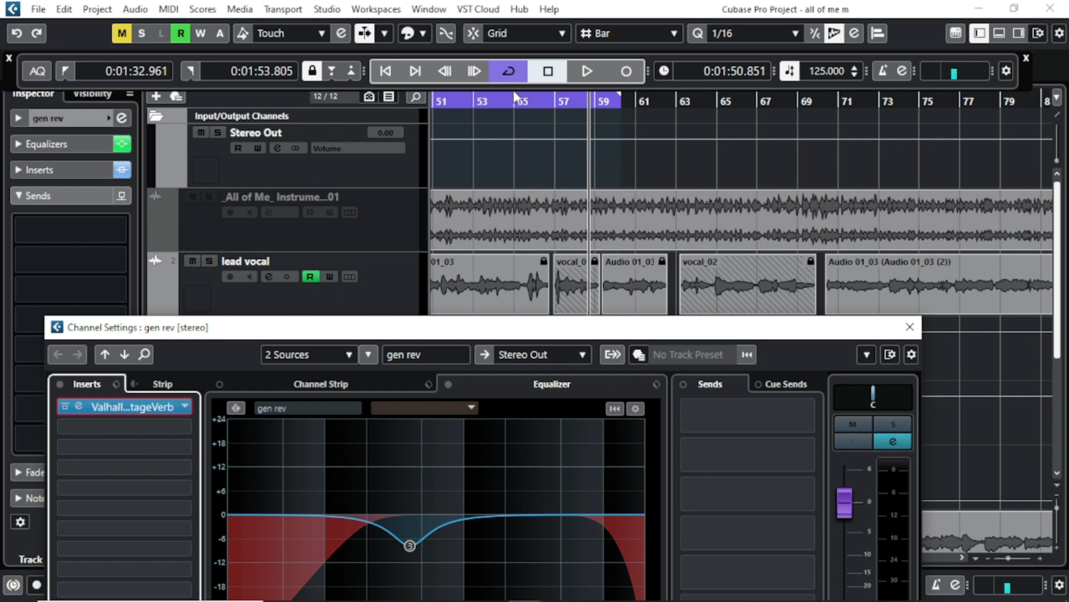
pyautogui.moveTo(571, 319); pyautogui.dragTo(569, 222)
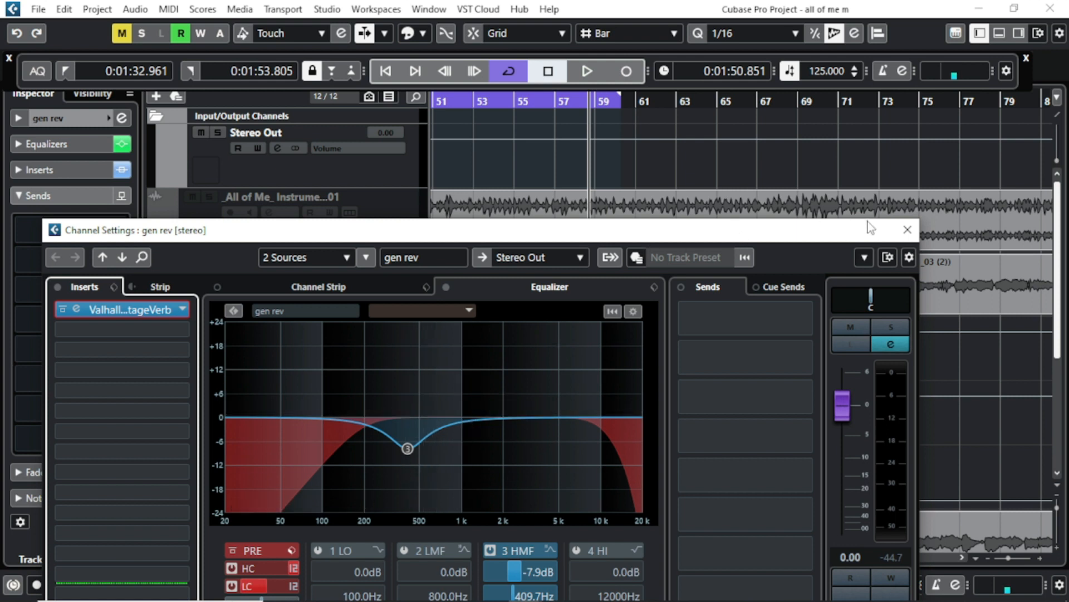
pyautogui.click(906, 230)
# - Play the lead vocal section, switching the gen rev send off and back on to compare, and stop playback
pyautogui.click(398, 301)
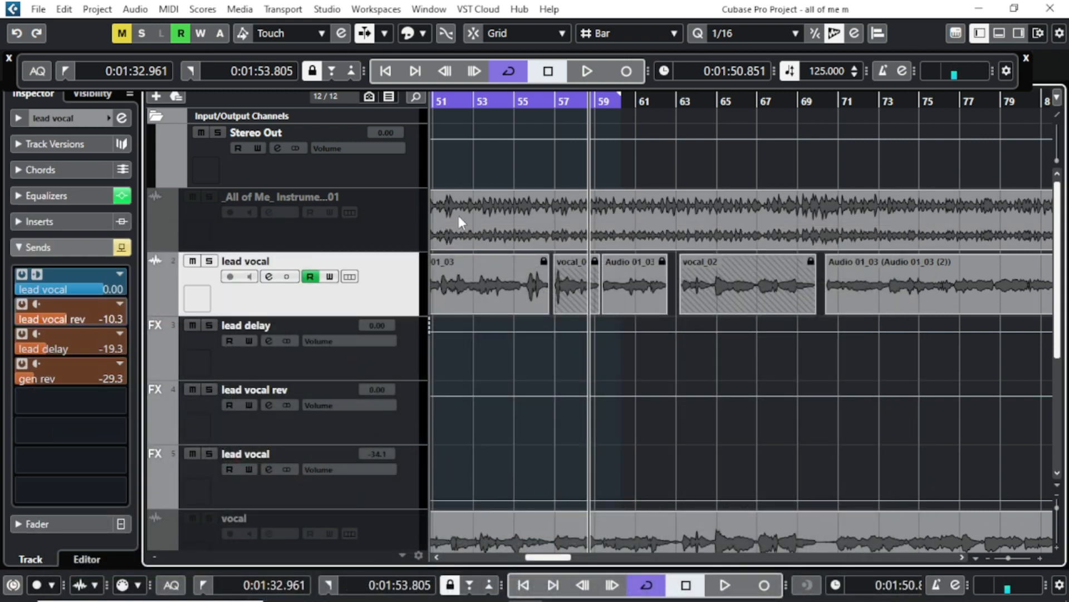
pyautogui.click(587, 71)
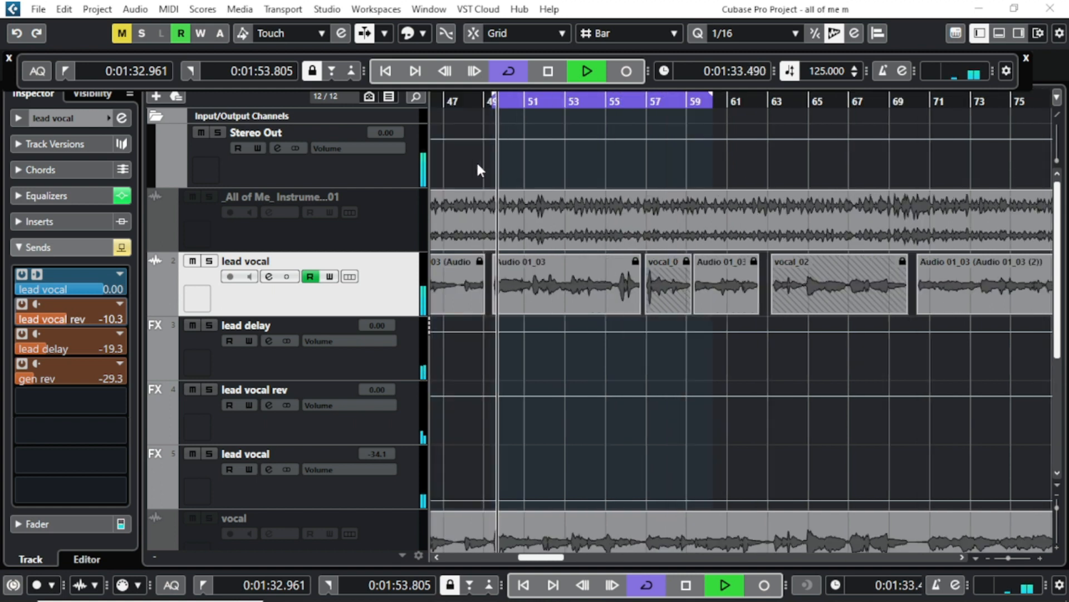
pyautogui.click(22, 364)
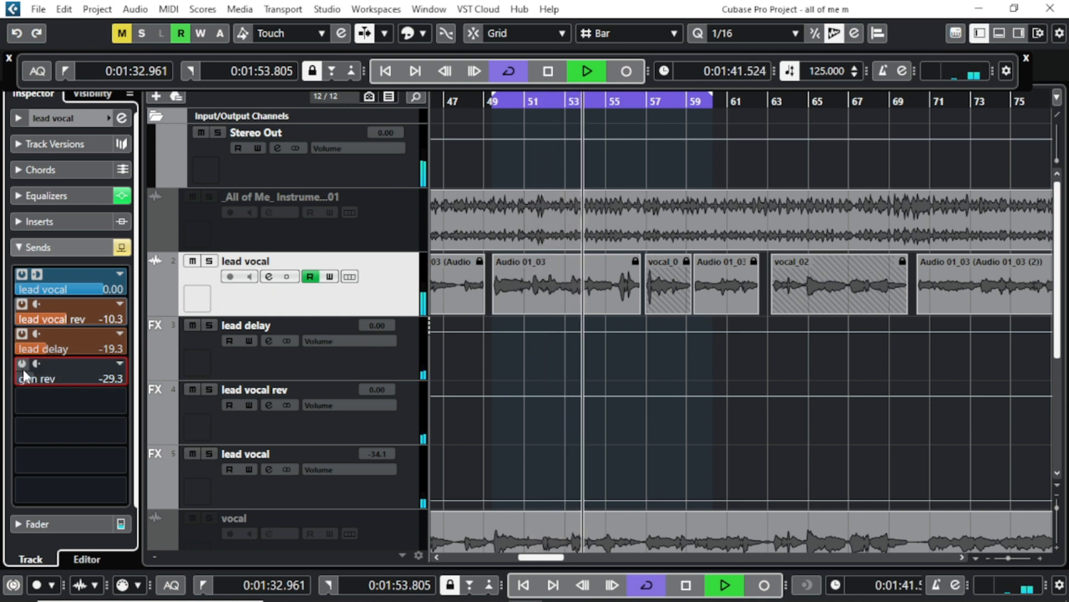
pyautogui.click(491, 106)
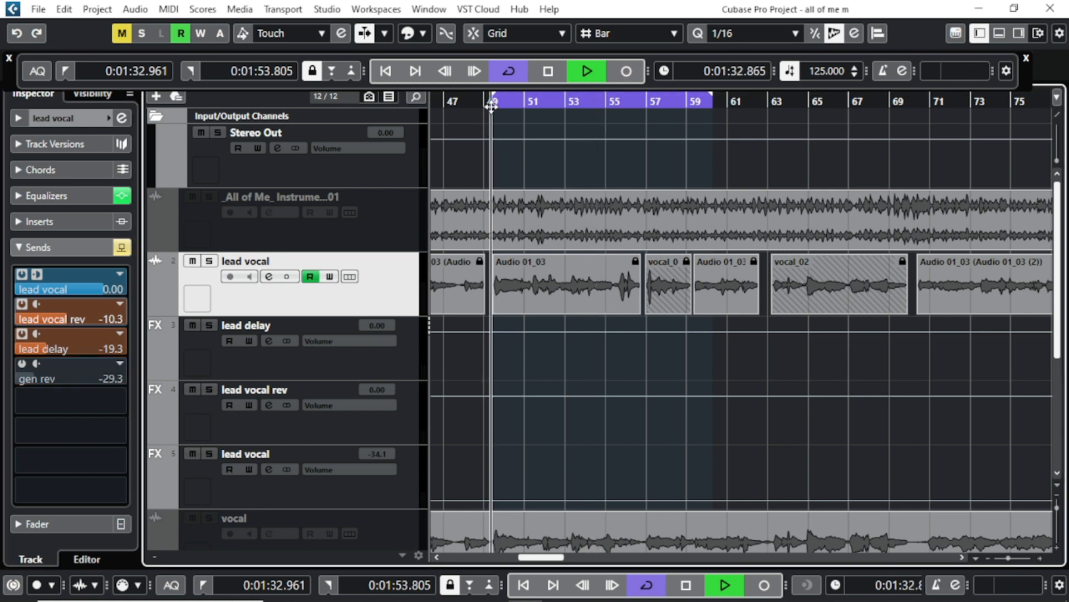
pyautogui.click(21, 364)
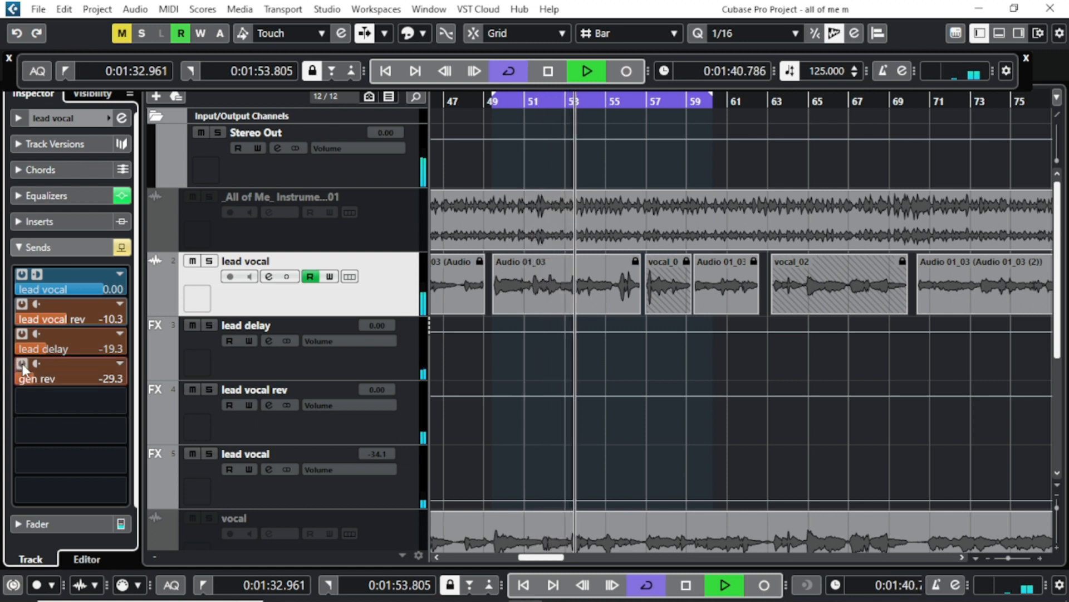
pyautogui.click(548, 71)
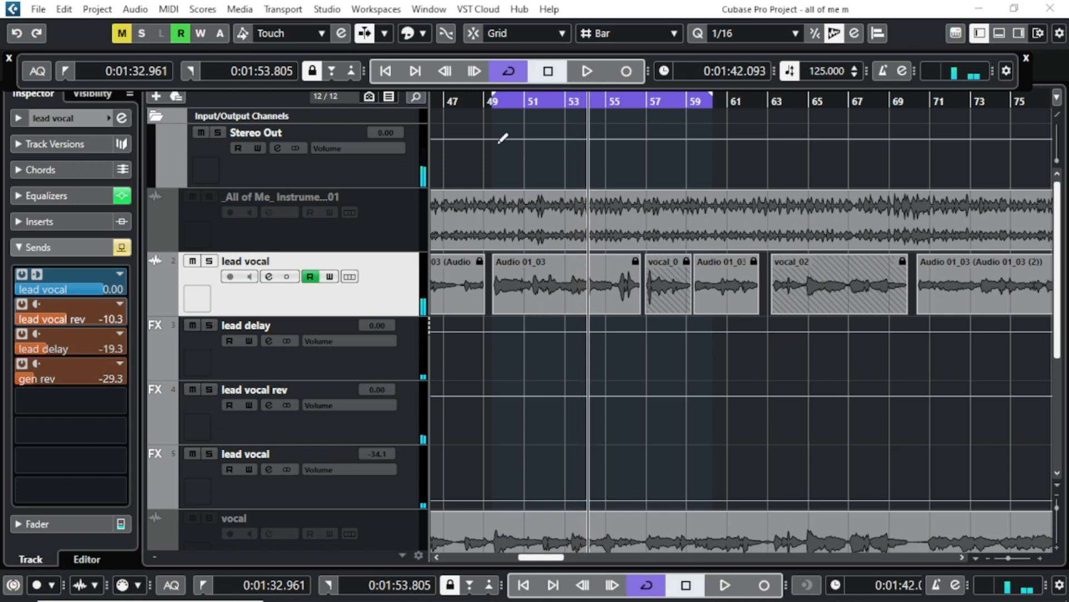
# - Bypass all the lead vocal's sends, play the dry vocal from about bar 49, and stop playback
pyautogui.click(494, 105)
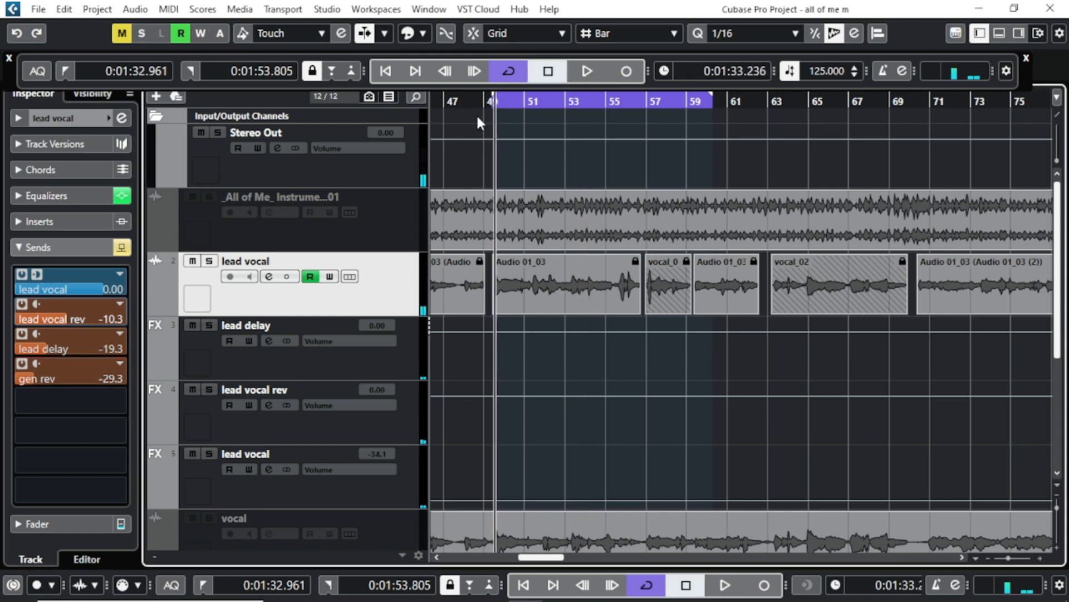
pyautogui.click(122, 247)
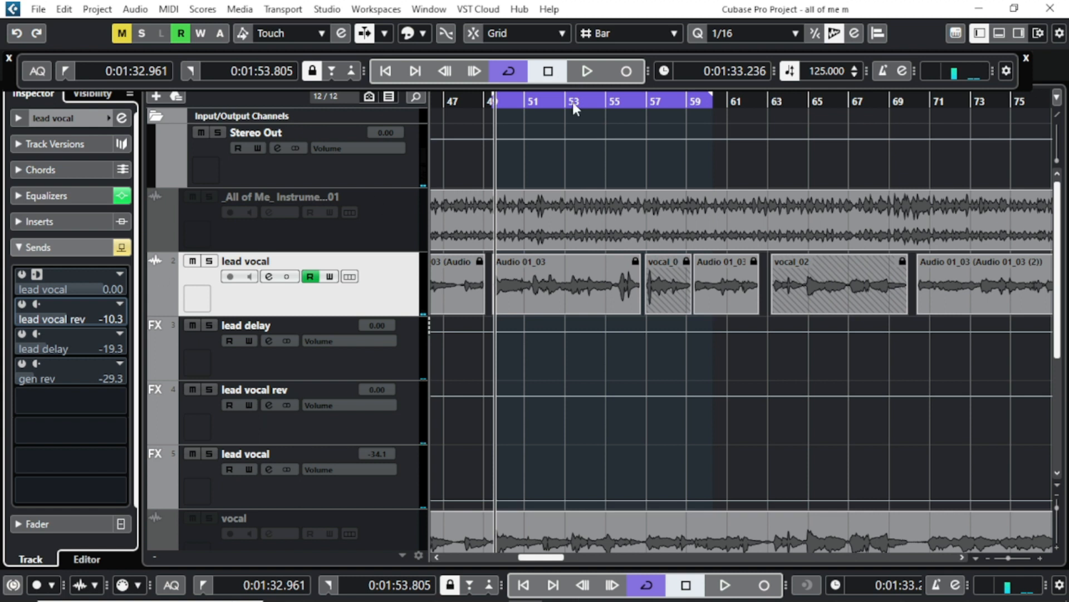
pyautogui.click(589, 71)
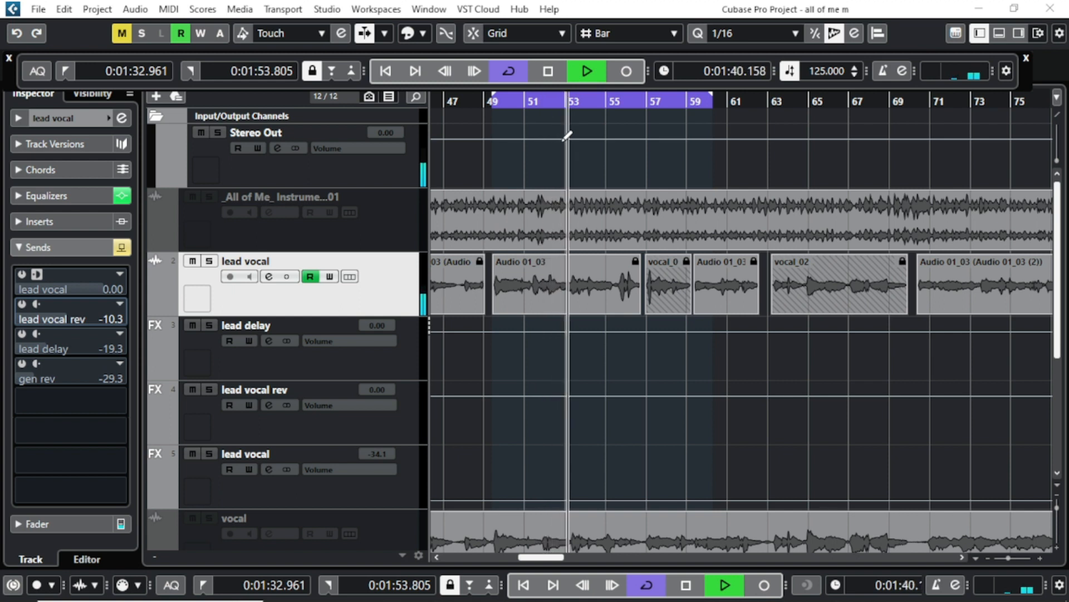
pyautogui.click(548, 74)
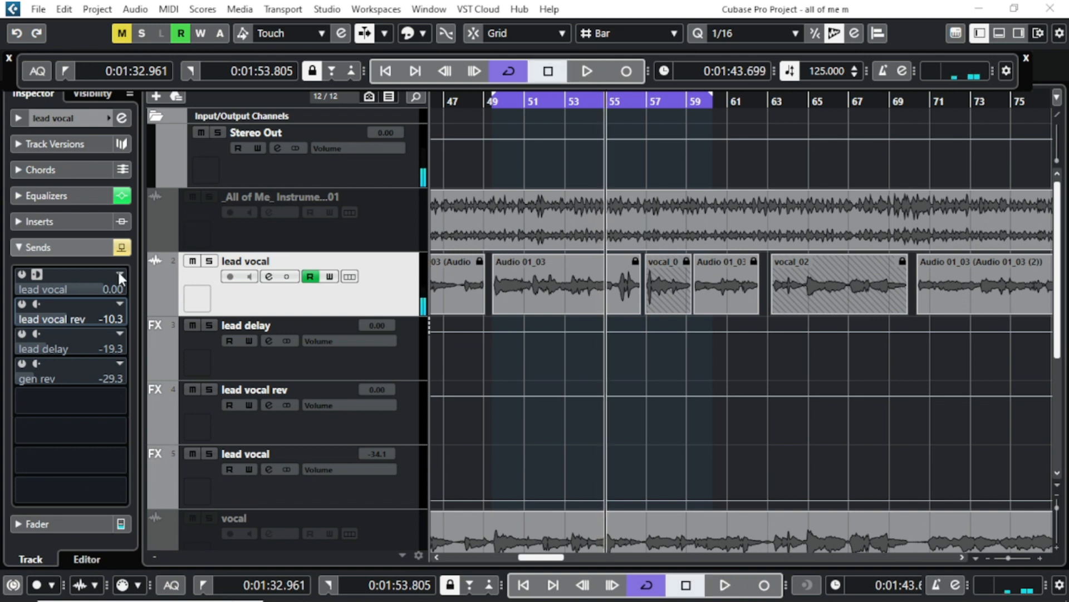
# - Reactivate all the lead vocal's sends, replay the section from near bar 49, and stop playback
pyautogui.click(119, 254)
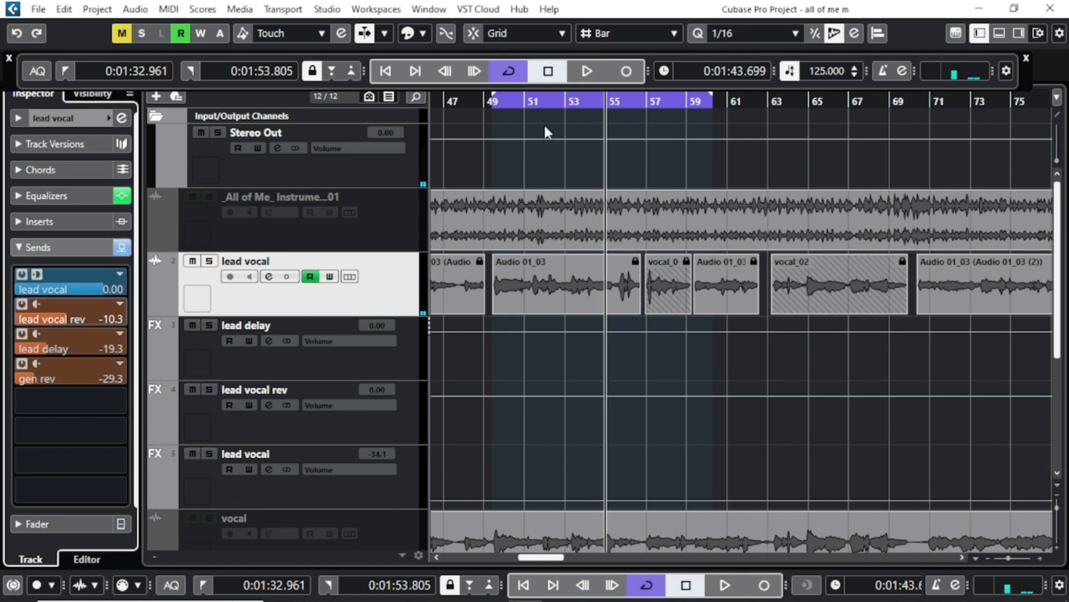
pyautogui.click(507, 102)
pyautogui.press('space')
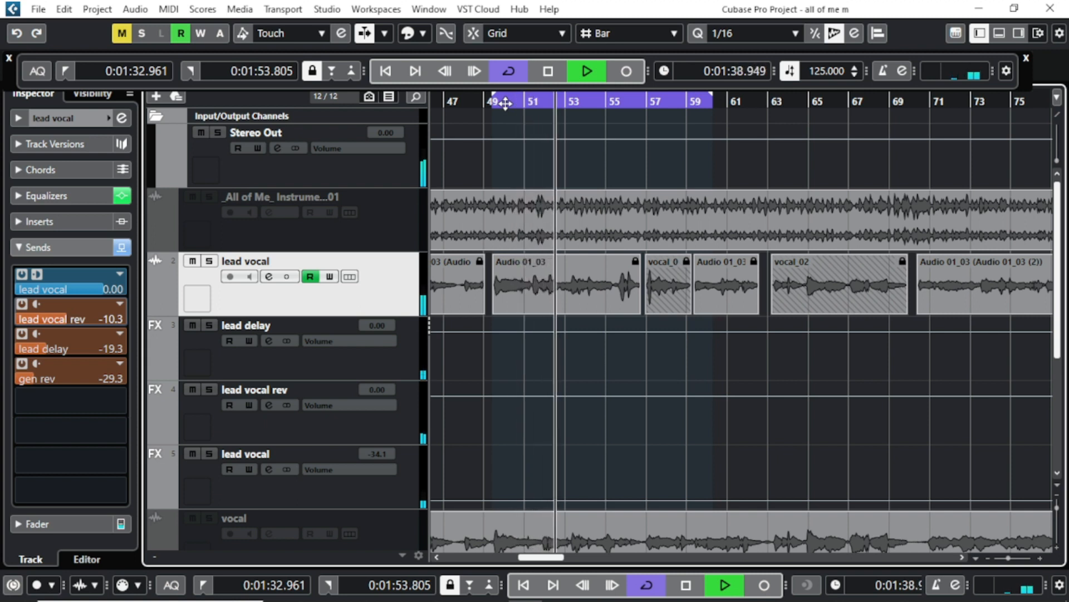
pyautogui.scroll(-4, 541, 214)
pyautogui.scroll(4, 541, 205)
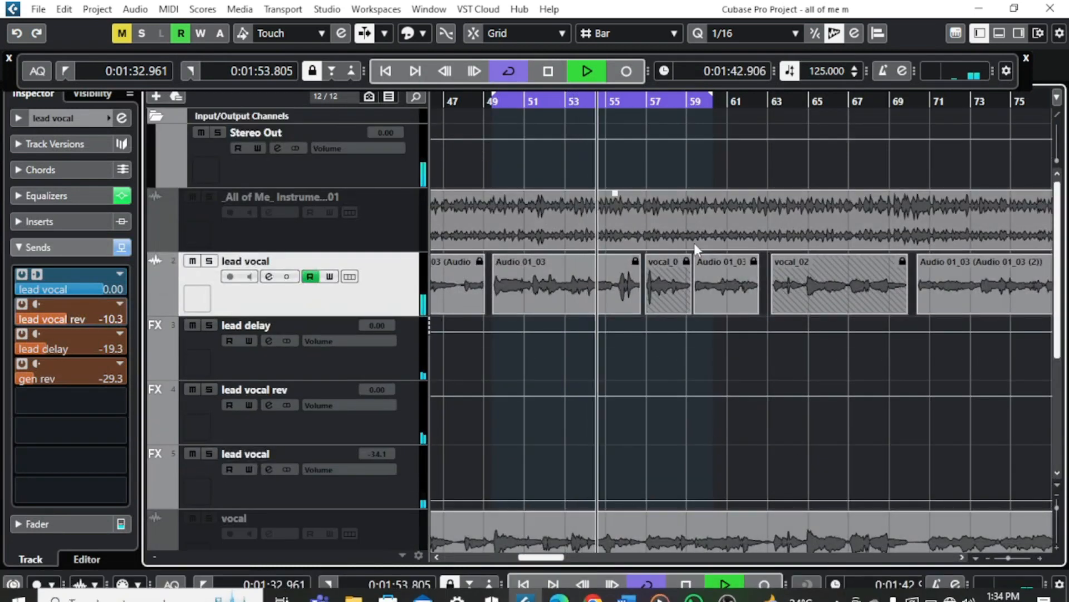
pyautogui.click(548, 71)
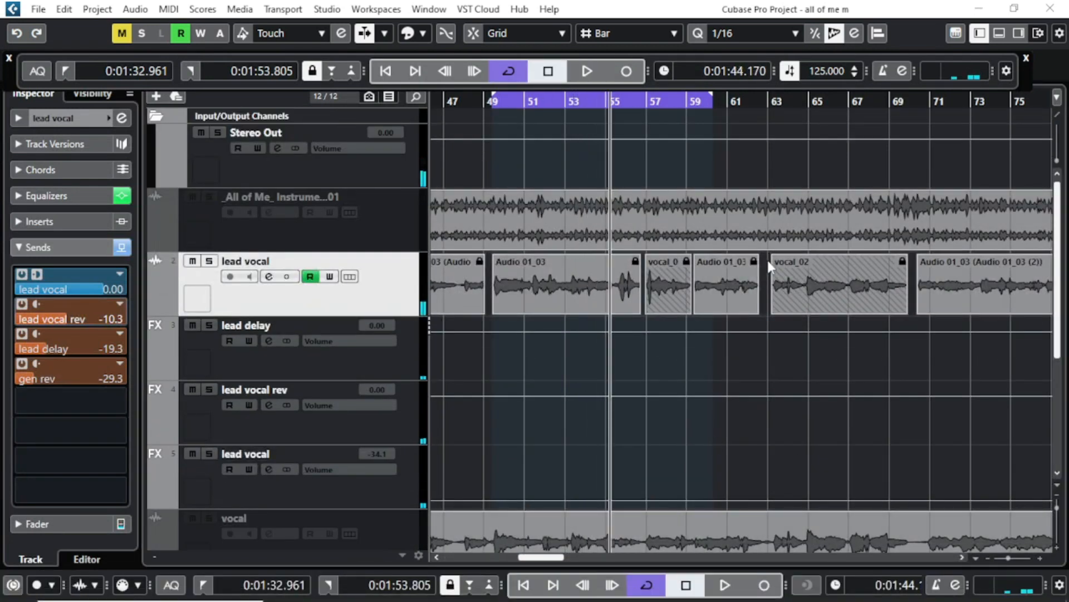
# - Disable the lead vocal track and enable the All of Me instrumental track
pyautogui.scroll(-4, 767, 259)
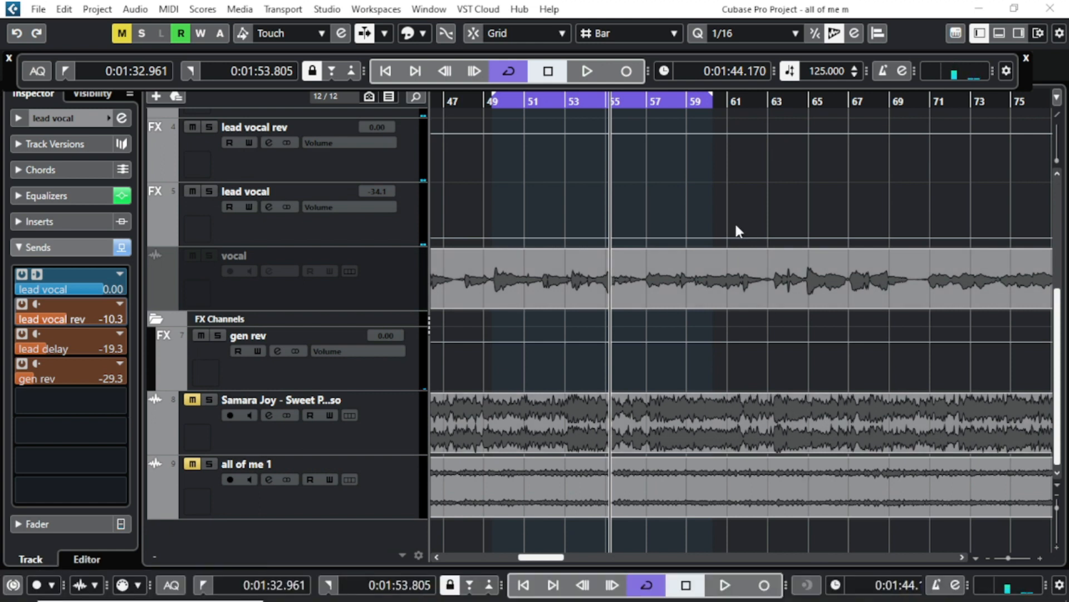
pyautogui.scroll(4, 657, 205)
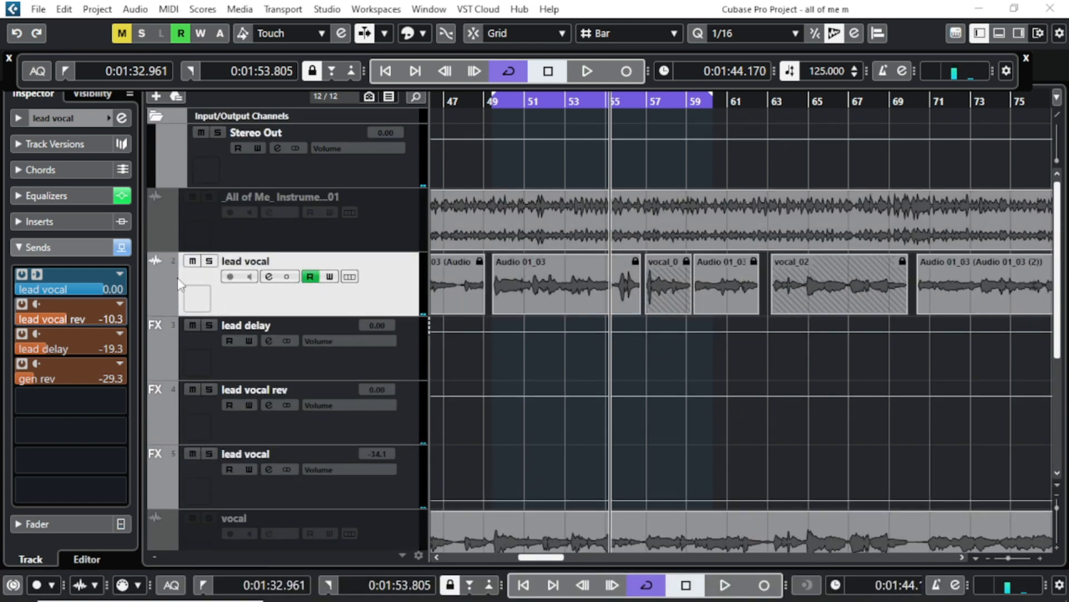
pyautogui.click(71, 118)
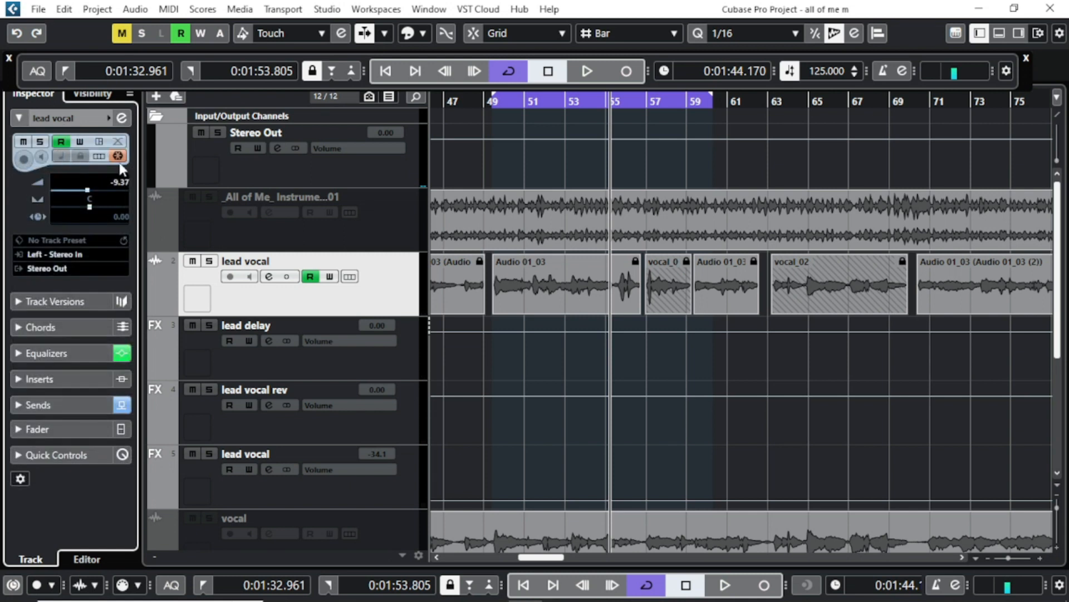
pyautogui.rightClick(306, 296)
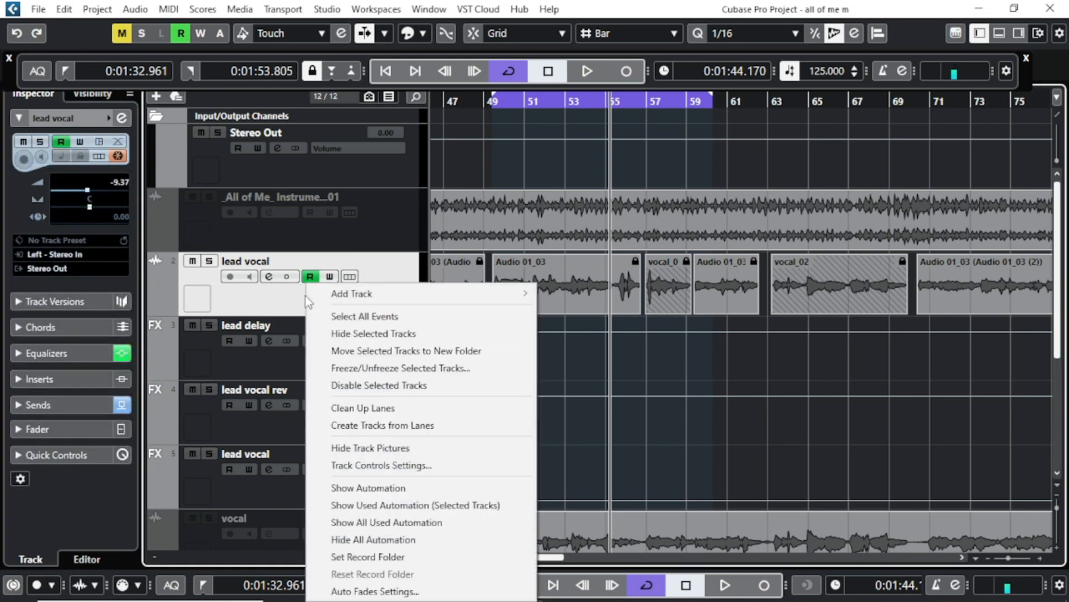
pyautogui.click(408, 384)
pyautogui.click(367, 216)
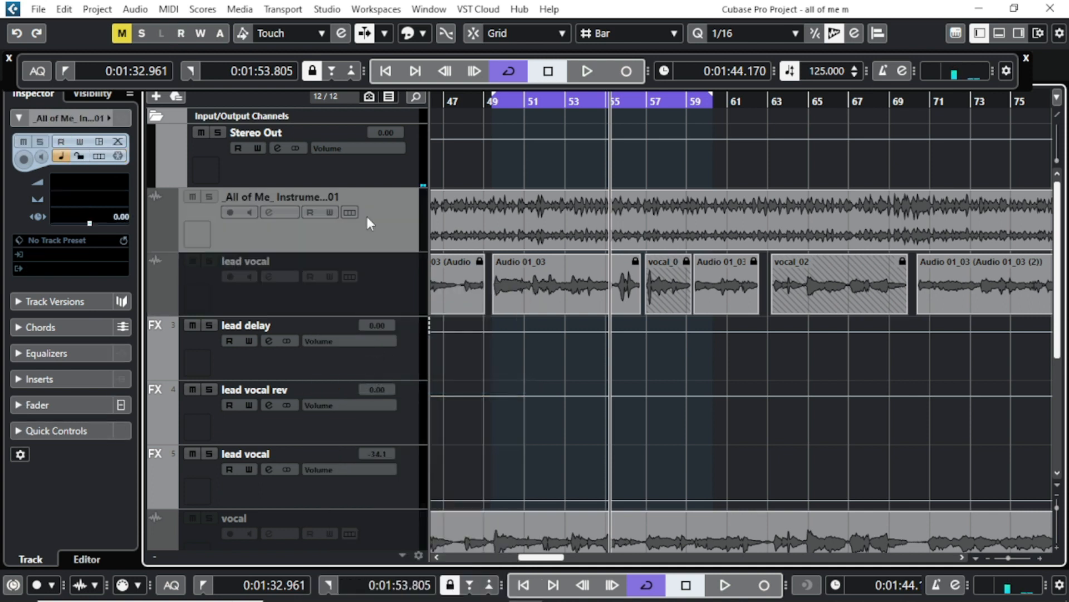
pyautogui.rightClick(367, 225)
pyautogui.click(440, 344)
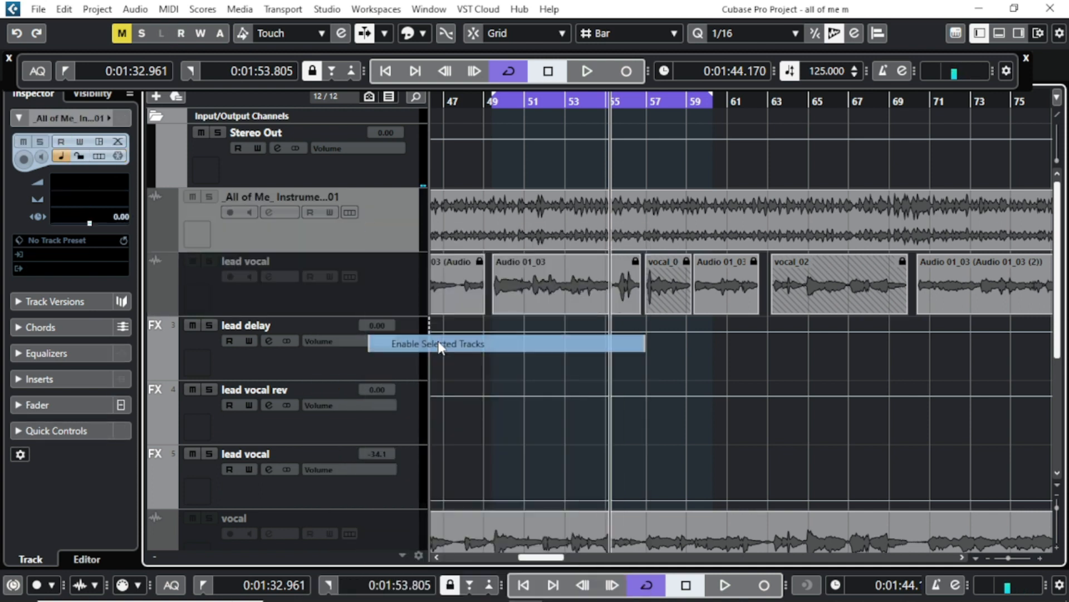
# - Play the instrumental backing track from about bar 49 with its equalizer, inserts and sends bypassed
pyautogui.click(512, 100)
pyautogui.moveTo(512, 100); pyautogui.dragTo(523, 67)
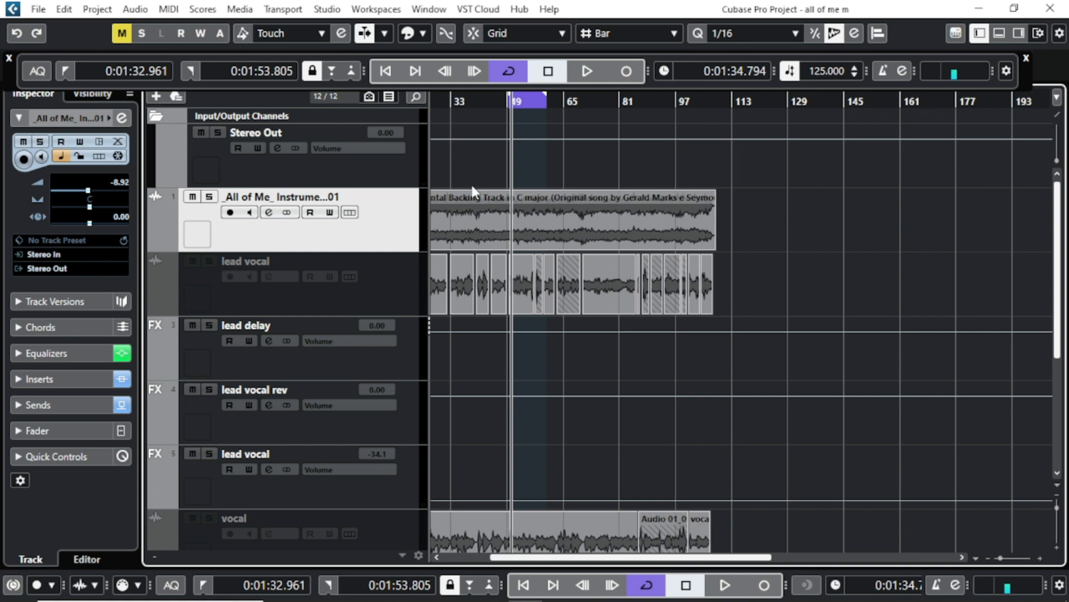
pyautogui.doubleClick(287, 196)
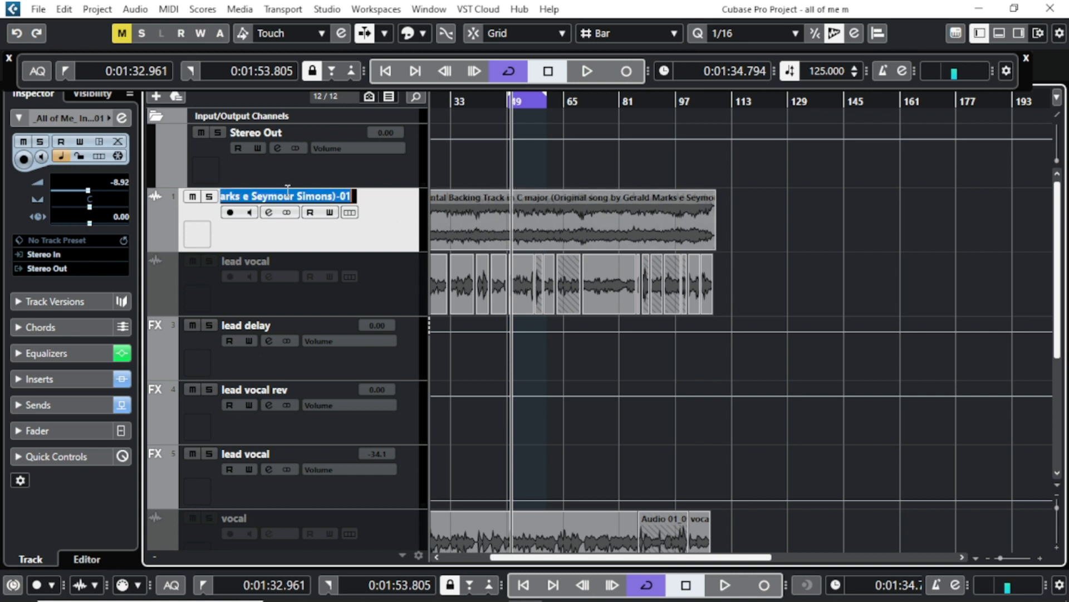
pyautogui.click(330, 235)
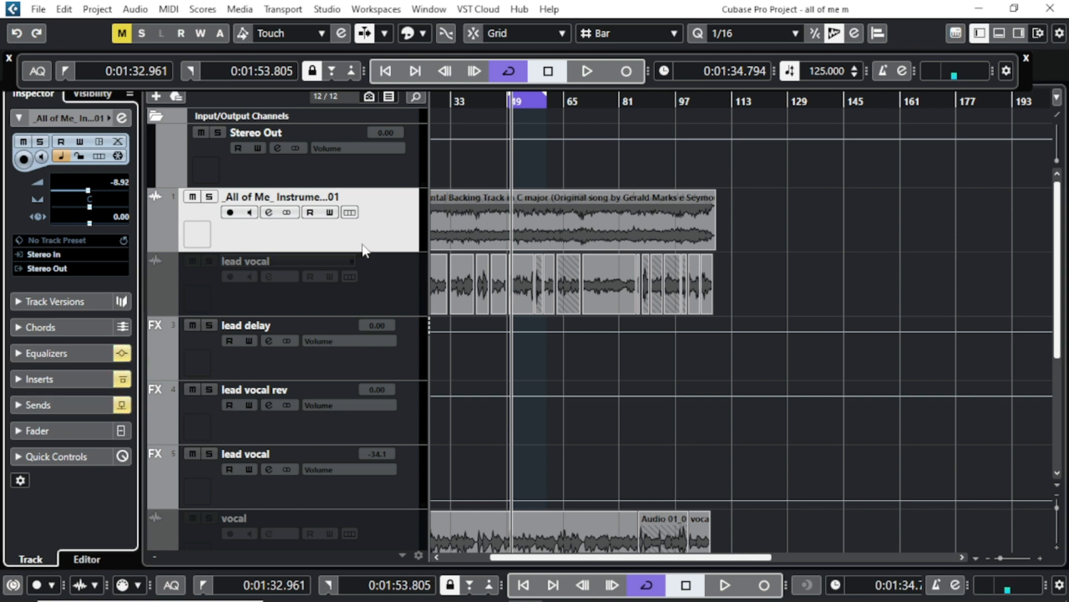
pyautogui.click(588, 72)
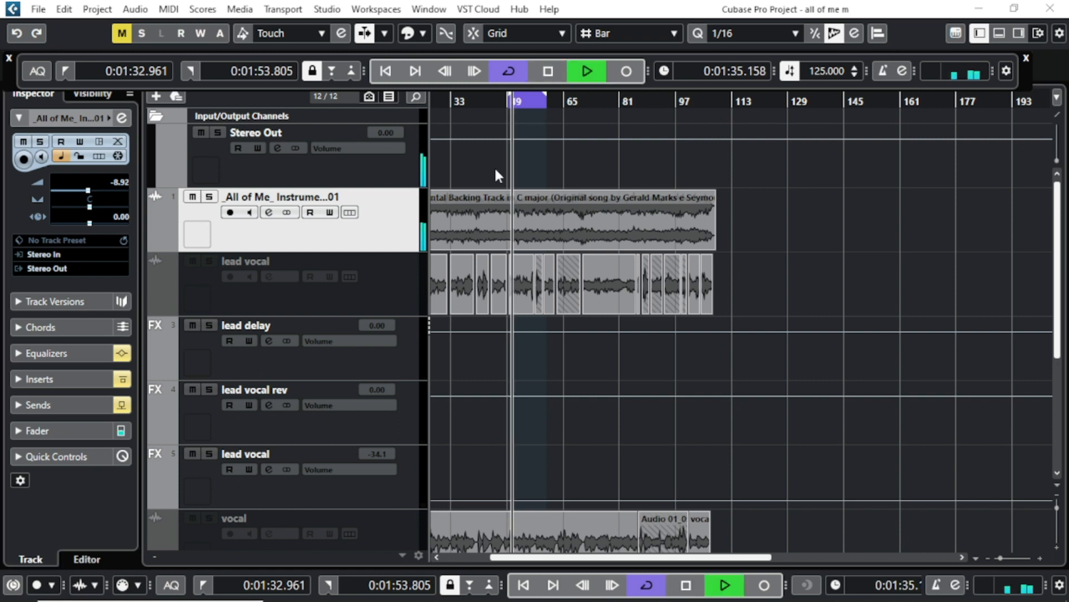
# - Open the instrumental track's channel settings while it plays, and stop playback
pyautogui.click(269, 212)
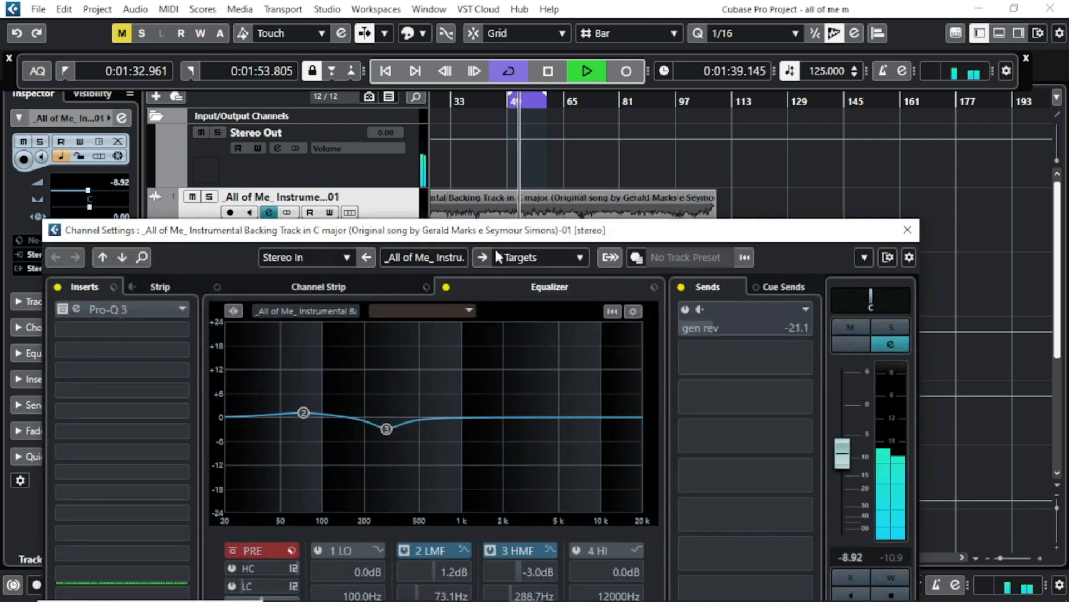
pyautogui.moveTo(478, 229); pyautogui.dragTo(451, 207)
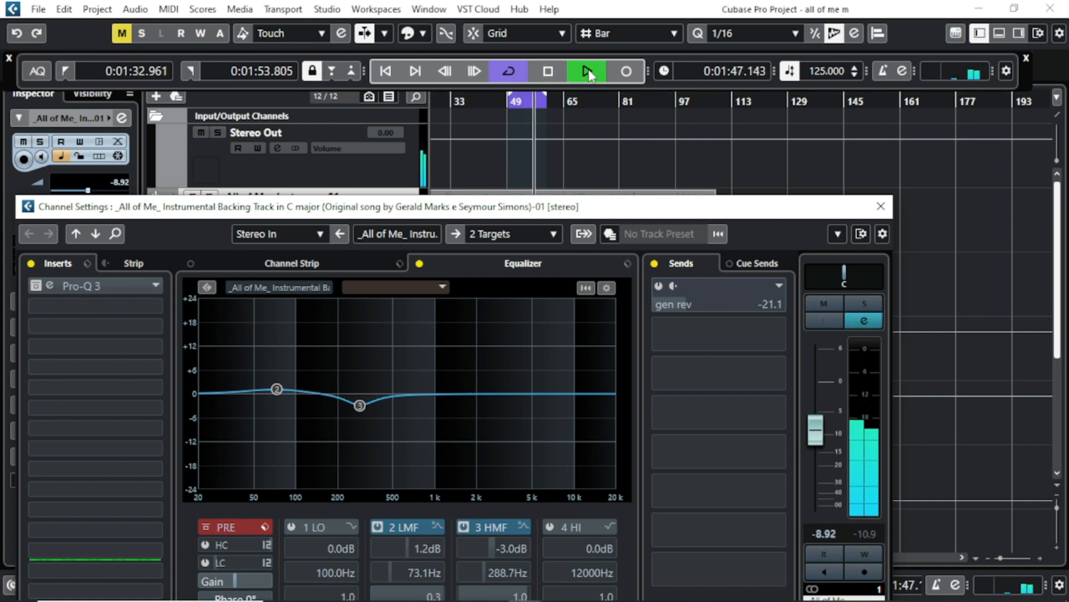
pyautogui.click(549, 71)
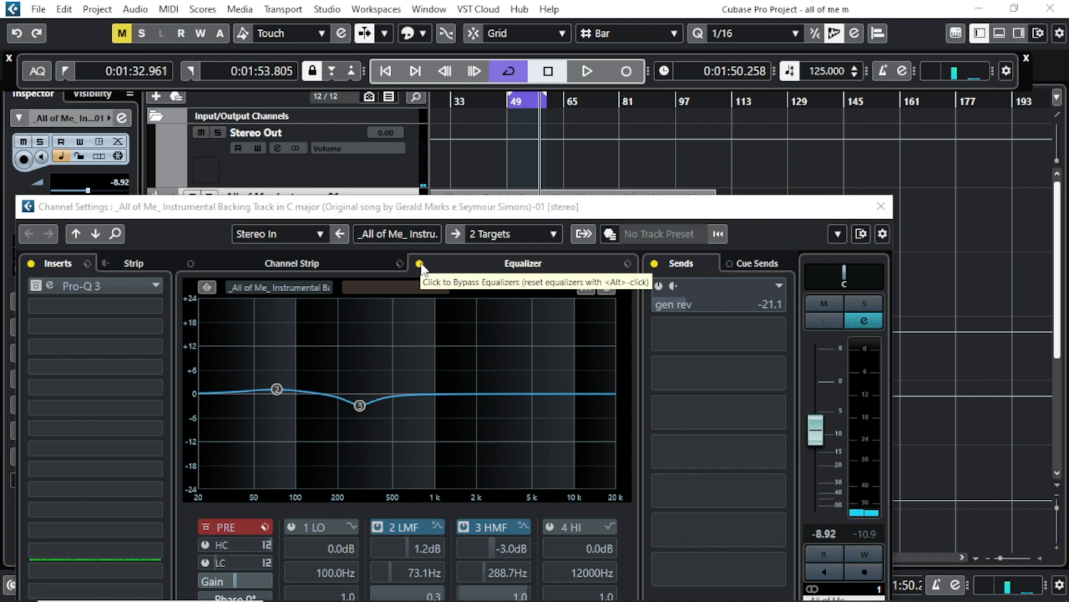
# - Reactivate the instrumental track's equalizer, play the section while toggling the equalizer bypass to compare, and stop playback with it active
pyautogui.click(420, 264)
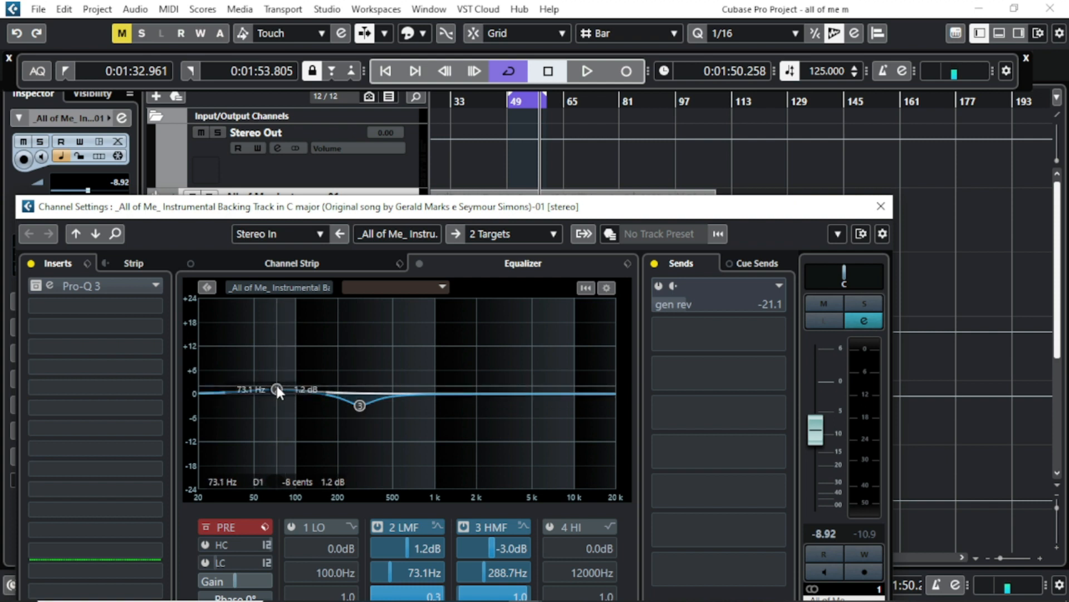
pyautogui.click(589, 72)
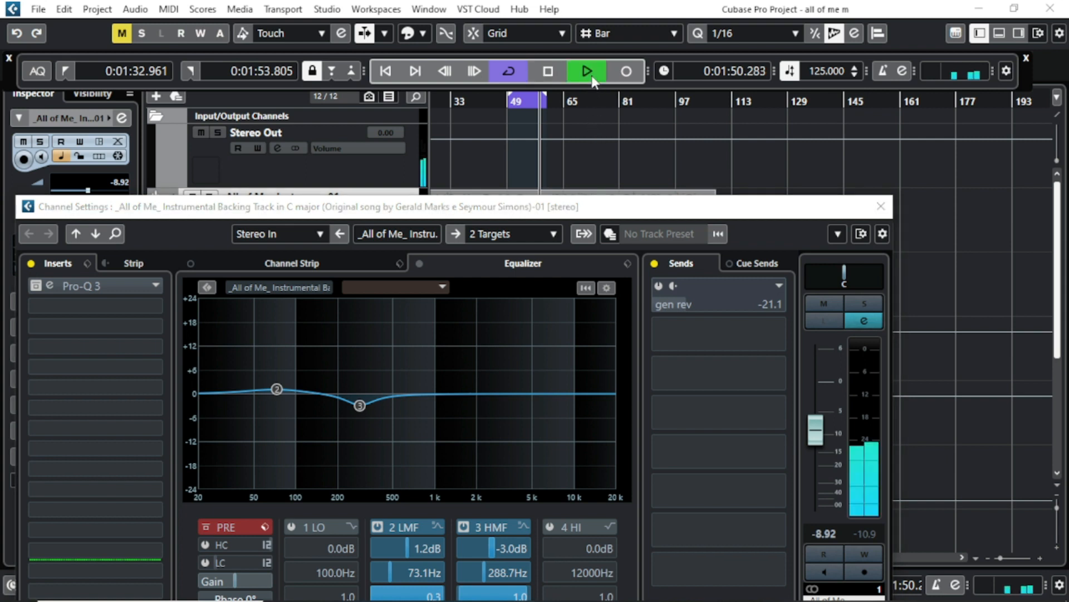
pyautogui.click(419, 264)
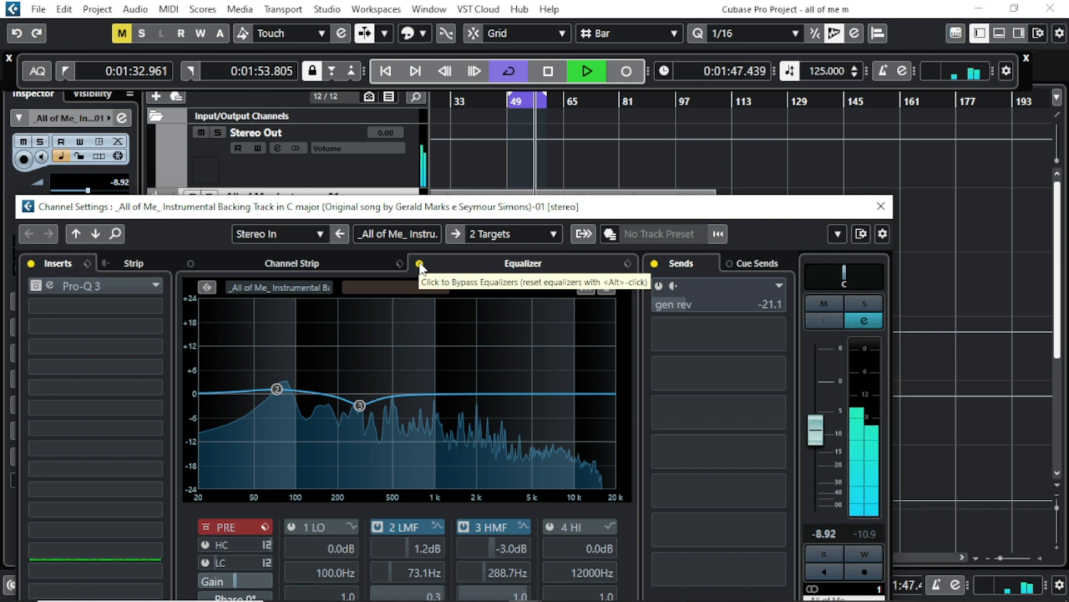
pyautogui.click(420, 264)
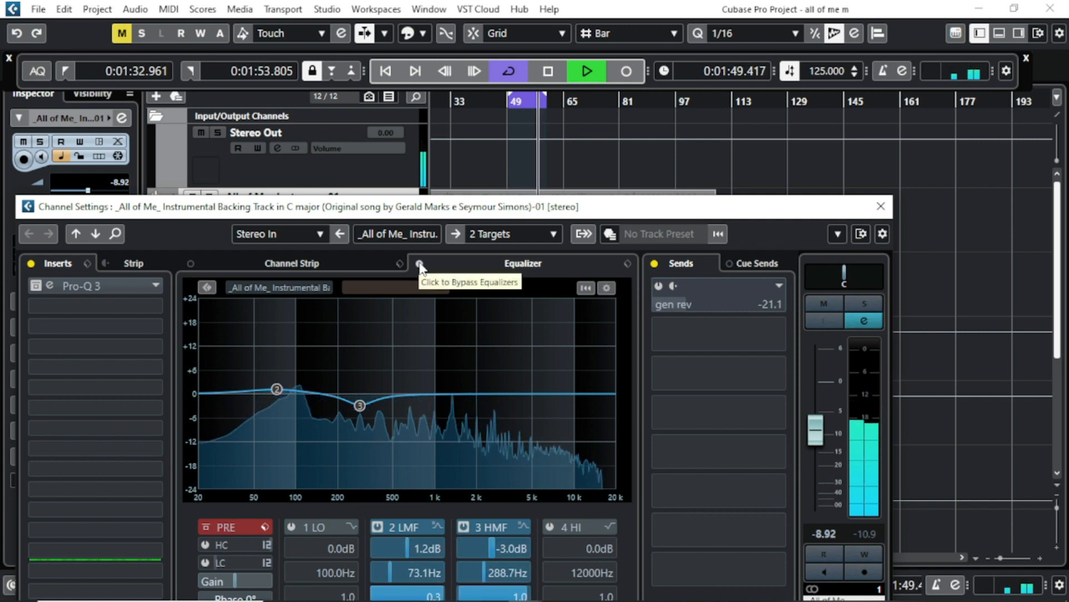
pyautogui.click(551, 74)
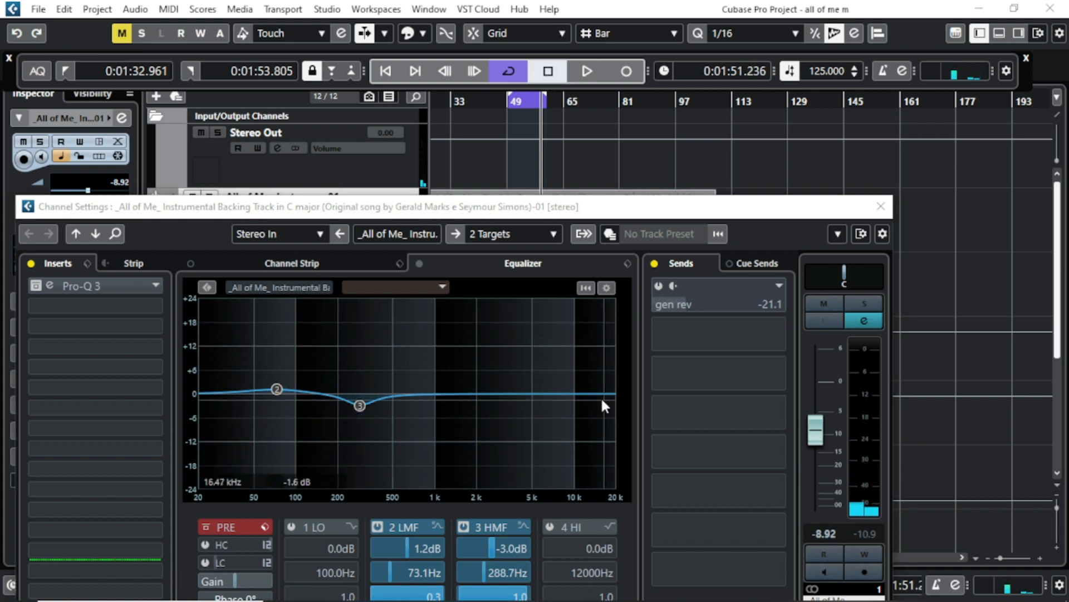
# - Open the instrumental track's Pro-Q 3 insert in place of the channel settings and select its high-shelf band near 9 kHz
pyautogui.click(122, 286)
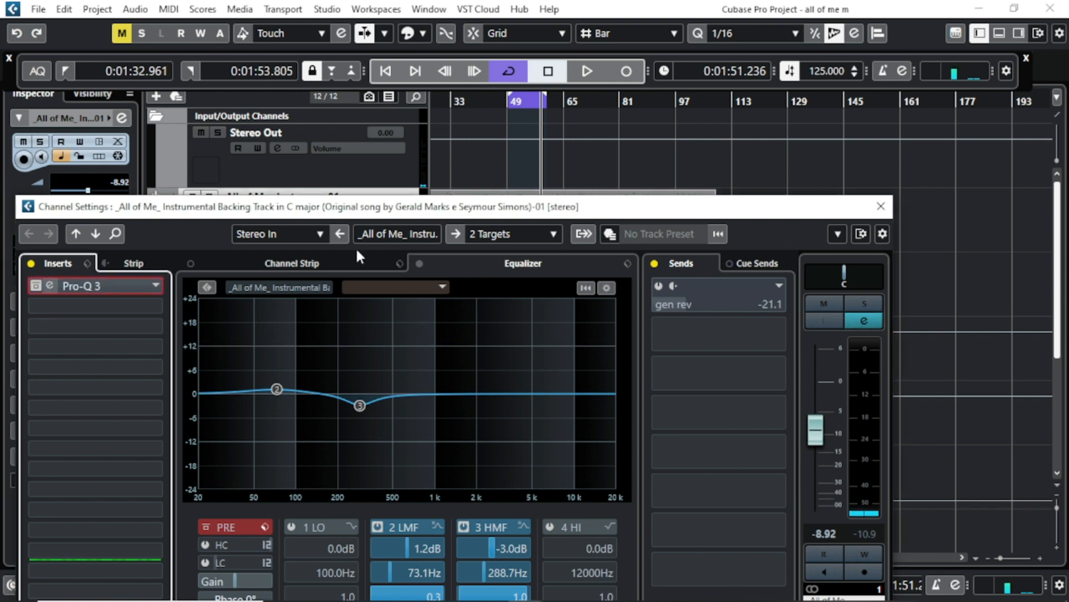
pyautogui.moveTo(505, 247); pyautogui.dragTo(392, 152)
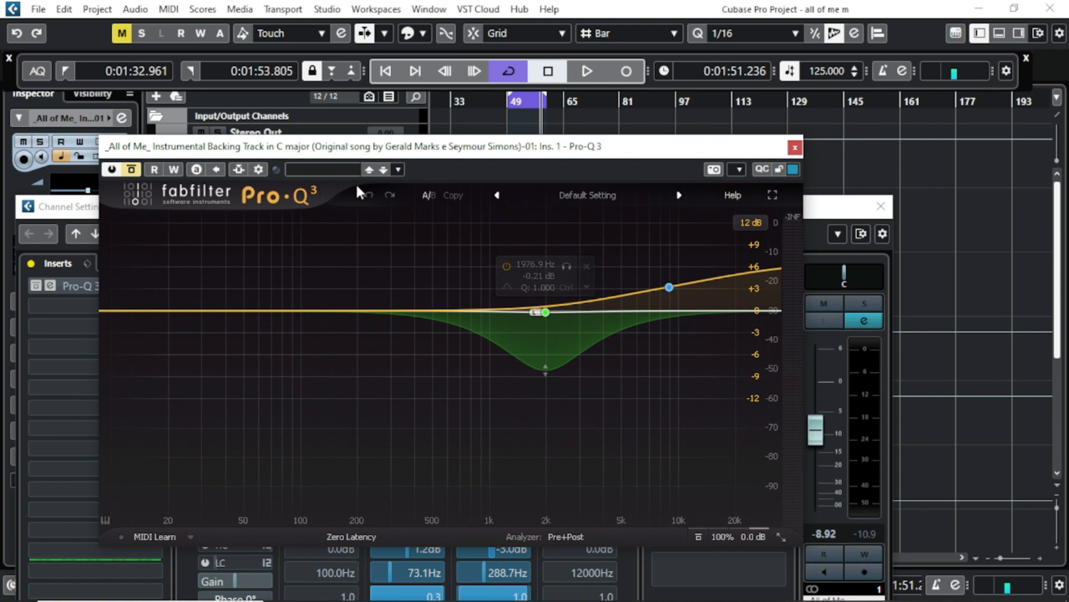
pyautogui.click(881, 206)
pyautogui.moveTo(634, 144); pyautogui.dragTo(640, 213)
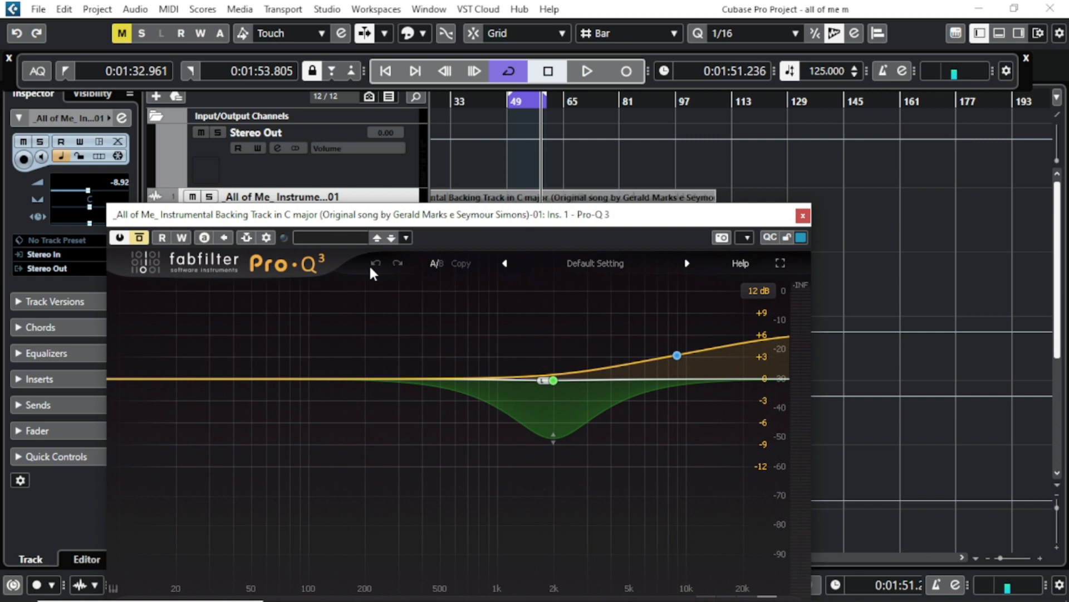
pyautogui.moveTo(688, 372)
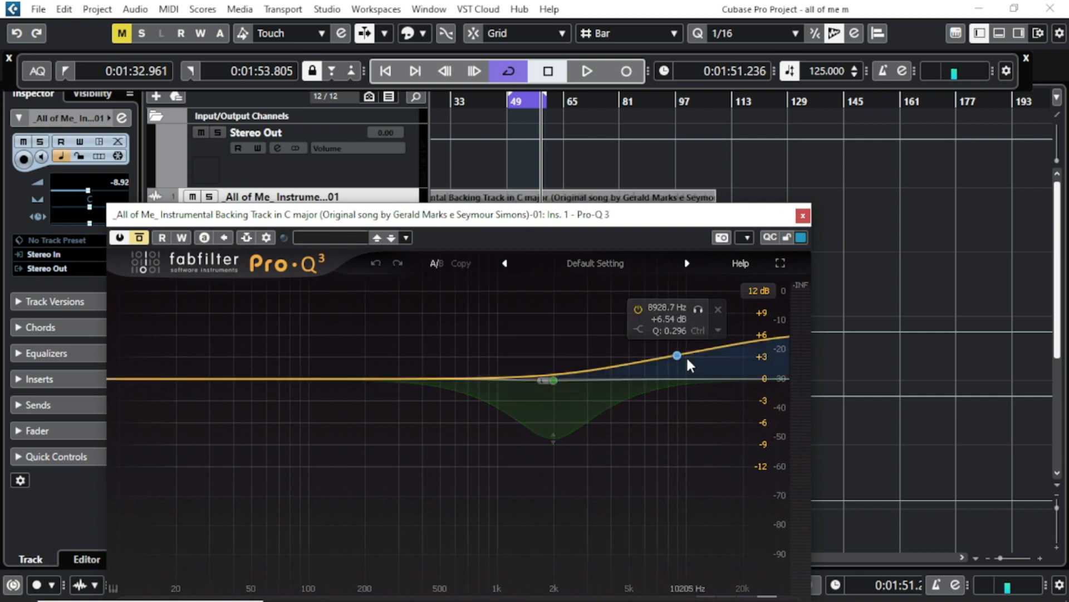
pyautogui.click(677, 356)
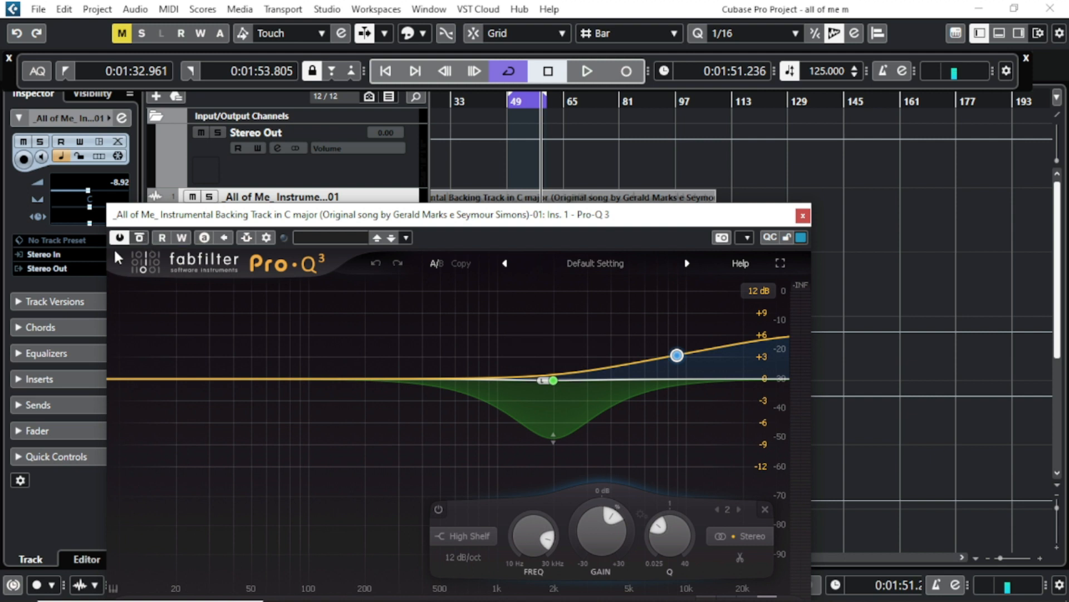
# - Play the section with Pro-Q 3 active, bypass and reactivate the plug-in to compare, and stop playback
pyautogui.click(582, 75)
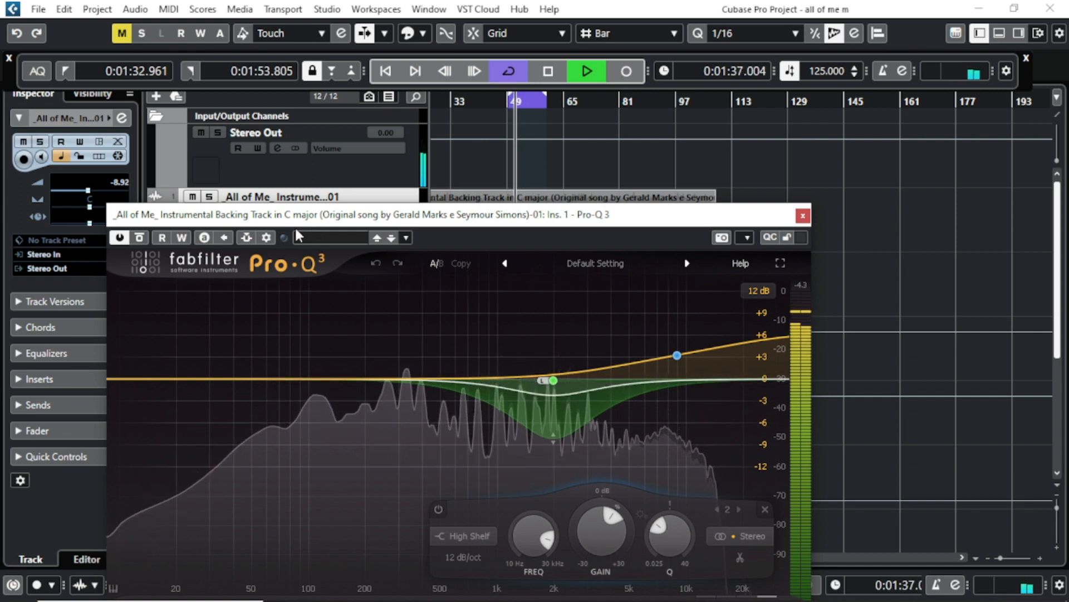
pyautogui.click(140, 238)
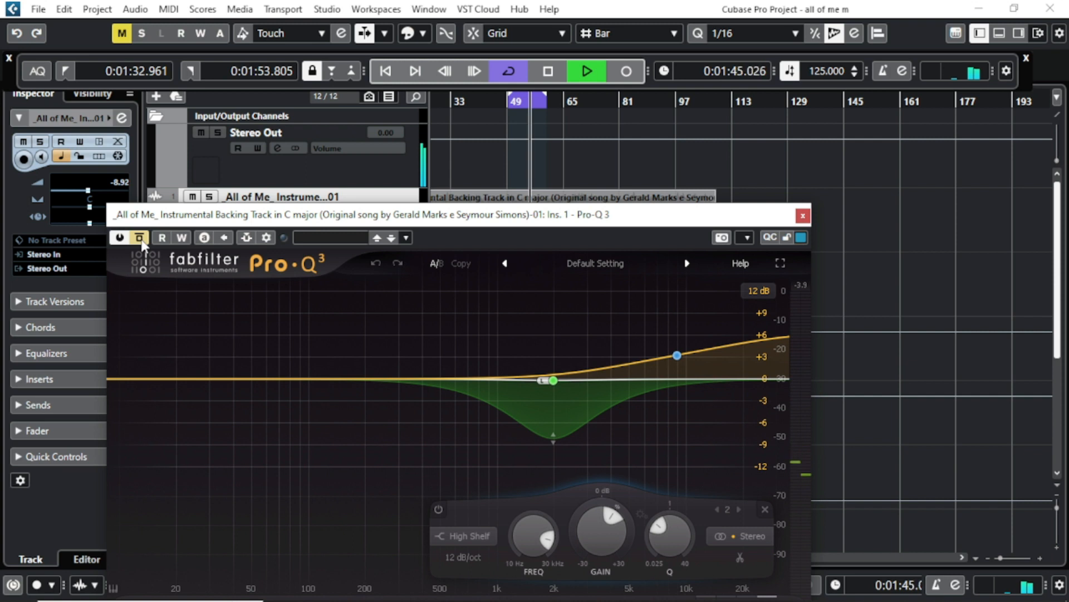
pyautogui.click(508, 102)
pyautogui.click(140, 238)
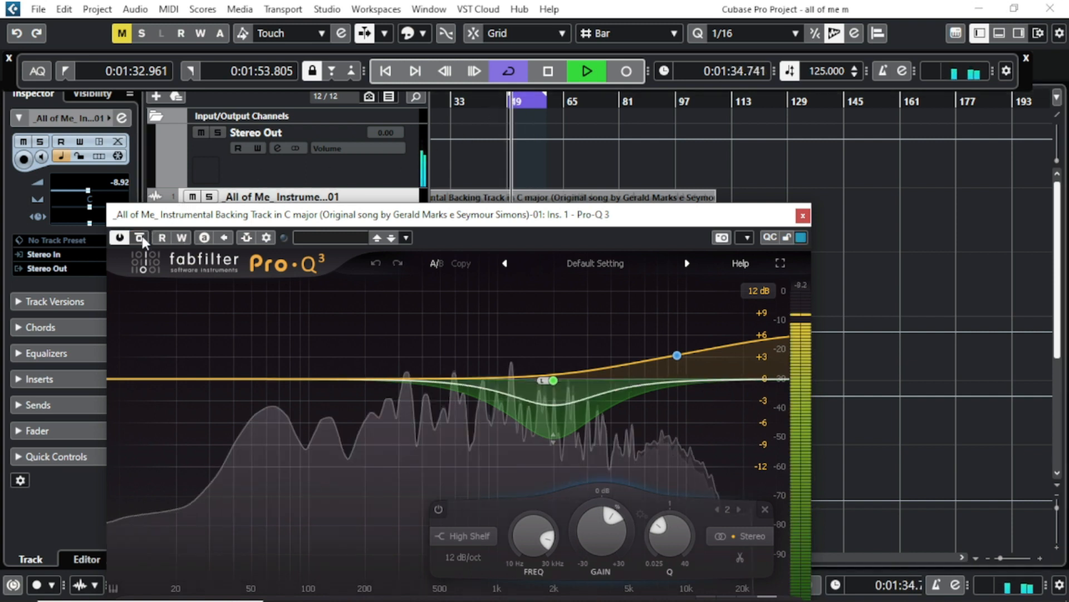
pyautogui.click(546, 73)
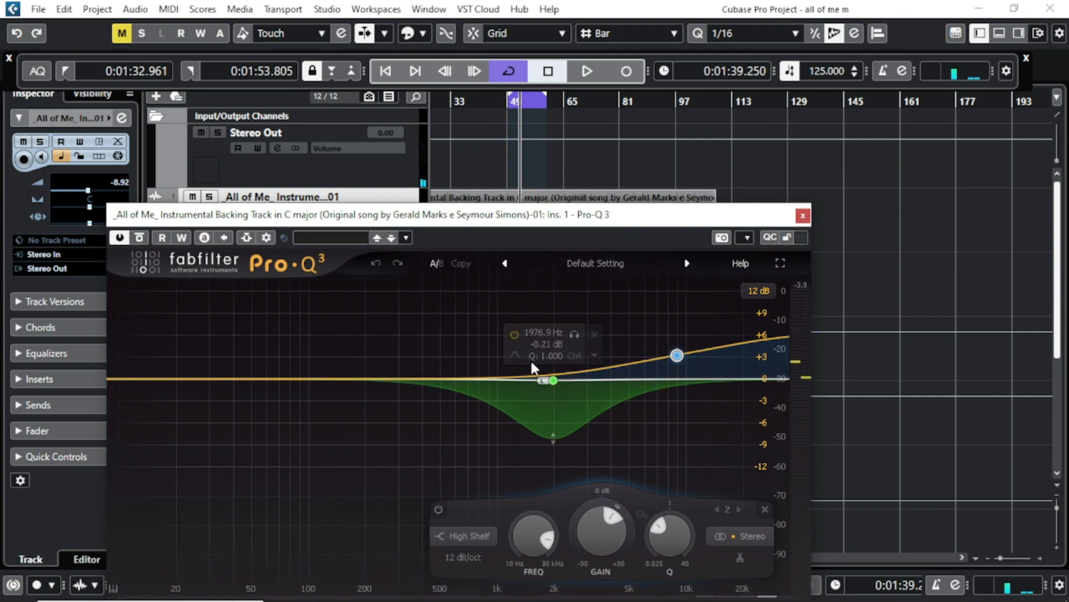
# - Select the dynamic bell band near 2 kHz in Pro-Q 3 and keep its stereo placement on Left
pyautogui.click(554, 378)
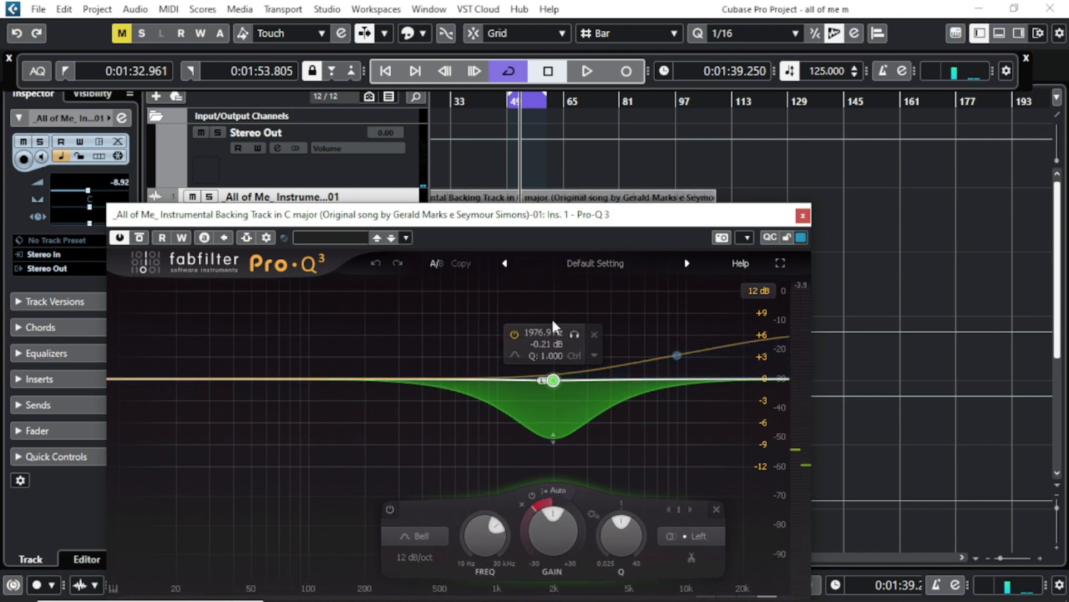
pyautogui.moveTo(568, 221); pyautogui.dragTo(555, 217)
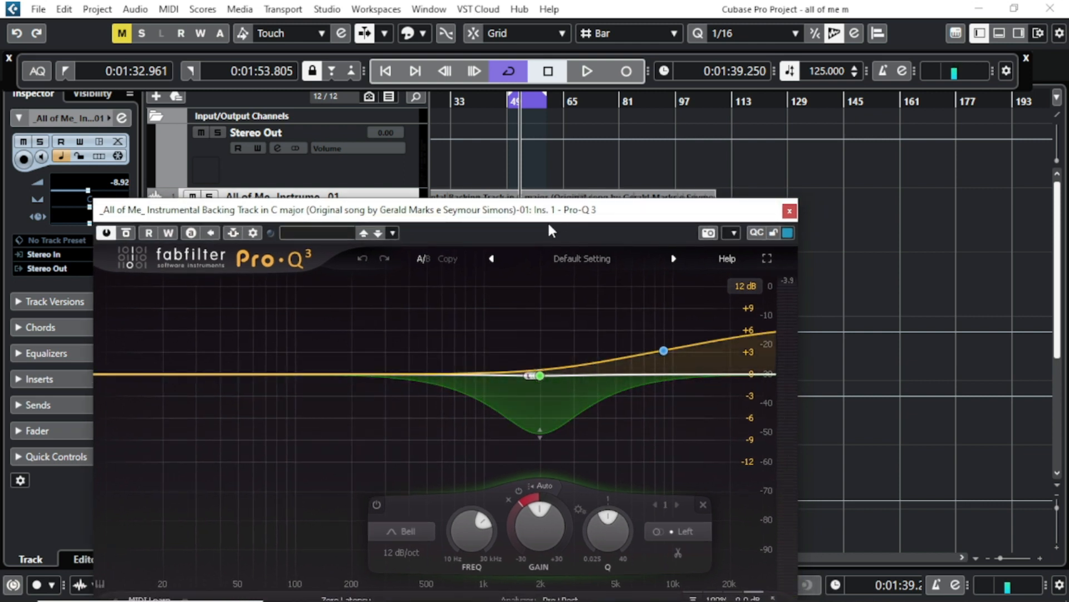
pyautogui.moveTo(549, 220); pyautogui.dragTo(489, 206)
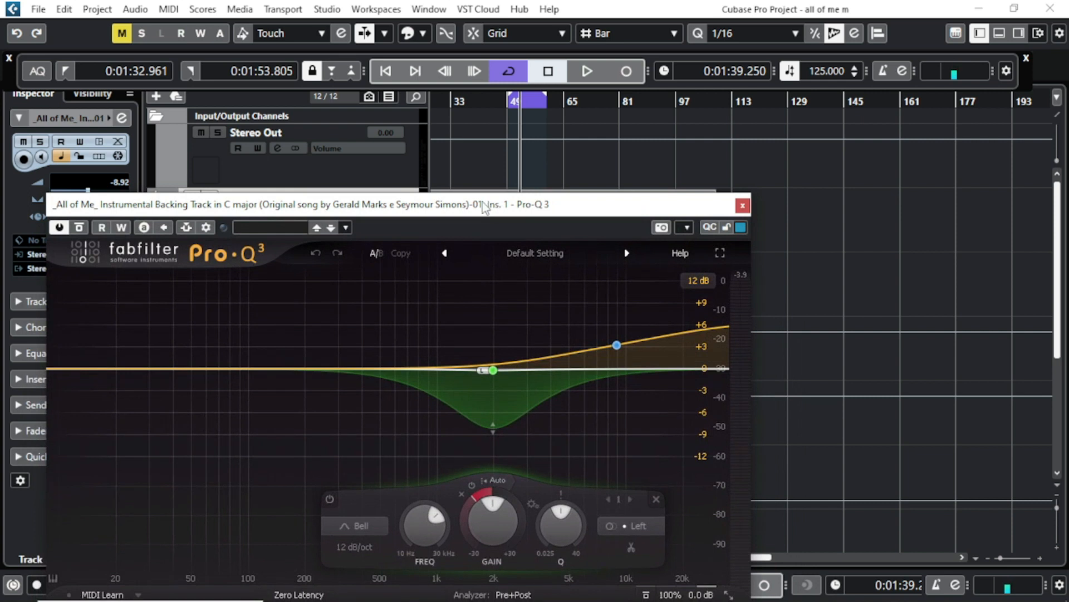
pyautogui.moveTo(524, 210); pyautogui.dragTo(515, 206)
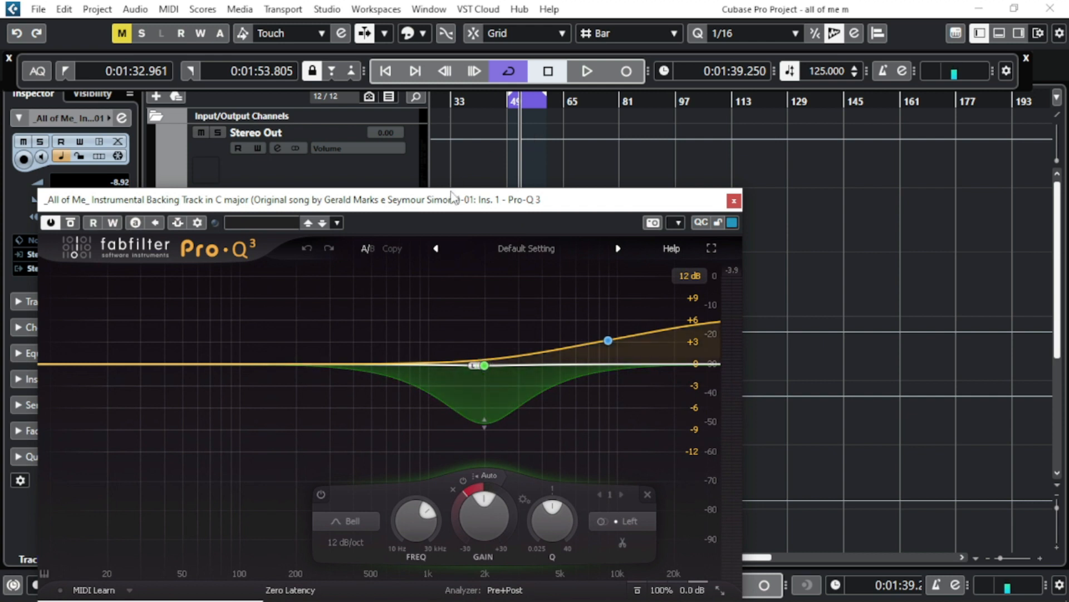
pyautogui.moveTo(484, 199); pyautogui.dragTo(456, 140)
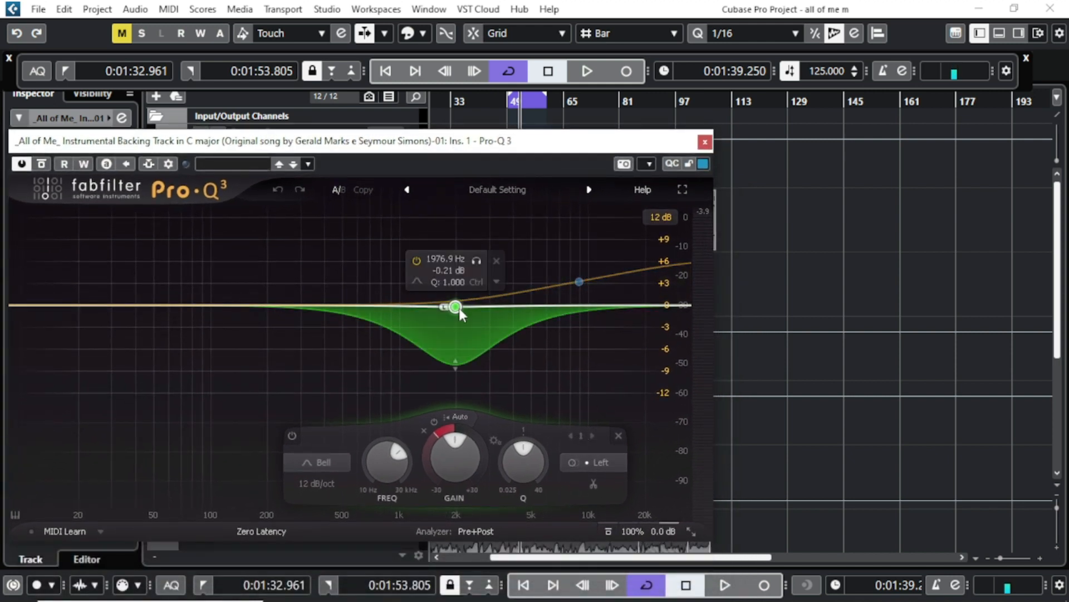
pyautogui.click(604, 464)
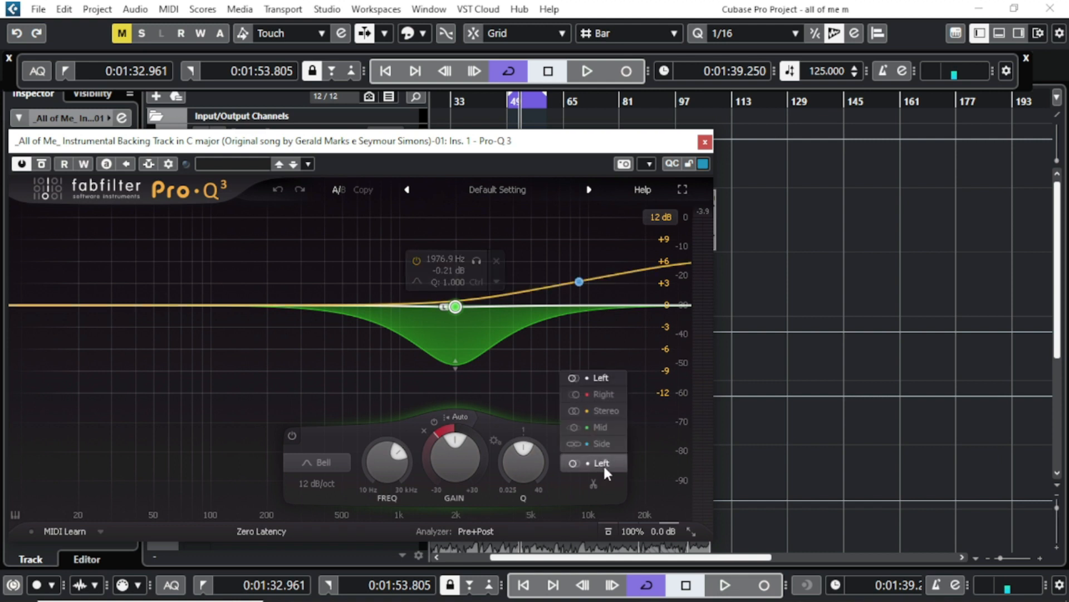
pyautogui.click(606, 375)
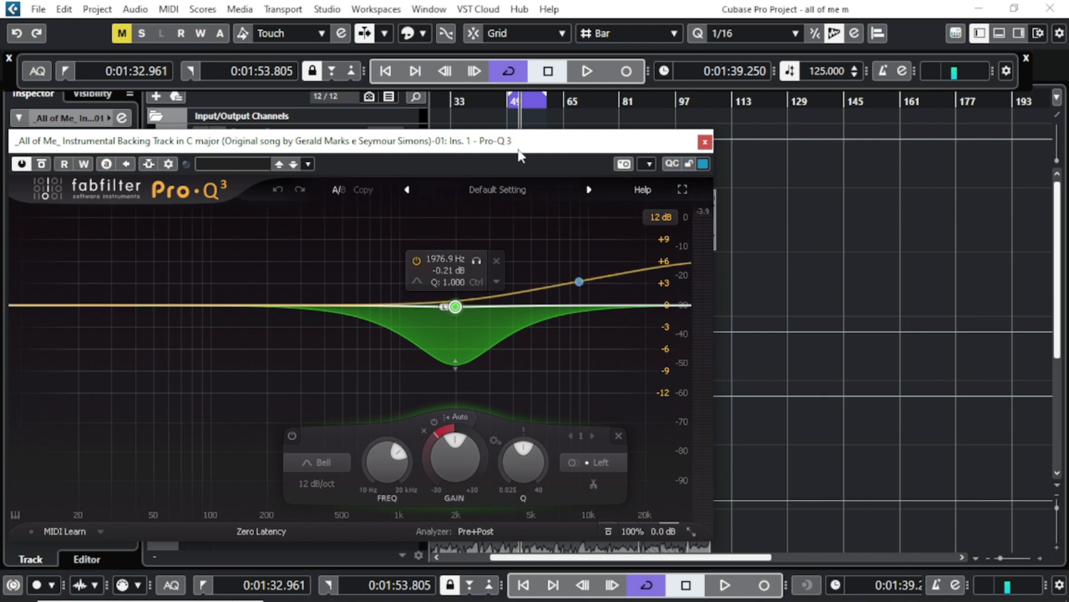
# - Play the backing track, solo the 2 kHz band in Pro-Q 3 to hear its range, and switch the solo off
pyautogui.click(476, 261)
pyautogui.click(477, 261)
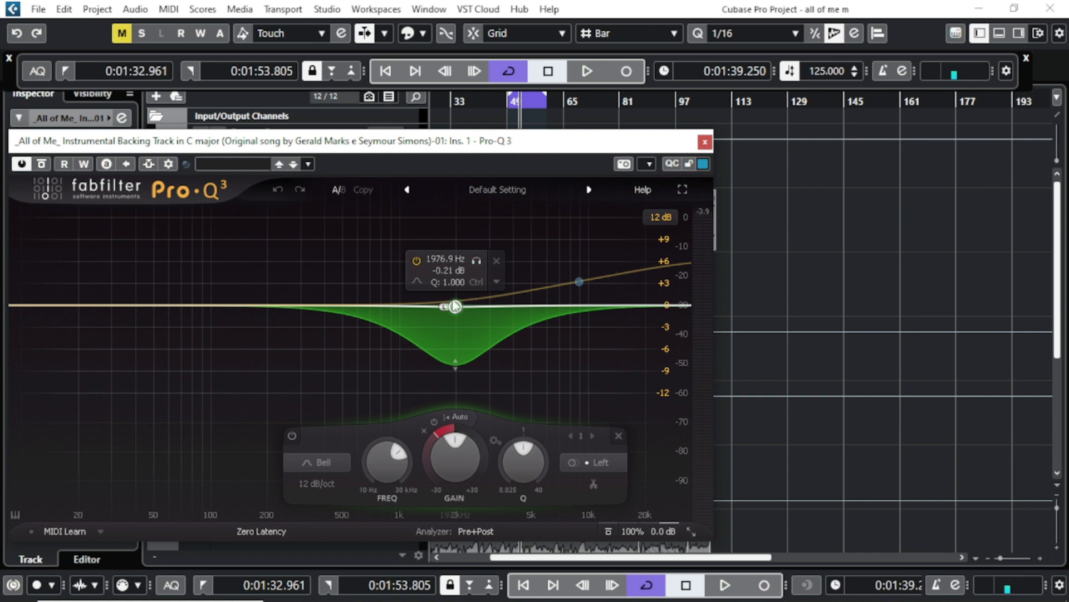
pyautogui.click(477, 261)
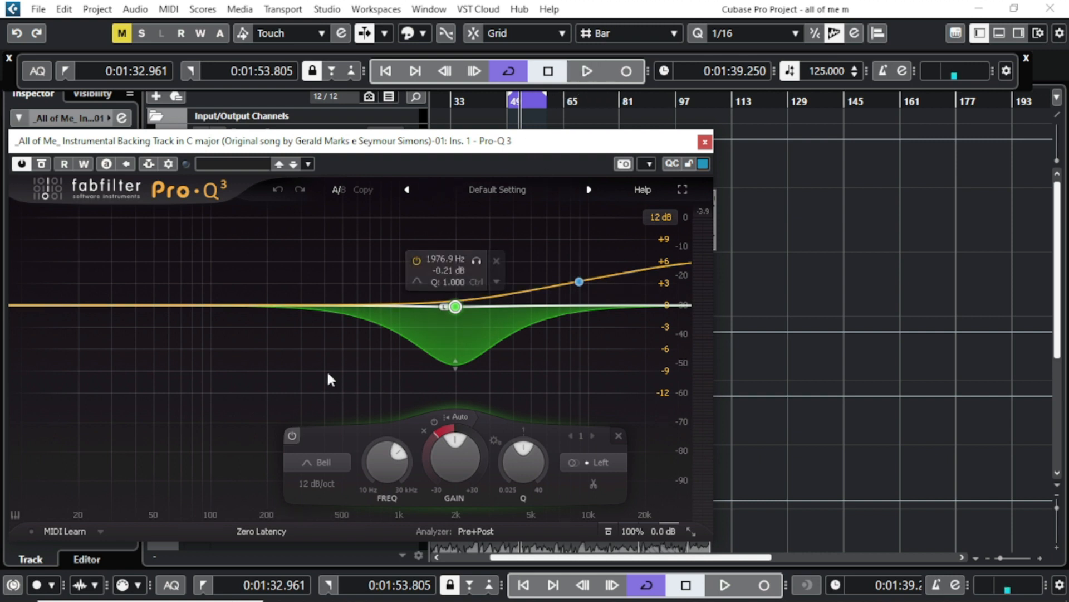
pyautogui.click(587, 71)
pyautogui.click(476, 260)
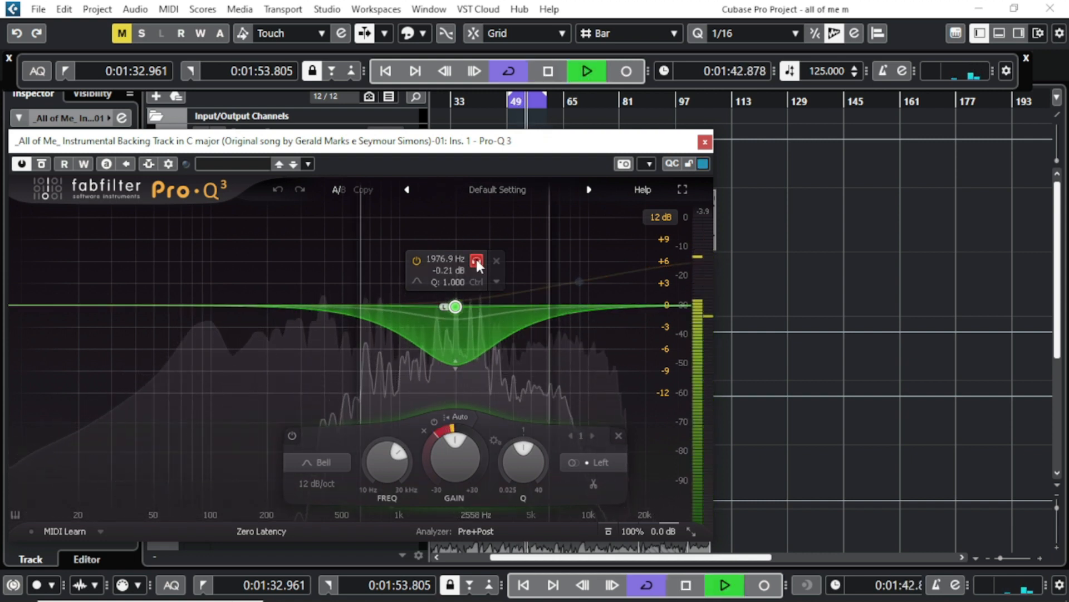
pyautogui.click(477, 260)
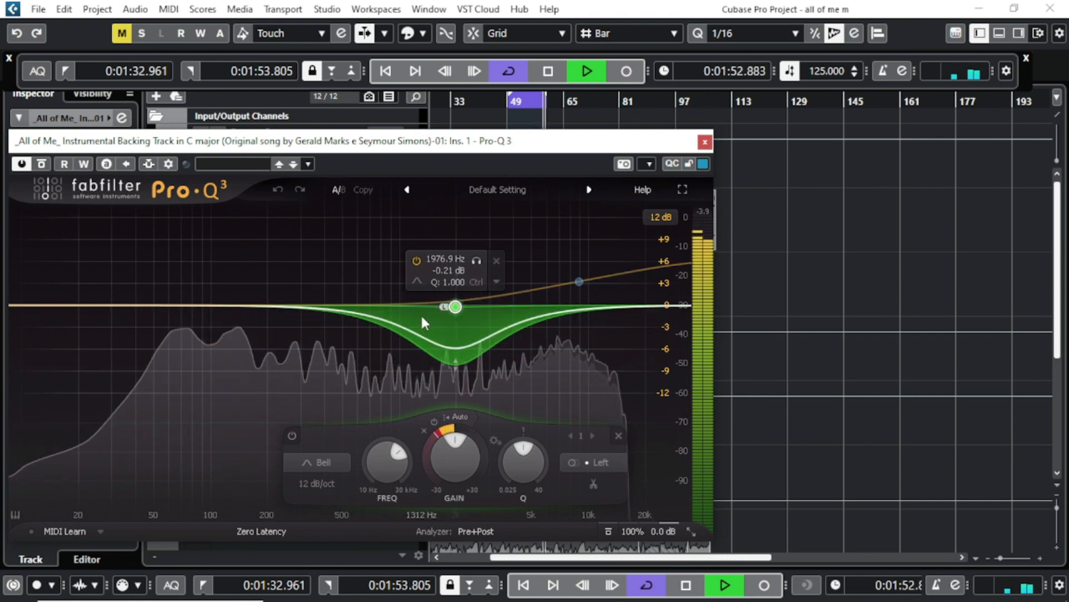
# - Switch the Pro-Q 3 insert off and back on during playback to compare the backing track's sound
pyautogui.moveTo(546, 146); pyautogui.dragTo(692, 172)
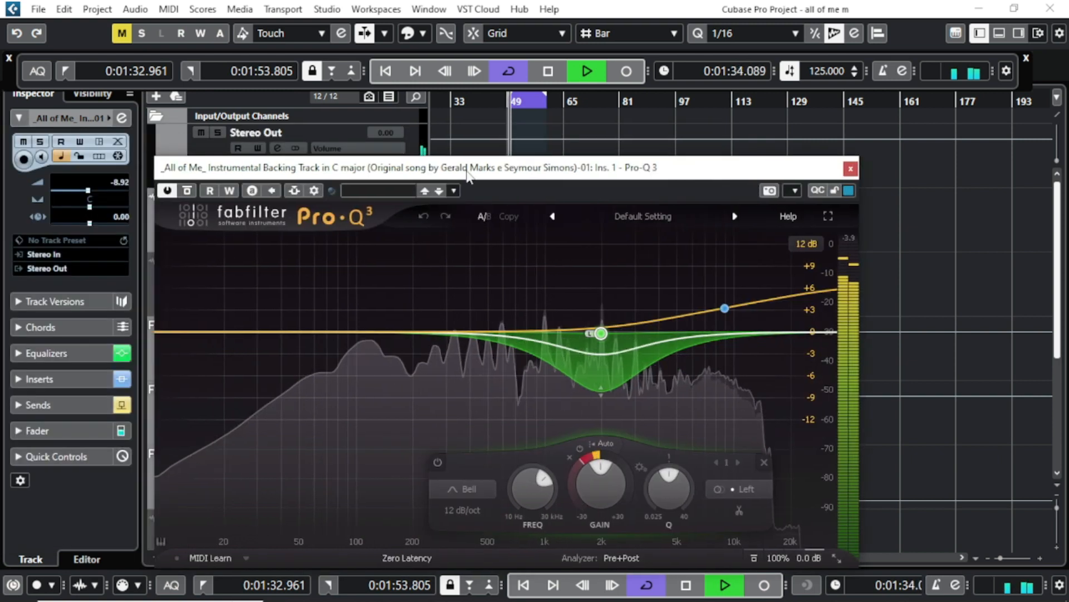
pyautogui.click(168, 190)
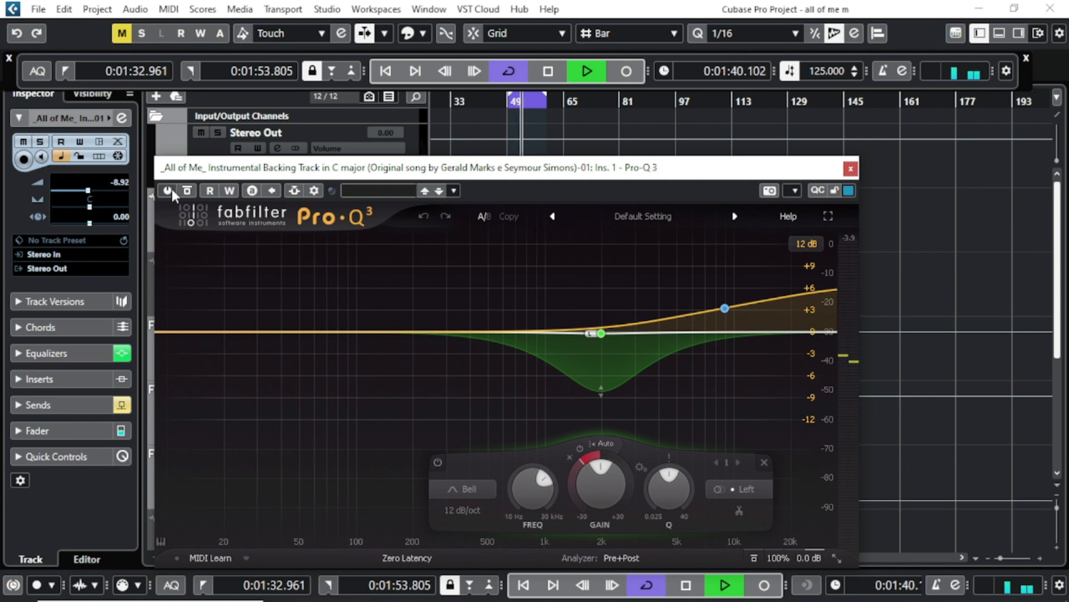
pyautogui.click(168, 191)
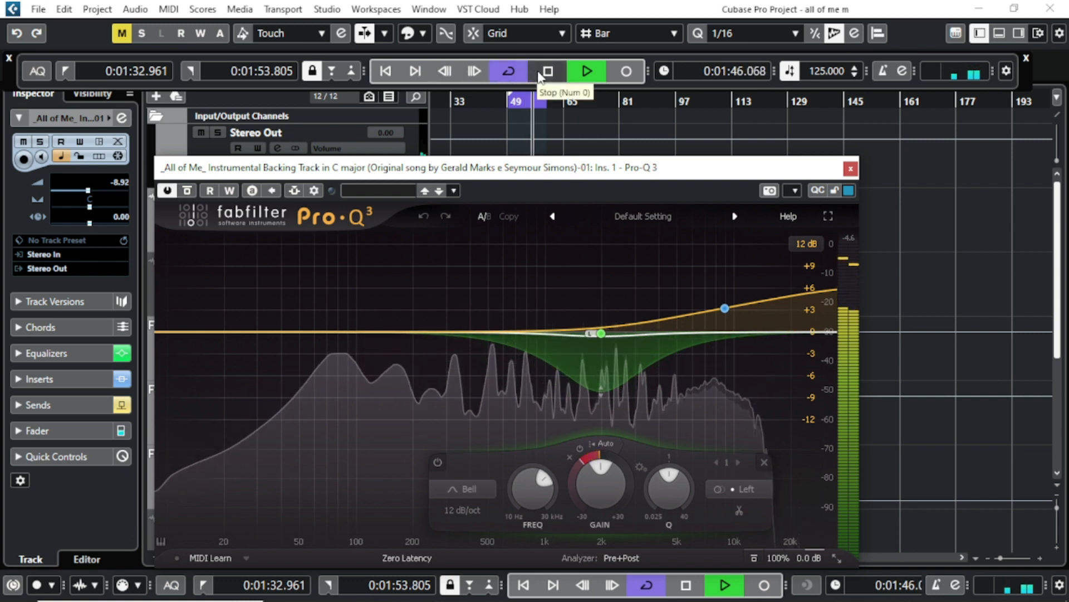
# - Stop playback, close Pro-Q 3, and reactivate the gen rev send in the backing track's channel settings
pyautogui.click(547, 71)
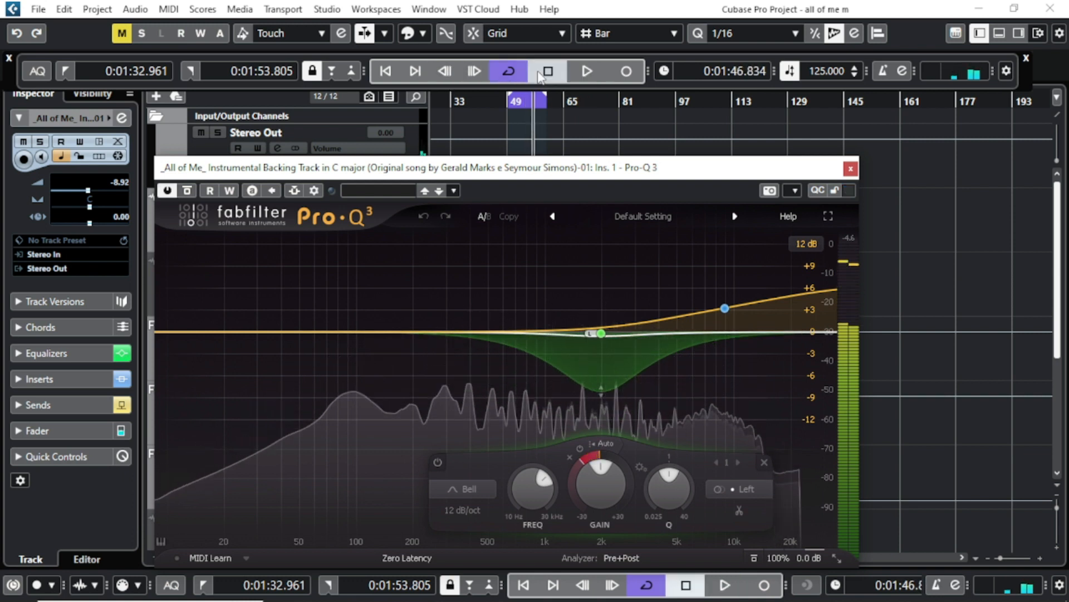
pyautogui.click(850, 170)
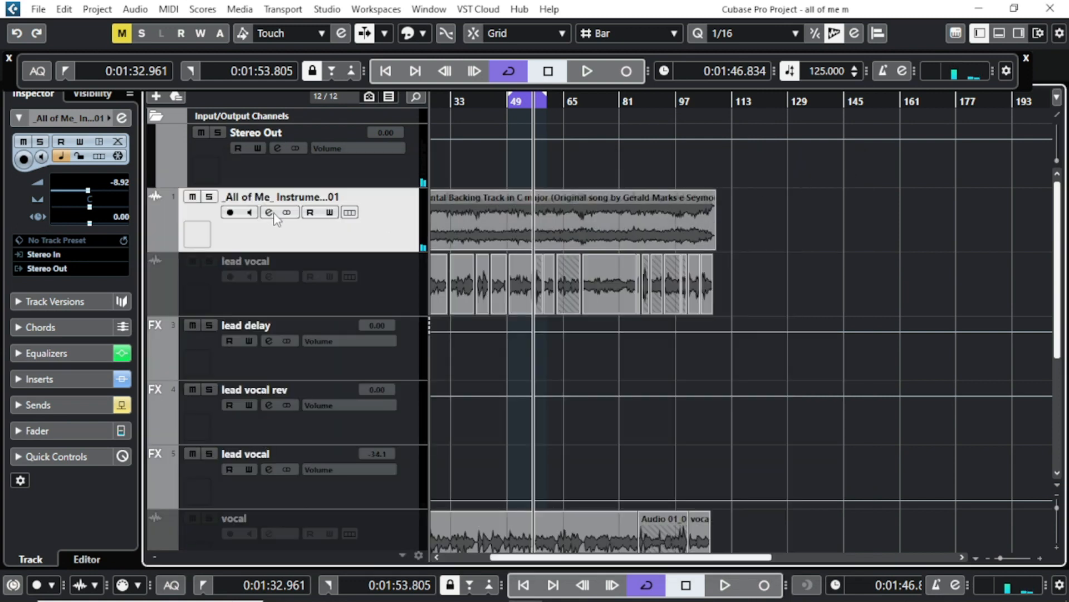
pyautogui.press('e')
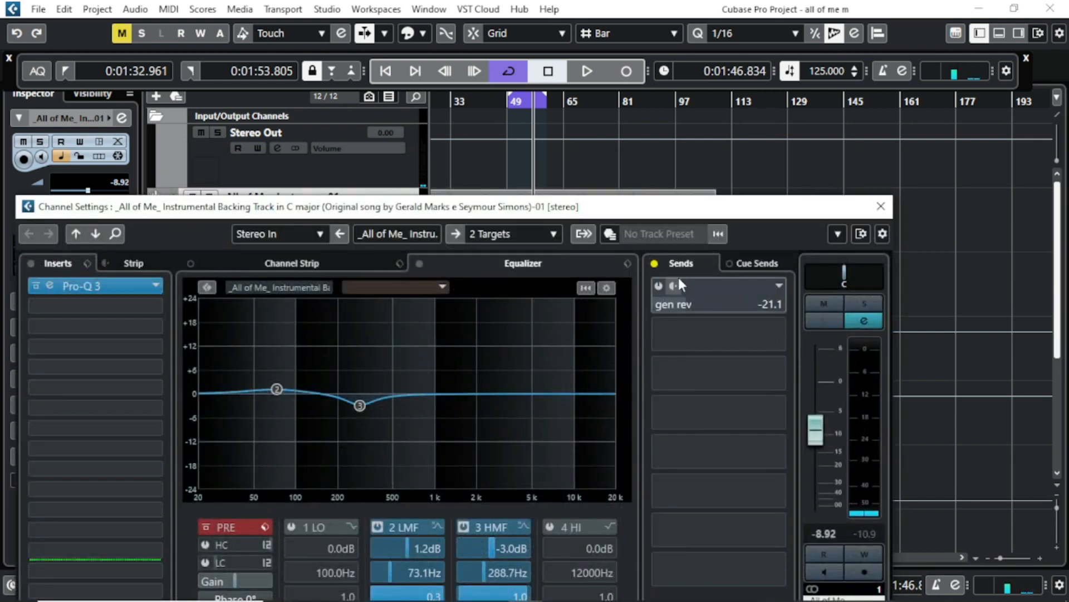
pyautogui.click(659, 287)
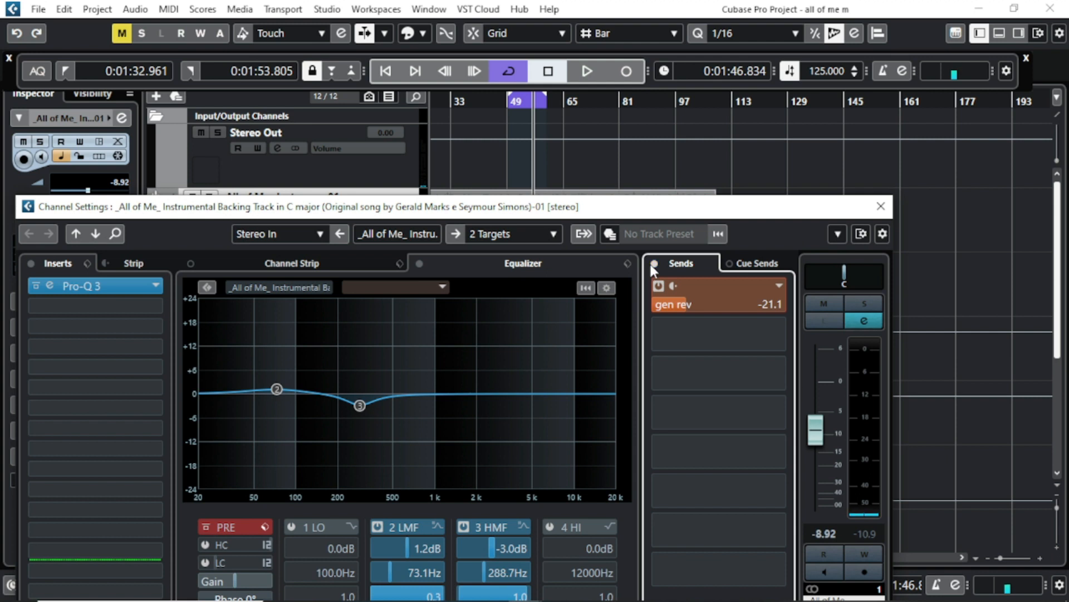
pyautogui.click(880, 206)
# - Enable the disabled lead vocal track and look over its inserts, EQ and sends in the channel settings
pyautogui.click(296, 288)
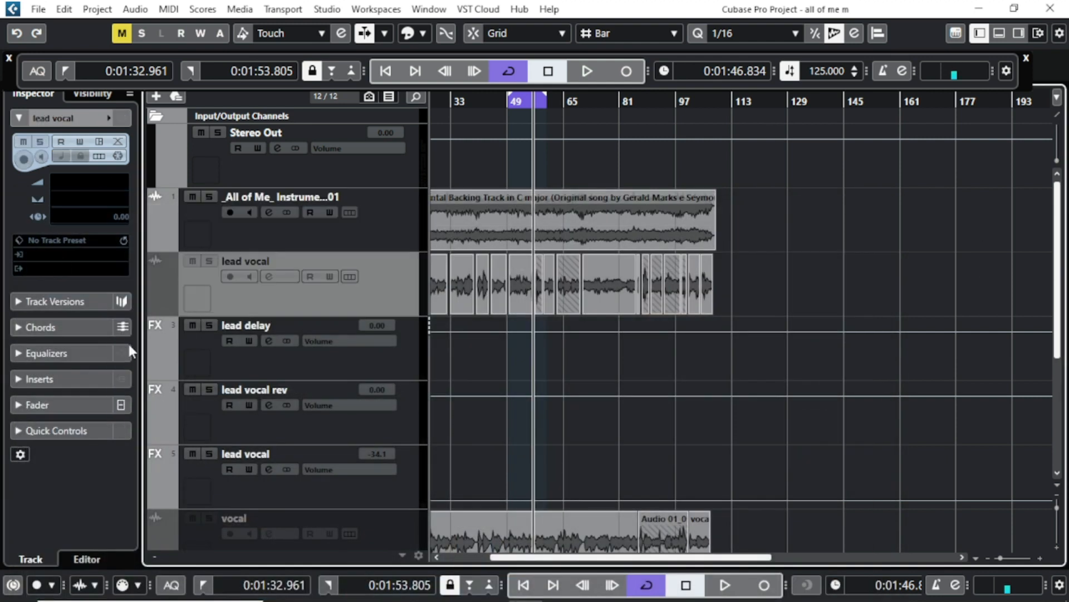
pyautogui.click(50, 379)
pyautogui.click(64, 176)
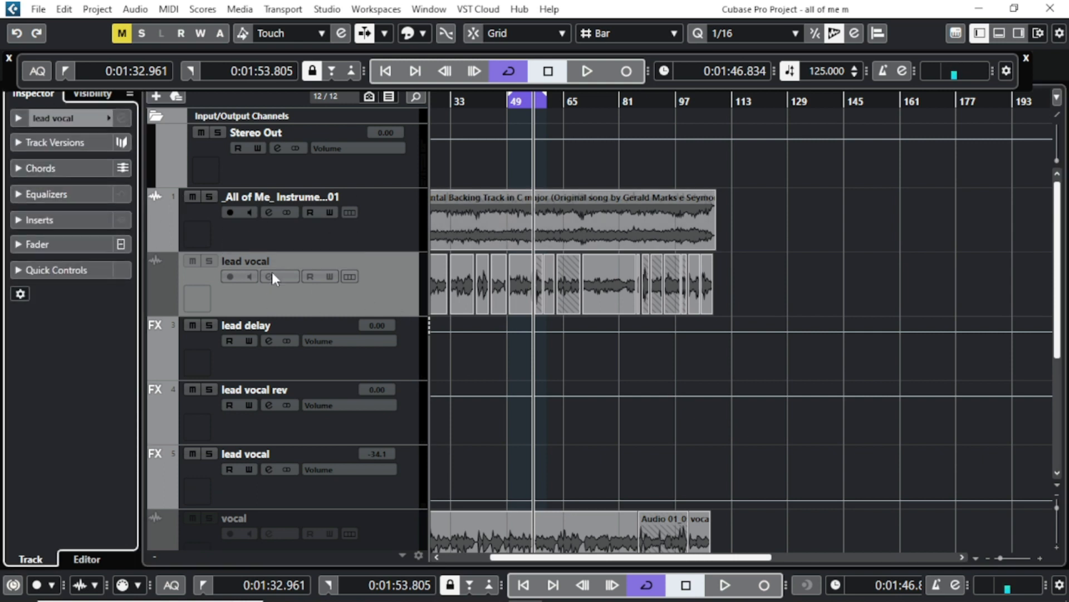
pyautogui.rightClick(281, 301)
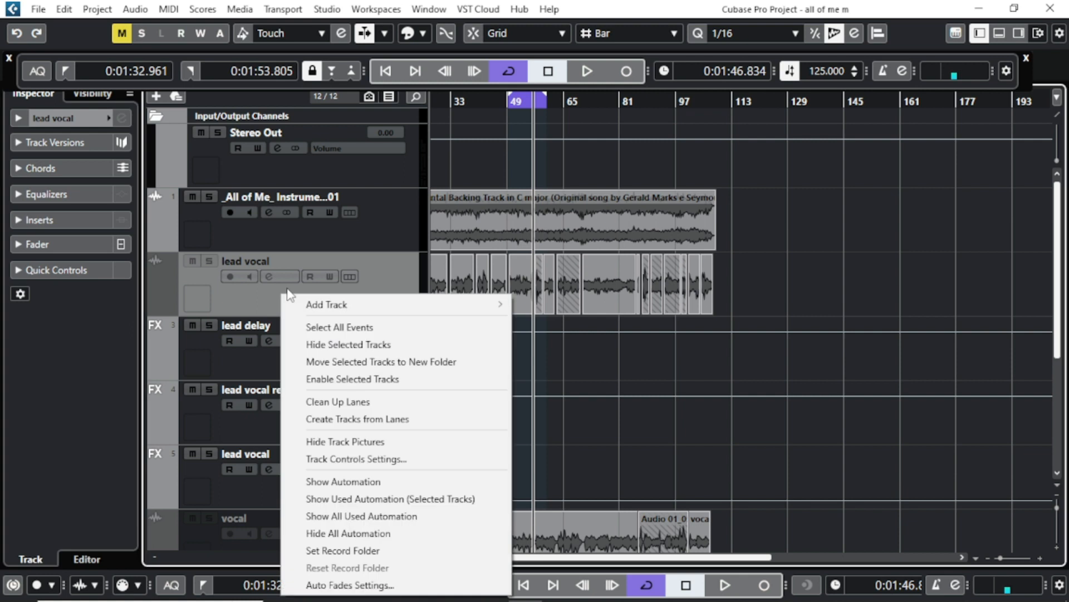
pyautogui.click(359, 382)
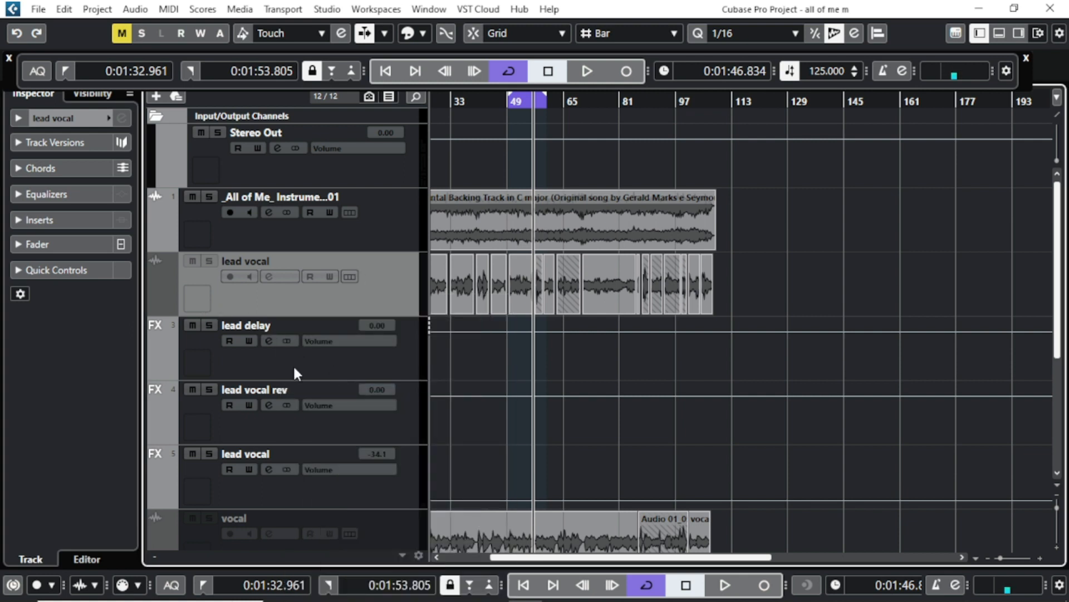
pyautogui.click(121, 118)
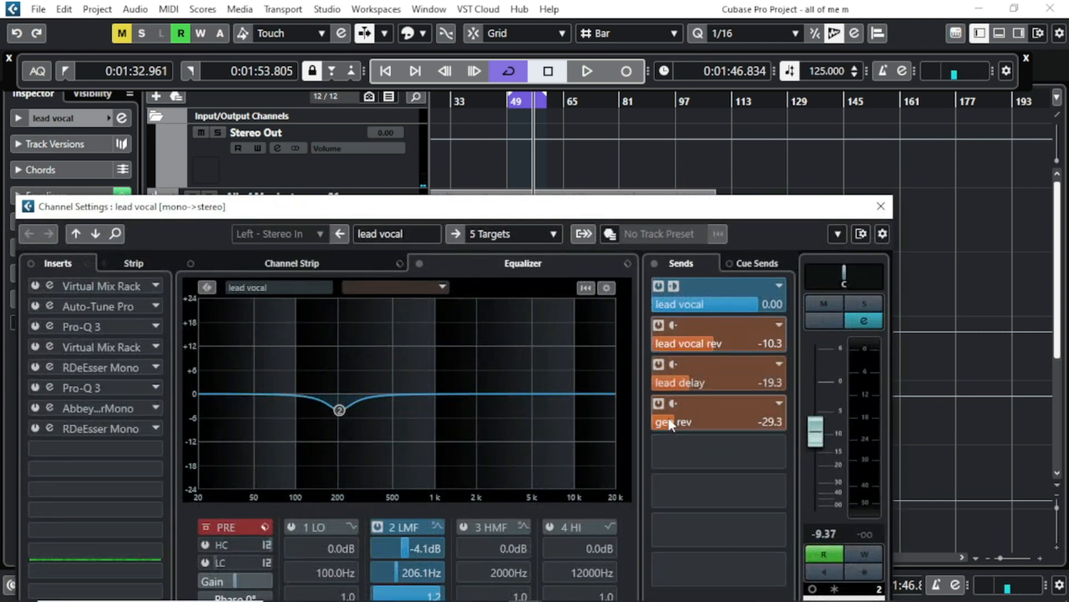
pyautogui.click(880, 207)
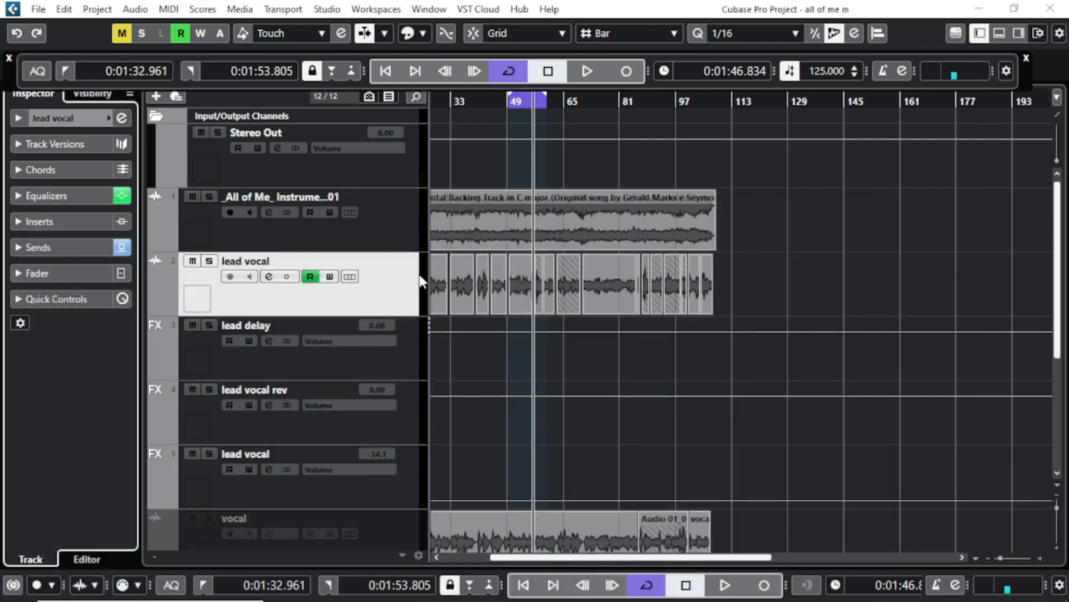
# - Review the backing track's sends and move the playhead to the start of the loop around bar 49
pyautogui.click(406, 231)
pyautogui.click(37, 248)
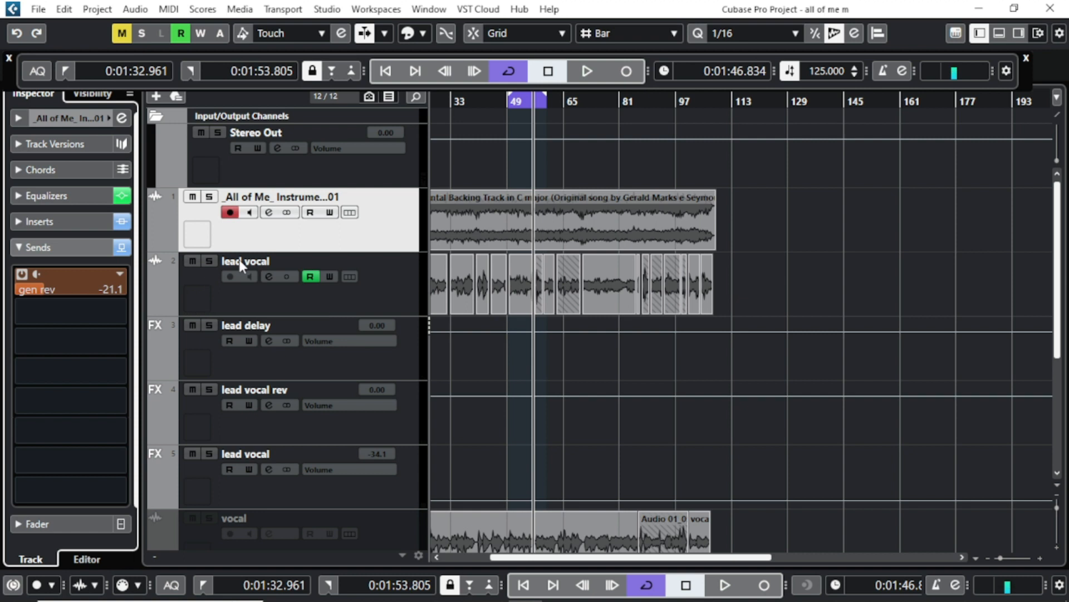
pyautogui.click(512, 102)
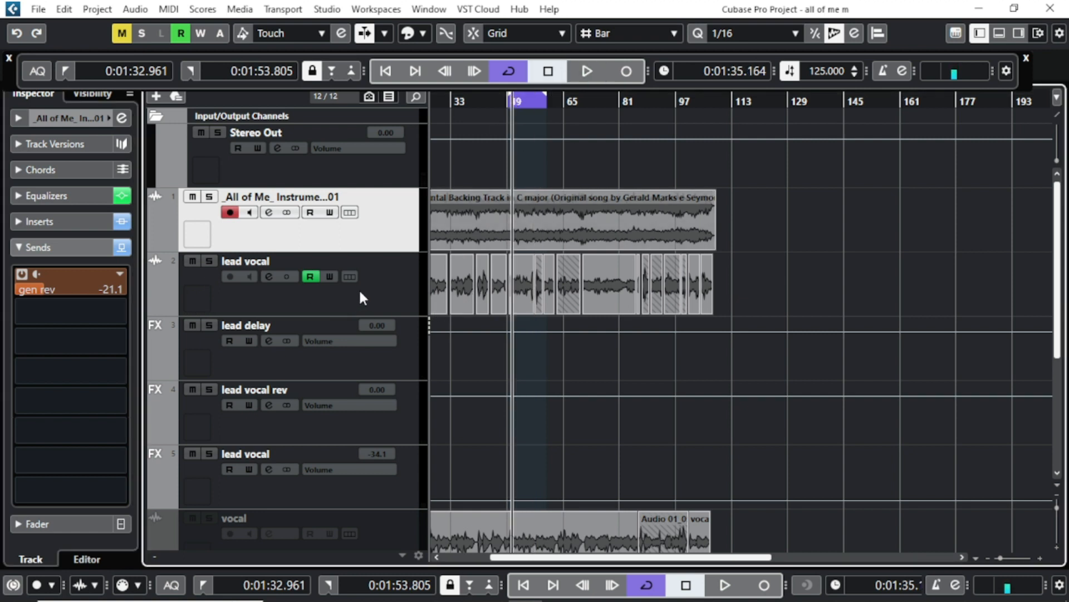
pyautogui.click(34, 248)
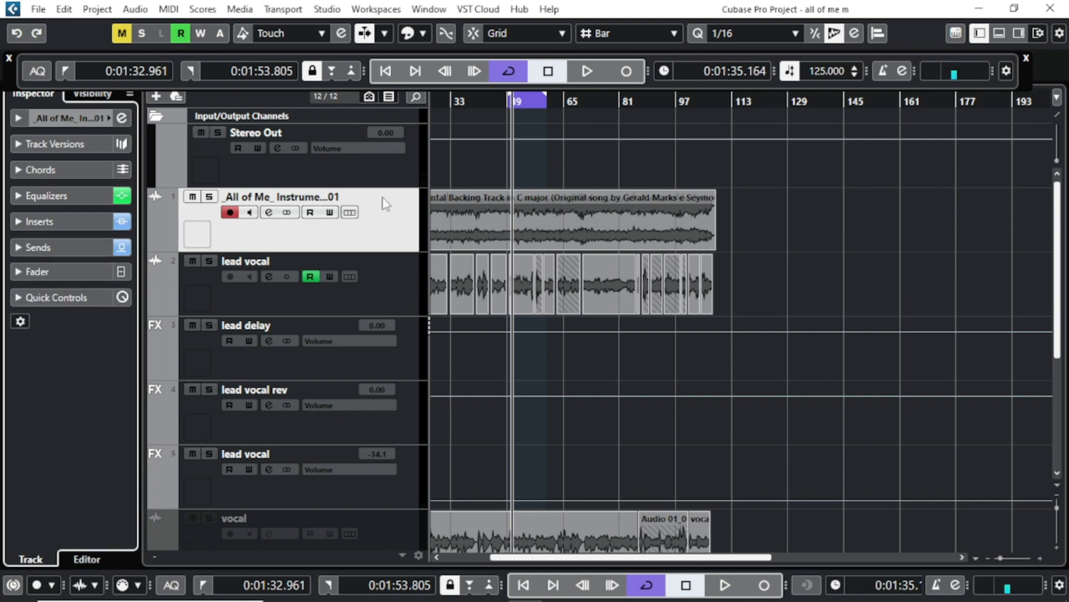
# - Play the looped section with the backing track and lead vocal processing active, and stop playback
pyautogui.click(586, 75)
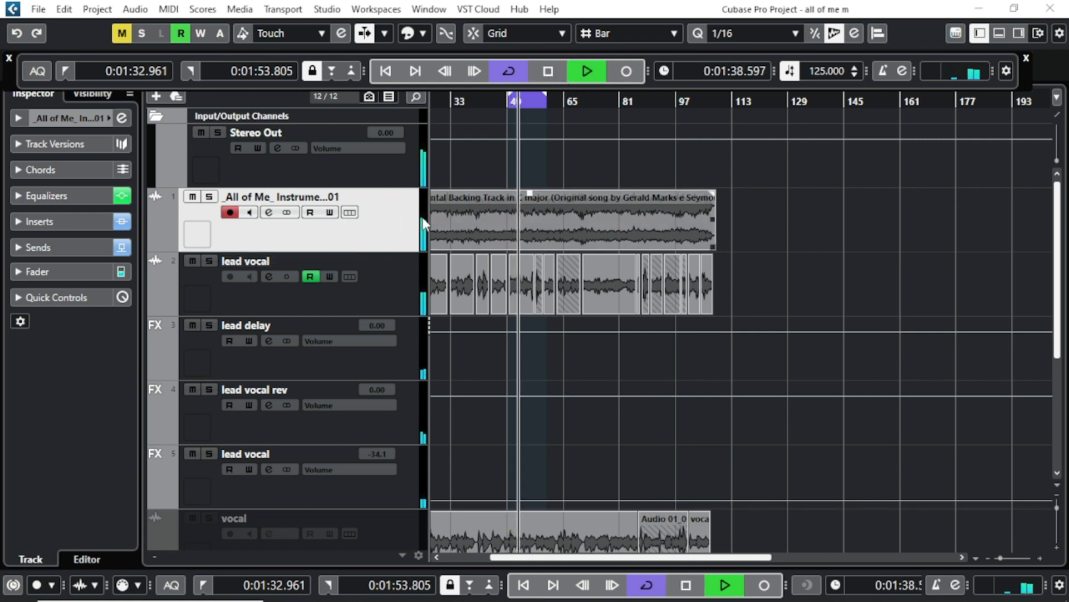
pyautogui.scroll(-5, 504, 205)
pyautogui.scroll(5, 503, 205)
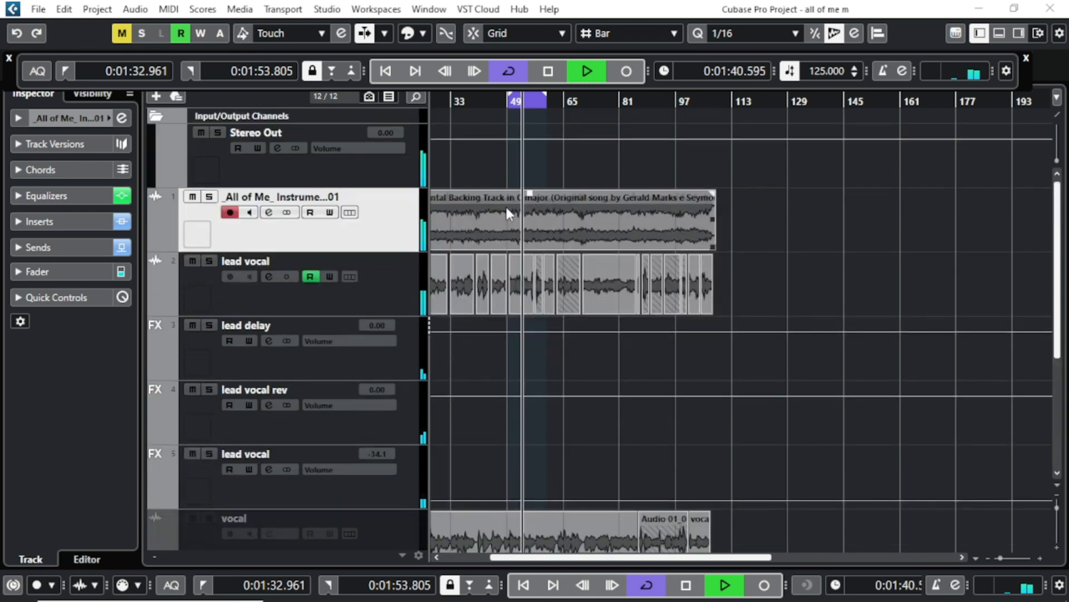
pyautogui.moveTo(676, 598)
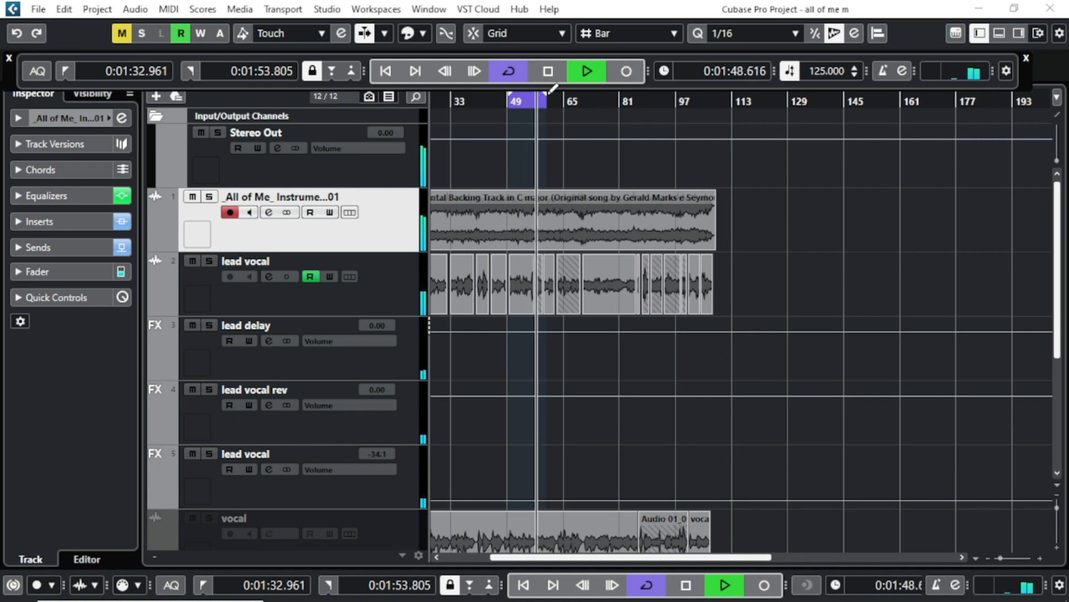
pyautogui.click(548, 71)
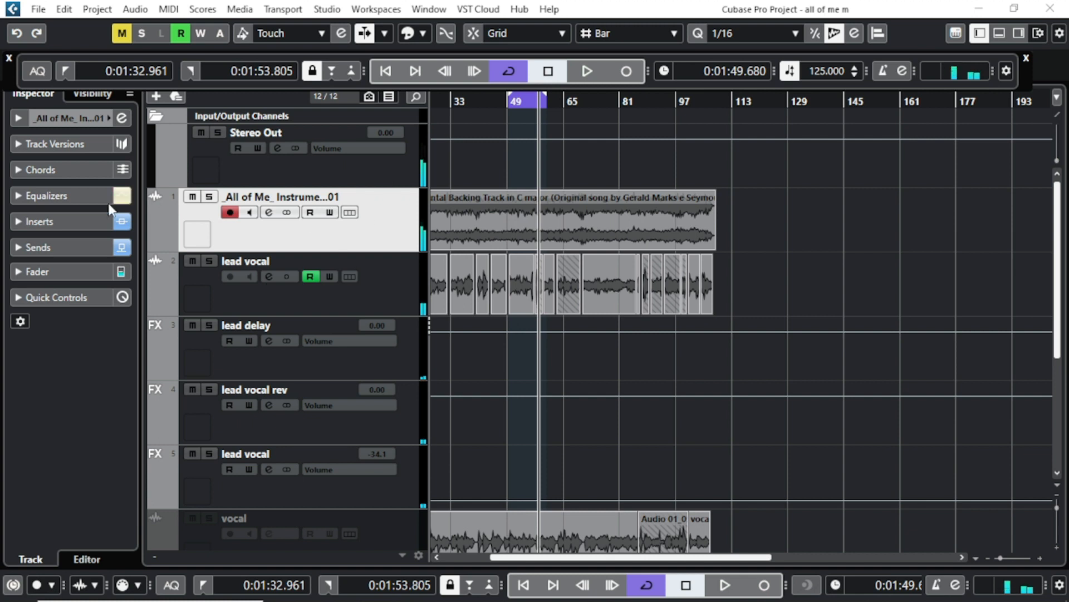
# - Bypass the backing track's equalizers, inserts and sends, and the lead vocal's equalizers and sends
pyautogui.click(122, 196)
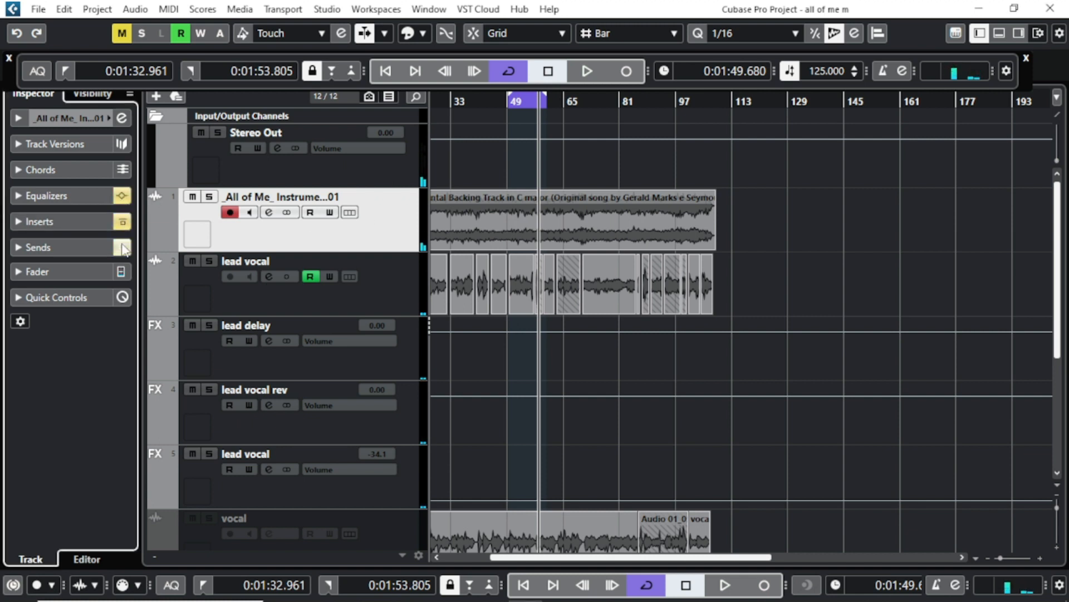
pyautogui.click(276, 293)
pyautogui.click(123, 249)
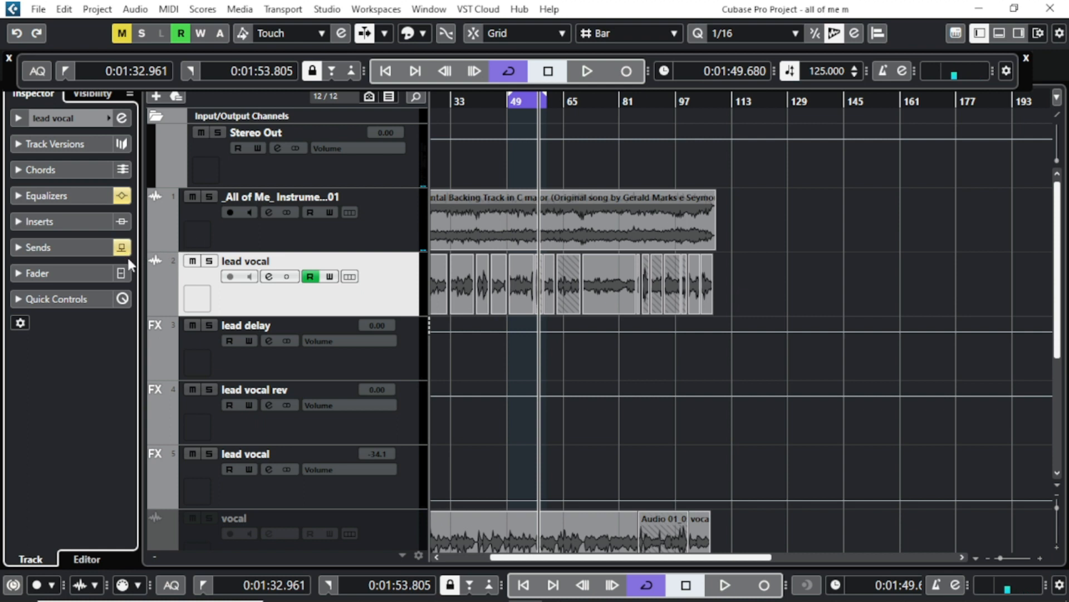
# - Unfreeze the lead vocal track, bypass its inserts, and show its insert list
pyautogui.rightClick(265, 302)
pyautogui.click(186, 295)
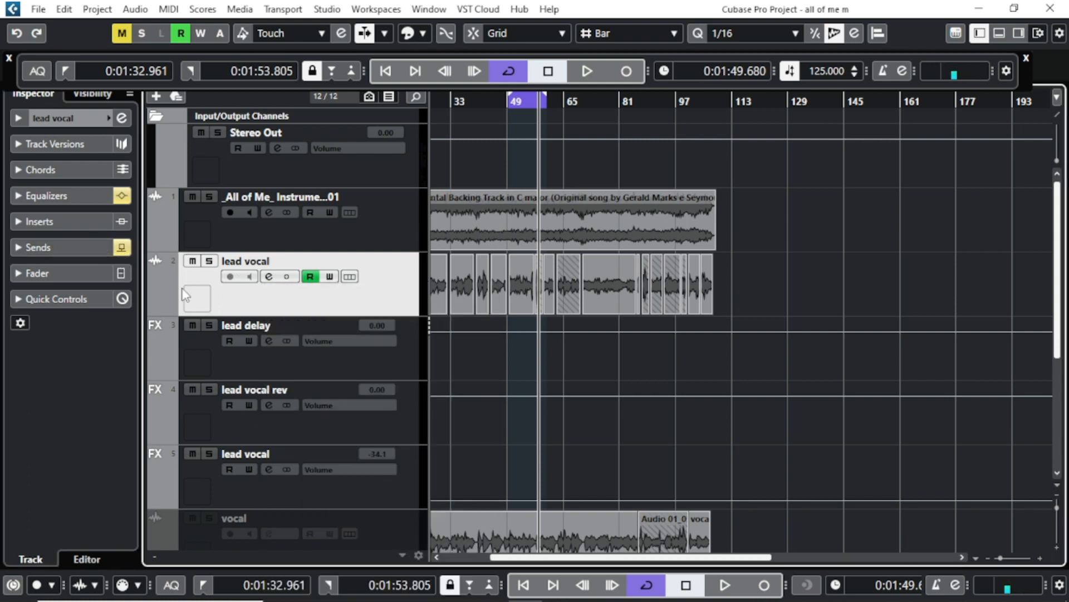
pyautogui.click(92, 125)
pyautogui.click(117, 156)
pyautogui.click(520, 352)
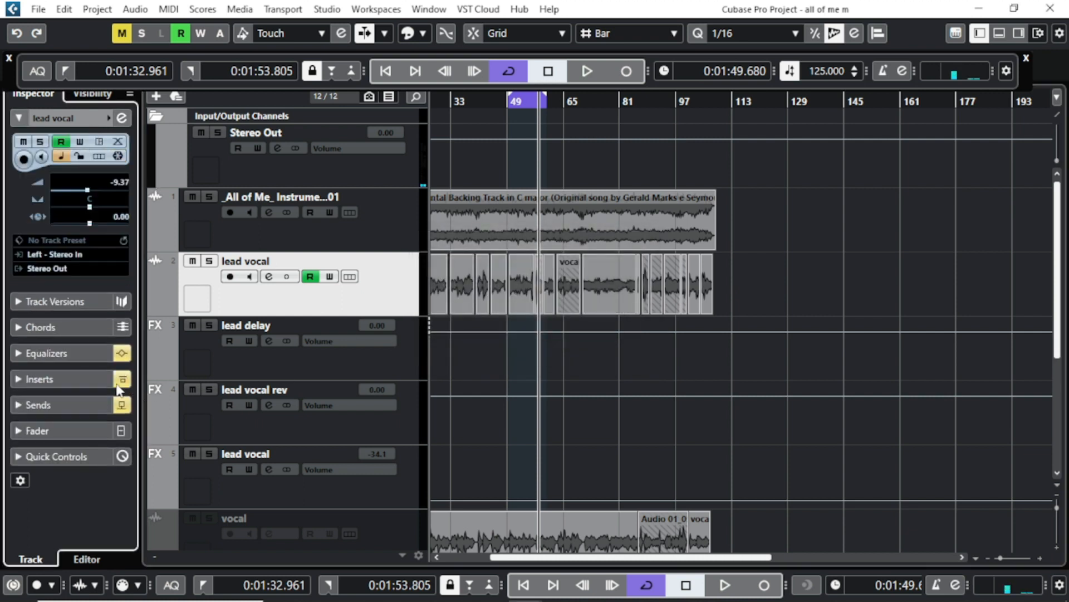
pyautogui.click(20, 379)
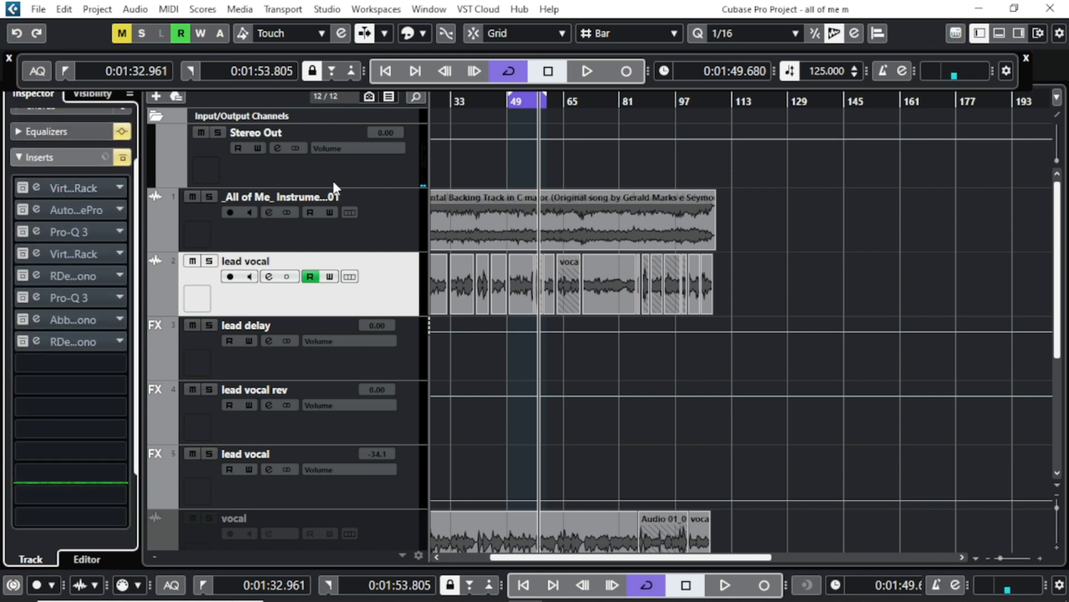
# - Play the unprocessed section and reactivate the equalizers and inserts on the lead vocal and the backing track
pyautogui.click(587, 71)
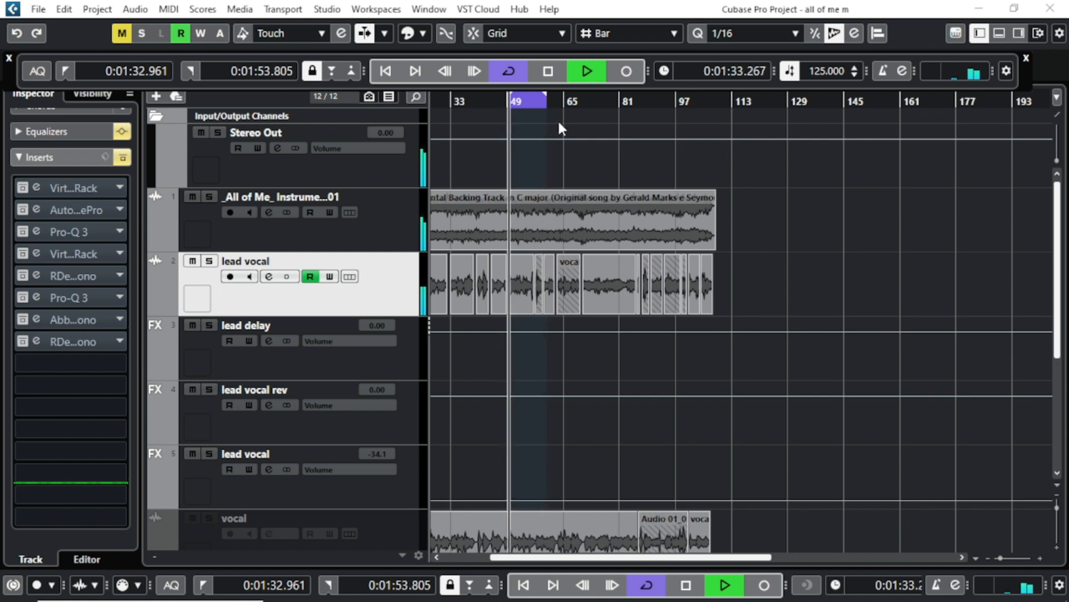
pyautogui.scroll(2, 67, 189)
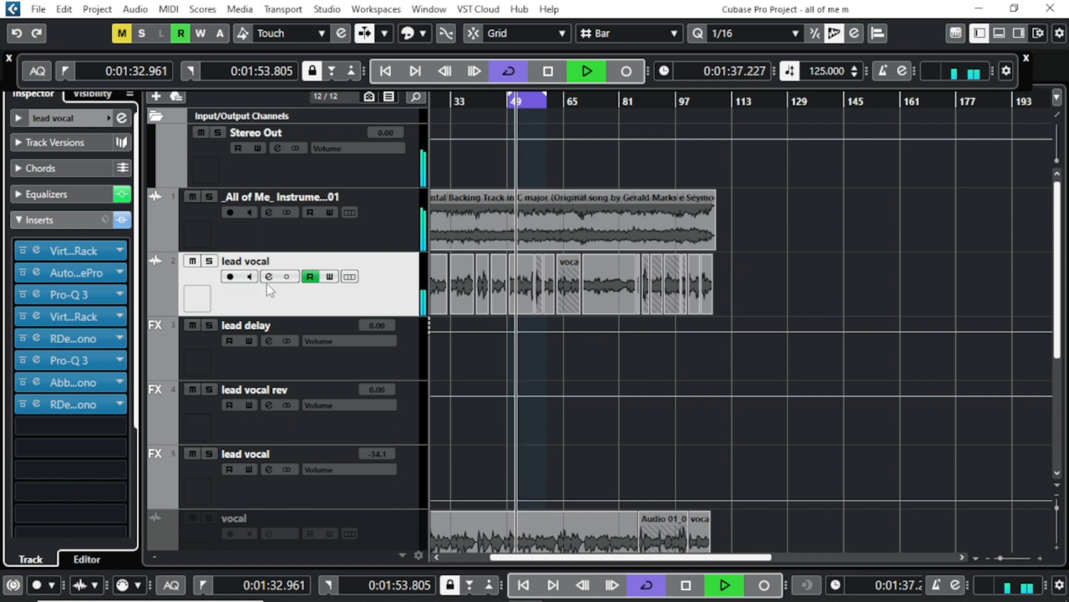
pyautogui.click(170, 239)
pyautogui.click(122, 221)
pyautogui.click(122, 196)
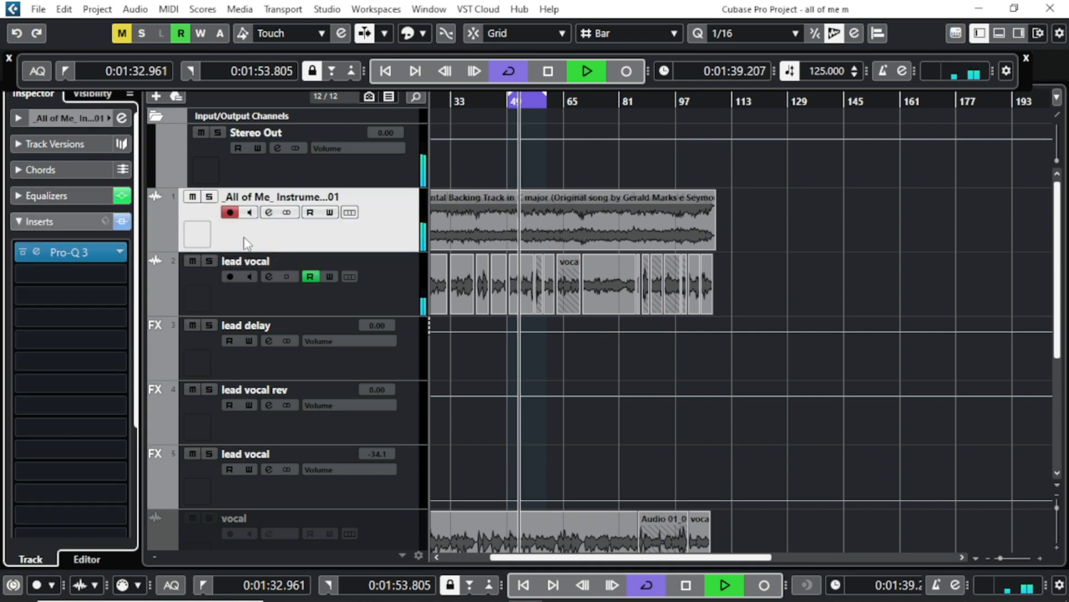
pyautogui.click(287, 308)
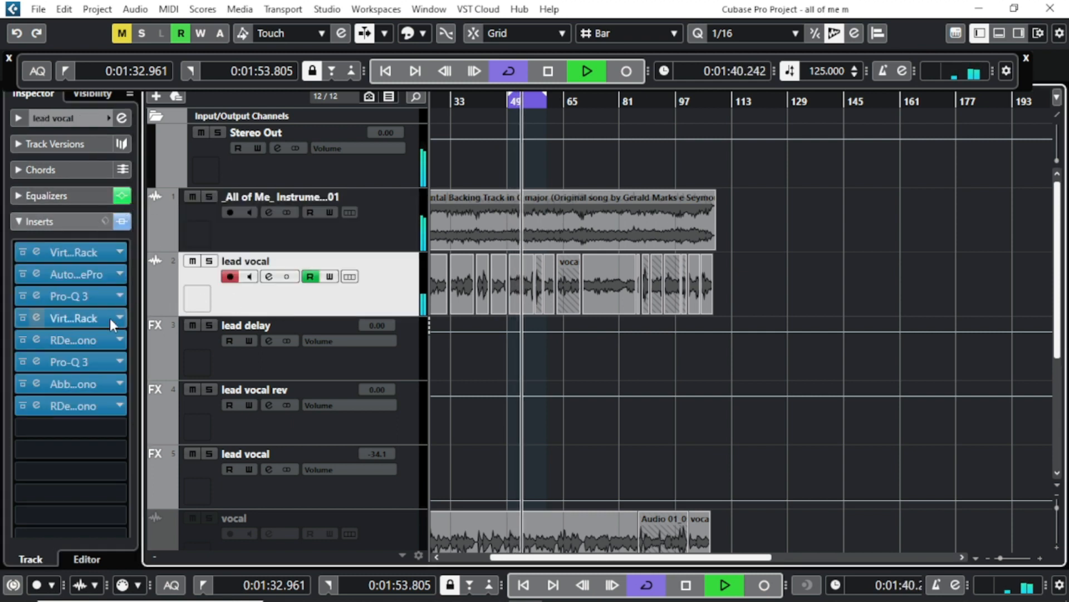
pyautogui.click(29, 221)
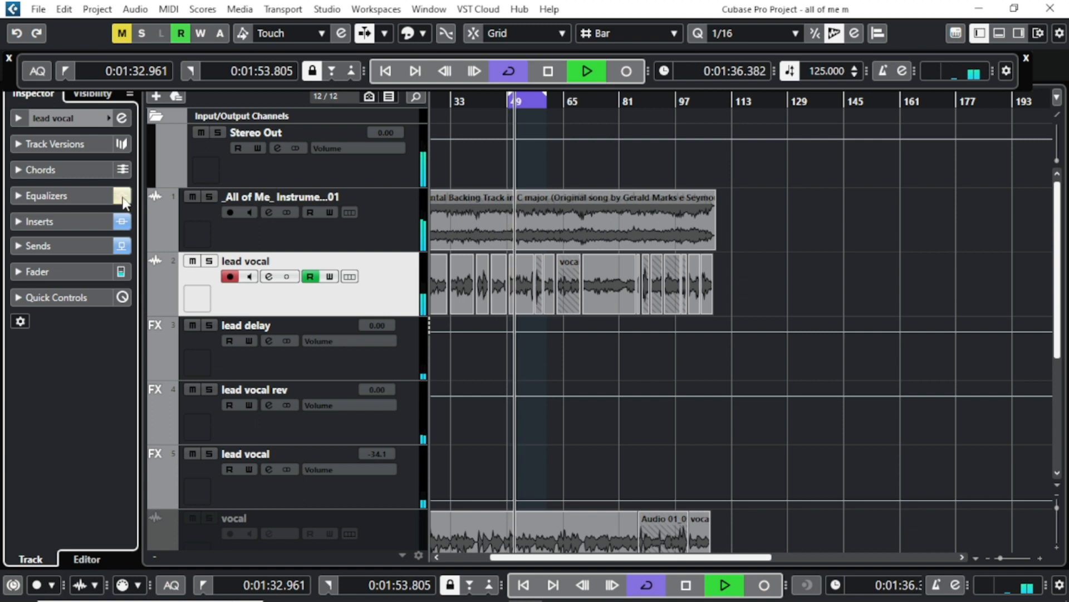
# - Reactivate the backing track's sends while the section keeps playing
pyautogui.click(322, 249)
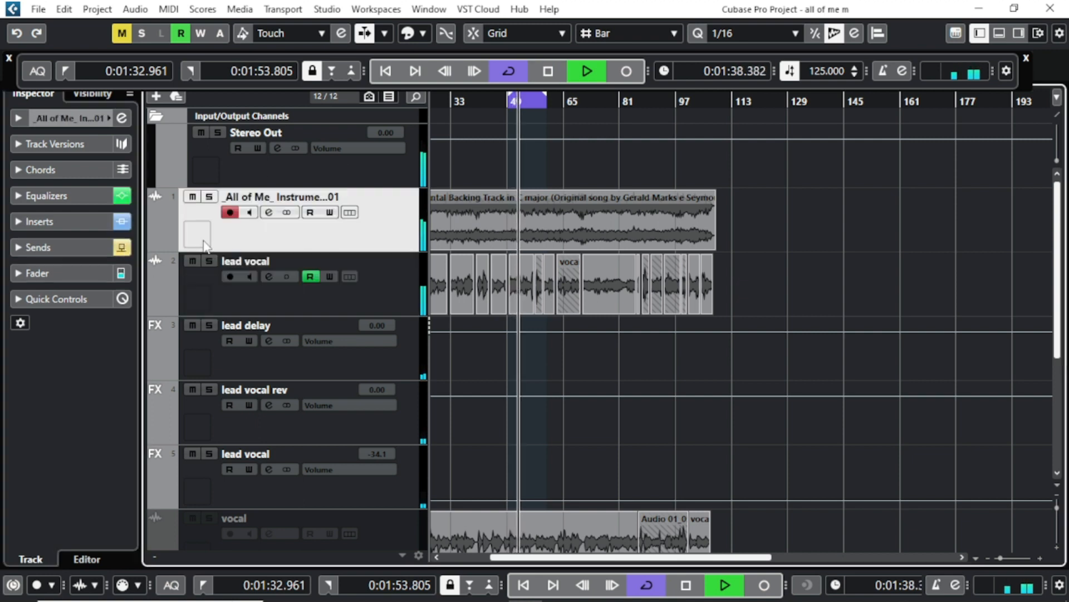
pyautogui.click(125, 249)
pyautogui.click(123, 222)
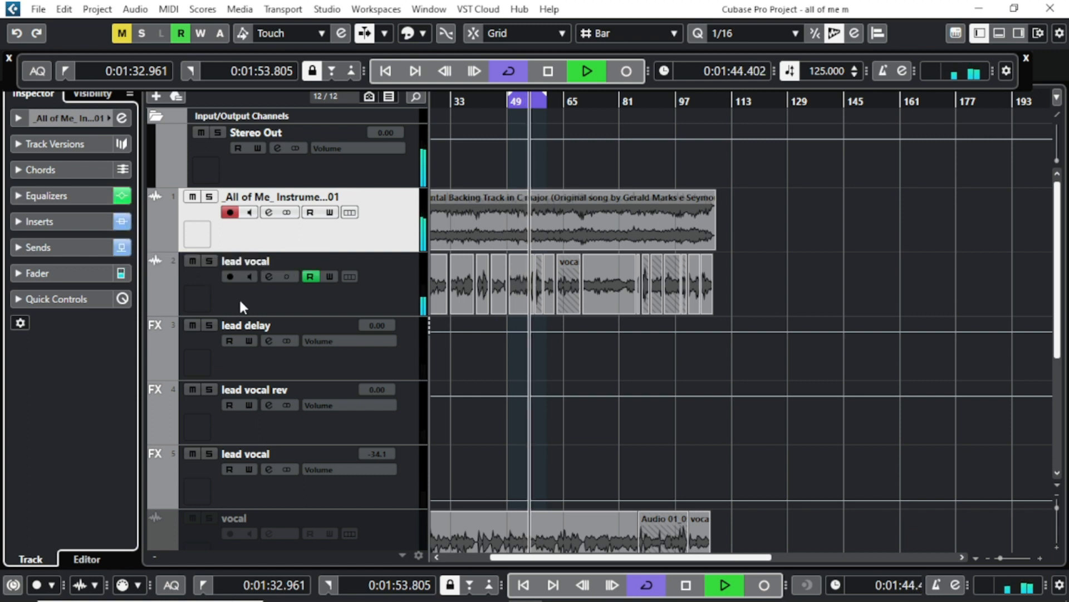
# - Switch the lead vocal's equalizers and inserts active during playback, collapse the insert list, and stop playback
pyautogui.click(239, 297)
pyautogui.click(83, 221)
pyautogui.click(120, 189)
pyautogui.press('Escape')
pyautogui.click(122, 131)
pyautogui.click(123, 158)
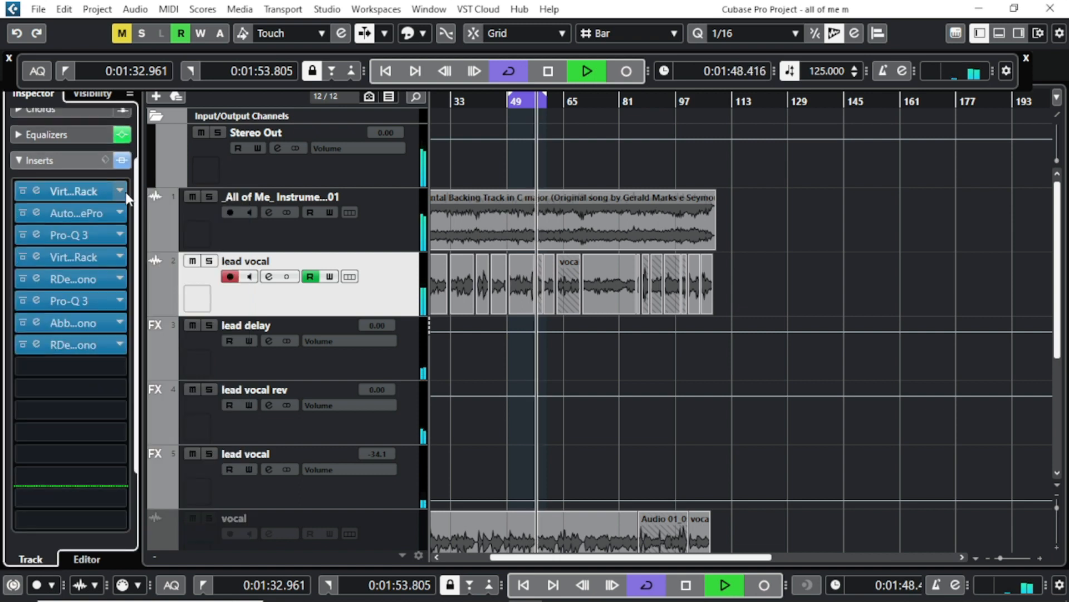
pyautogui.scroll(2, 33, 222)
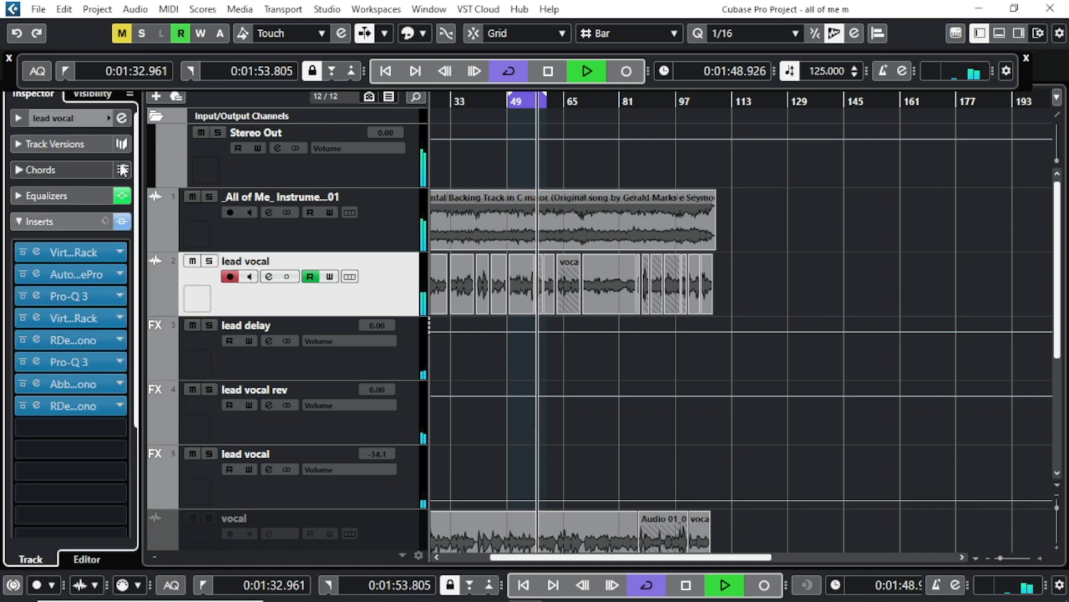
pyautogui.click(22, 220)
pyautogui.click(547, 72)
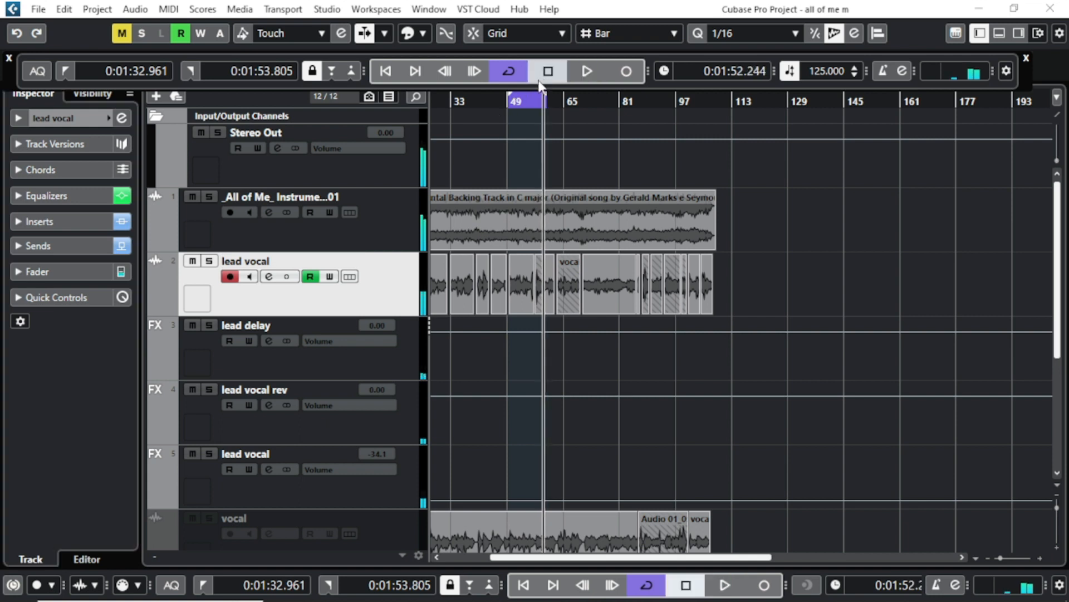